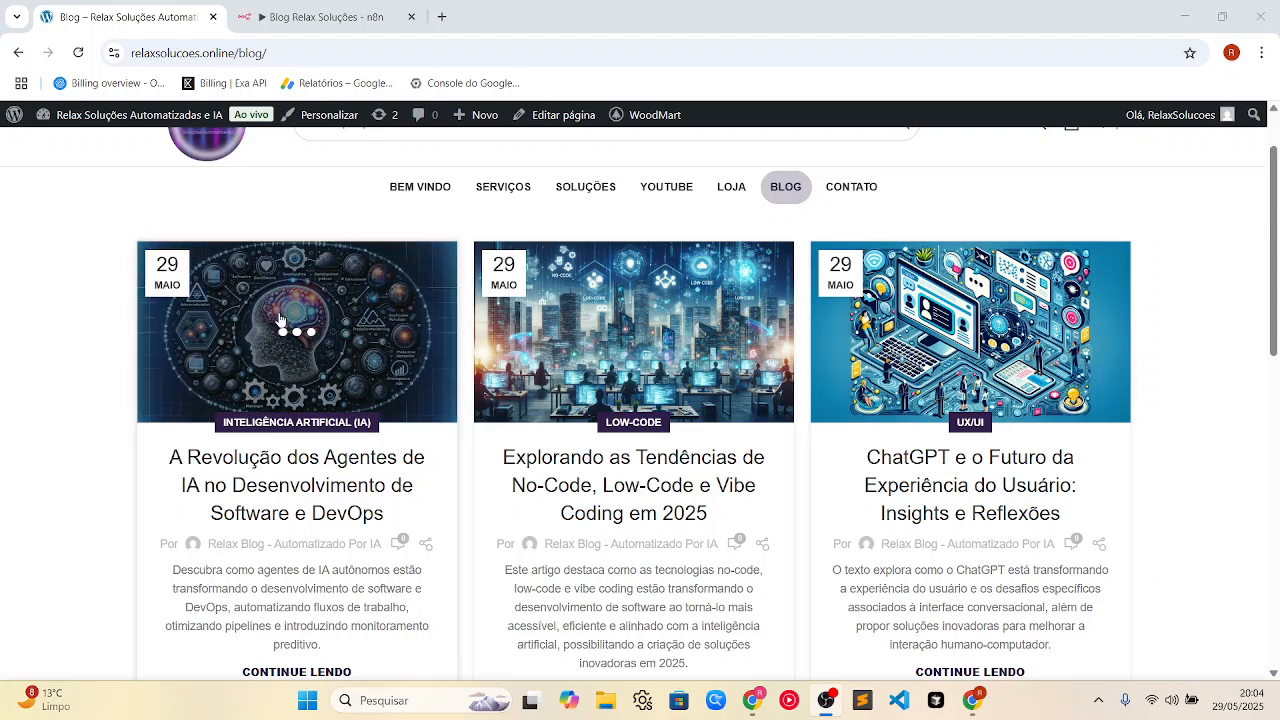
Read through the blog article "A Revolução dos Agentes de IA no Desenvolvimento de Software e DevOps" and return to the blog listing
{"action": "left_click", "coordinate": [294, 466]}
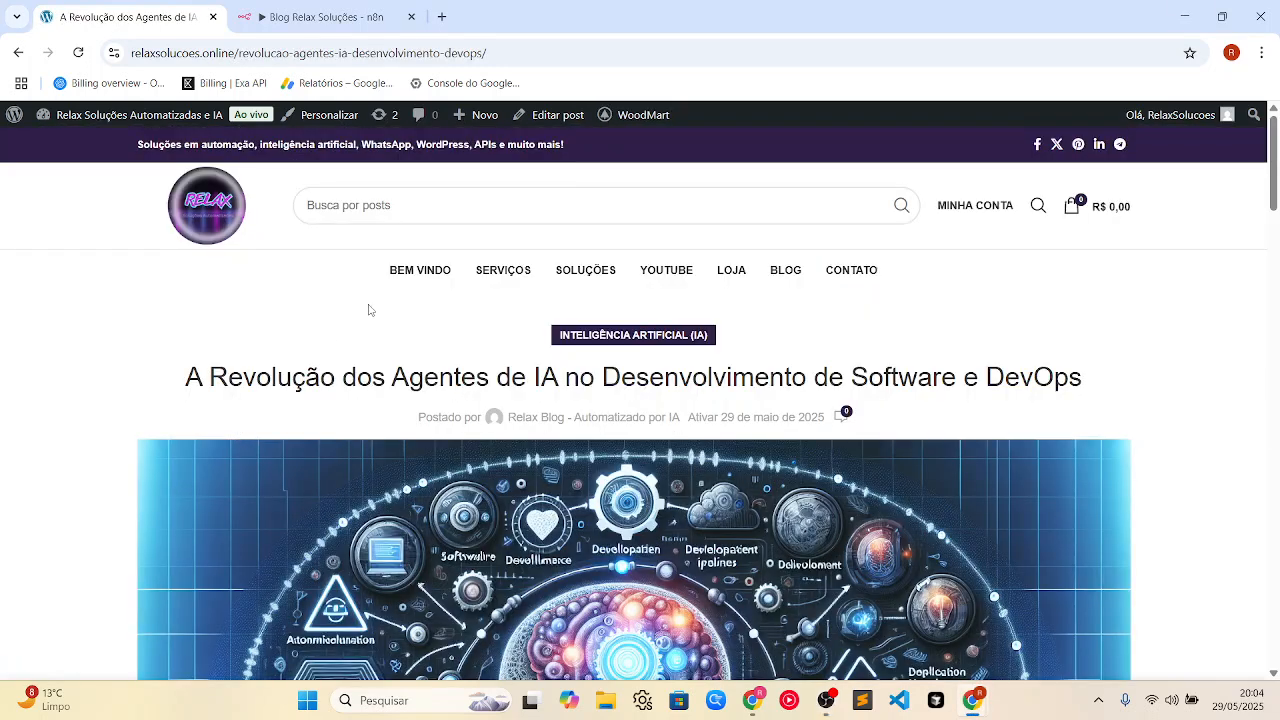
{"action": "left_click_drag", "start_coordinate": [191, 373], "coordinate": [1082, 415]}
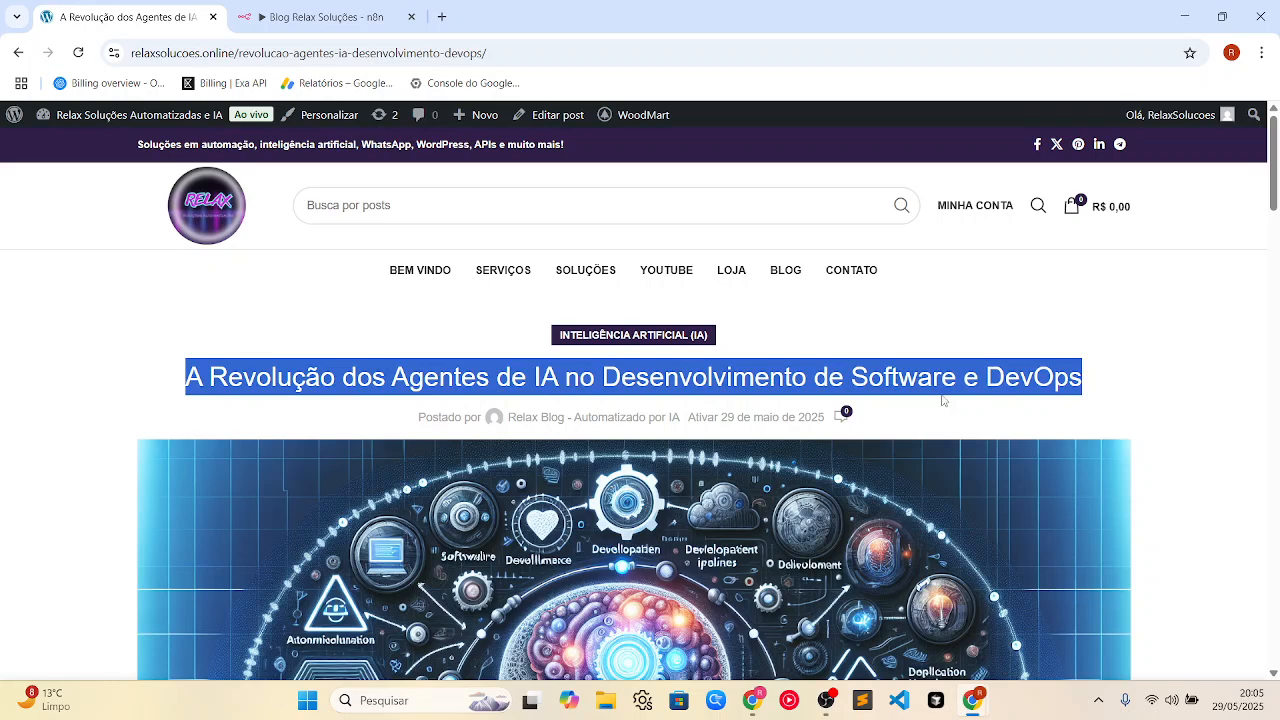
{"action": "scroll", "coordinate": [963, 400], "scroll_direction": "down", "scroll_amount": 1}
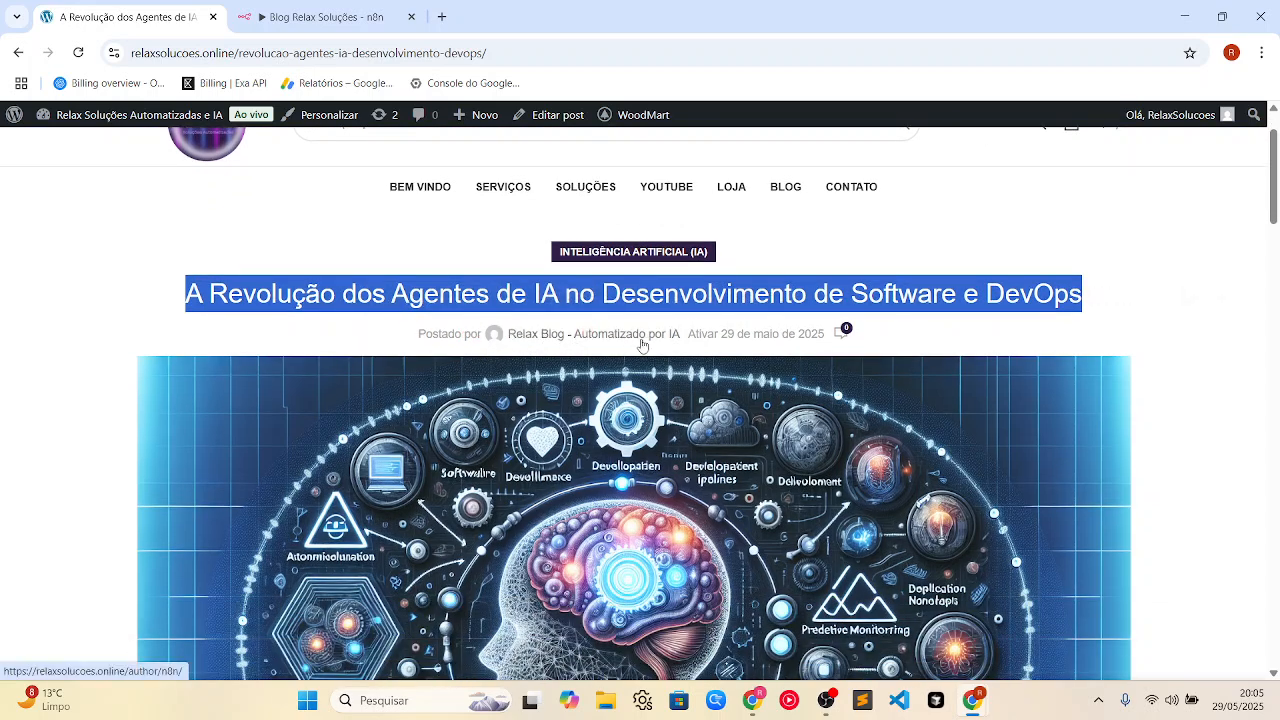
{"action": "scroll", "coordinate": [672, 396], "scroll_direction": "down", "scroll_amount": 3}
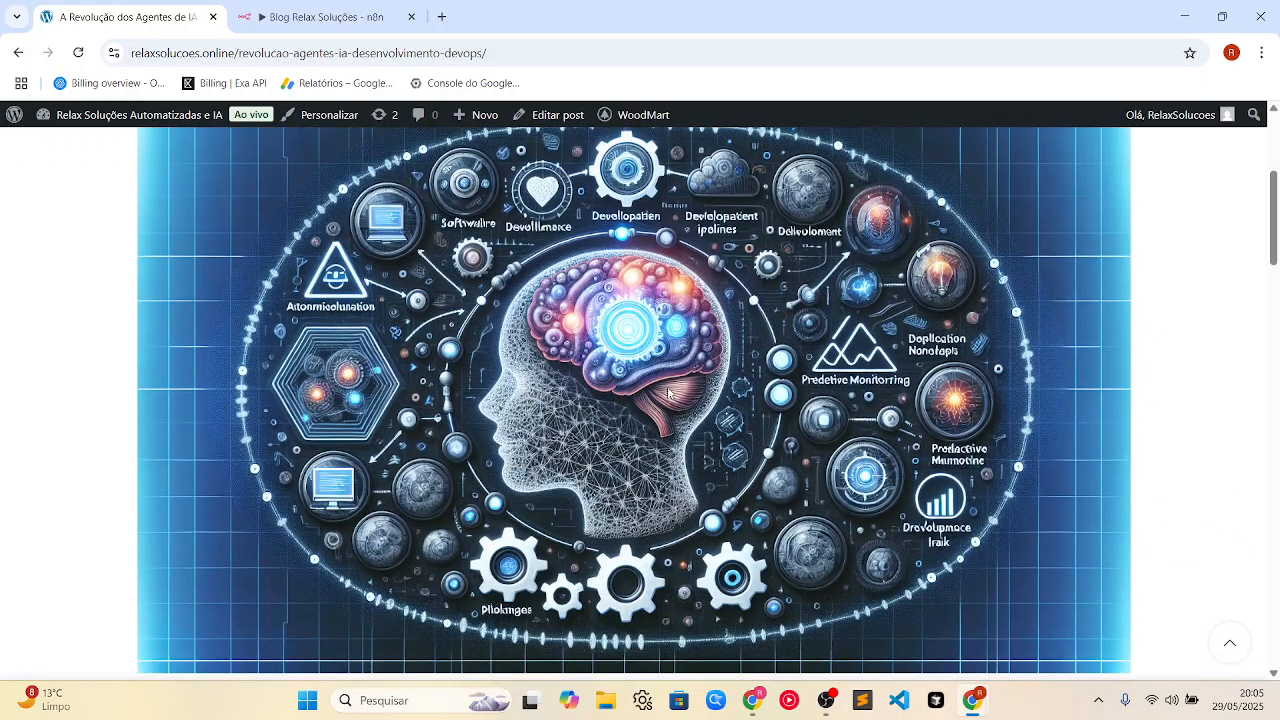
{"action": "scroll", "coordinate": [668, 392], "scroll_direction": "down", "scroll_amount": 7}
{"action": "scroll", "coordinate": [655, 384], "scroll_direction": "up", "scroll_amount": 1}
{"action": "left_click_drag", "start_coordinate": [133, 211], "coordinate": [836, 271]}
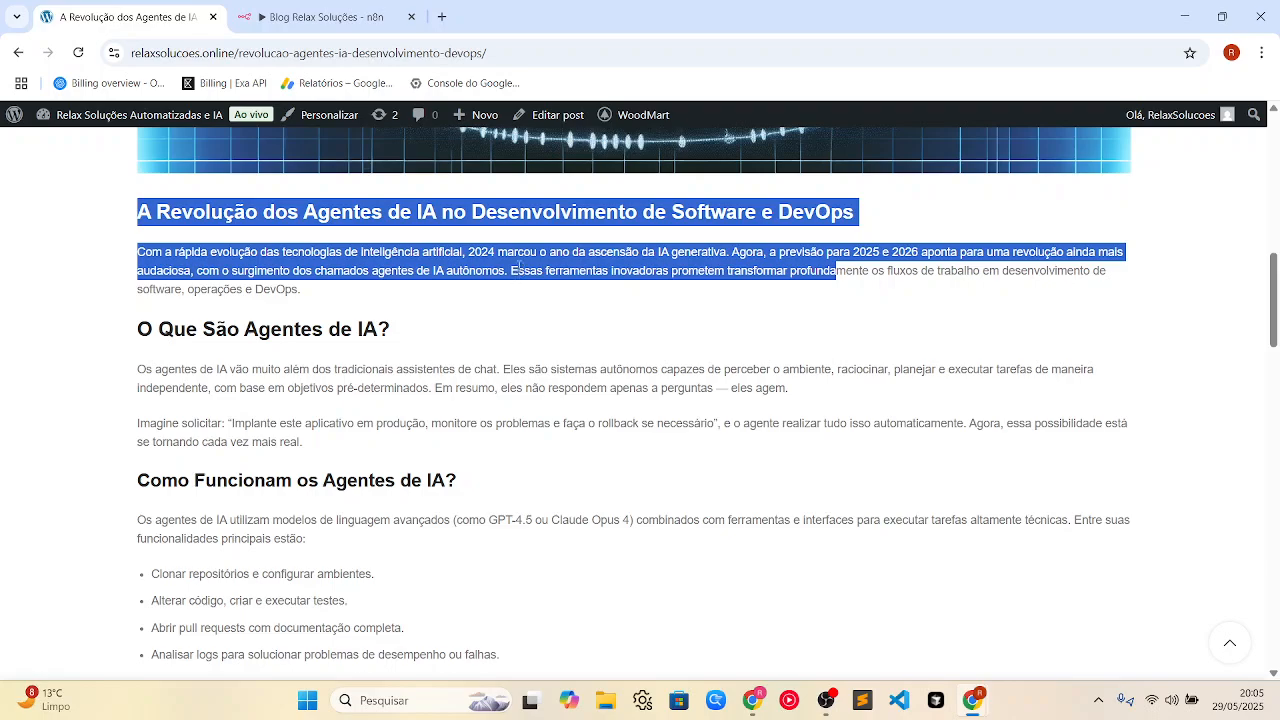
{"action": "scroll", "coordinate": [507, 258], "scroll_direction": "down", "scroll_amount": 15}
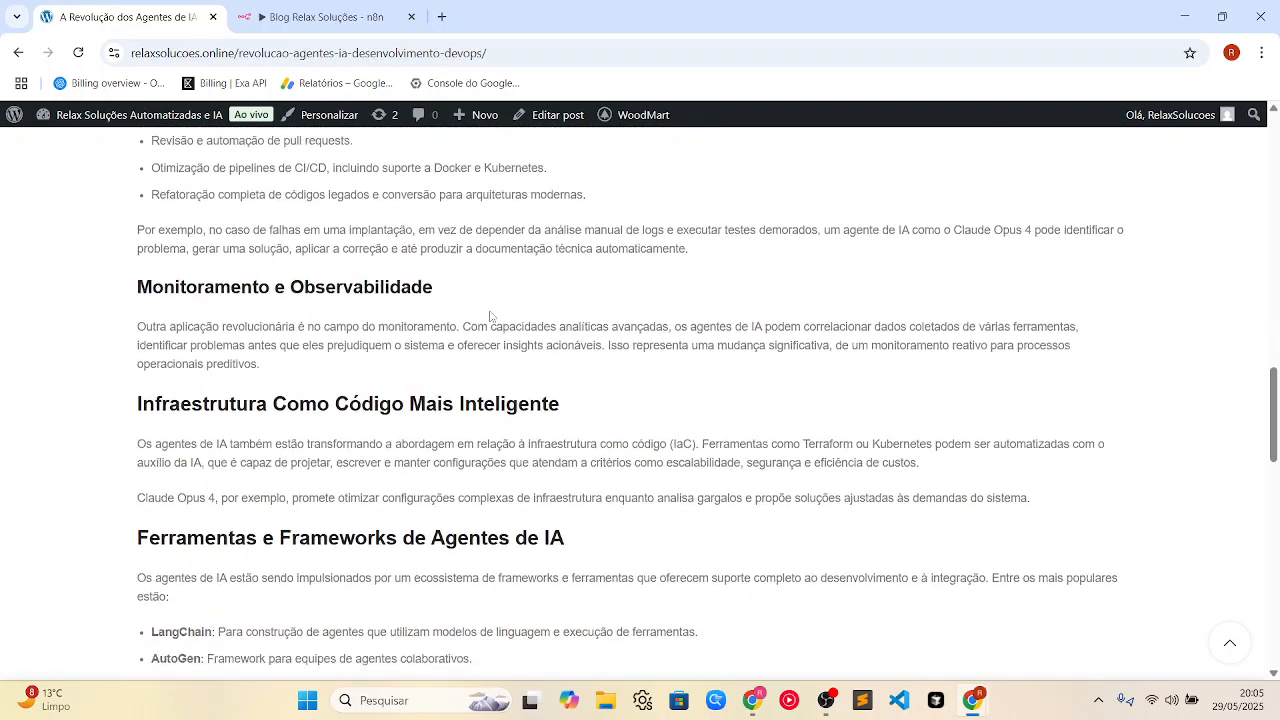
{"action": "scroll", "coordinate": [491, 317], "scroll_direction": "down", "scroll_amount": 10}
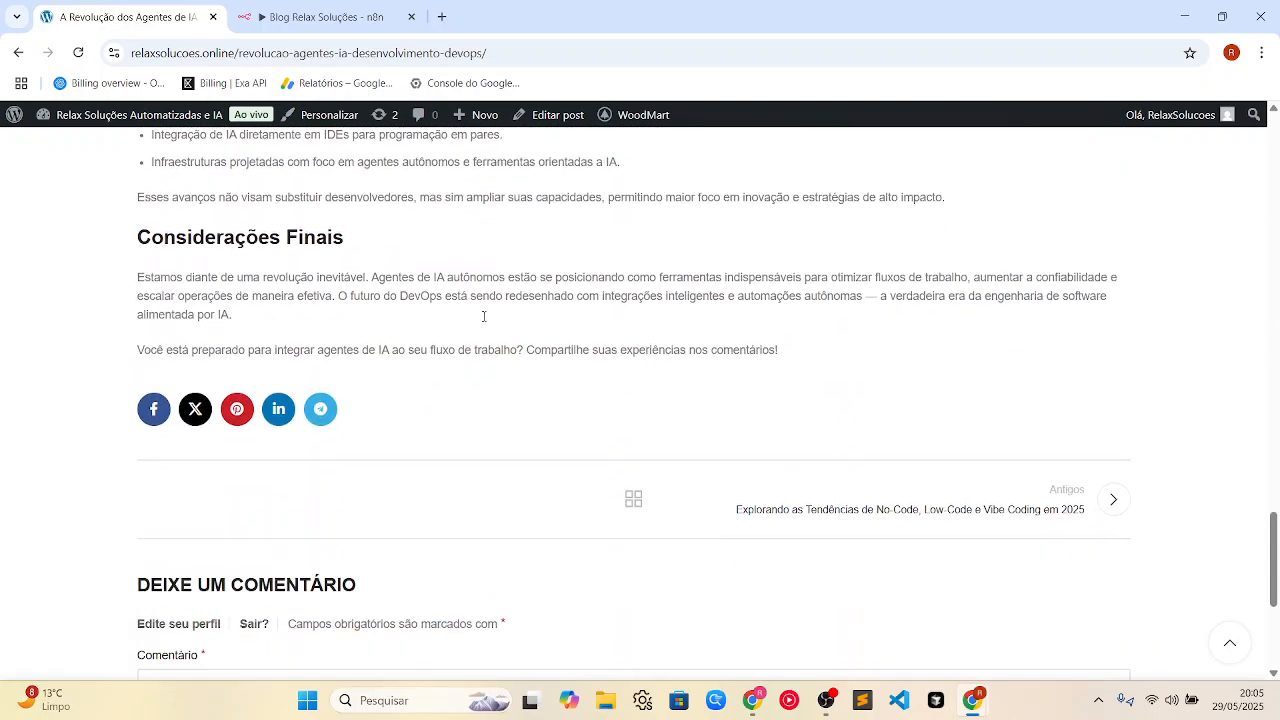
{"action": "scroll", "coordinate": [484, 321], "scroll_direction": "up", "scroll_amount": 20}
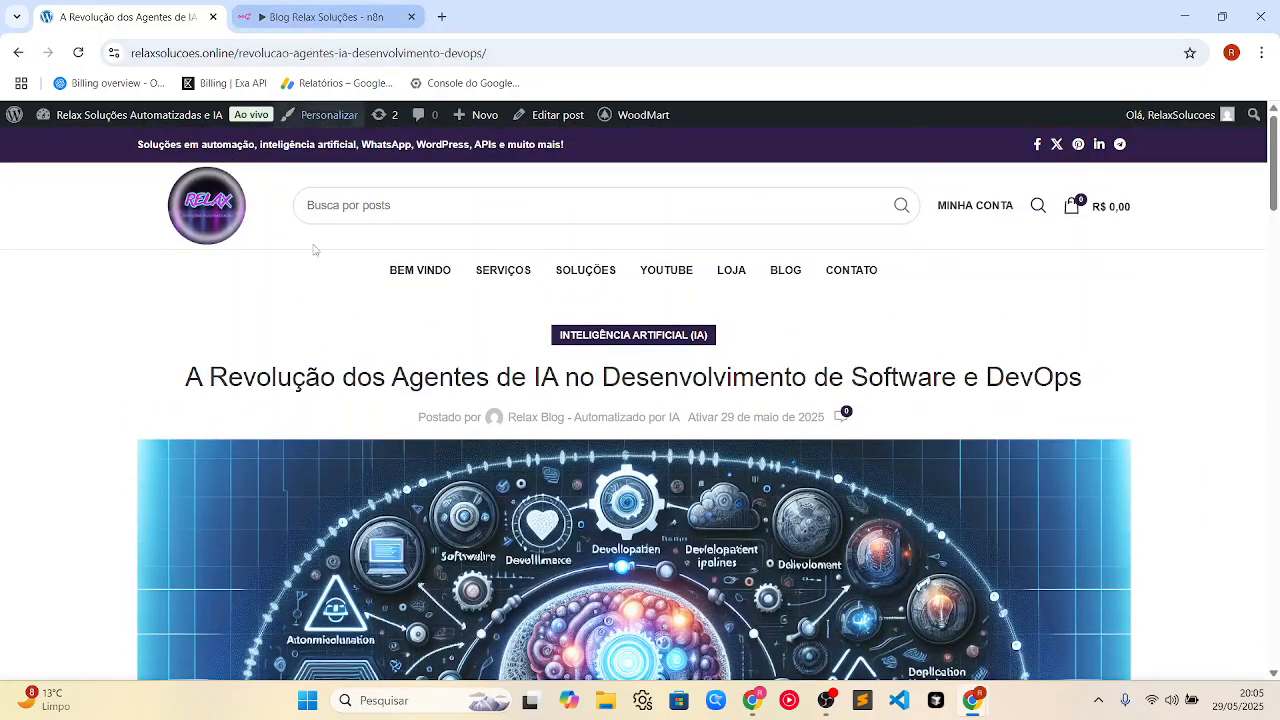
{"action": "left_click", "coordinate": [768, 278]}
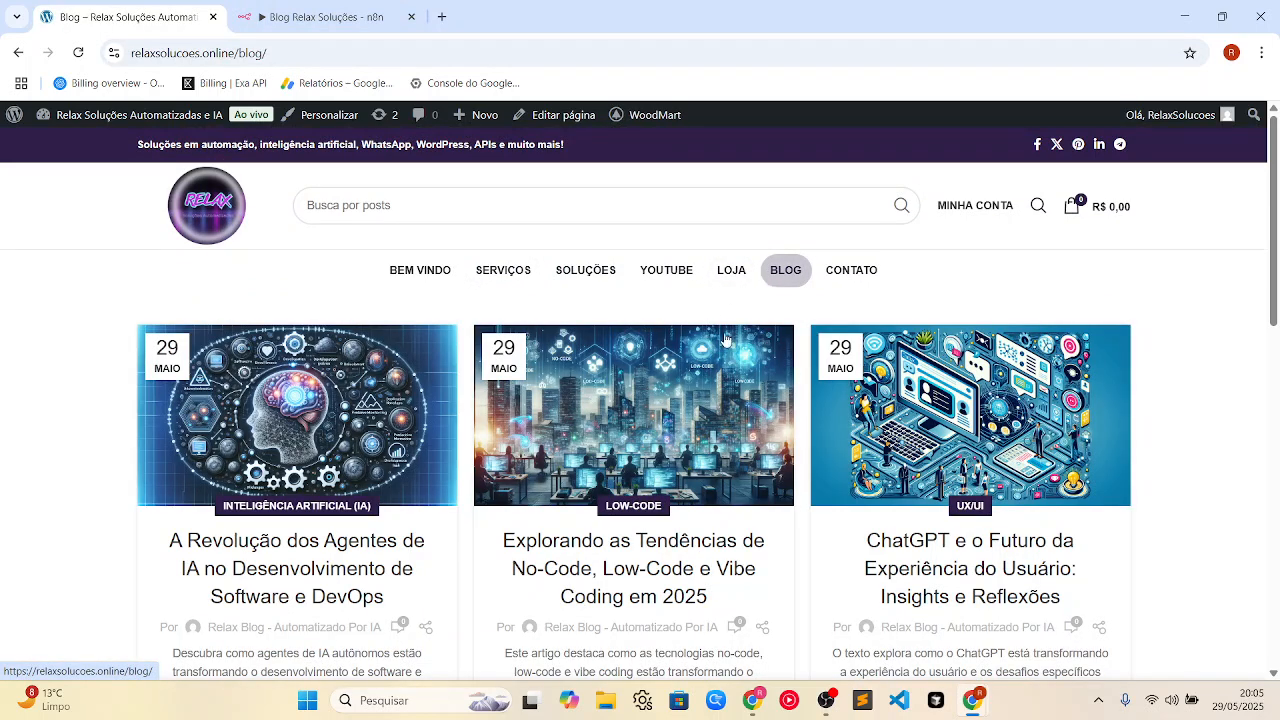
Switch to the n8n workflow and review the trigger rules of the "Inicia todo dia 8 da manhã" schedule node
{"action": "left_click", "coordinate": [320, 17]}
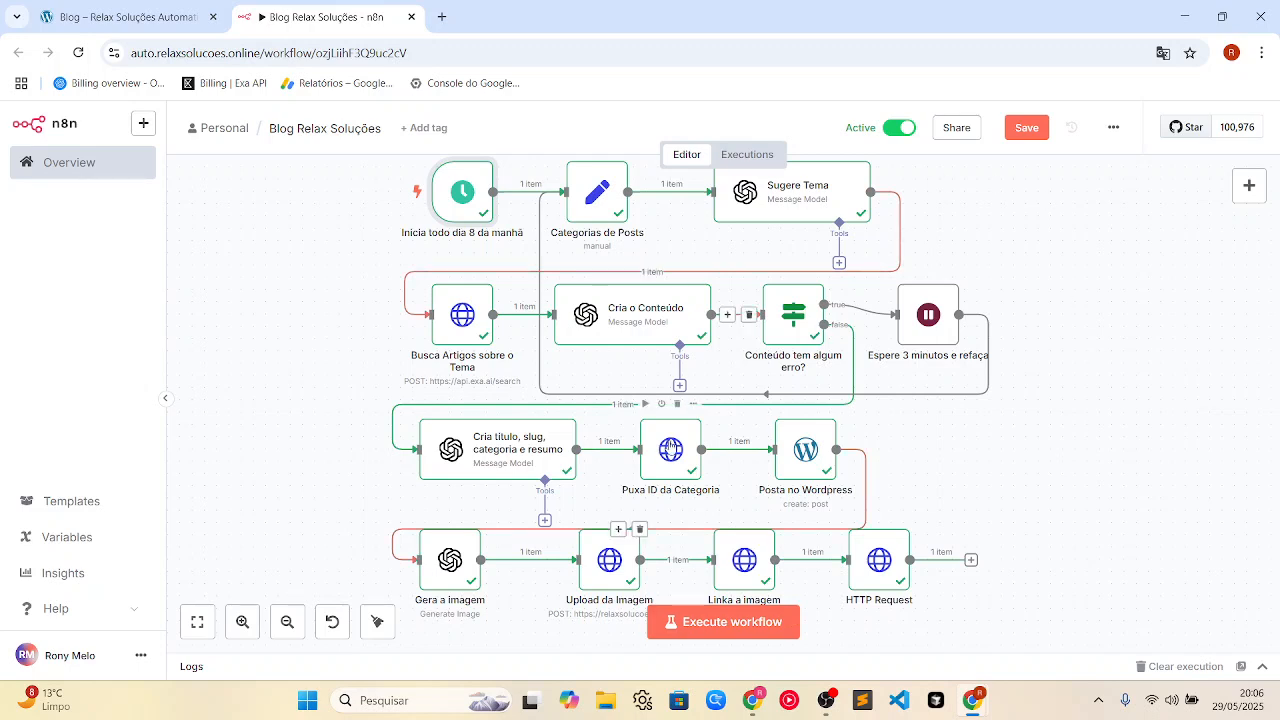
{"action": "mouse_move", "coordinate": [455, 215]}
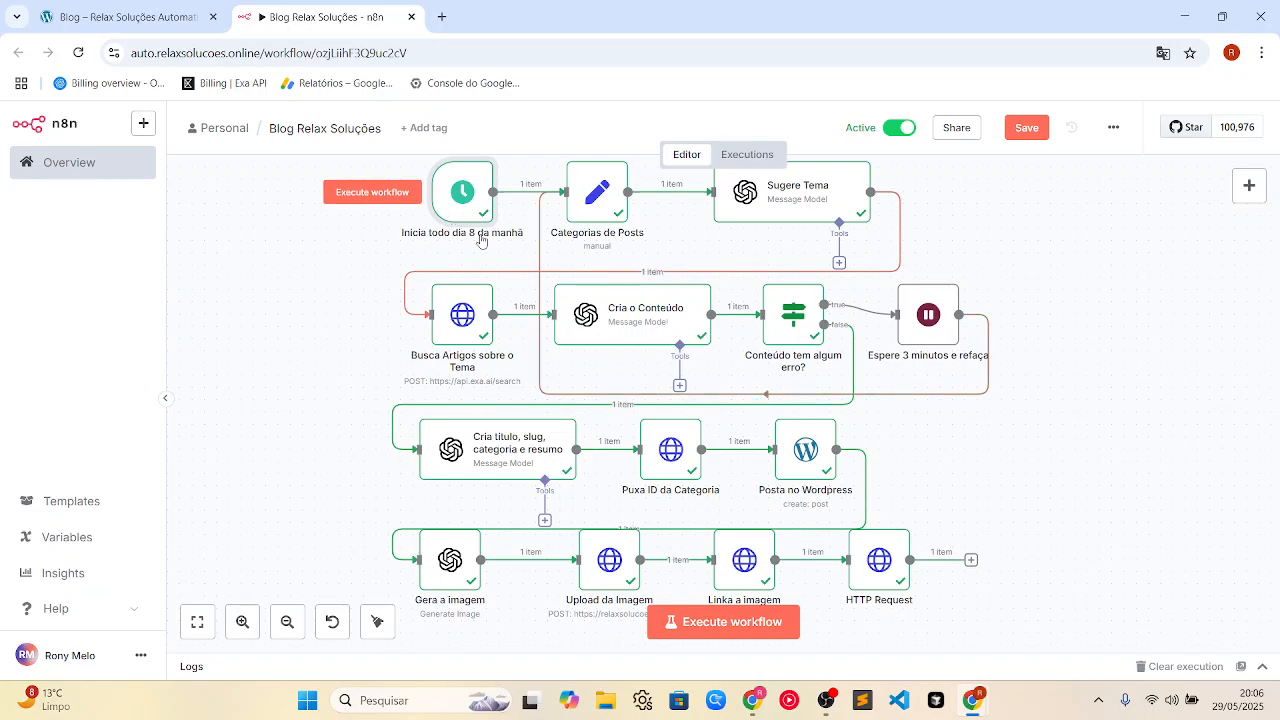
{"action": "double_click", "coordinate": [451, 209]}
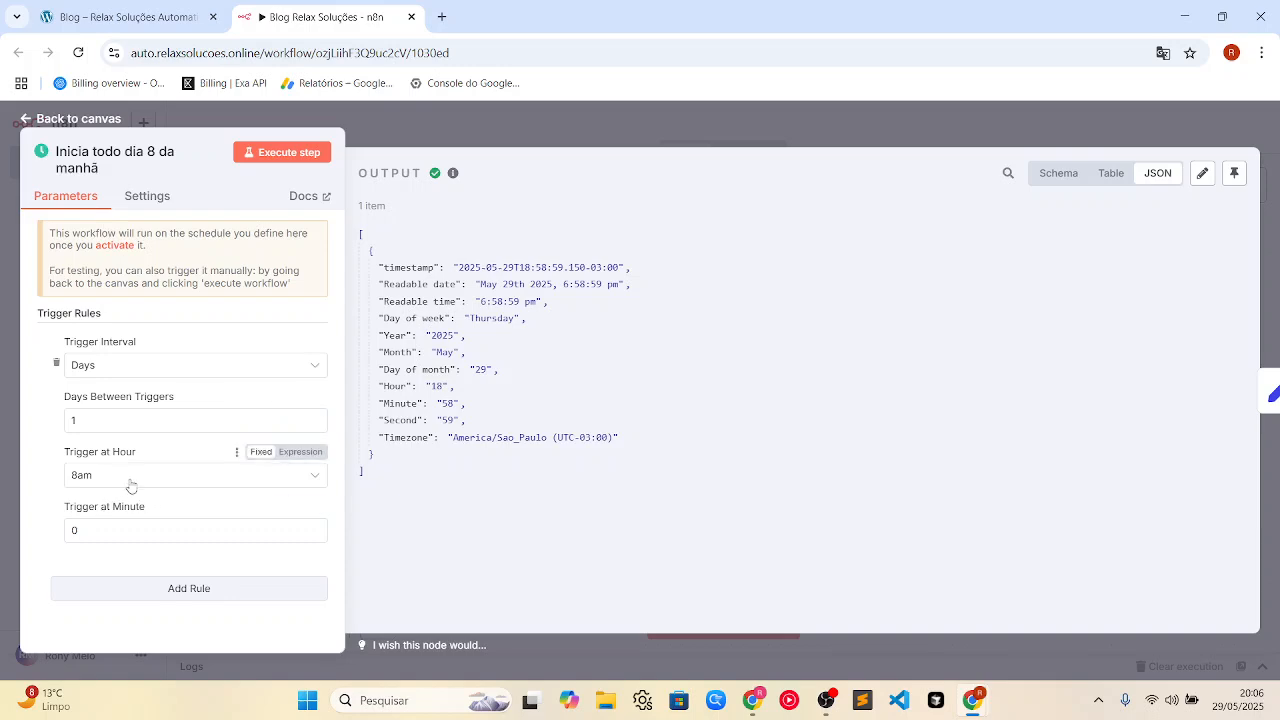
{"action": "left_click", "coordinate": [494, 121]}
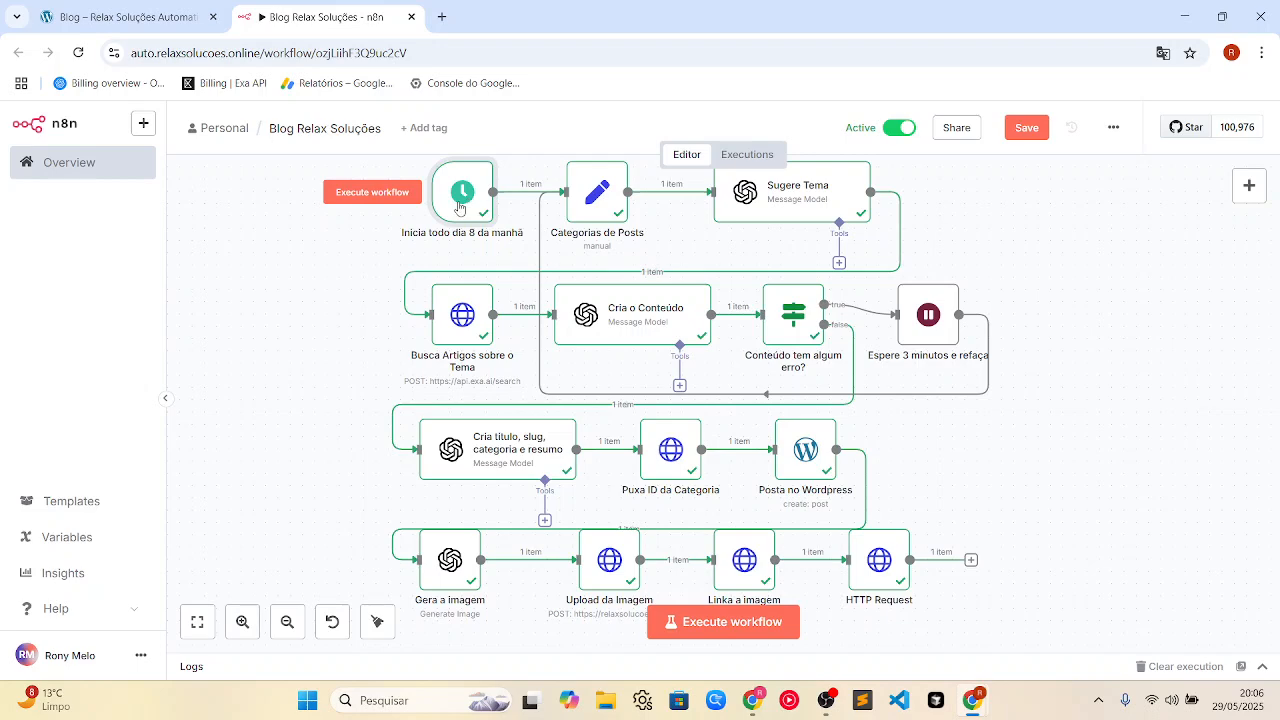
Review each post category listed in the categoria_post field of the Categorias de Posts node, leaving the values as they are
{"action": "double_click", "coordinate": [590, 213]}
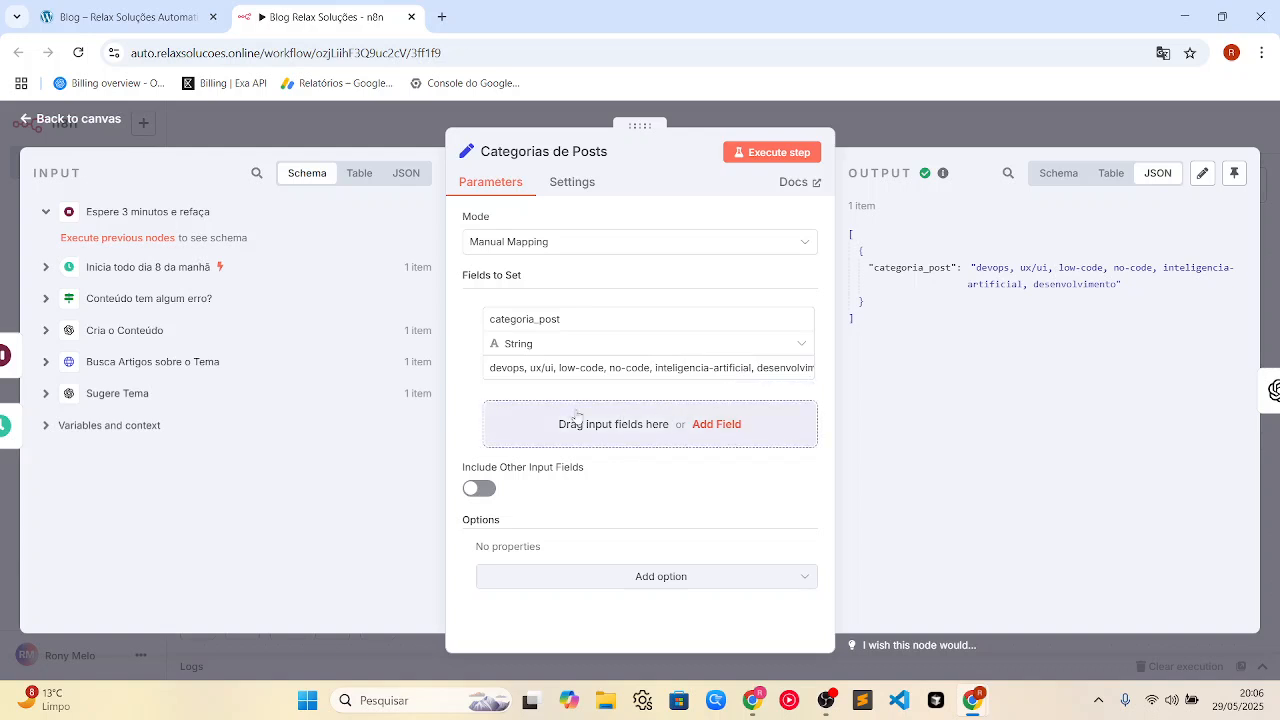
{"action": "double_click", "coordinate": [515, 368]}
{"action": "double_click", "coordinate": [536, 368]}
{"action": "double_click", "coordinate": [591, 368]}
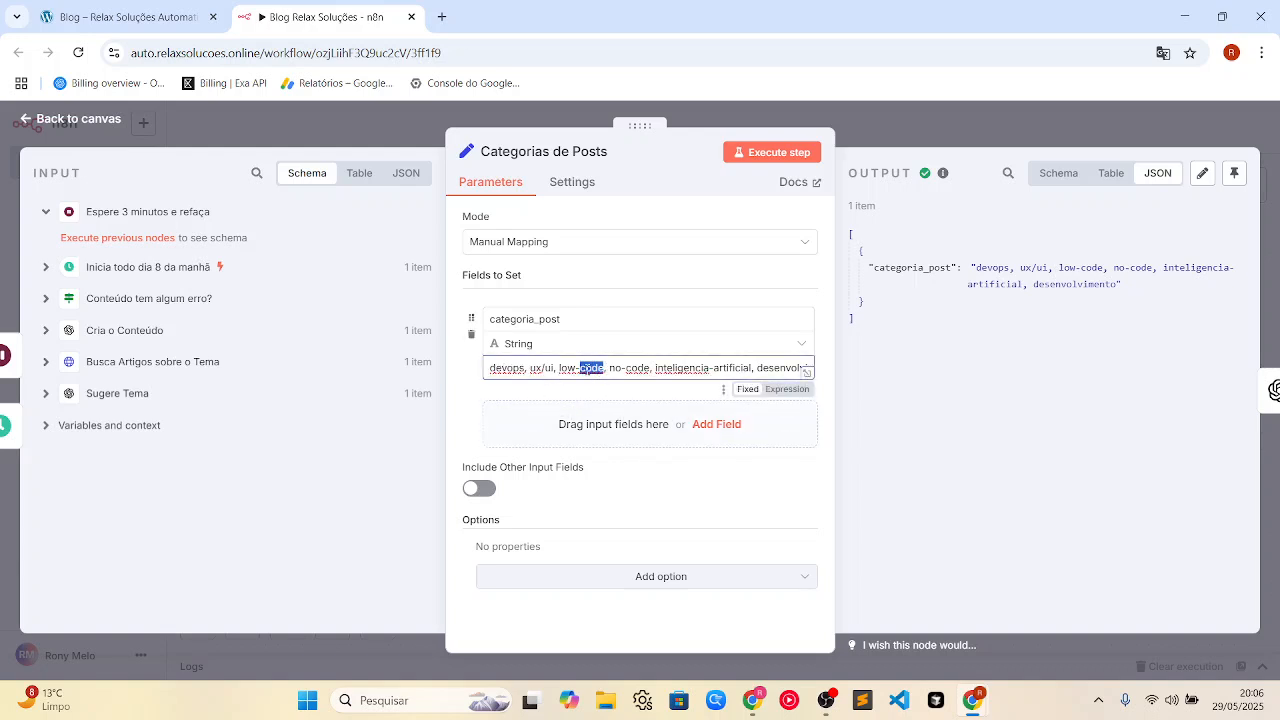
{"action": "triple_click", "coordinate": [643, 369]}
{"action": "left_click", "coordinate": [697, 368]}
{"action": "left_click_drag", "start_coordinate": [768, 370], "coordinate": [812, 370]}
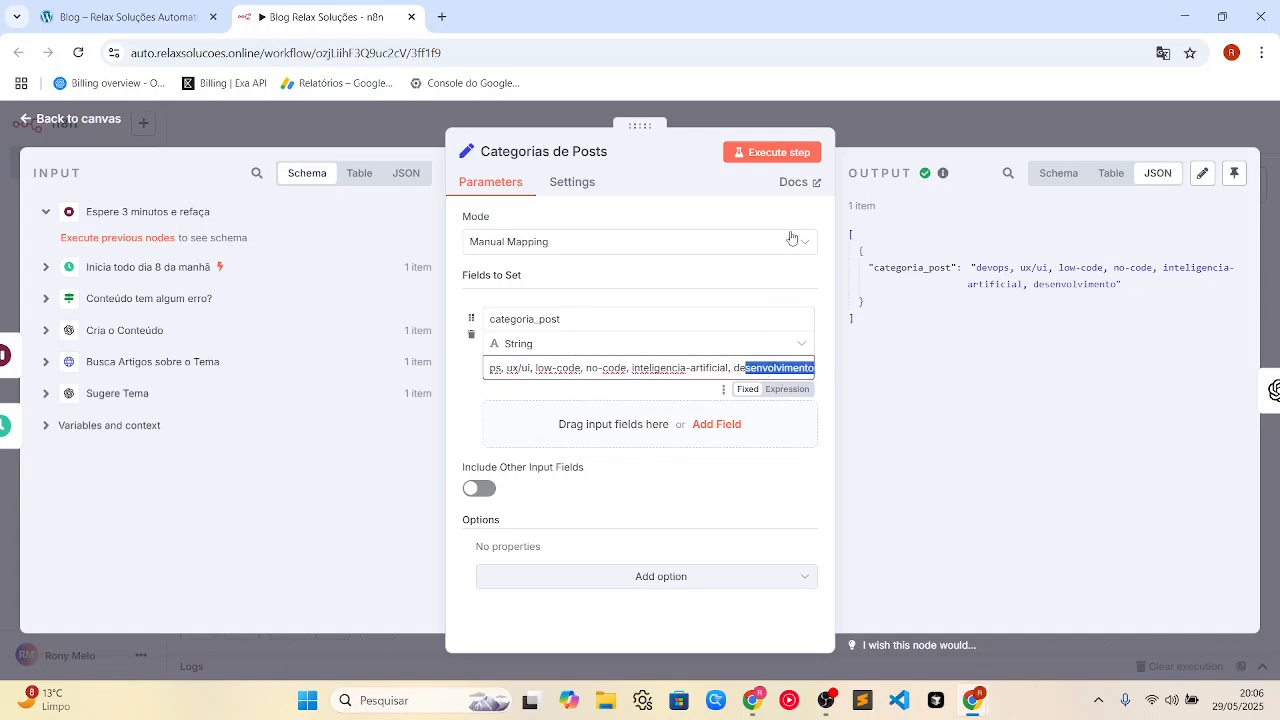
{"action": "left_click", "coordinate": [894, 119]}
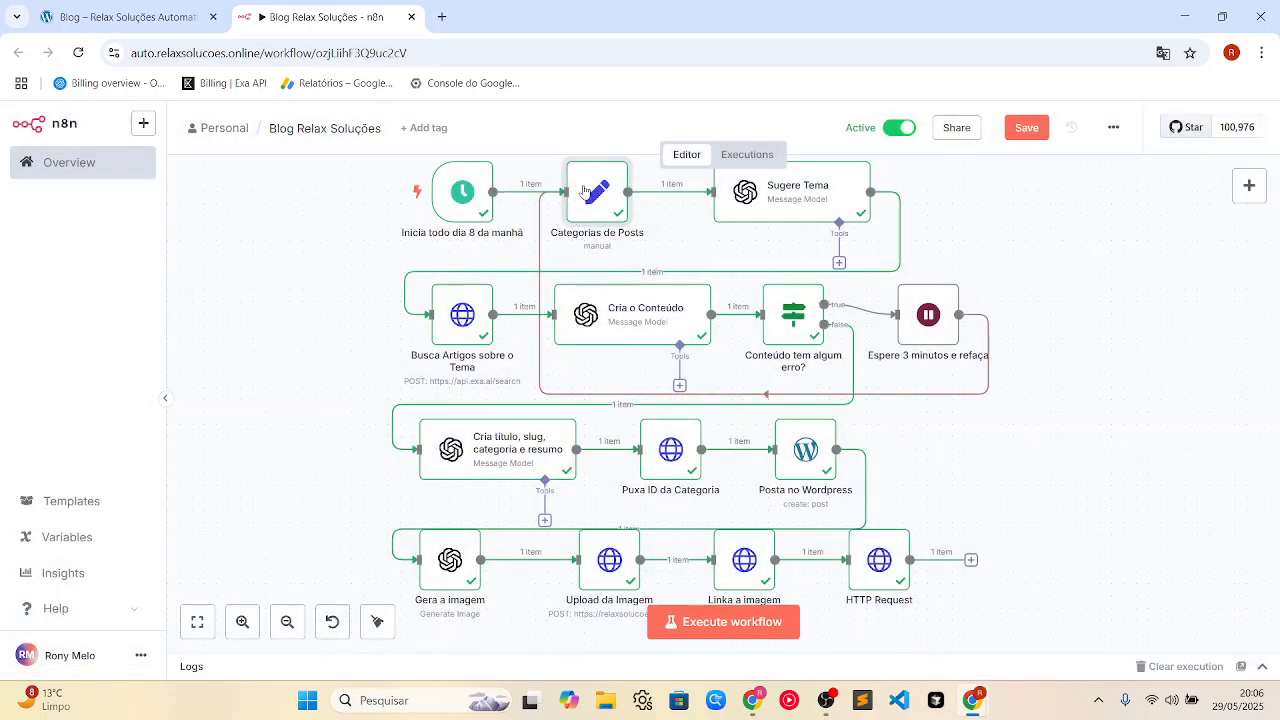
Examine the full topic-suggestion prompt of the Sugere Tema node and how its category expression resolves, then return to the canvas
{"action": "double_click", "coordinate": [762, 212]}
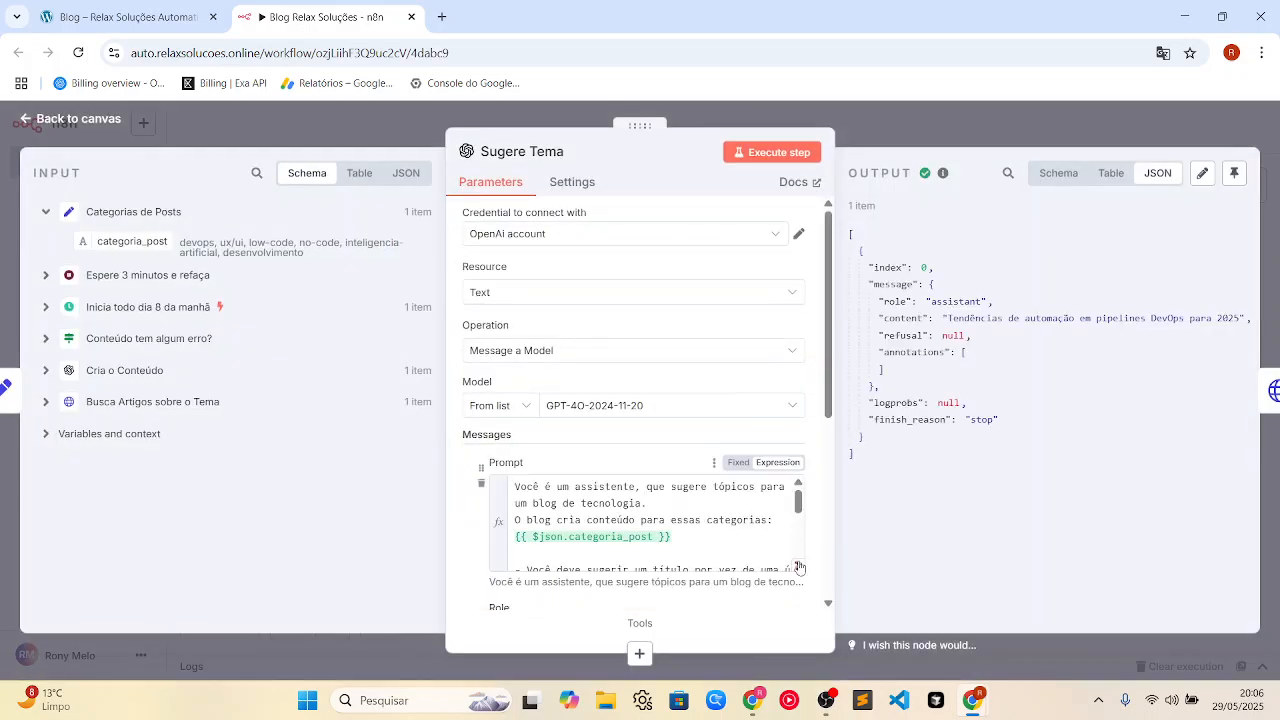
{"action": "left_click", "coordinate": [799, 567]}
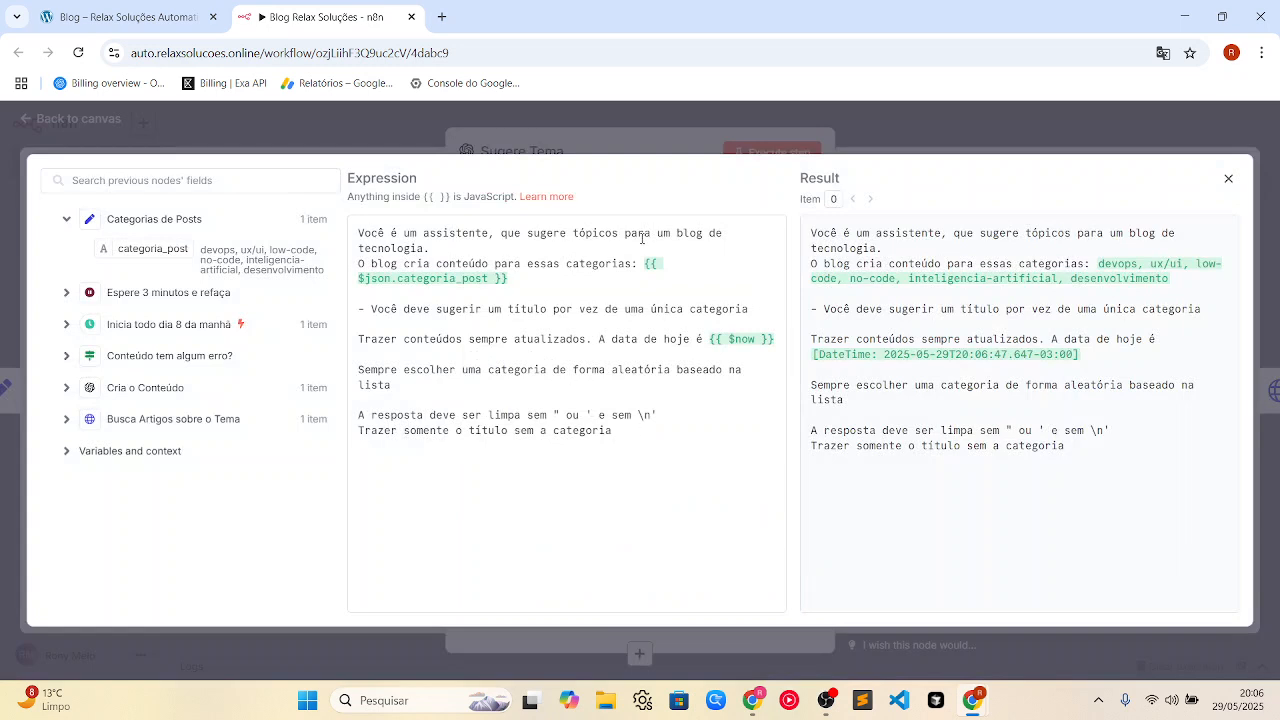
{"action": "left_click_drag", "start_coordinate": [577, 233], "coordinate": [709, 249]}
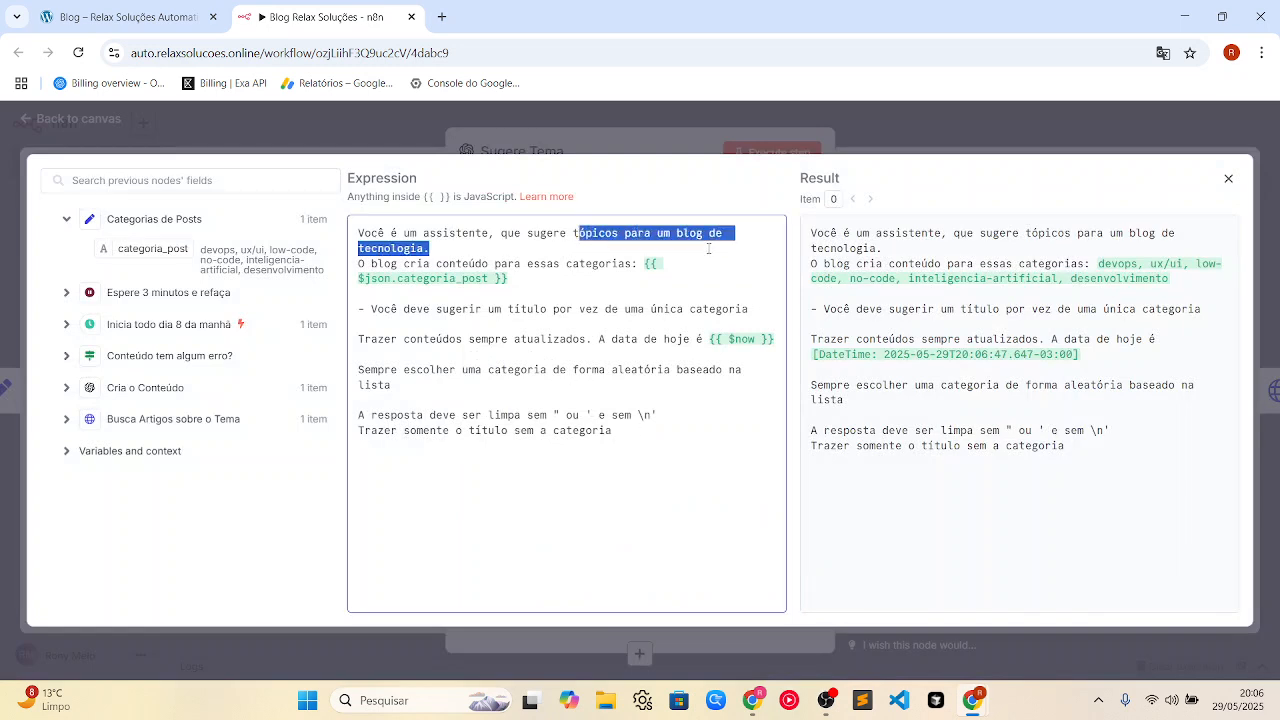
{"action": "left_click_drag", "start_coordinate": [455, 263], "coordinate": [642, 272]}
{"action": "left_click_drag", "start_coordinate": [1169, 281], "coordinate": [1101, 265]}
{"action": "left_click", "coordinate": [1186, 284]}
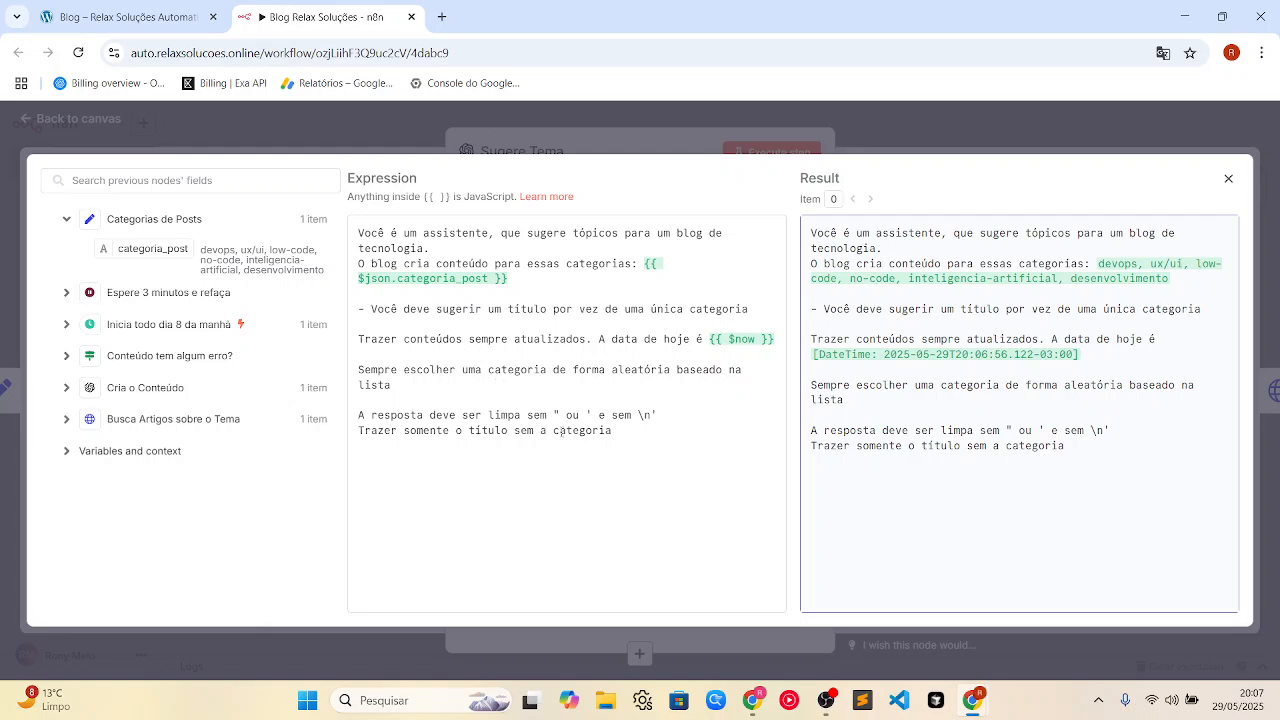
{"action": "left_click", "coordinate": [900, 116]}
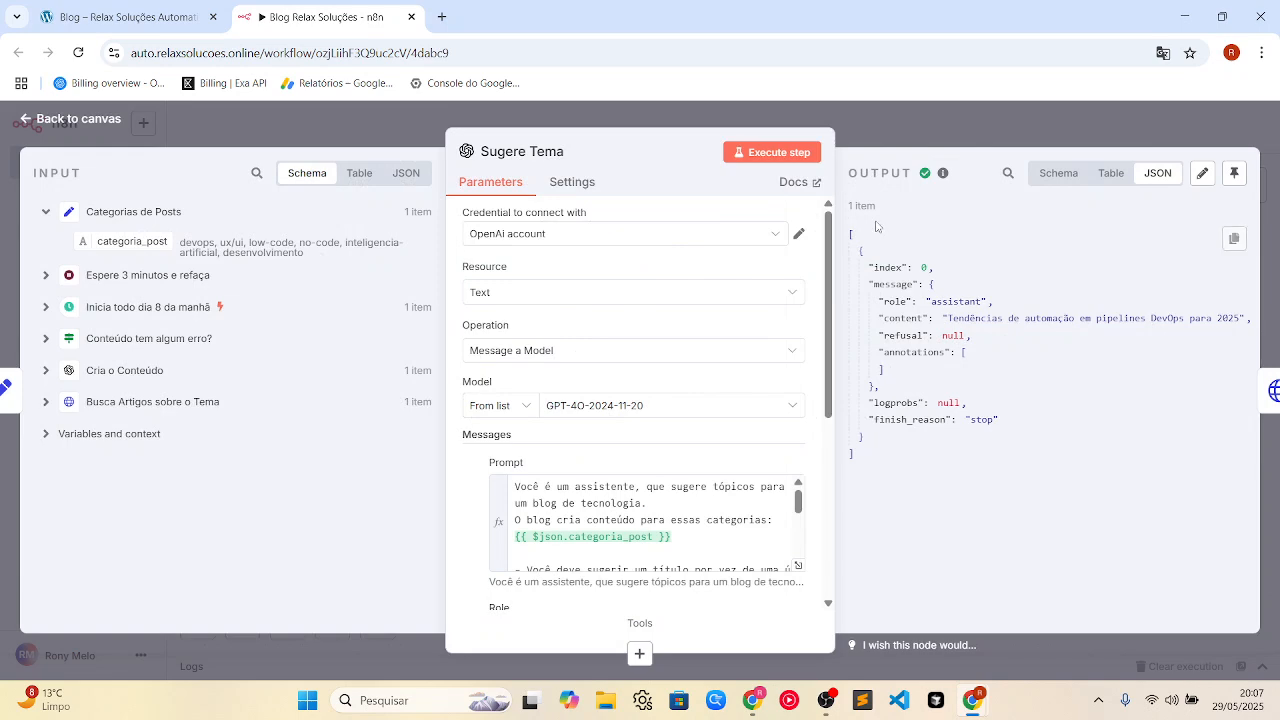
{"action": "left_click", "coordinate": [907, 117]}
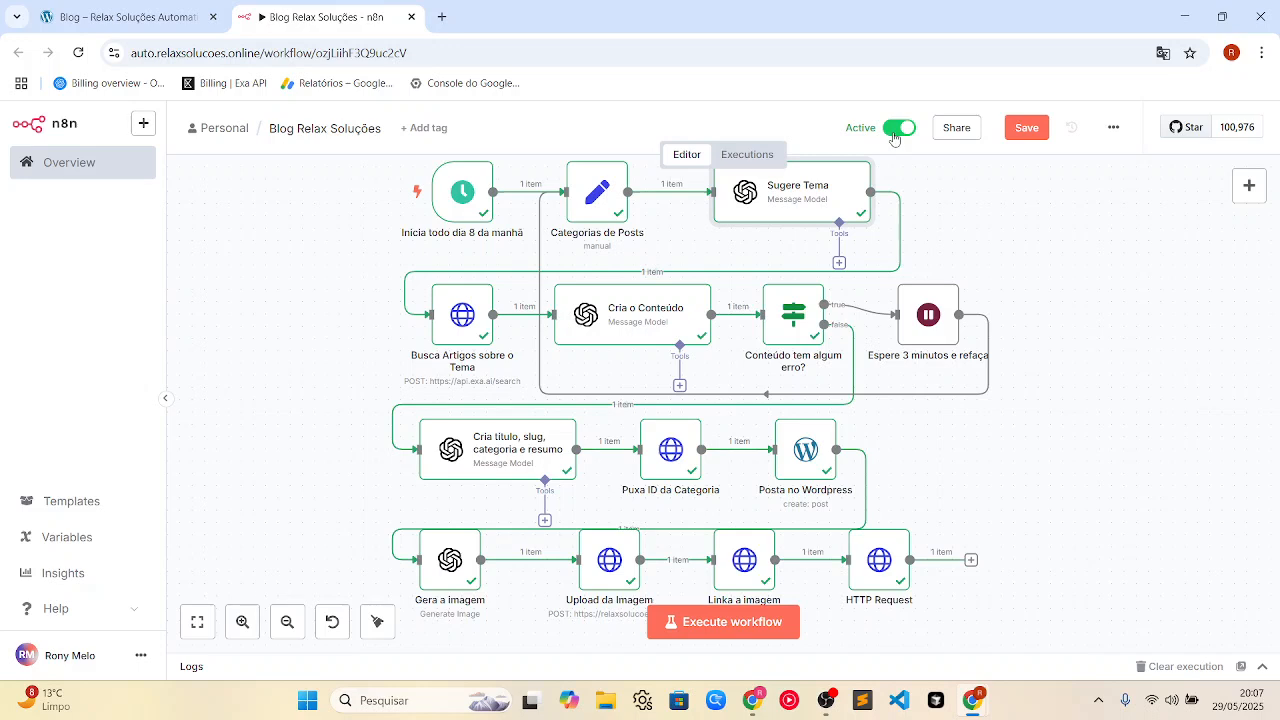
Deactivate the Blog Relax Soluções workflow and execute only the Sugere Tema node to generate a new post topic
{"action": "left_click", "coordinate": [897, 130]}
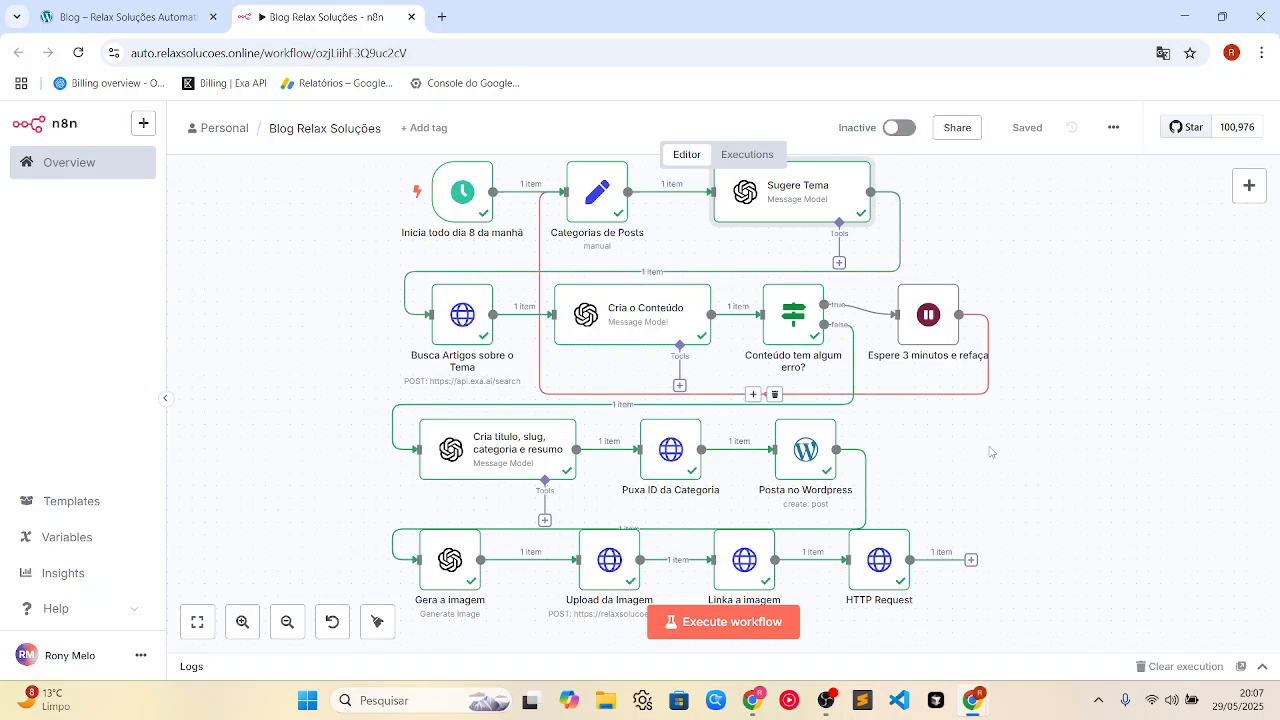
{"action": "scroll", "coordinate": [1006, 497], "scroll_direction": "up", "scroll_amount": 1}
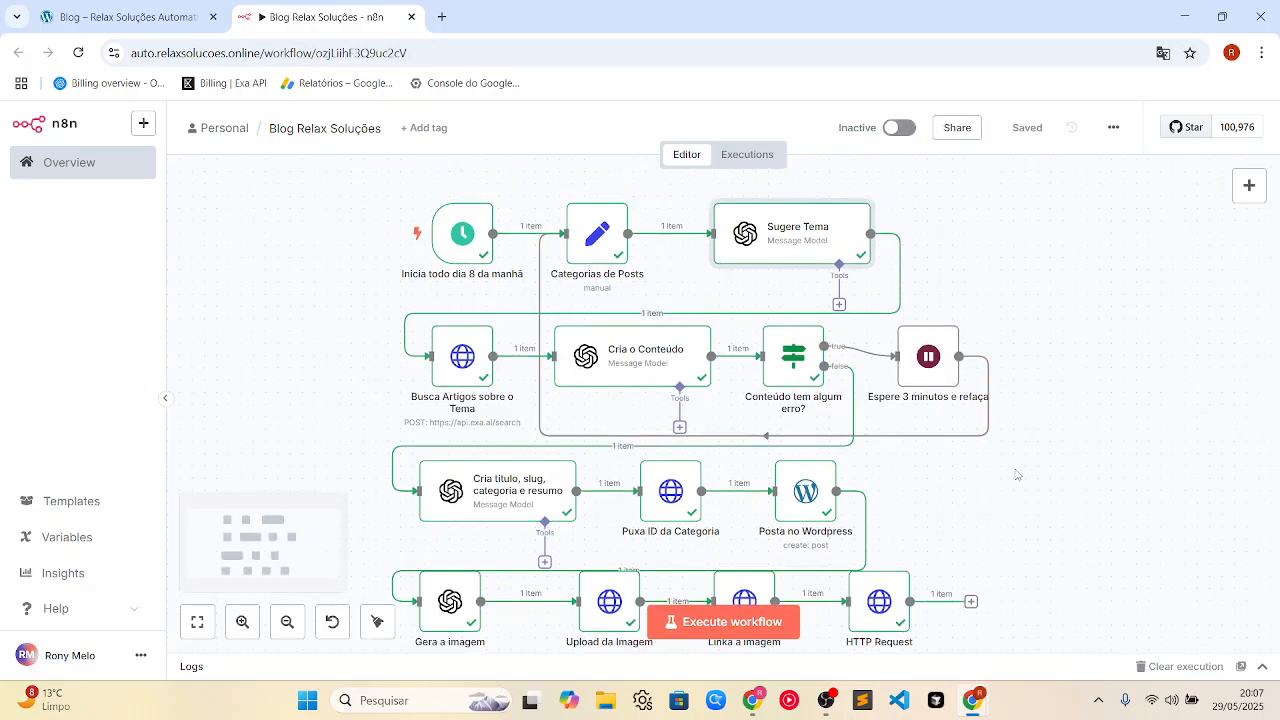
{"action": "double_click", "coordinate": [794, 252]}
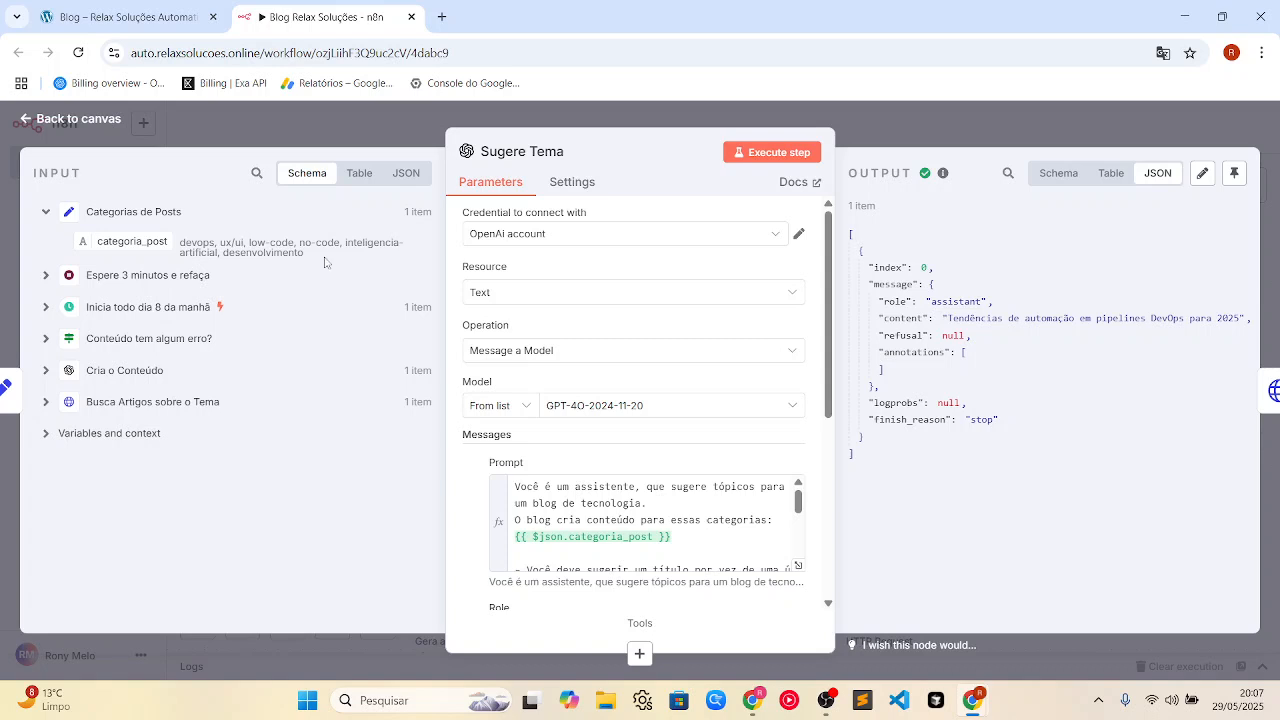
{"action": "left_click_drag", "start_coordinate": [304, 254], "coordinate": [183, 243]}
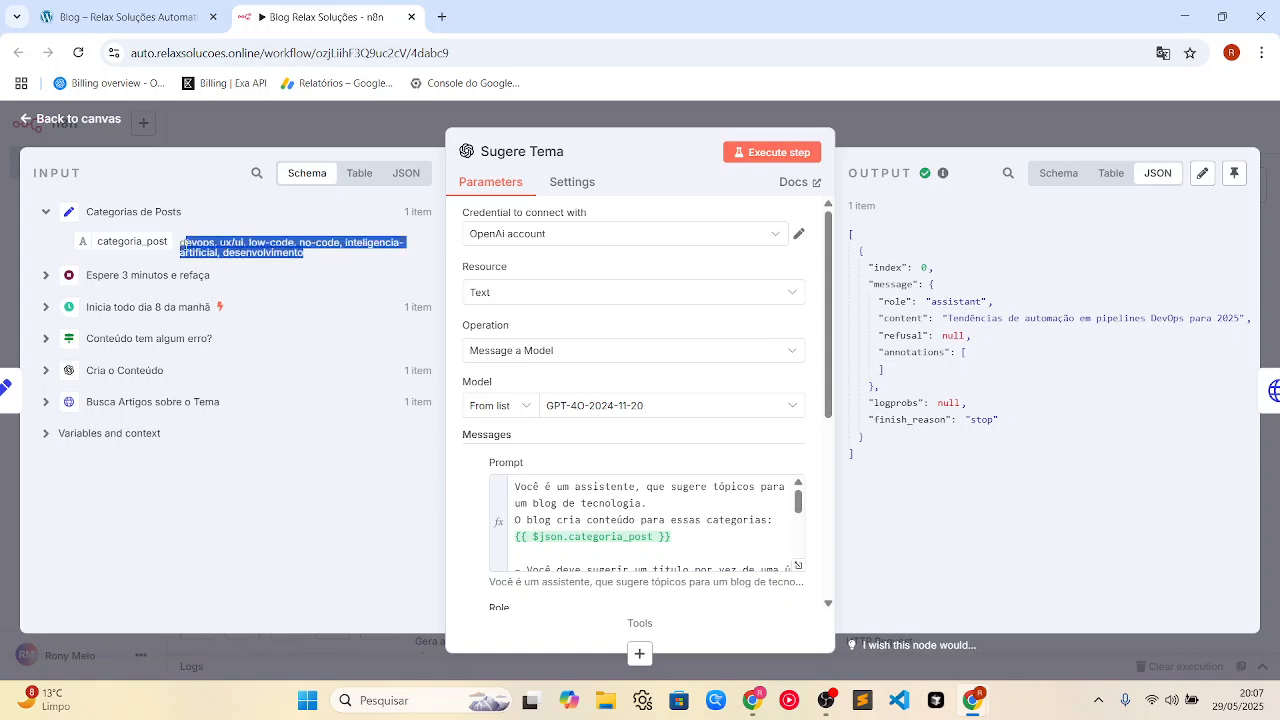
{"action": "left_click", "coordinate": [779, 155]}
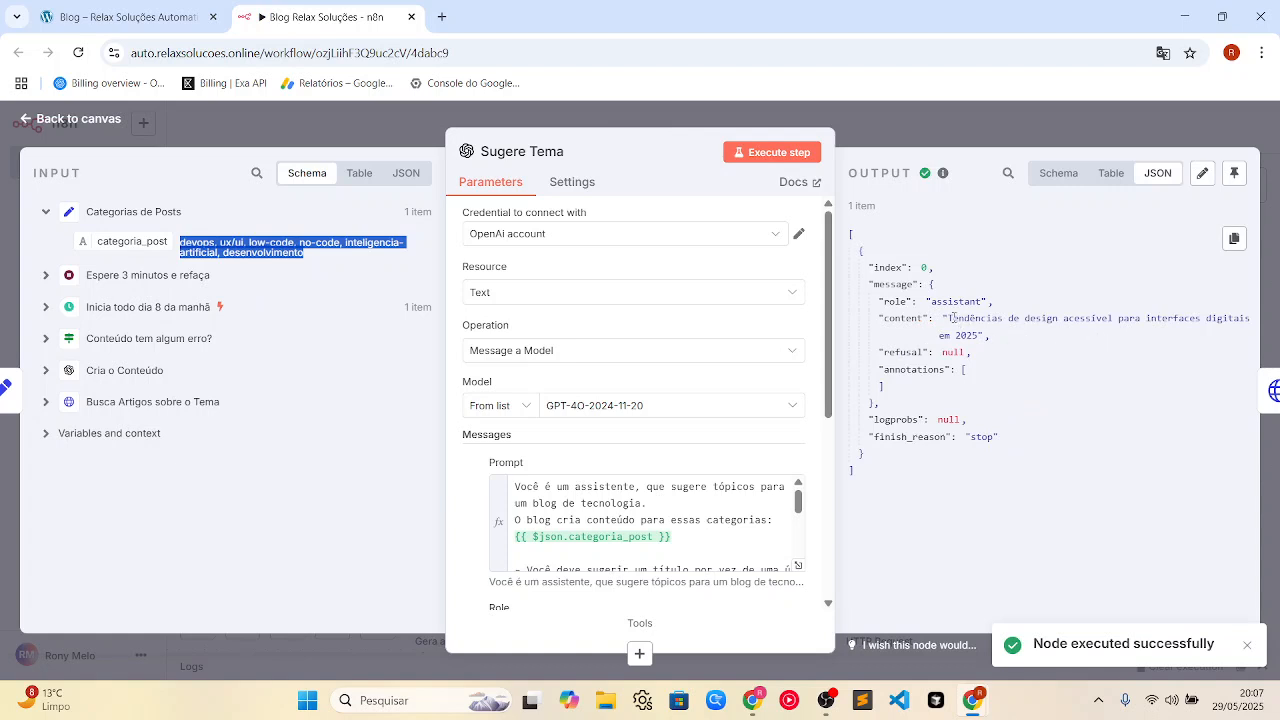
{"action": "left_click_drag", "start_coordinate": [949, 316], "coordinate": [1248, 341]}
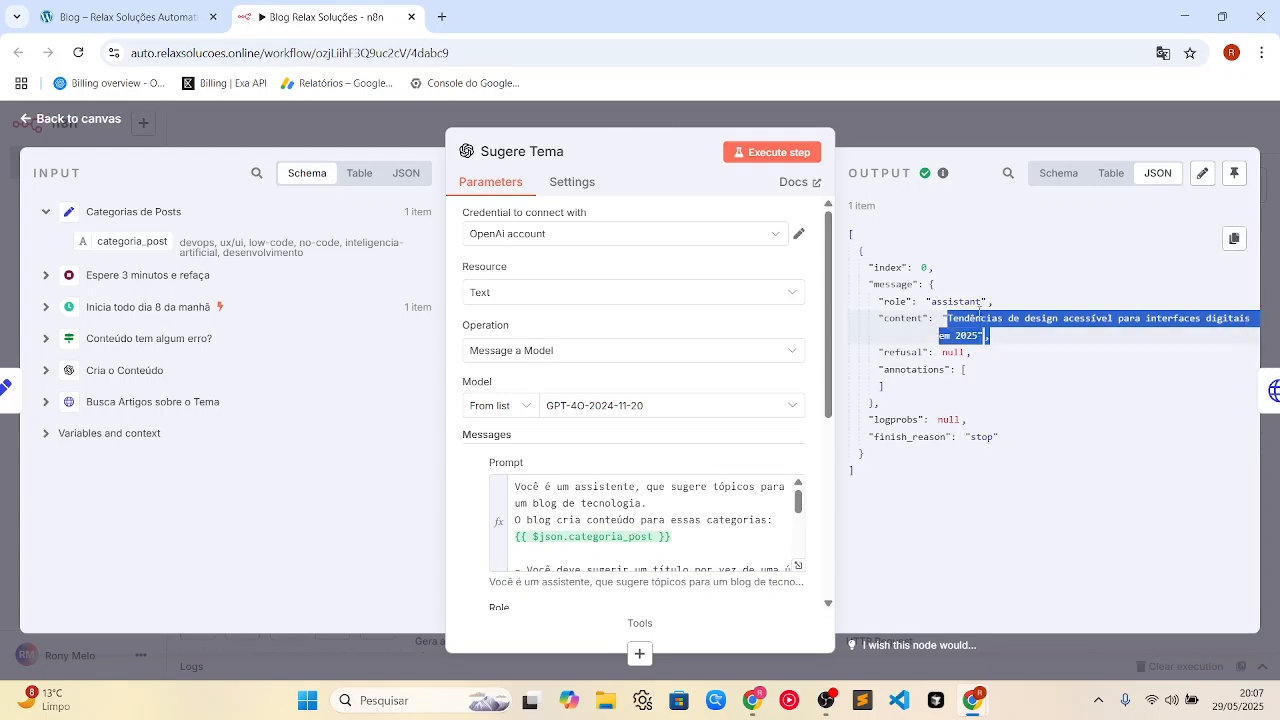
{"action": "left_click", "coordinate": [942, 125]}
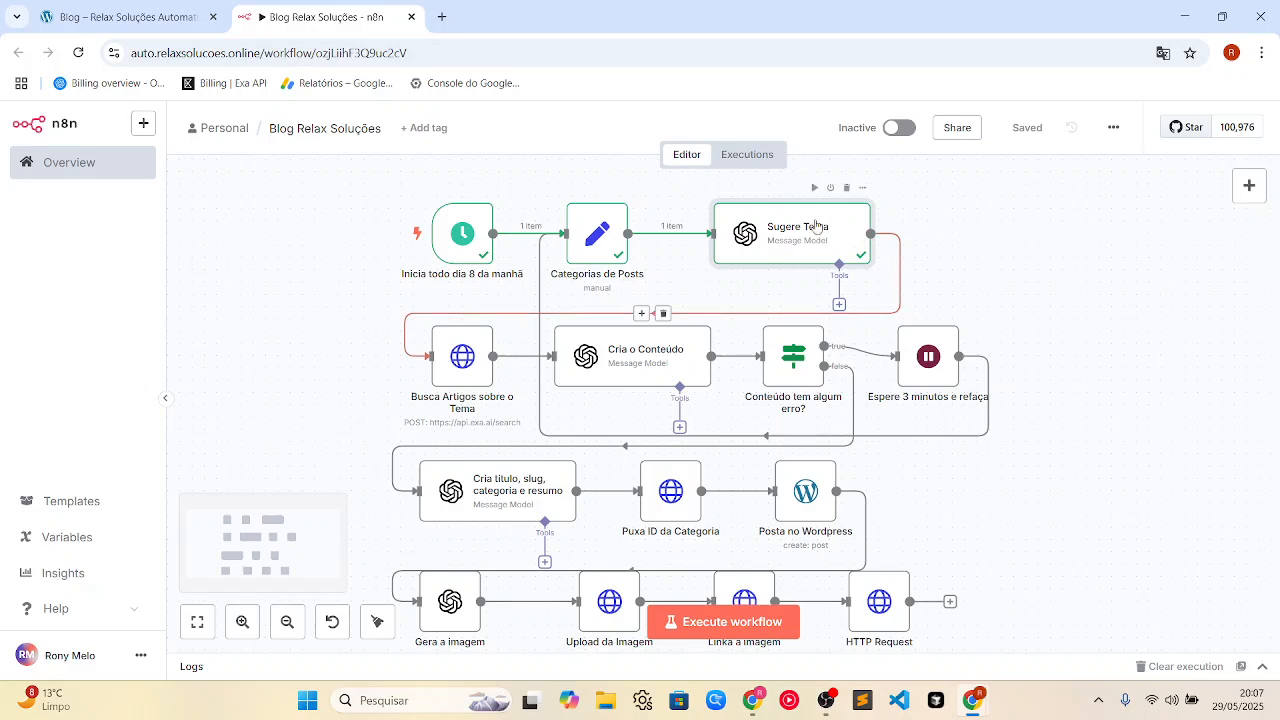
Open the Busca Artigos sobre o Tema node and look up the Exa API website behind its request, then come back
{"action": "double_click", "coordinate": [472, 364]}
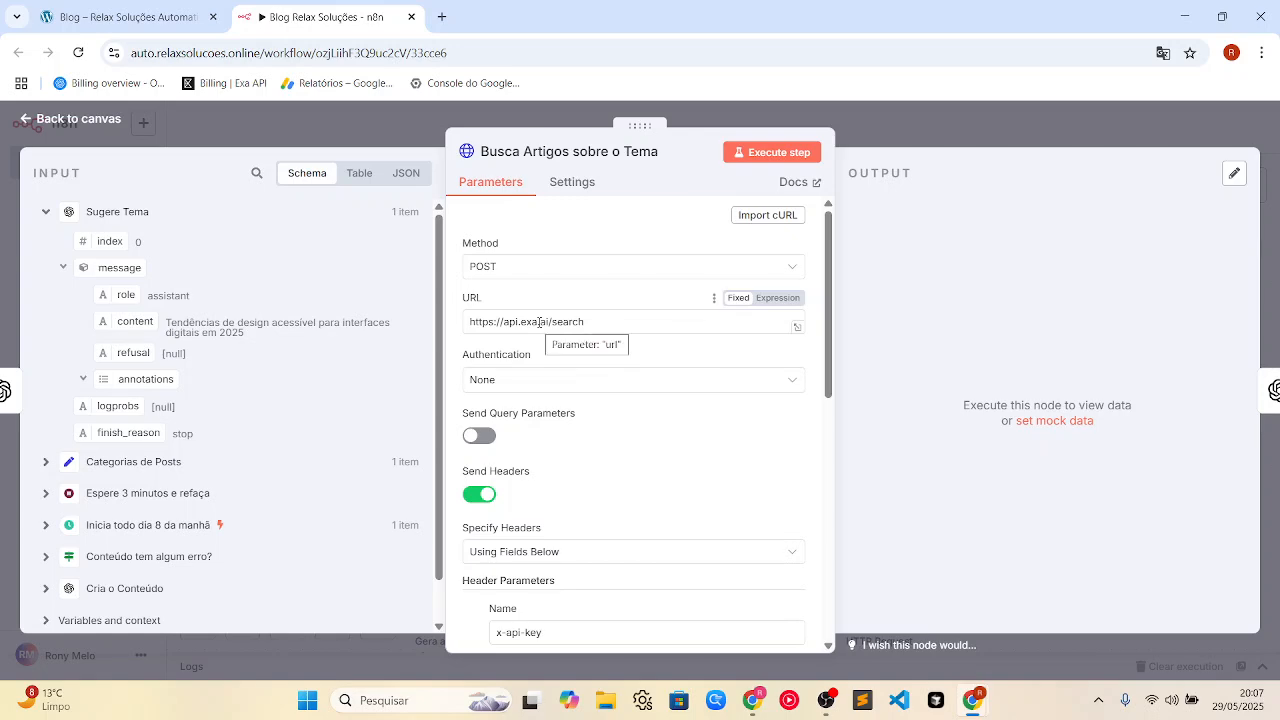
{"action": "left_click", "coordinate": [443, 16]}
{"action": "type", "text": "exa"}
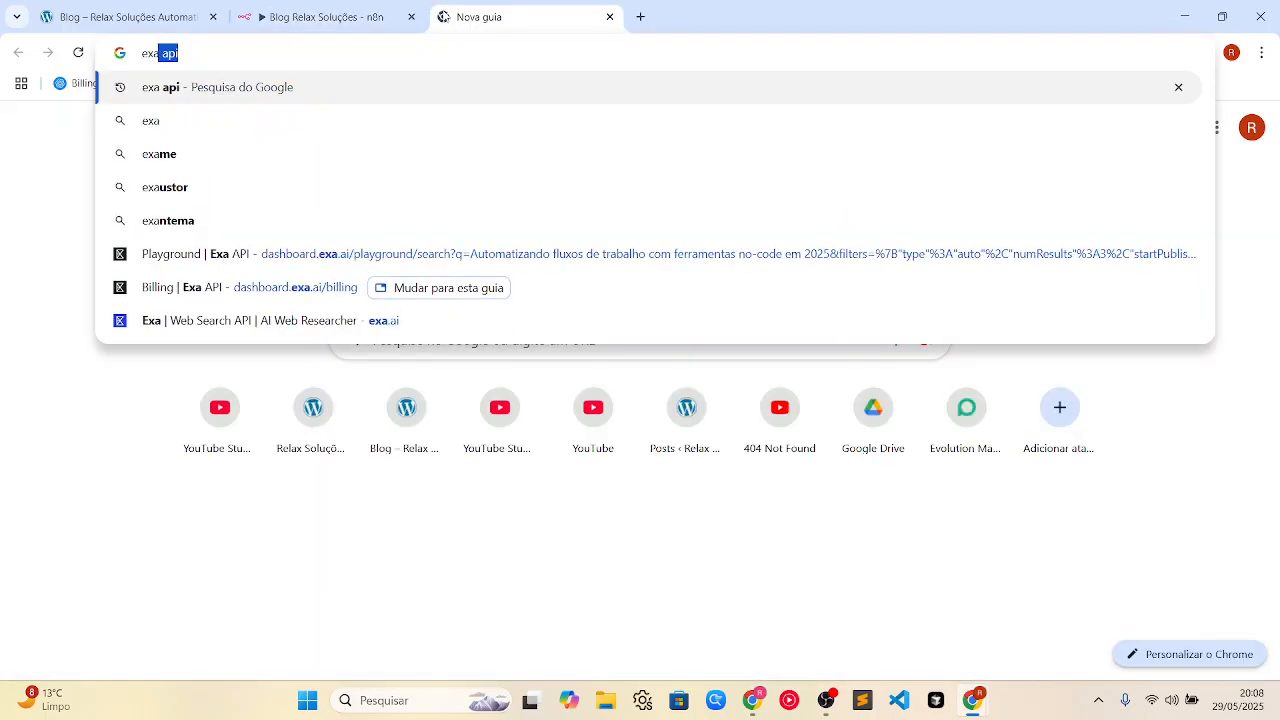
{"action": "key", "text": "Return"}
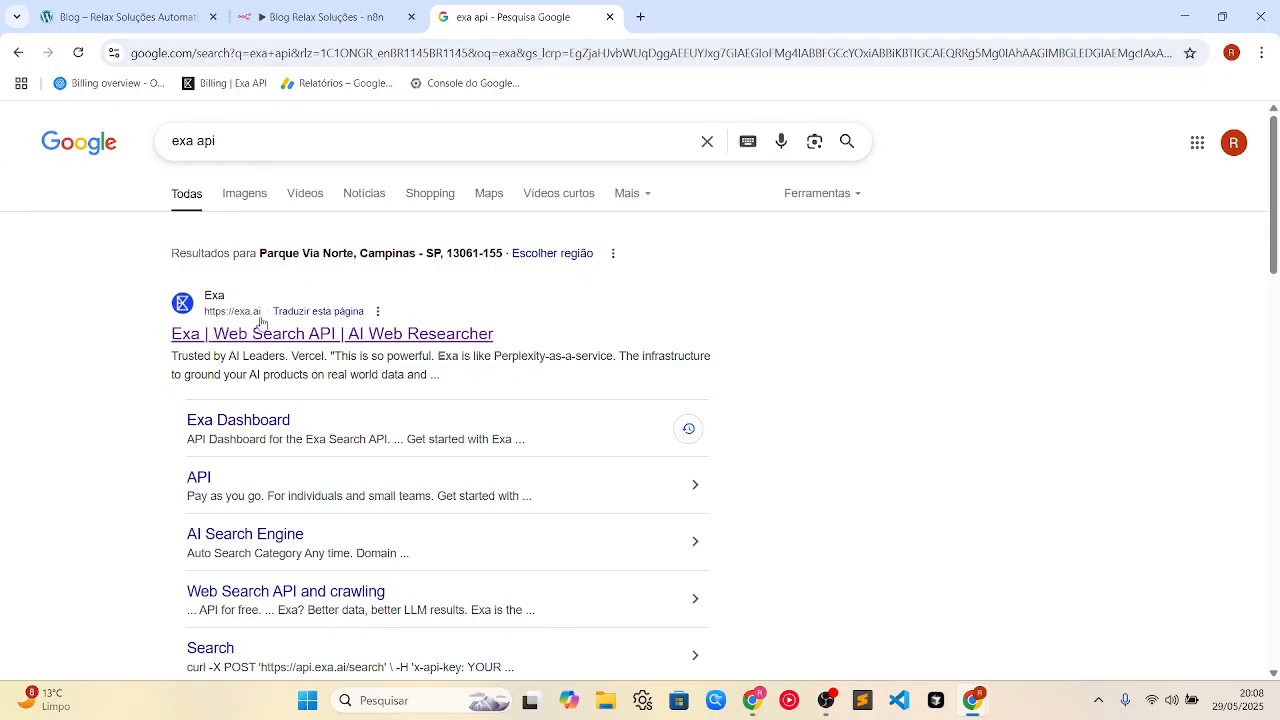
{"action": "left_click", "coordinate": [264, 331]}
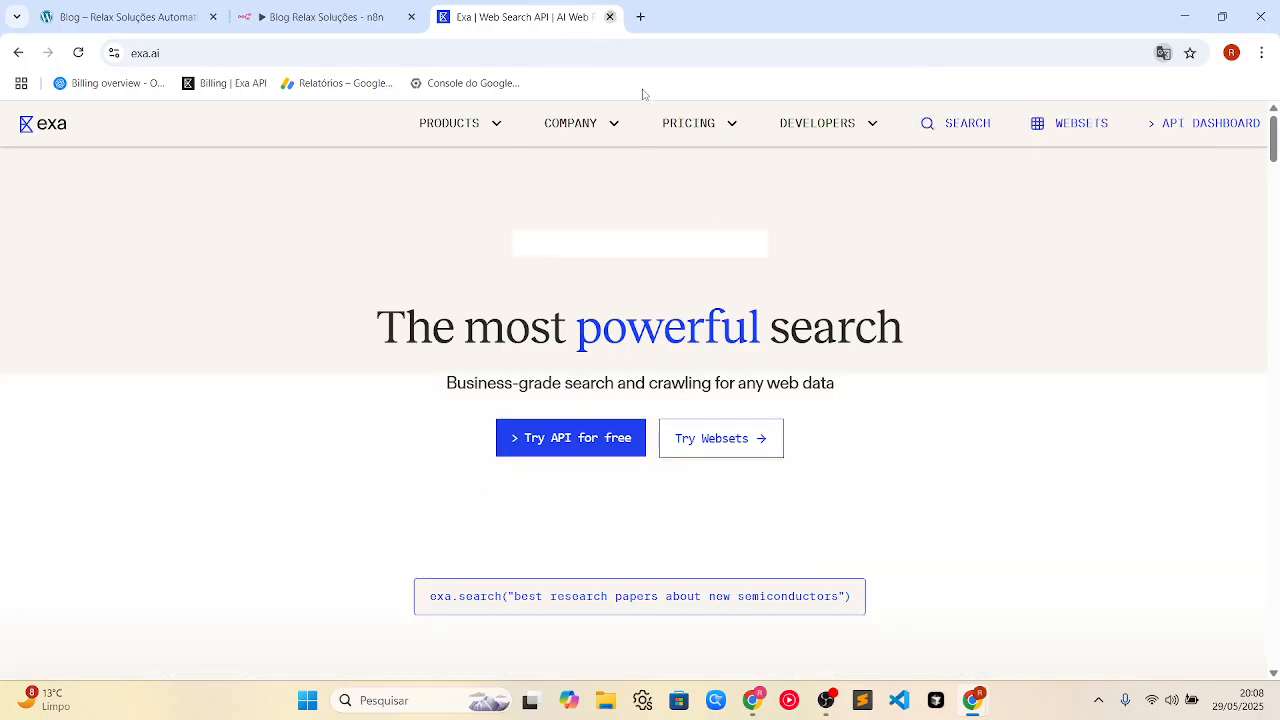
{"action": "key", "text": "ctrl+w"}
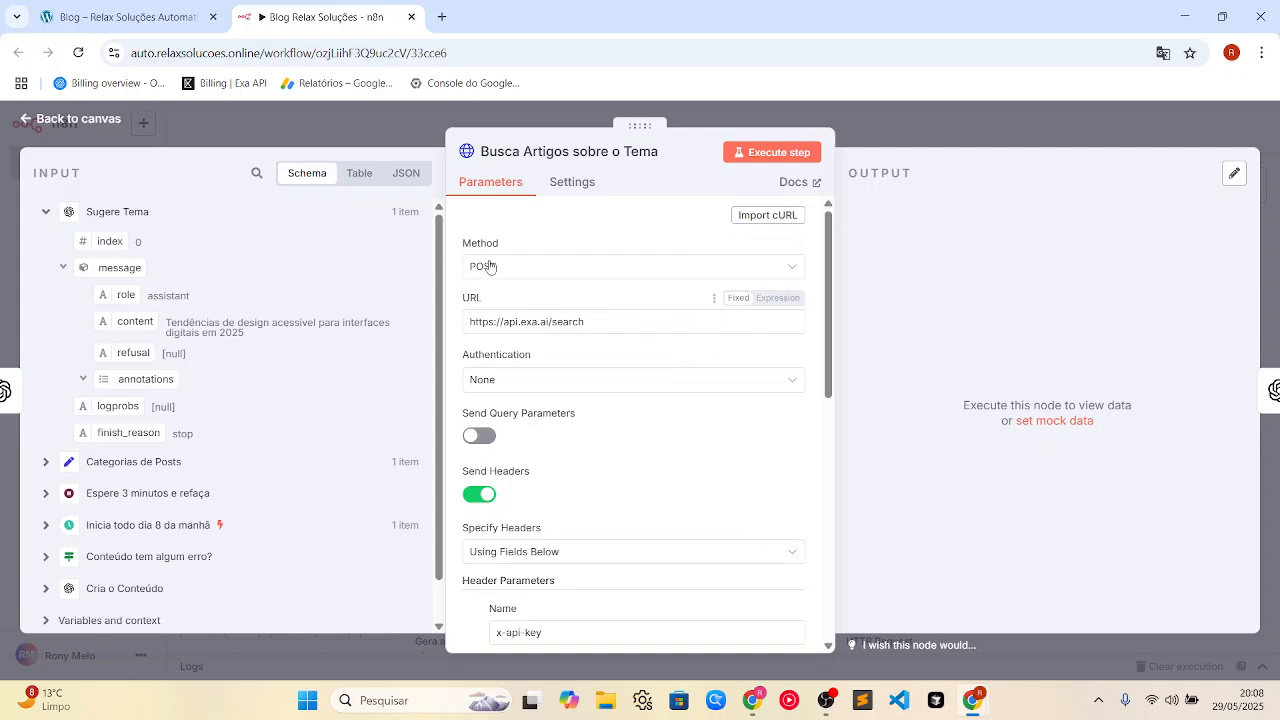
Execute only the Busca Artigos sobre o Tema node with the suggested topic and skim the returned JSON output
{"action": "left_click_drag", "start_coordinate": [248, 338], "coordinate": [167, 322]}
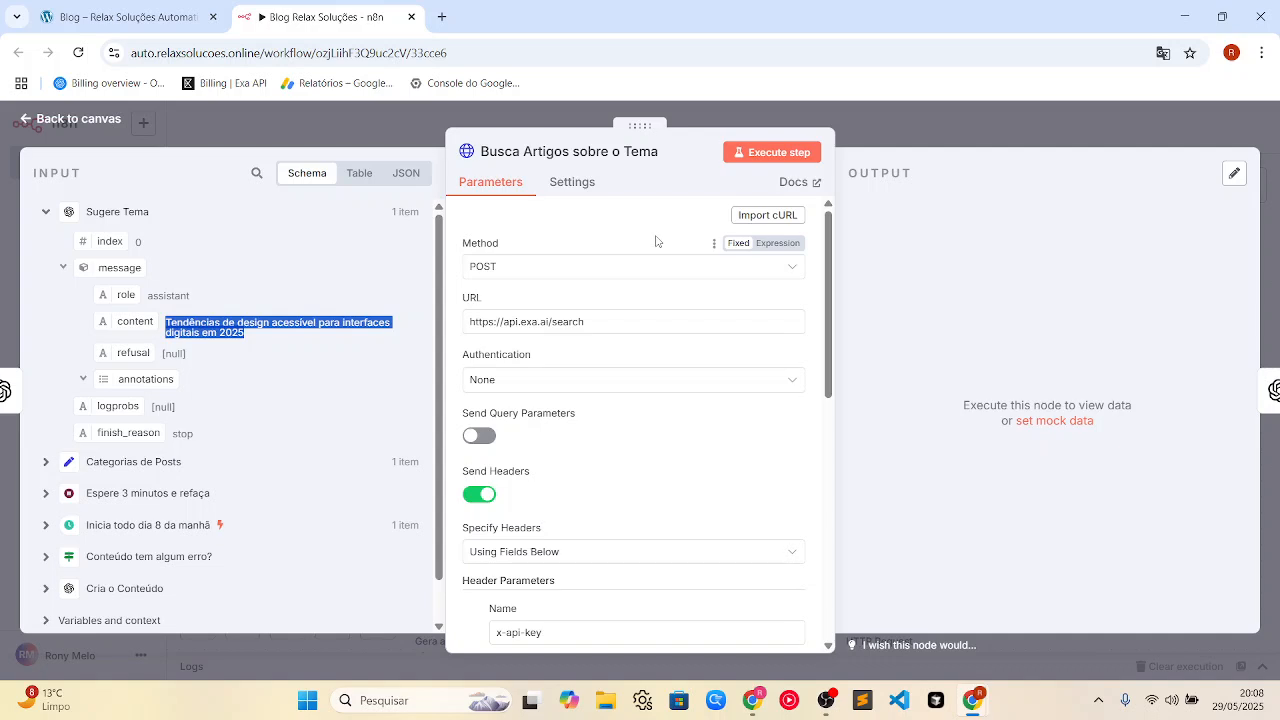
{"action": "left_click", "coordinate": [781, 153]}
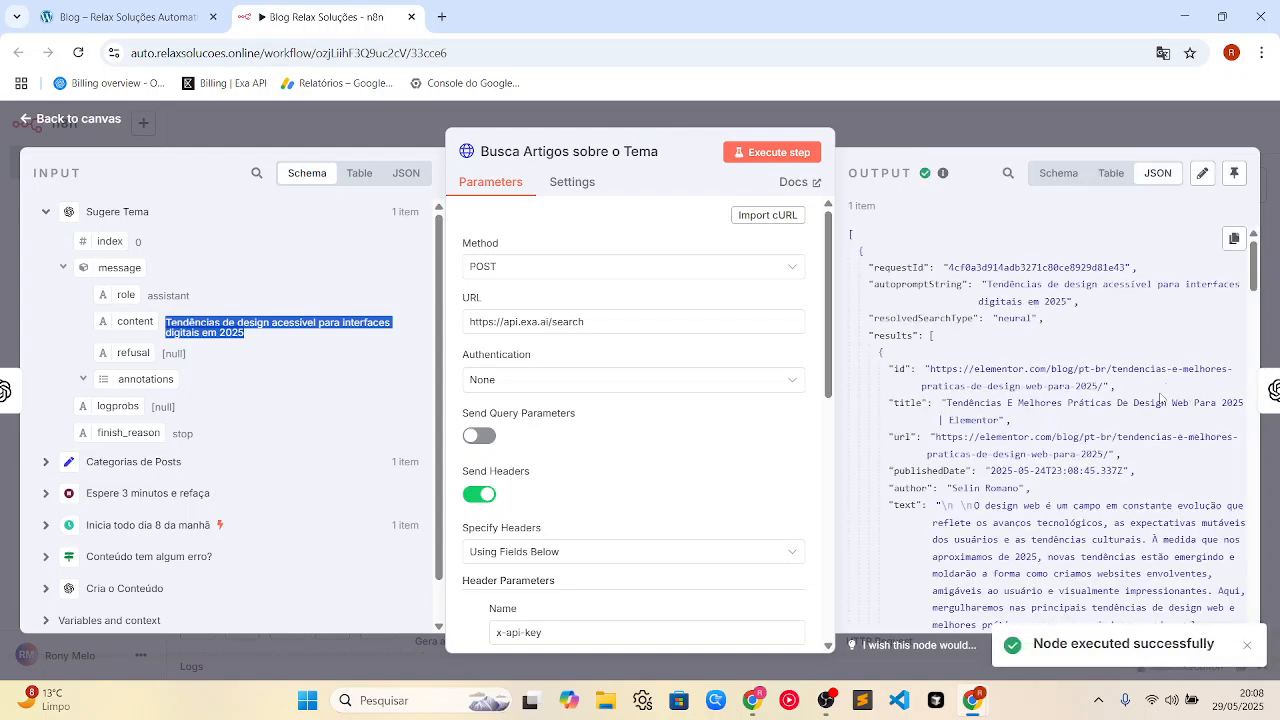
{"action": "scroll", "coordinate": [1162, 393], "scroll_direction": "down", "scroll_amount": 5}
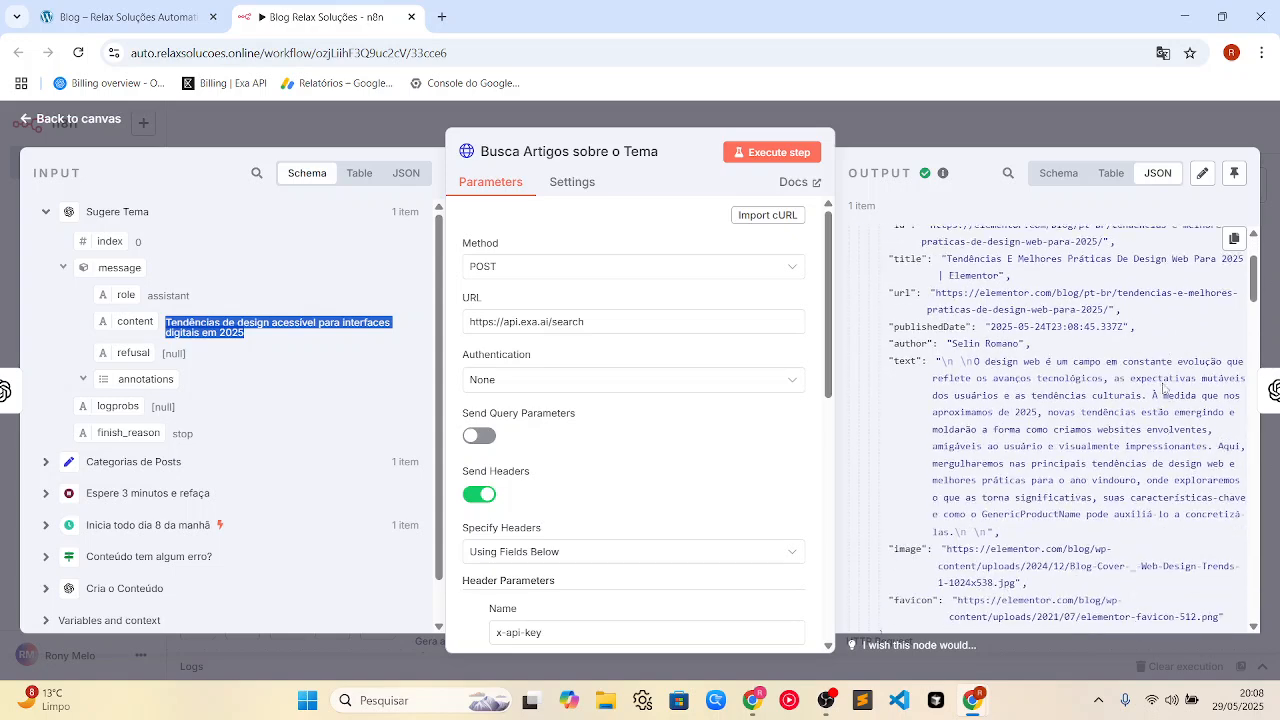
{"action": "scroll", "coordinate": [1163, 390], "scroll_direction": "up", "scroll_amount": 3}
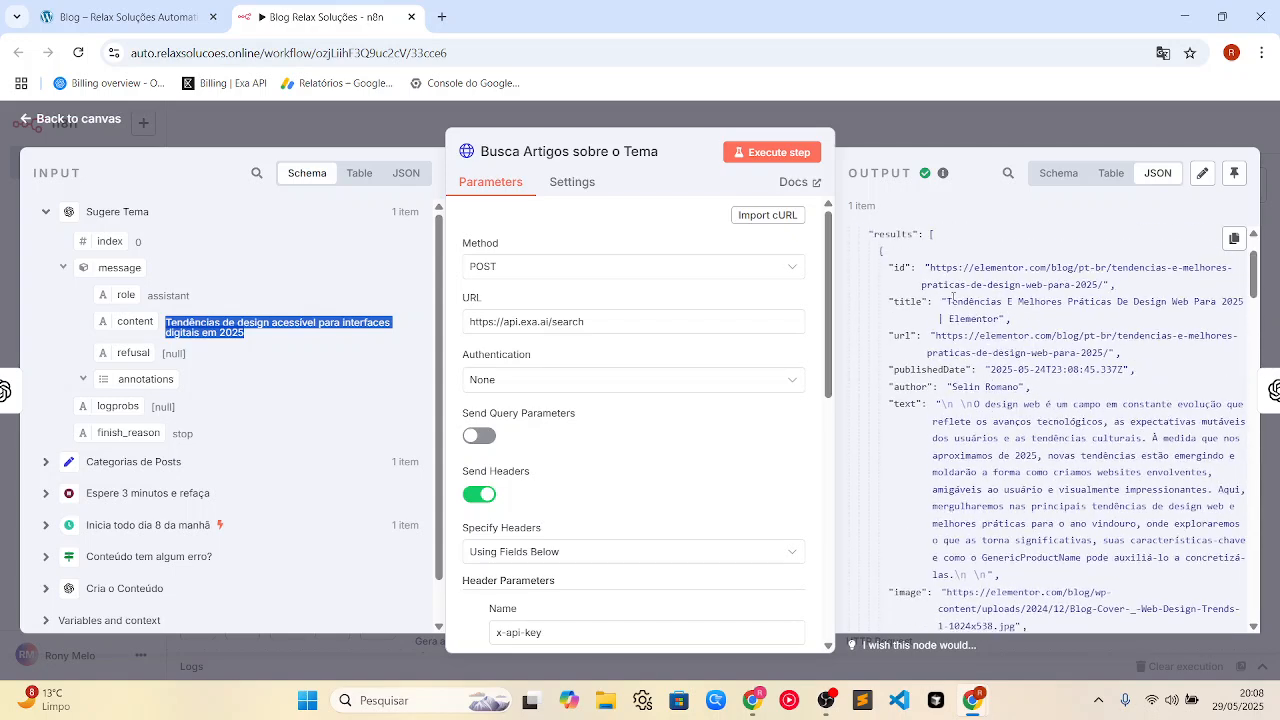
Check the first search result's title, open its article URL in a separate browser tab, skim the page and close it
{"action": "left_click_drag", "start_coordinate": [946, 301], "coordinate": [1221, 319]}
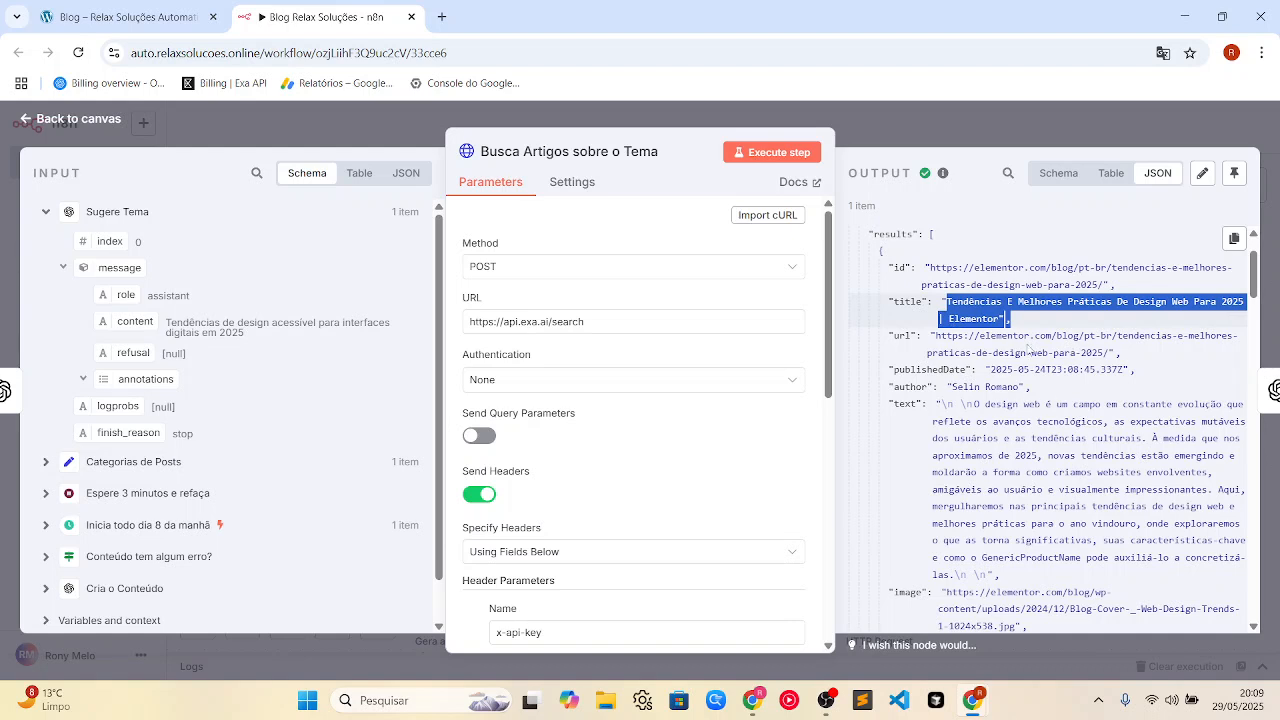
{"action": "left_click_drag", "start_coordinate": [1106, 351], "coordinate": [944, 335]}
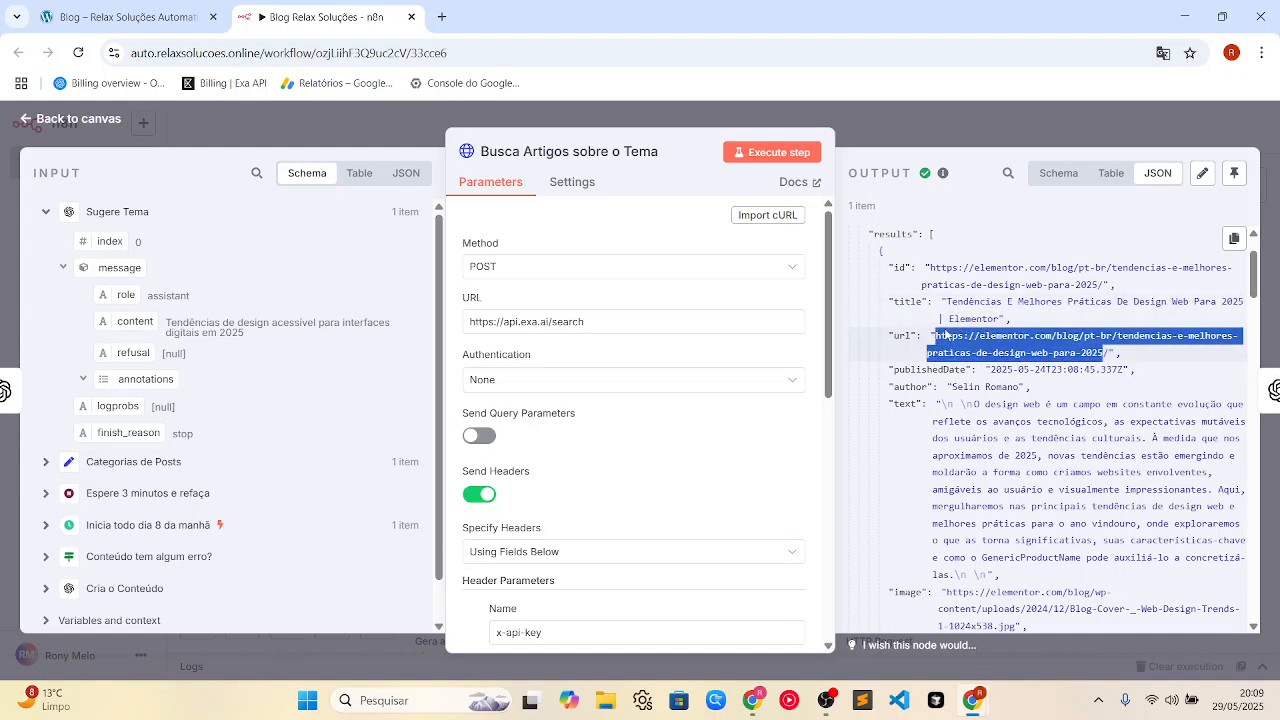
{"action": "left_click", "coordinate": [442, 17]}
{"action": "key", "text": "ctrl+v"}
{"action": "key", "text": "Return"}
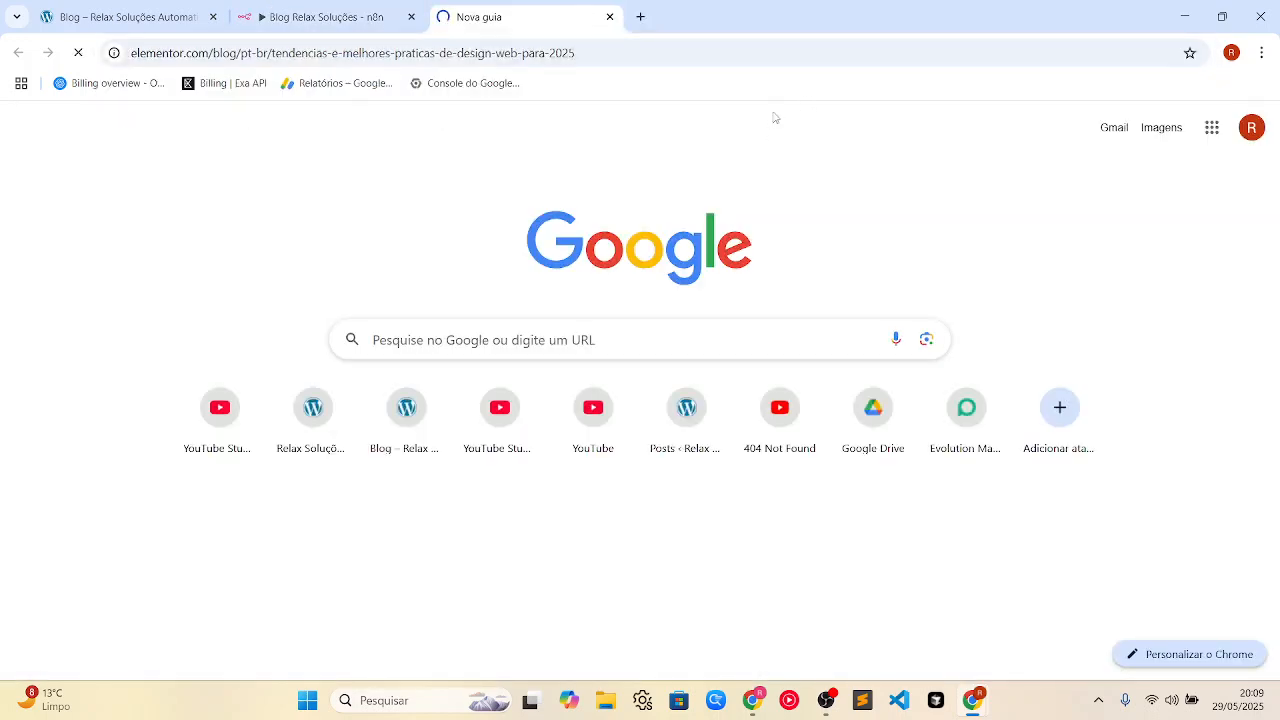
{"action": "scroll", "coordinate": [800, 115], "scroll_direction": "down", "scroll_amount": 6}
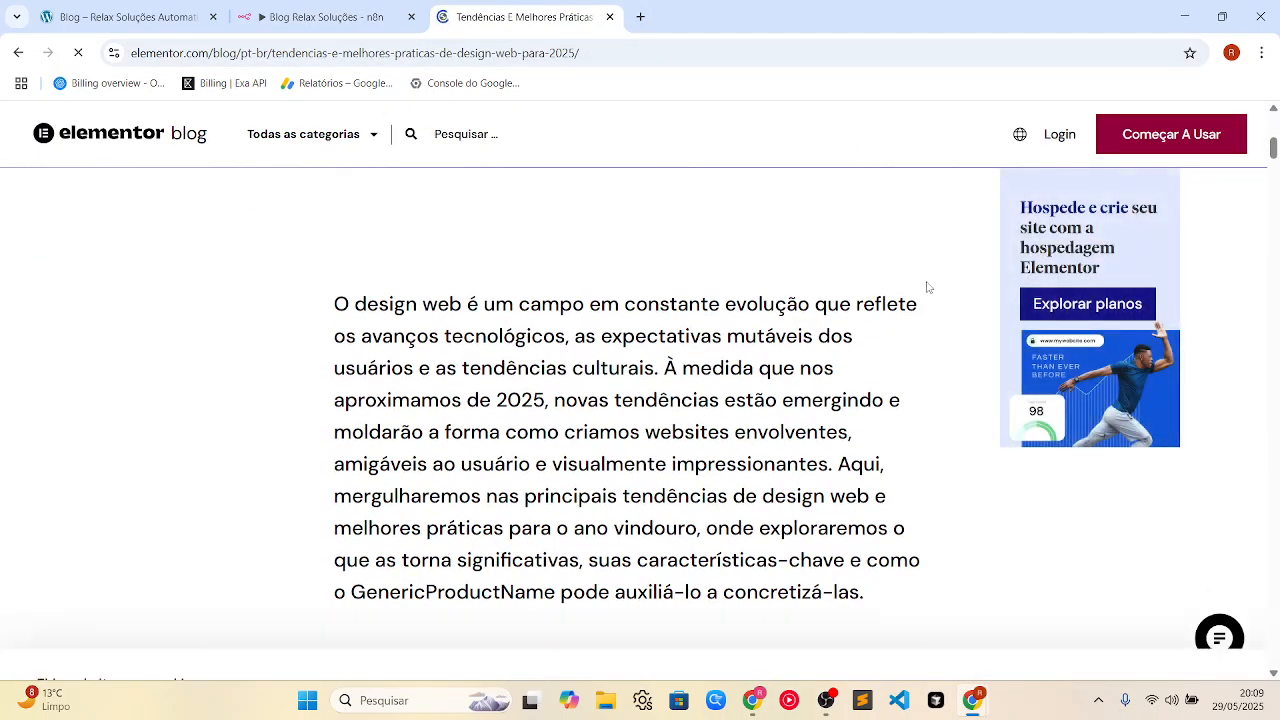
{"action": "left_click", "coordinate": [610, 18]}
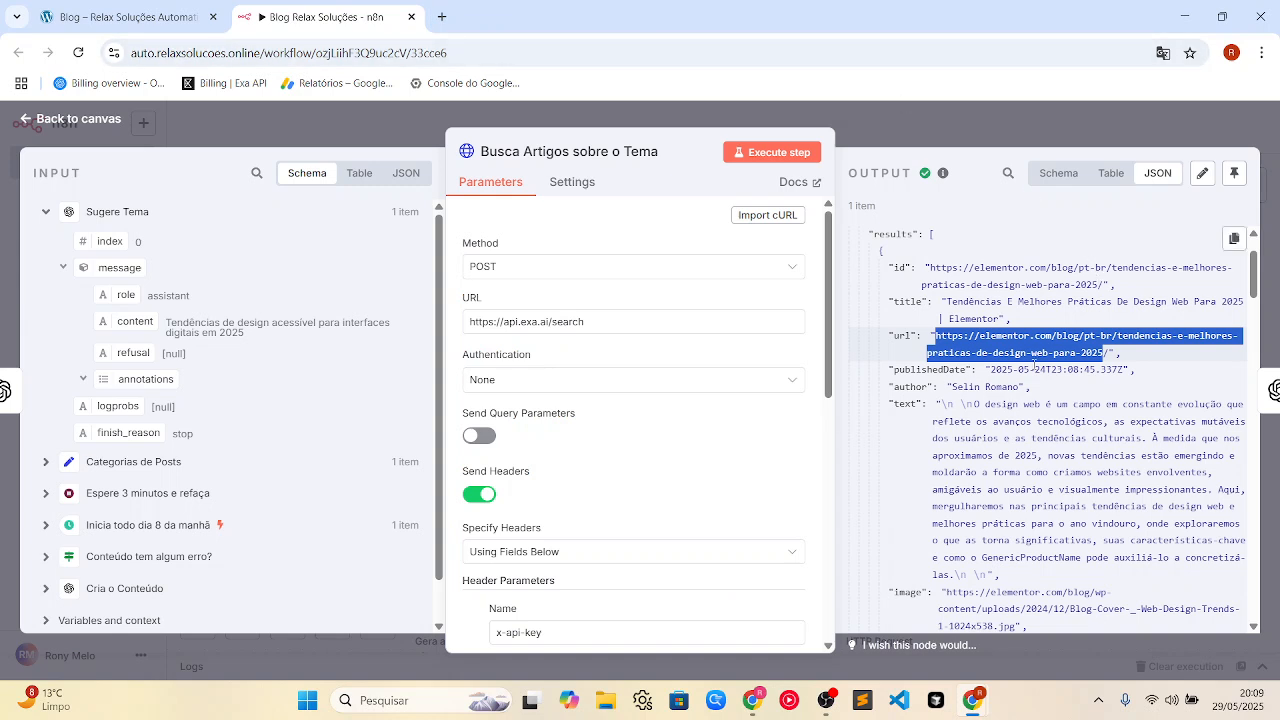
Review the first result's publication date, author and full text in the JSON output
{"action": "left_click_drag", "start_coordinate": [1047, 369], "coordinate": [952, 386]}
{"action": "scroll", "coordinate": [1058, 375], "scroll_direction": "down", "scroll_amount": 1}
{"action": "scroll", "coordinate": [1058, 375], "scroll_direction": "down", "scroll_amount": 1}
{"action": "left_click_drag", "start_coordinate": [1000, 440], "coordinate": [930, 283]}
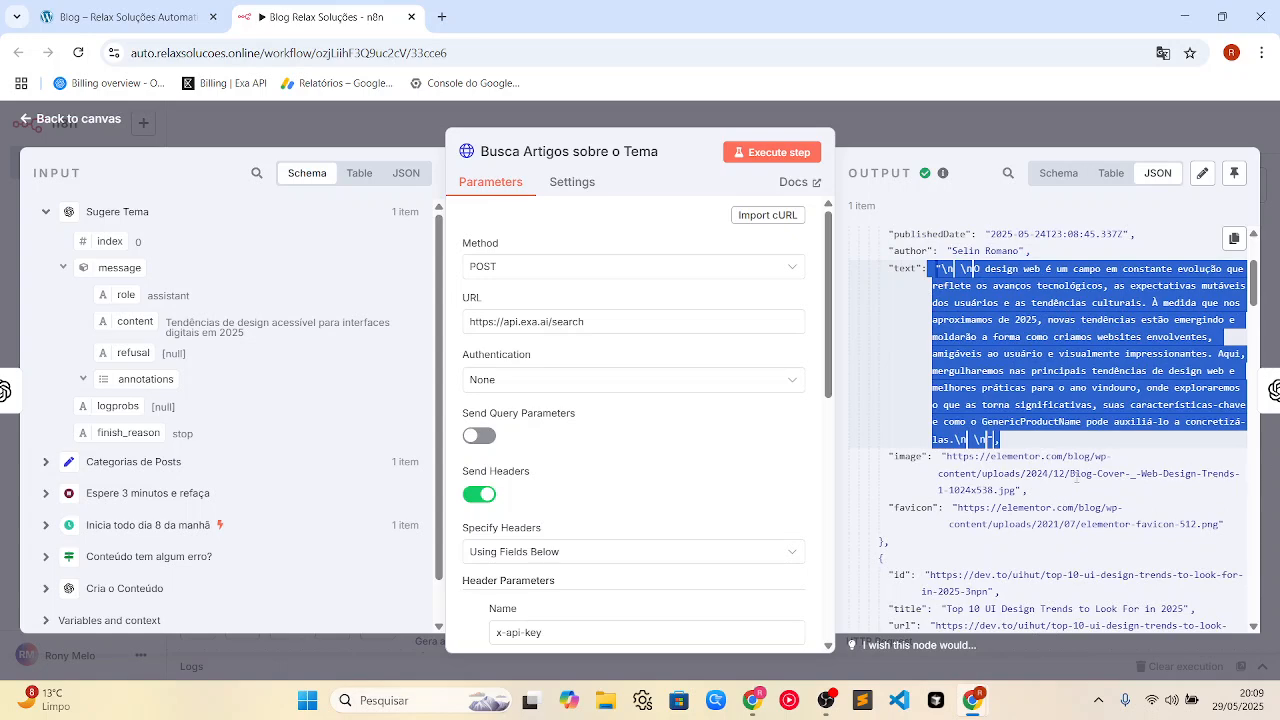
Copy the first result's image URL, view the picture in a separate browser tab and close that tab
{"action": "left_click_drag", "start_coordinate": [1016, 489], "coordinate": [947, 456]}
{"action": "key", "text": "ctrl+c"}
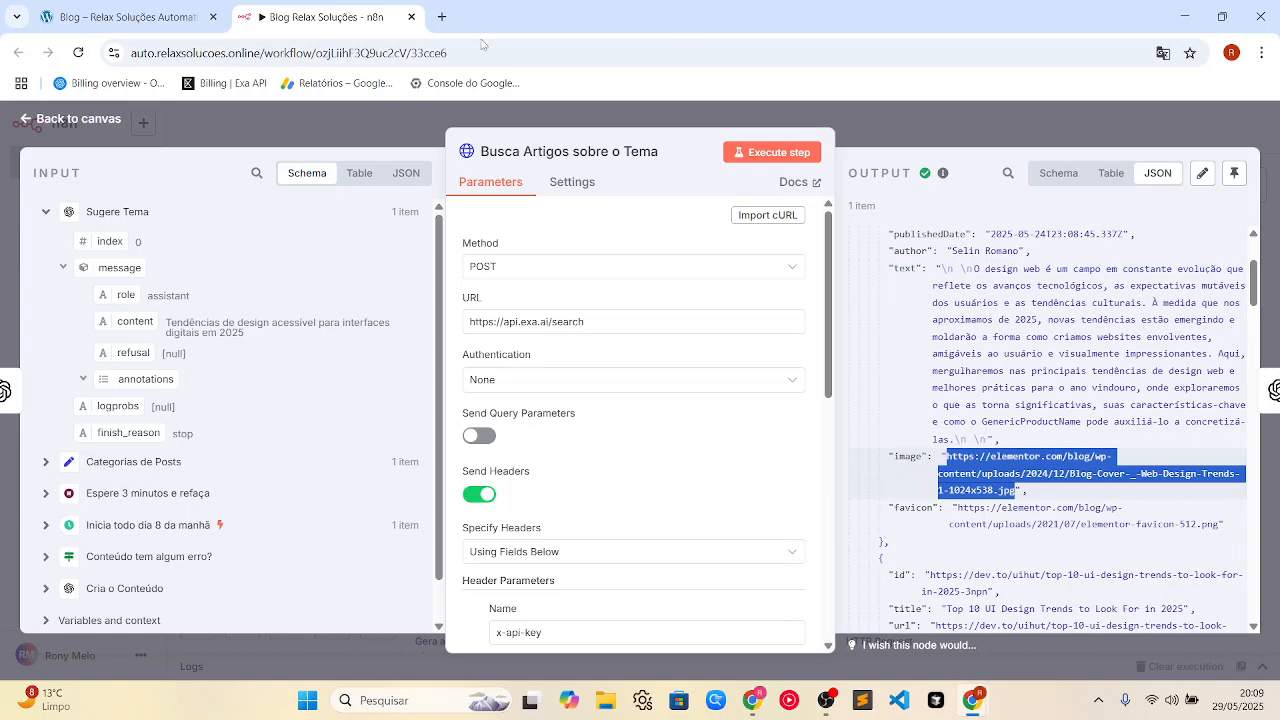
{"action": "left_click", "coordinate": [441, 16]}
{"action": "key", "text": "ctrl+v"}
{"action": "key", "text": "Return"}
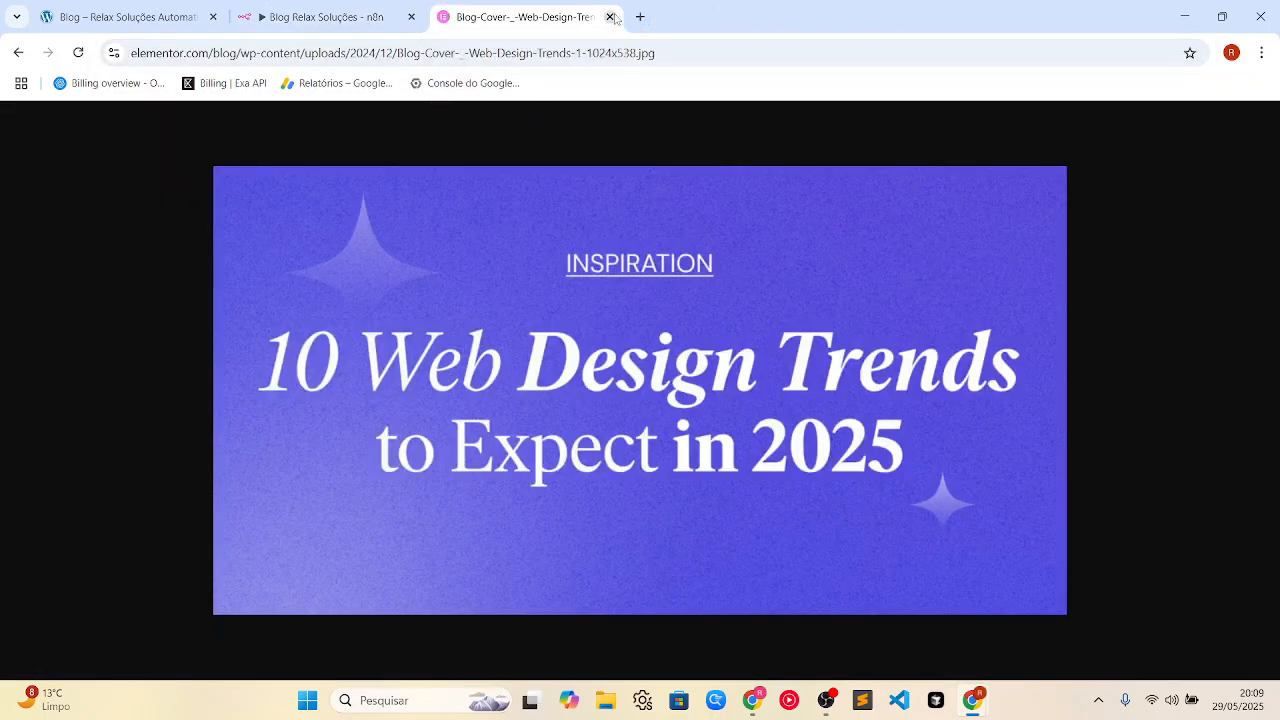
{"action": "left_click", "coordinate": [610, 17]}
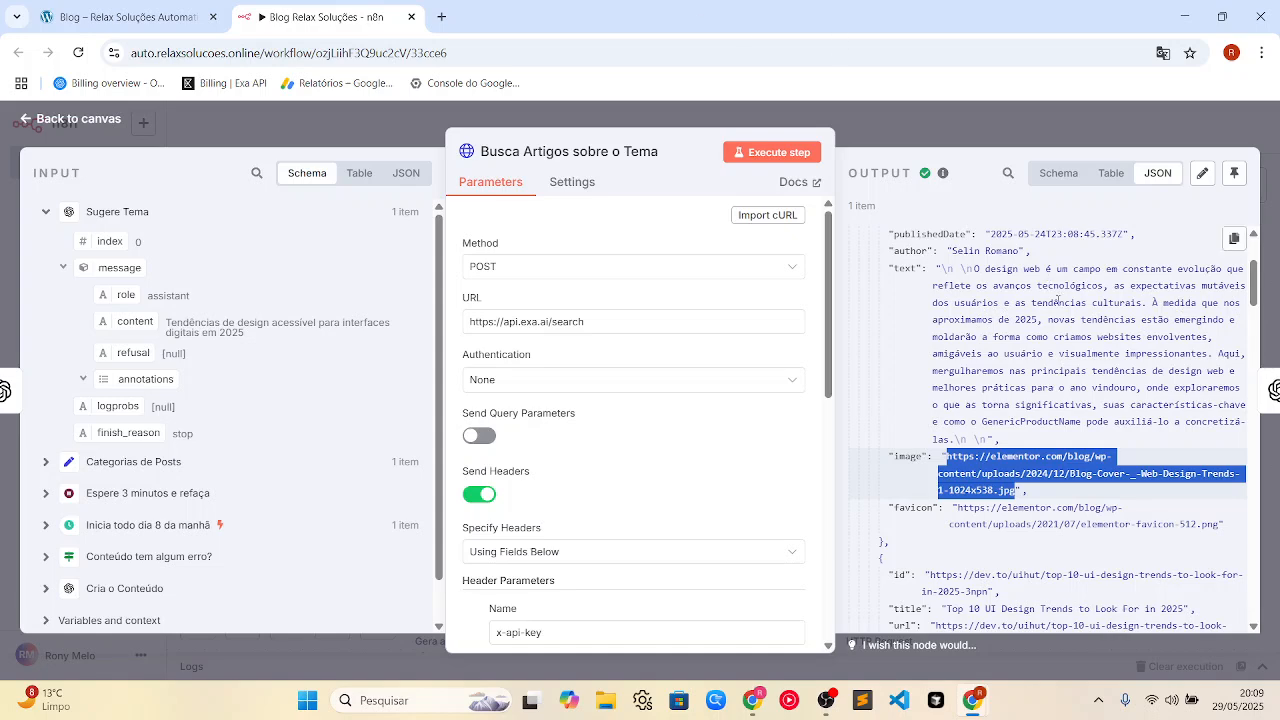
Examine the second result's title, URL and text, and skim the remaining articles in the JSON output
{"action": "scroll", "coordinate": [1100, 360], "scroll_direction": "down", "scroll_amount": 3}
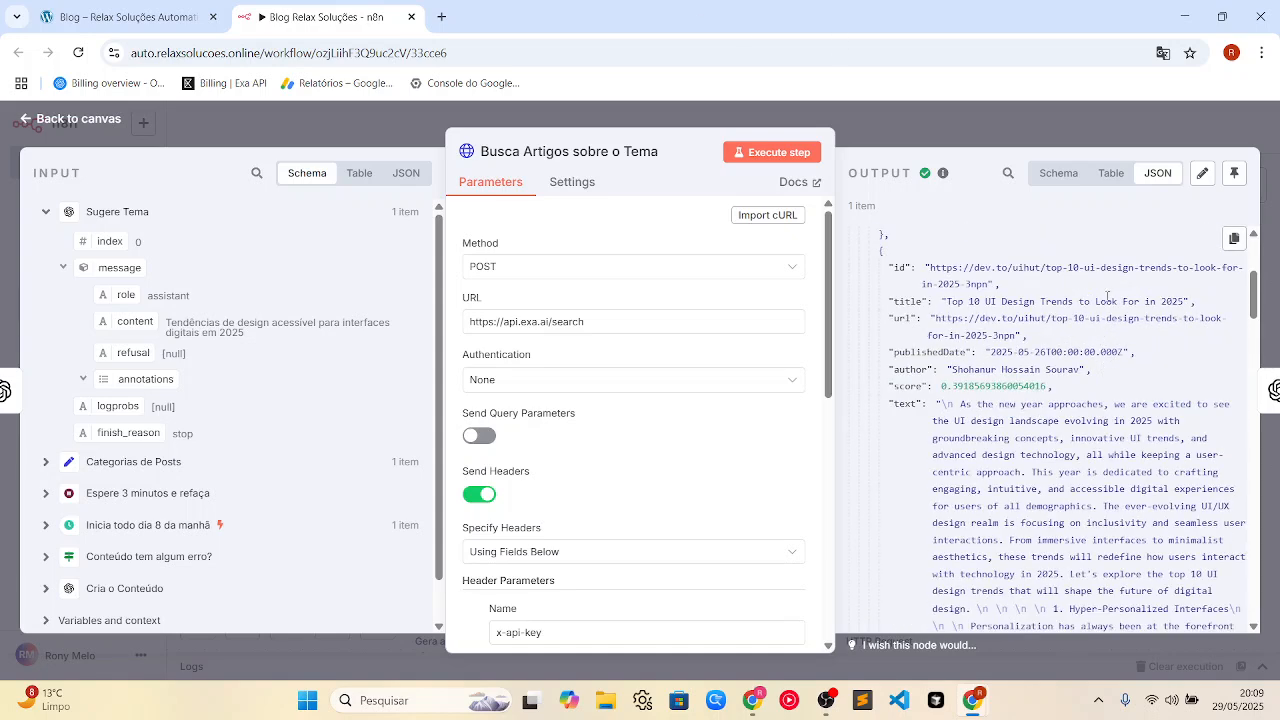
{"action": "left_click_drag", "start_coordinate": [991, 302], "coordinate": [1218, 318]}
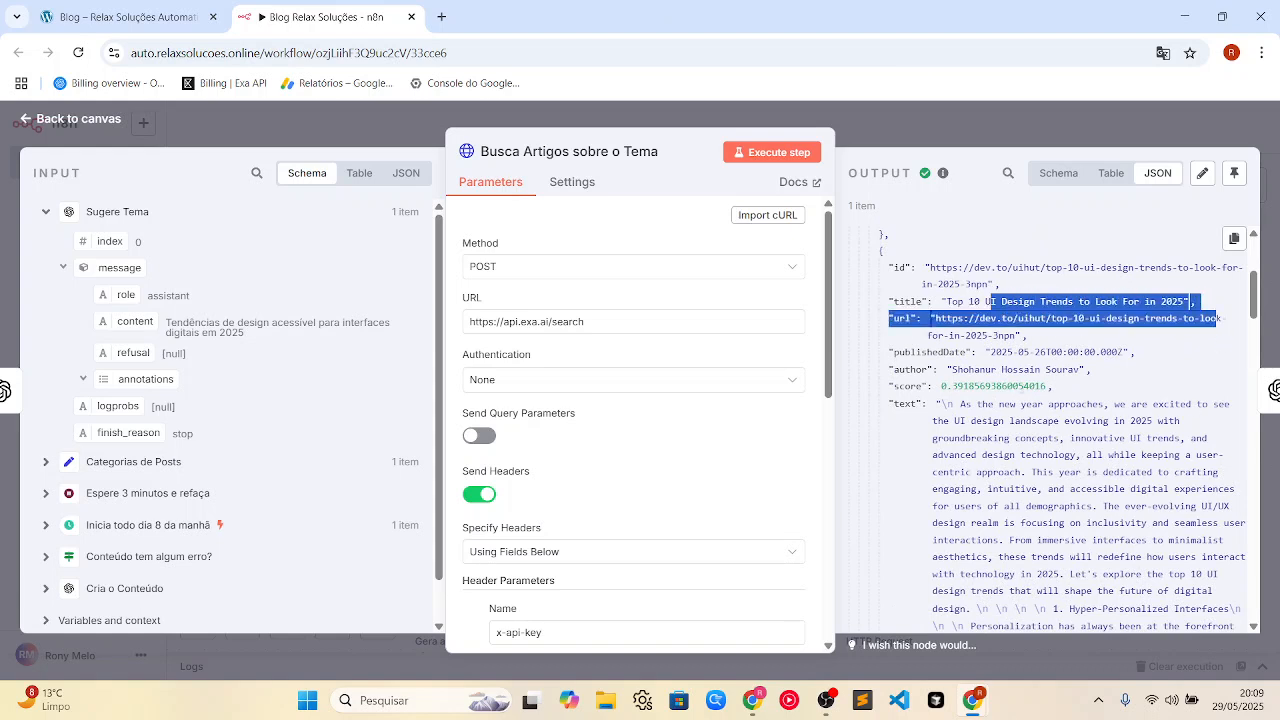
{"action": "left_click_drag", "start_coordinate": [962, 403], "coordinate": [1210, 592]}
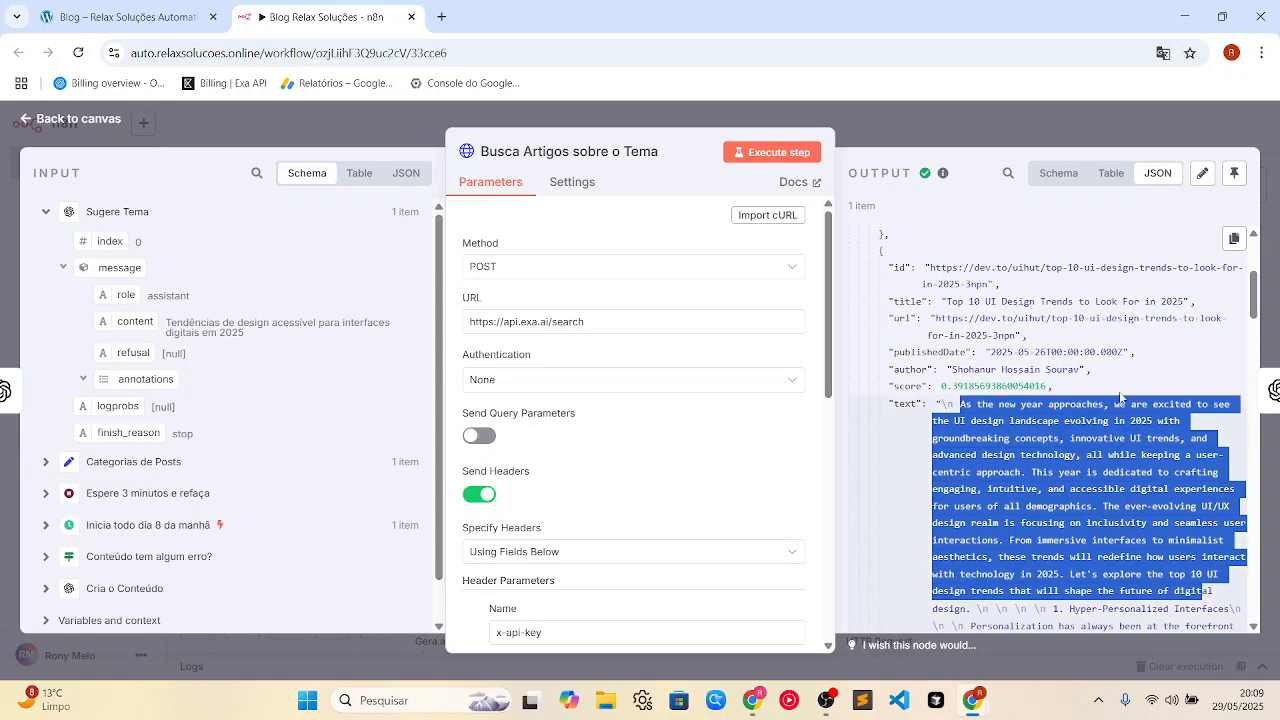
{"action": "scroll", "coordinate": [1131, 397], "scroll_direction": "down", "scroll_amount": 1}
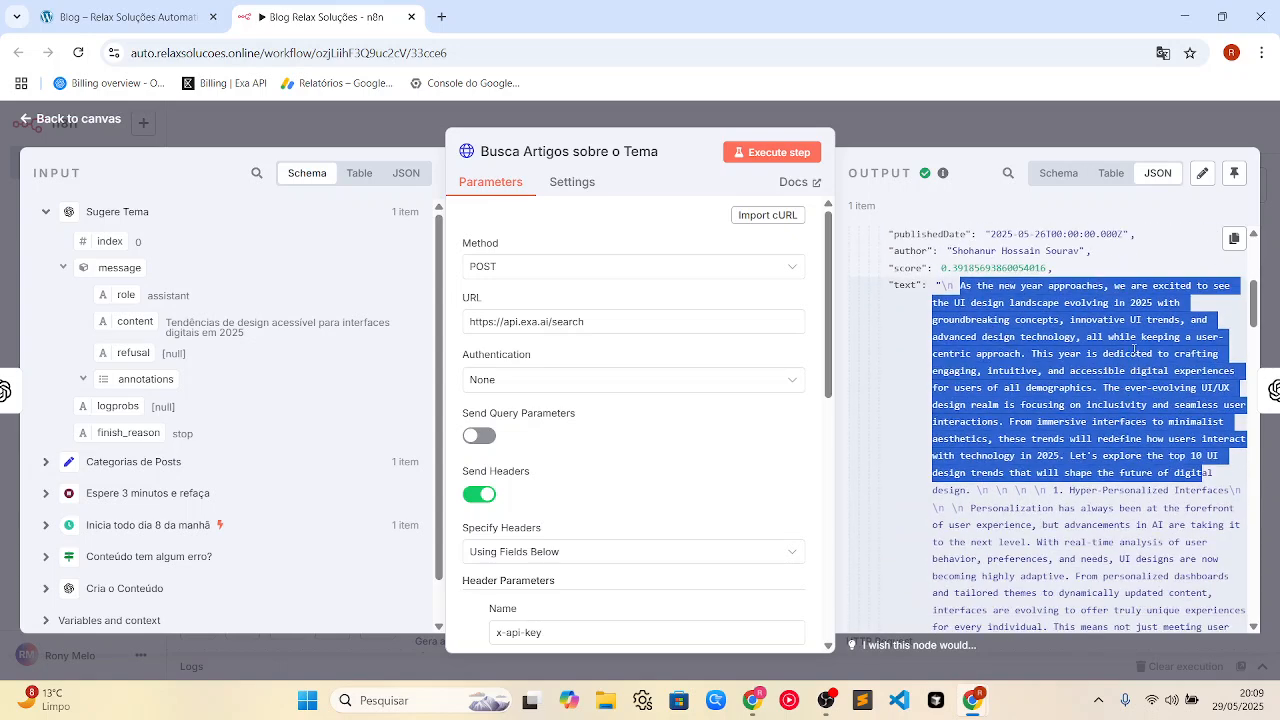
{"action": "scroll", "coordinate": [1134, 348], "scroll_direction": "down", "scroll_amount": 10}
{"action": "scroll", "coordinate": [1136, 344], "scroll_direction": "down", "scroll_amount": 2}
{"action": "scroll", "coordinate": [1136, 342], "scroll_direction": "up", "scroll_amount": 3}
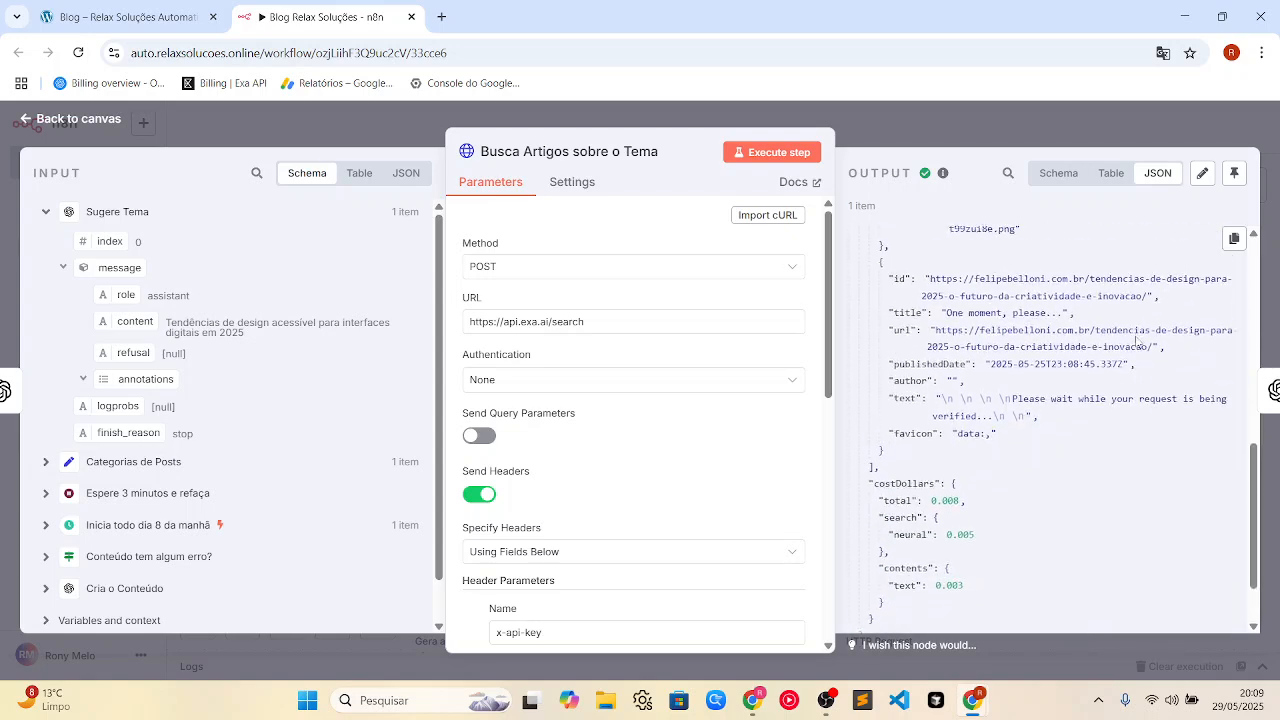
{"action": "scroll", "coordinate": [1136, 340], "scroll_direction": "up", "scroll_amount": 10}
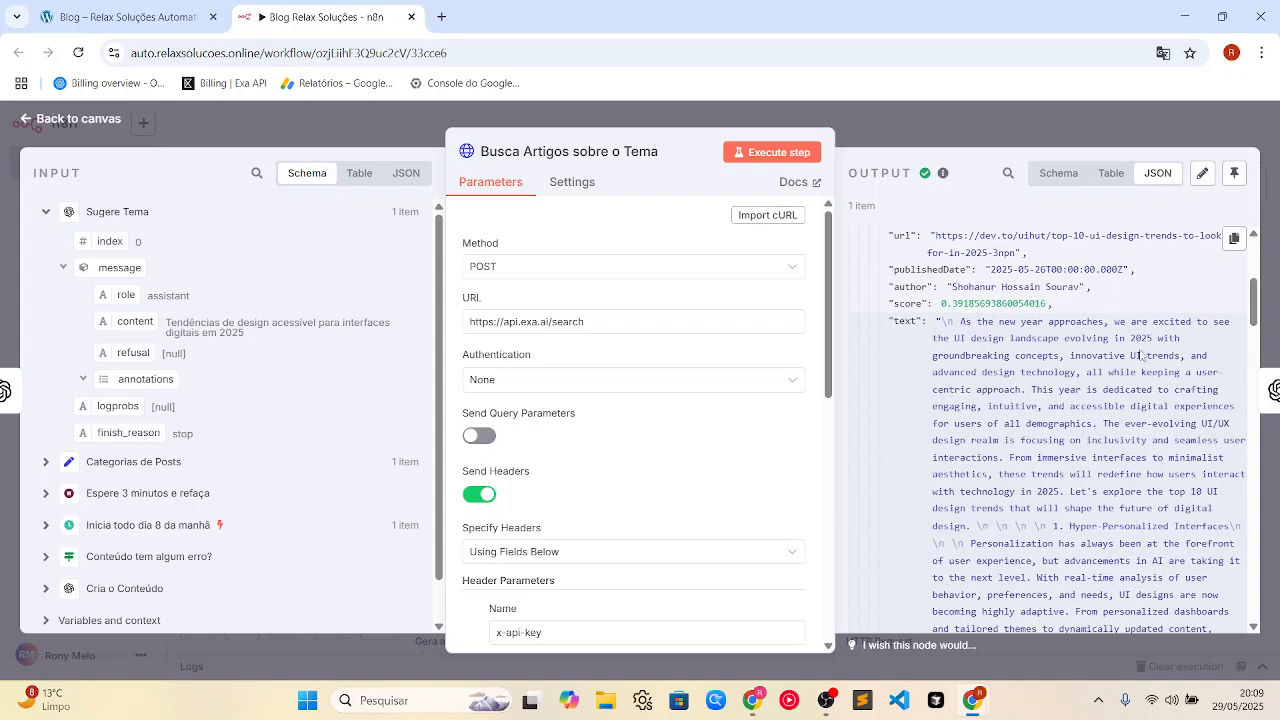
{"action": "scroll", "coordinate": [1108, 356], "scroll_direction": "up", "scroll_amount": 10}
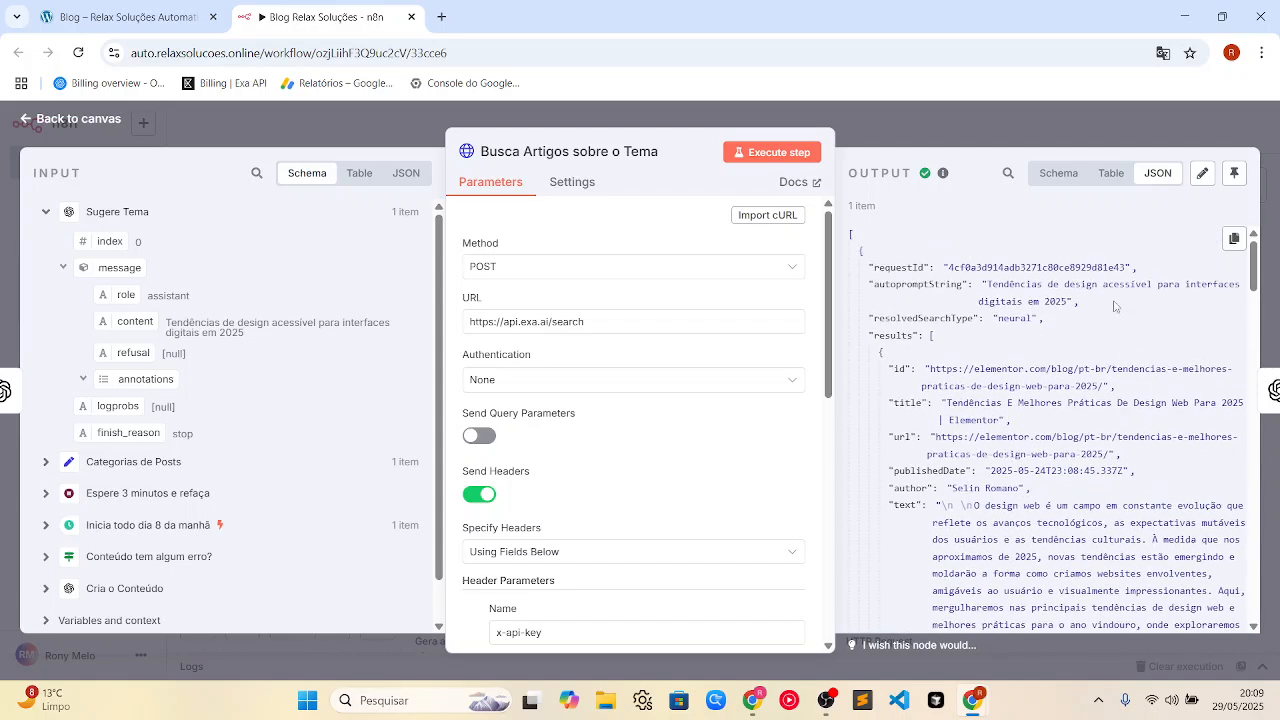
Check the total request cost under costDollars at the end of the output, then return to the canvas
{"action": "scroll", "coordinate": [1115, 302], "scroll_direction": "down", "scroll_amount": 15}
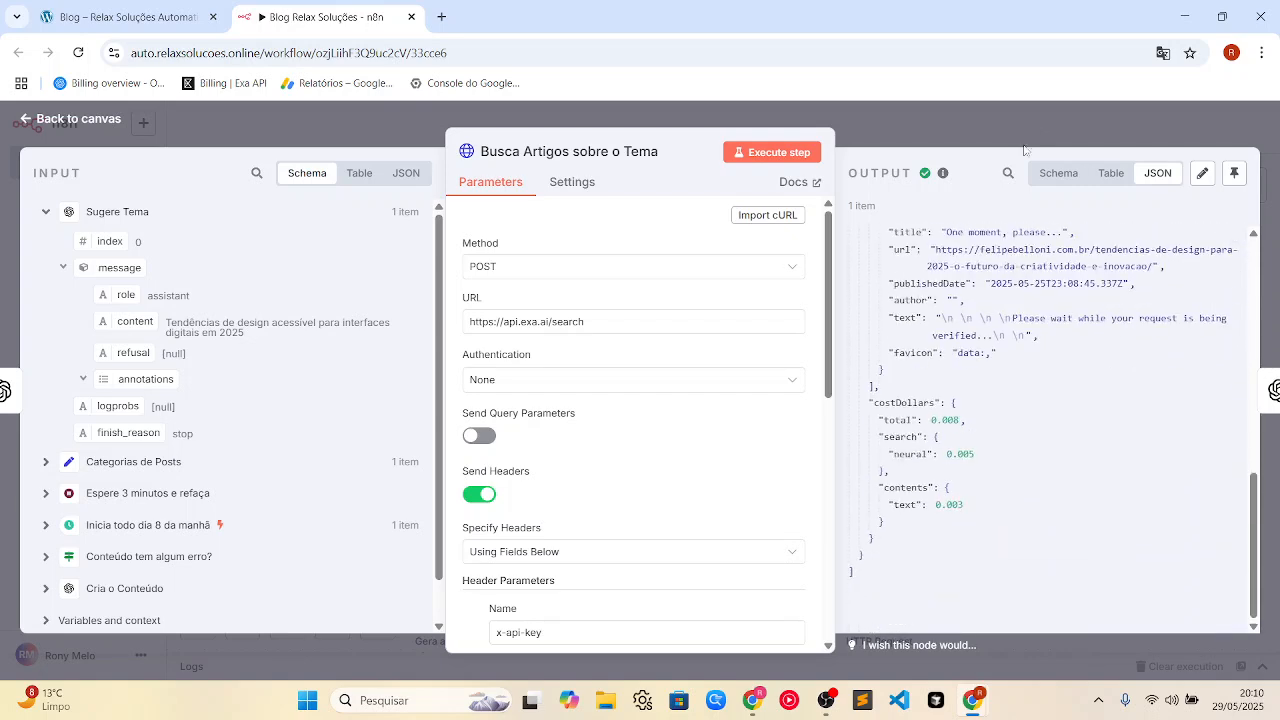
{"action": "scroll", "coordinate": [1056, 395], "scroll_direction": "up", "scroll_amount": 5}
{"action": "scroll", "coordinate": [1054, 373], "scroll_direction": "down", "scroll_amount": 5}
{"action": "left_click_drag", "start_coordinate": [965, 420], "coordinate": [938, 420]}
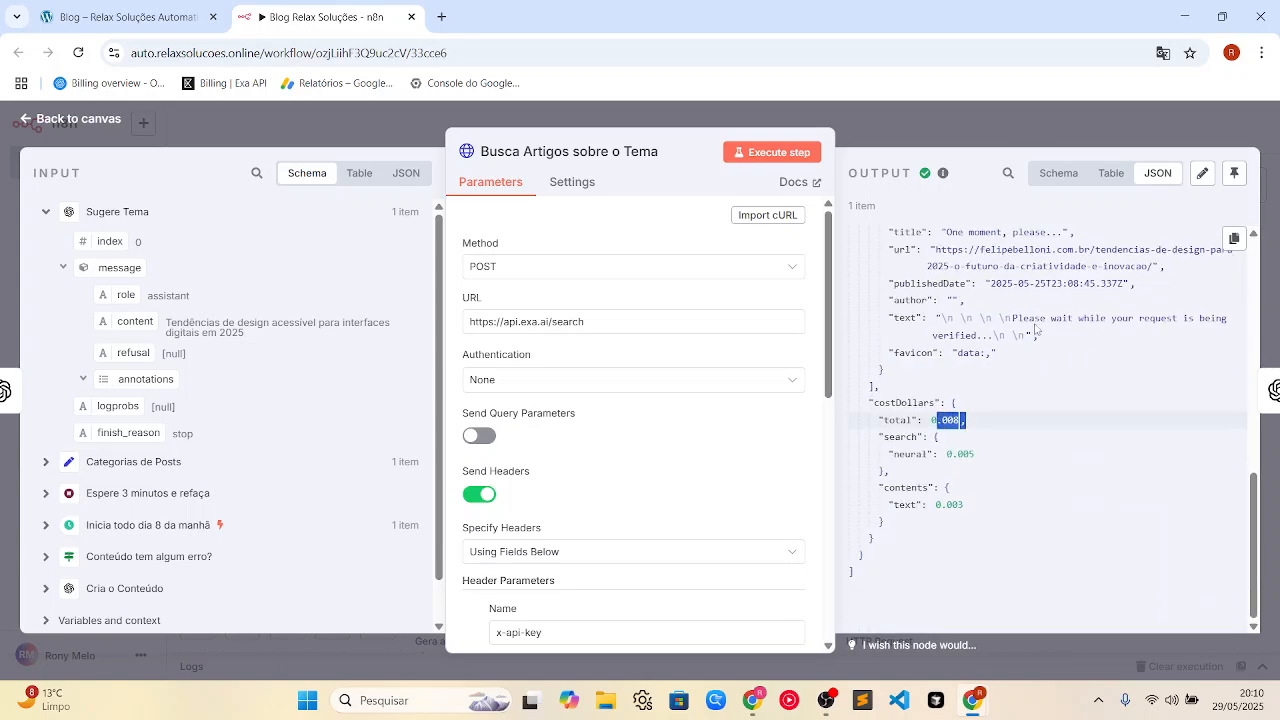
{"action": "left_click", "coordinate": [921, 107]}
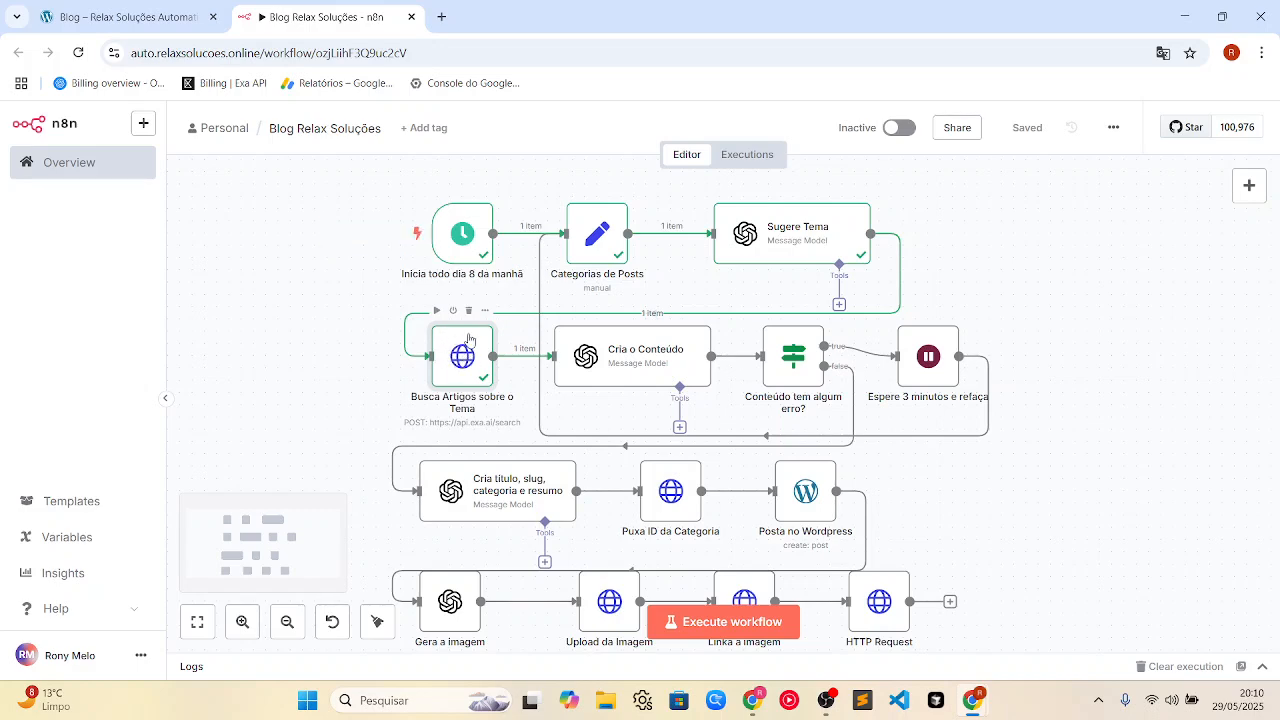
Open the Cria o Conteúdo node and read its full assistant prompt, including the formatting and important-rules sections, then close the expanded editor
{"action": "double_click", "coordinate": [632, 354]}
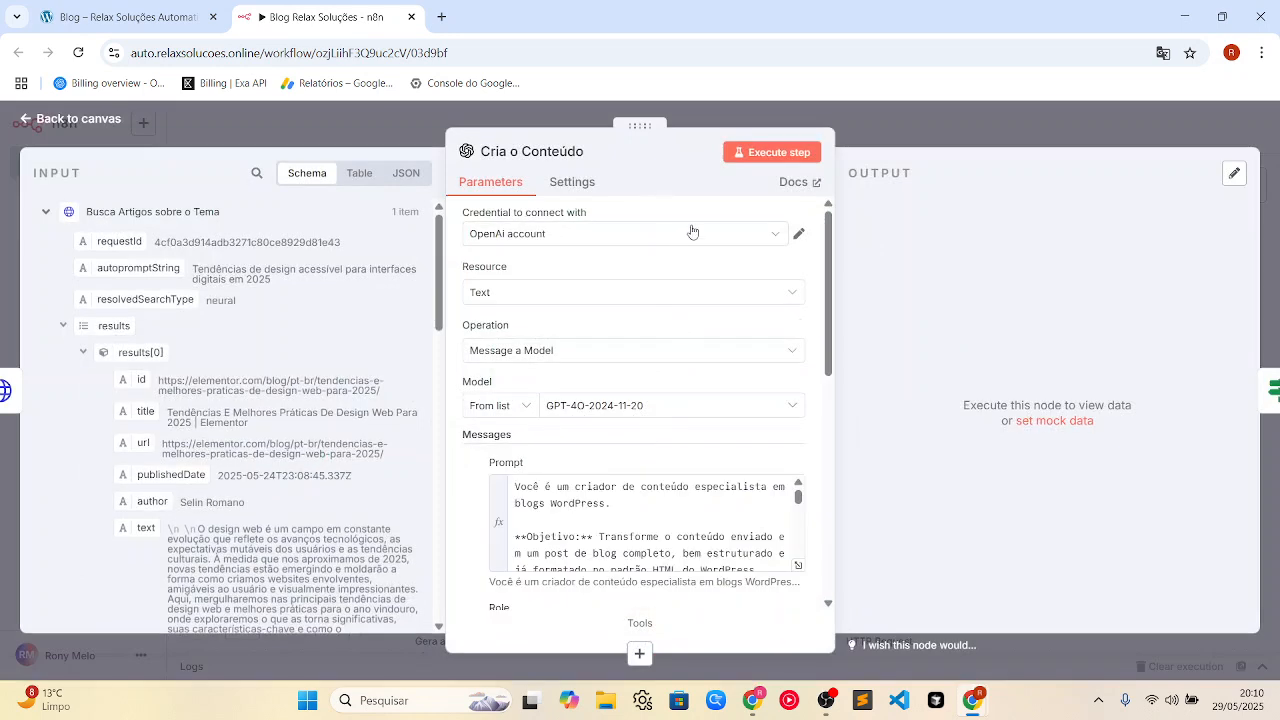
{"action": "left_click", "coordinate": [798, 565]}
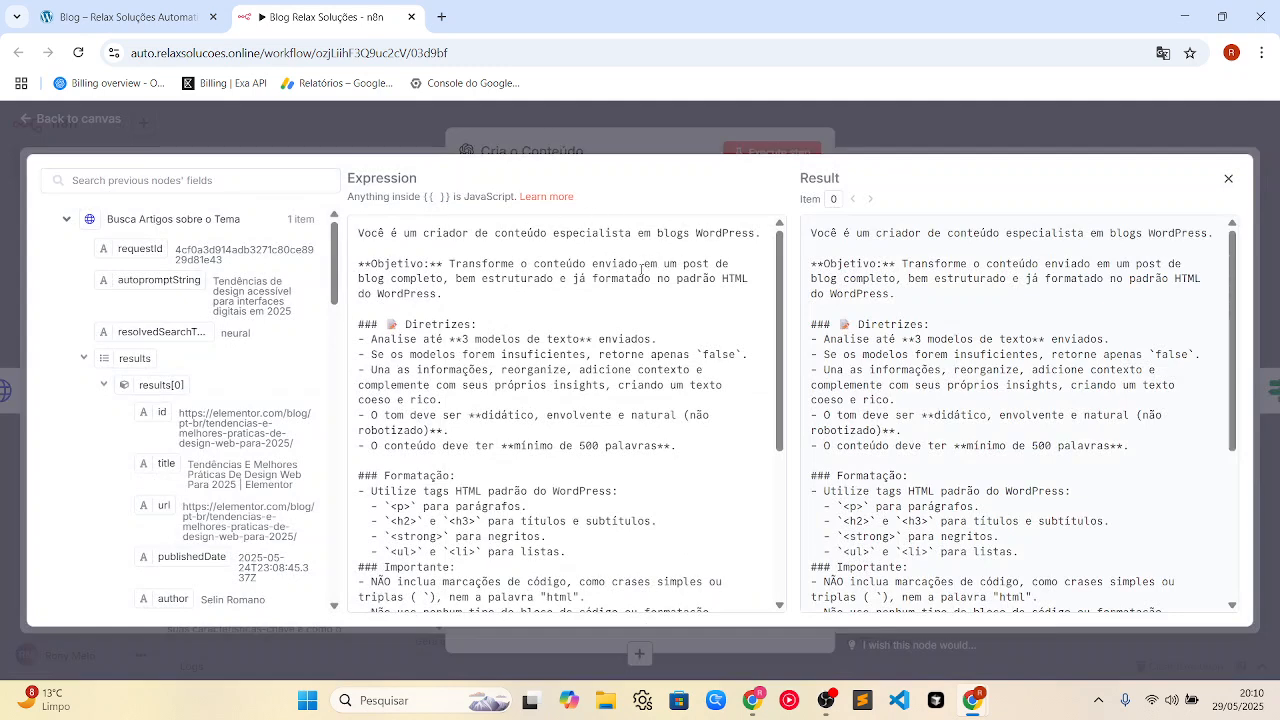
{"action": "scroll", "coordinate": [648, 263], "scroll_direction": "down", "scroll_amount": 2}
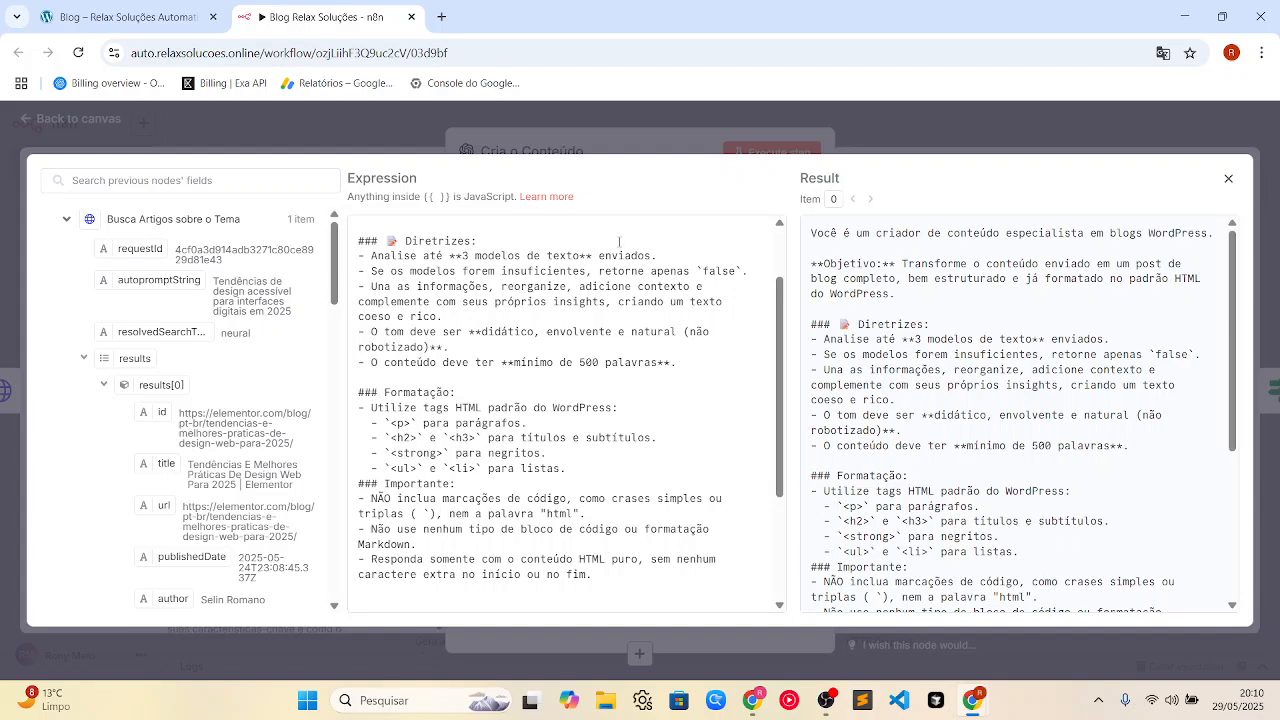
{"action": "left_click_drag", "start_coordinate": [381, 393], "coordinate": [591, 466]}
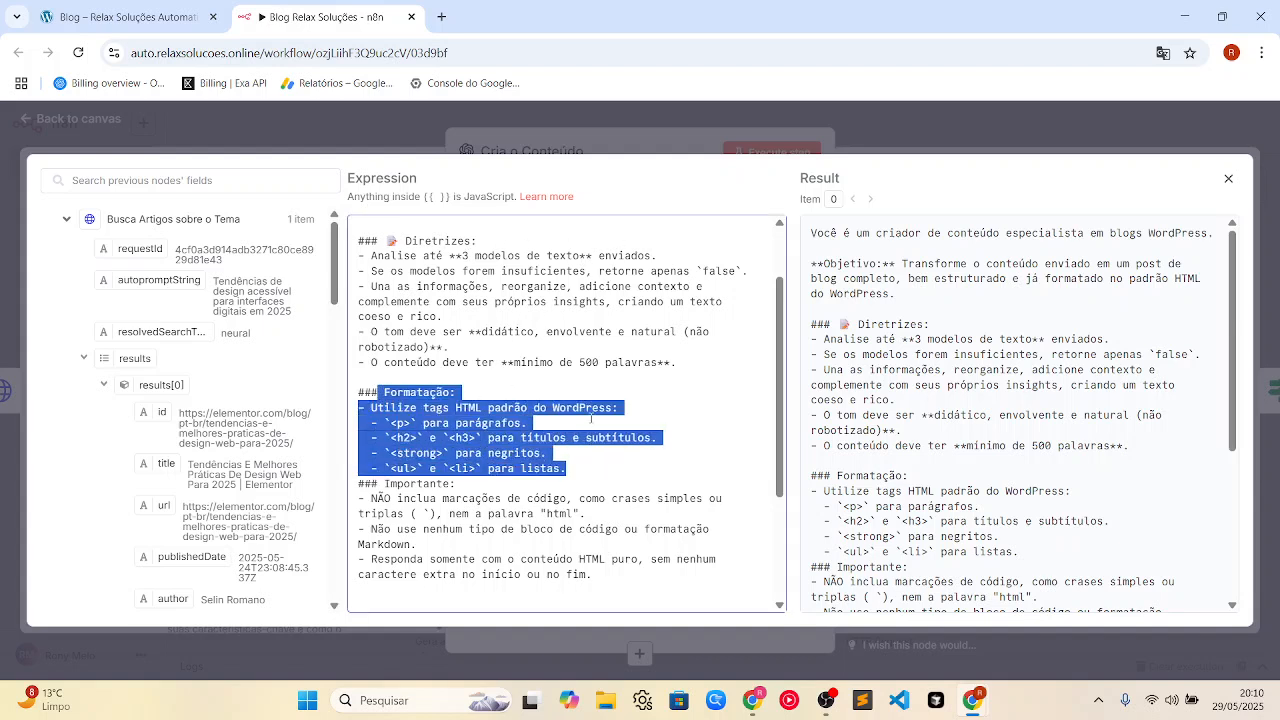
{"action": "left_click_drag", "start_coordinate": [380, 498], "coordinate": [632, 573]}
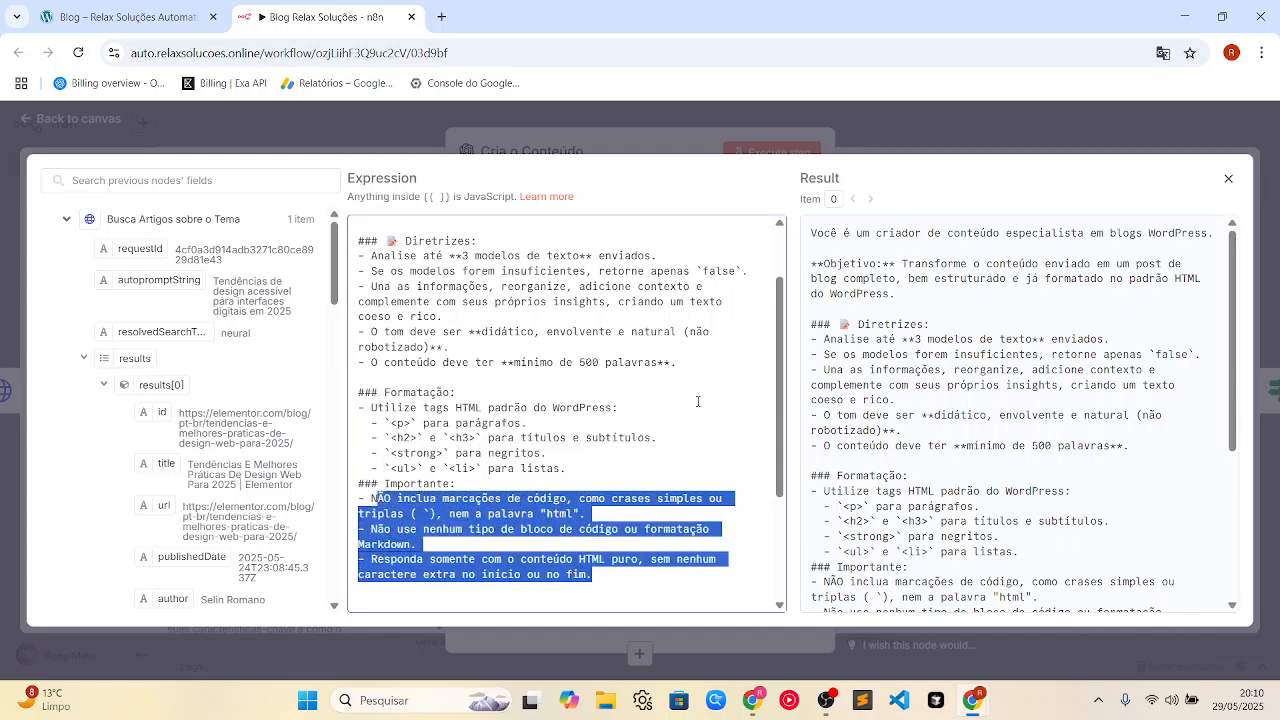
{"action": "left_click", "coordinate": [715, 389]}
{"action": "left_click", "coordinate": [859, 128]}
Expand the user prompt of the Cria o Conteúdo node and examine how its three model-text expressions resolve, through to Modelo 3
{"action": "scroll", "coordinate": [698, 349], "scroll_direction": "down", "scroll_amount": 4}
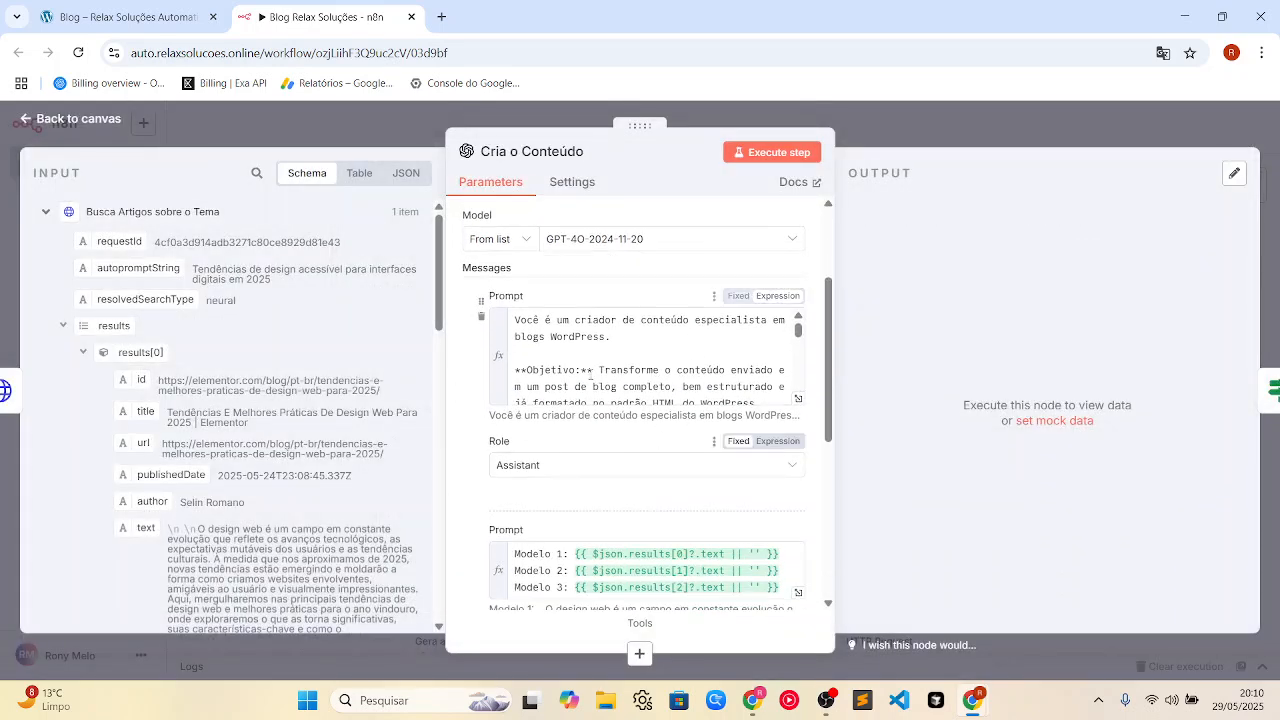
{"action": "scroll", "coordinate": [665, 418], "scroll_direction": "down", "scroll_amount": 1}
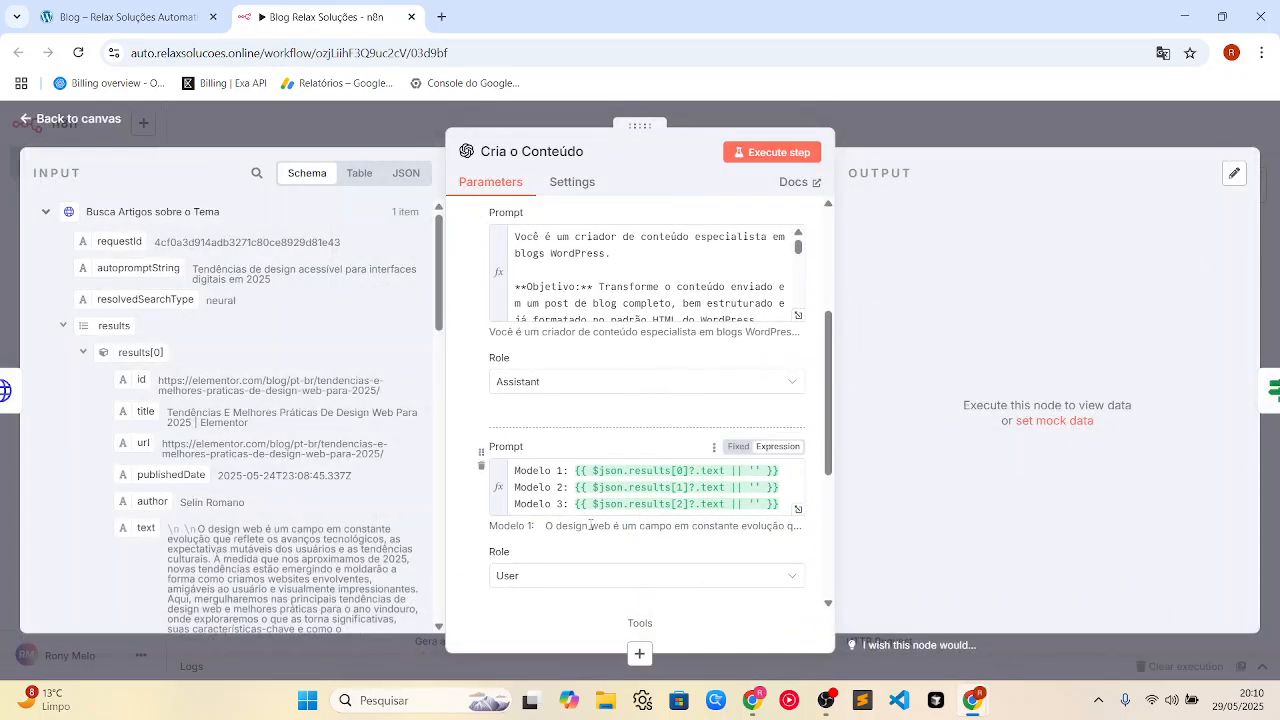
{"action": "scroll", "coordinate": [698, 510], "scroll_direction": "down", "scroll_amount": 1}
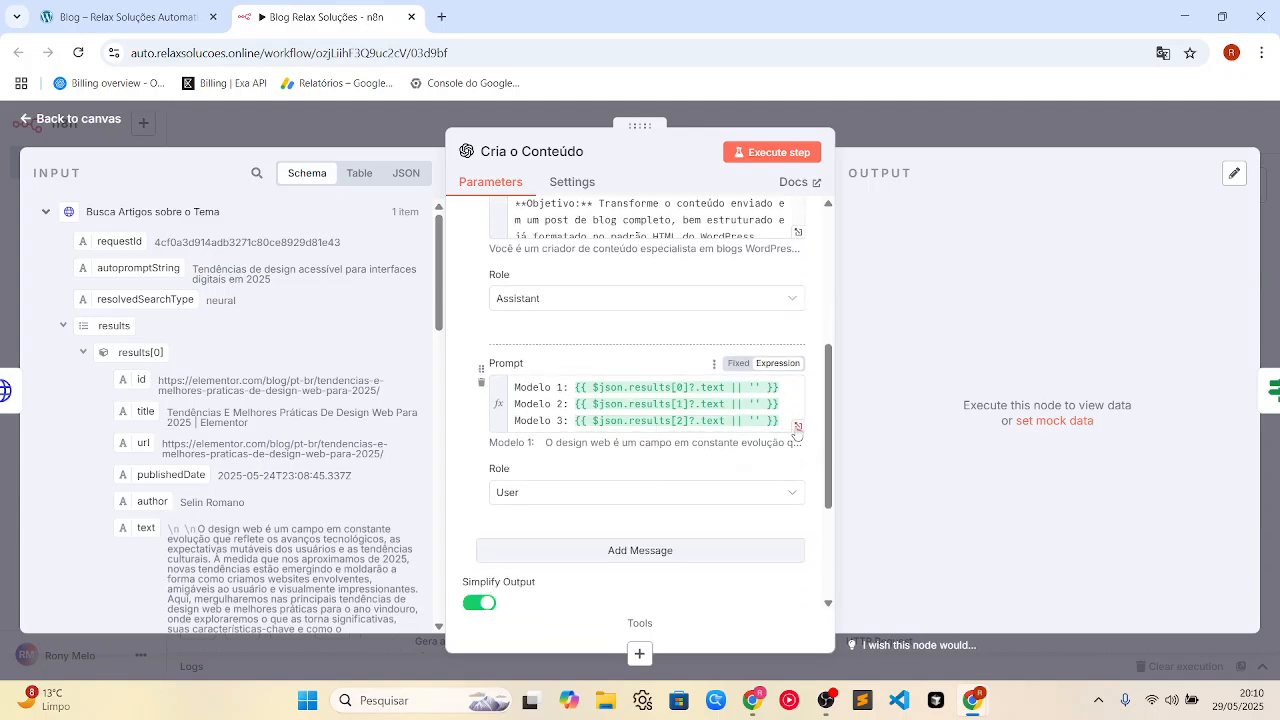
{"action": "left_click", "coordinate": [798, 426]}
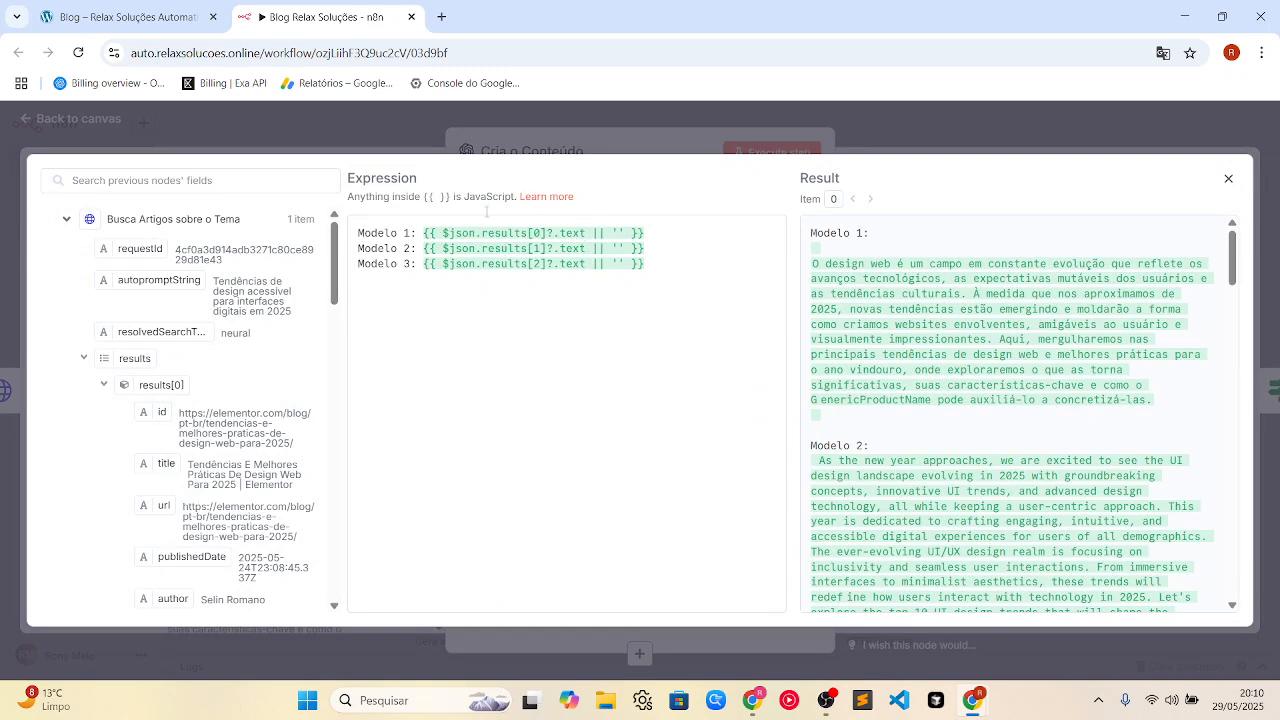
{"action": "scroll", "coordinate": [988, 302], "scroll_direction": "down", "scroll_amount": 3}
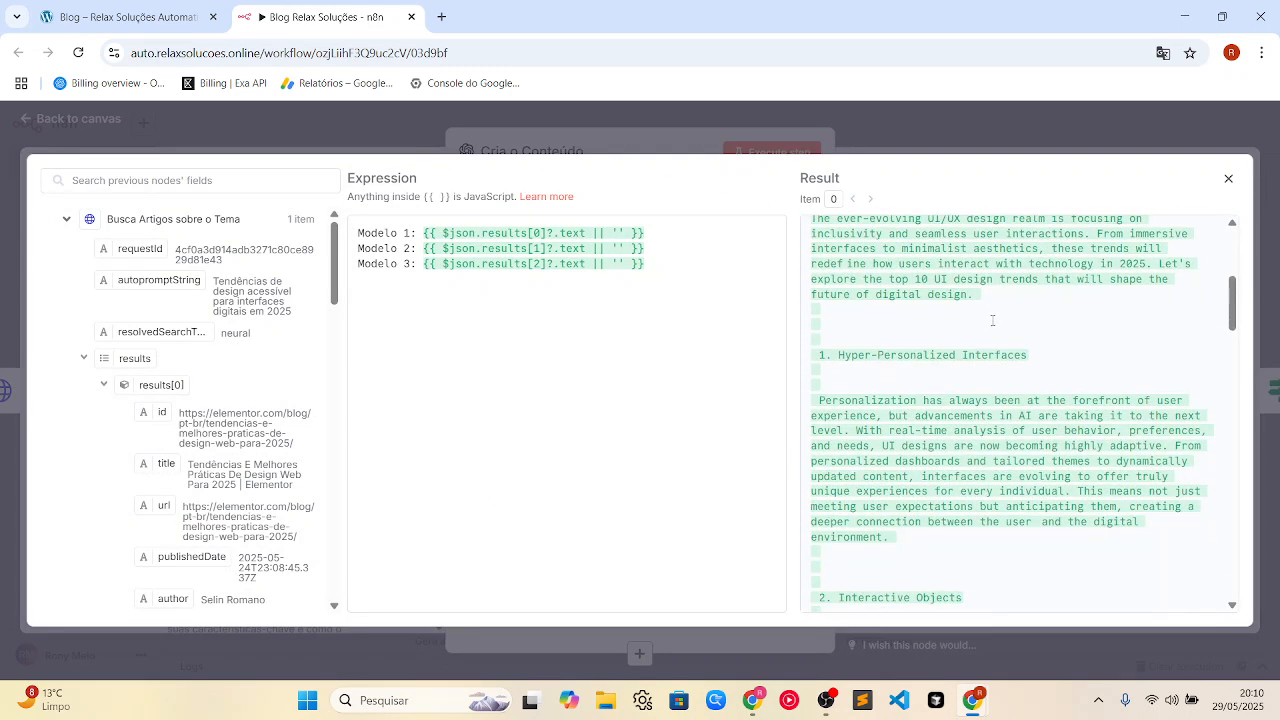
{"action": "scroll", "coordinate": [1004, 322], "scroll_direction": "down", "scroll_amount": 12}
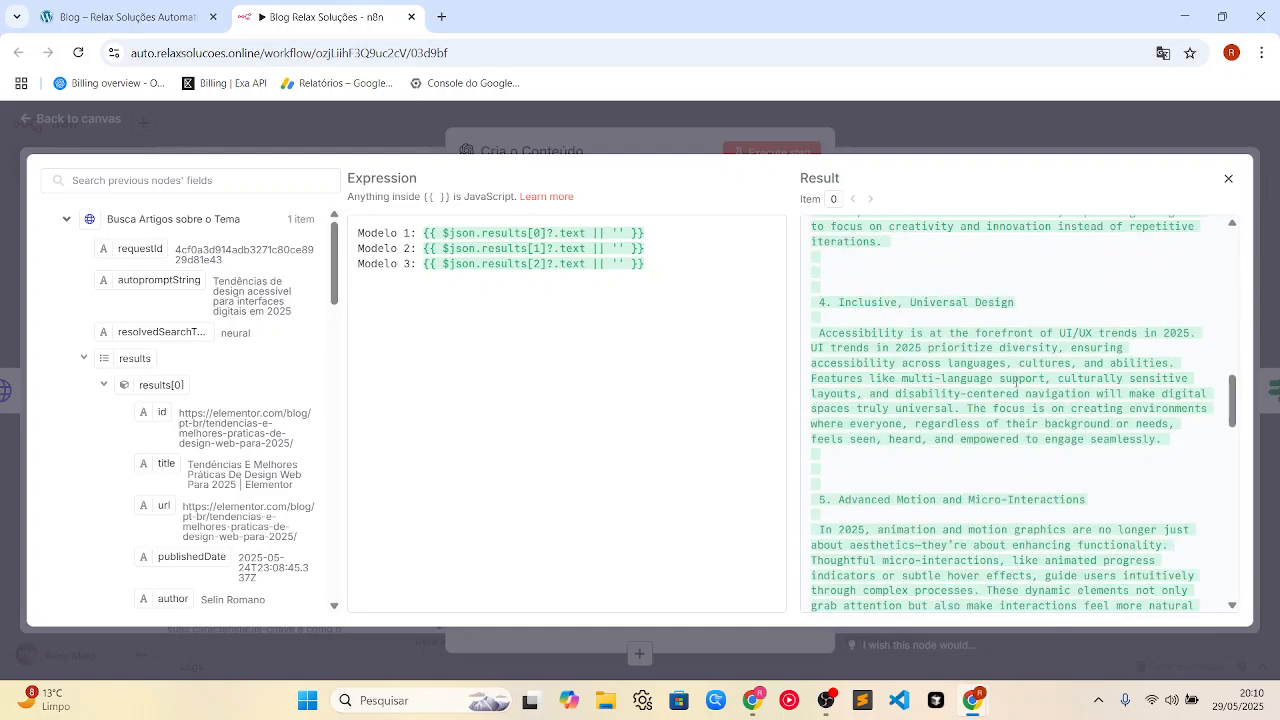
{"action": "scroll", "coordinate": [1017, 383], "scroll_direction": "down", "scroll_amount": 15}
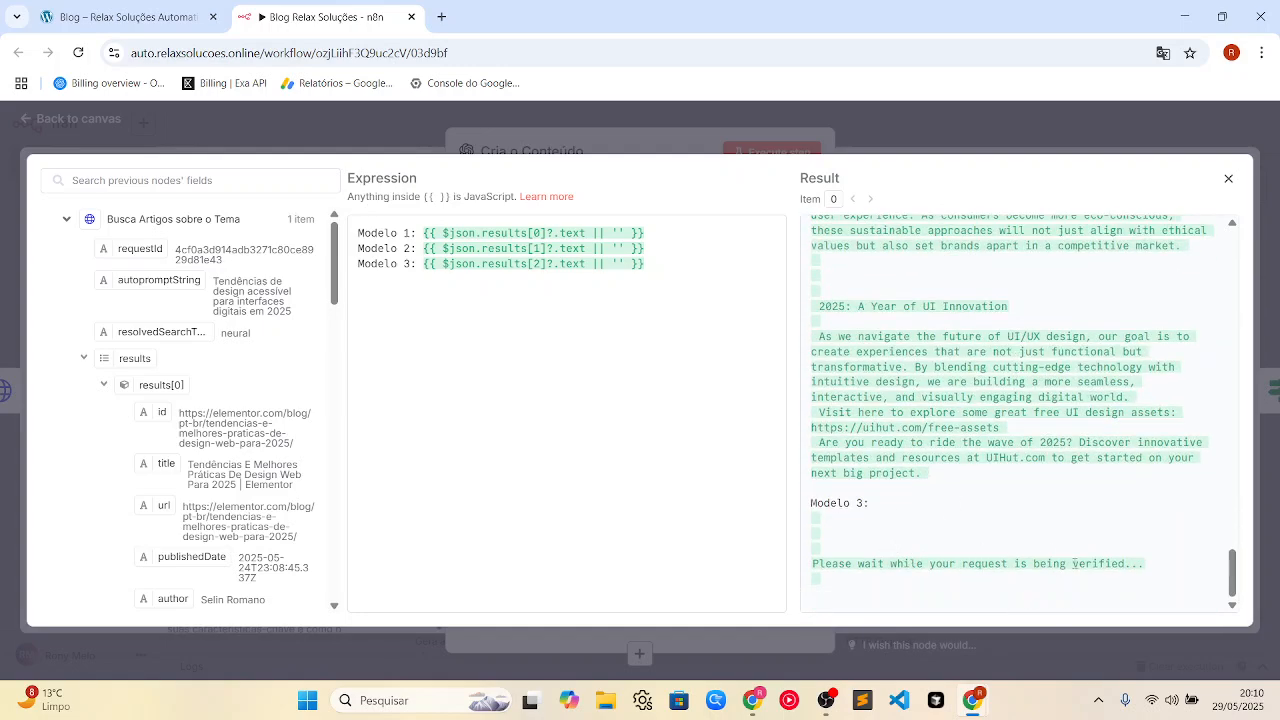
Reread the resolved user prompt from Modelo 1 into the Modelo 2 article, then close the expanded editor
{"action": "scroll", "coordinate": [949, 545], "scroll_direction": "up", "scroll_amount": 20}
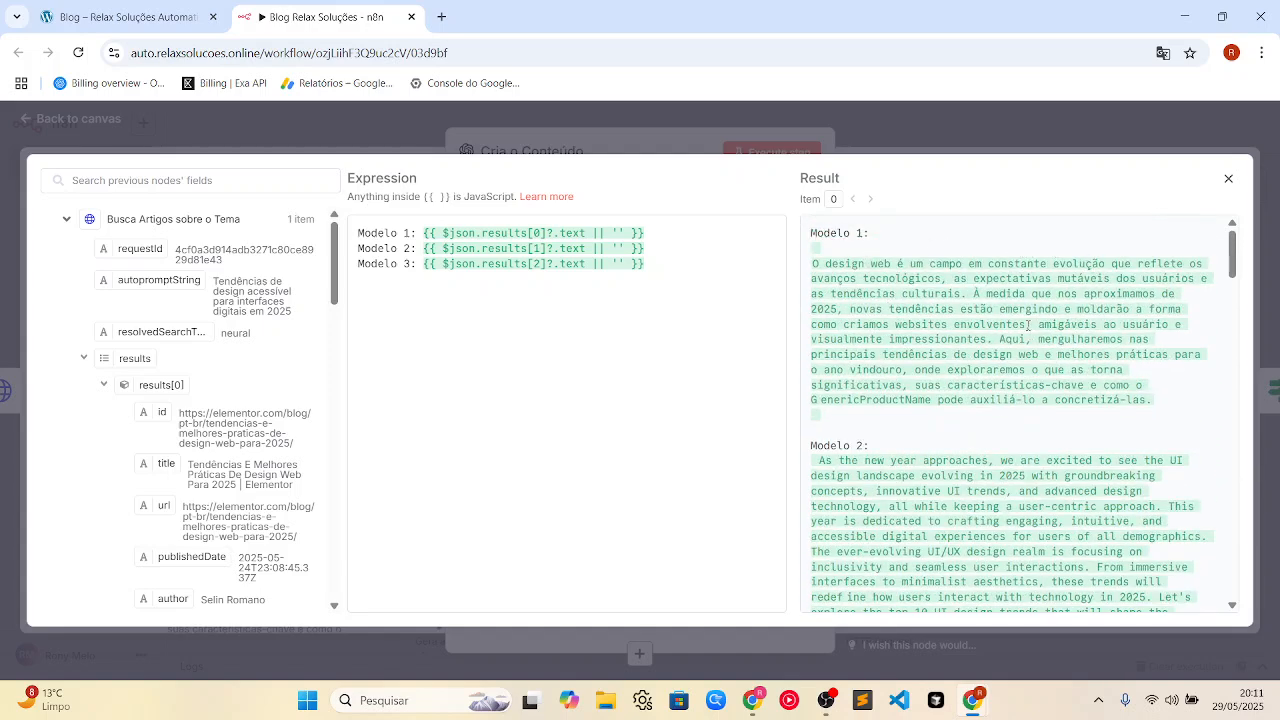
{"action": "scroll", "coordinate": [1027, 326], "scroll_direction": "down", "scroll_amount": 2}
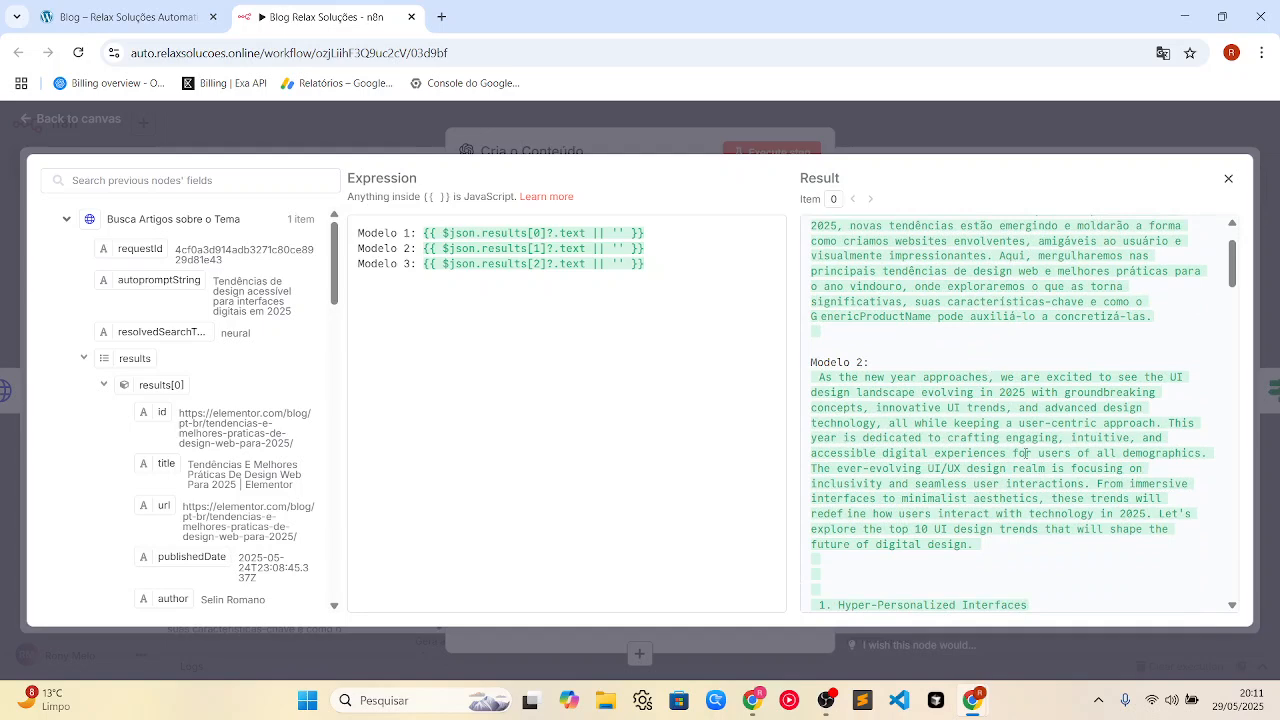
{"action": "scroll", "coordinate": [1012, 401], "scroll_direction": "down", "scroll_amount": 10}
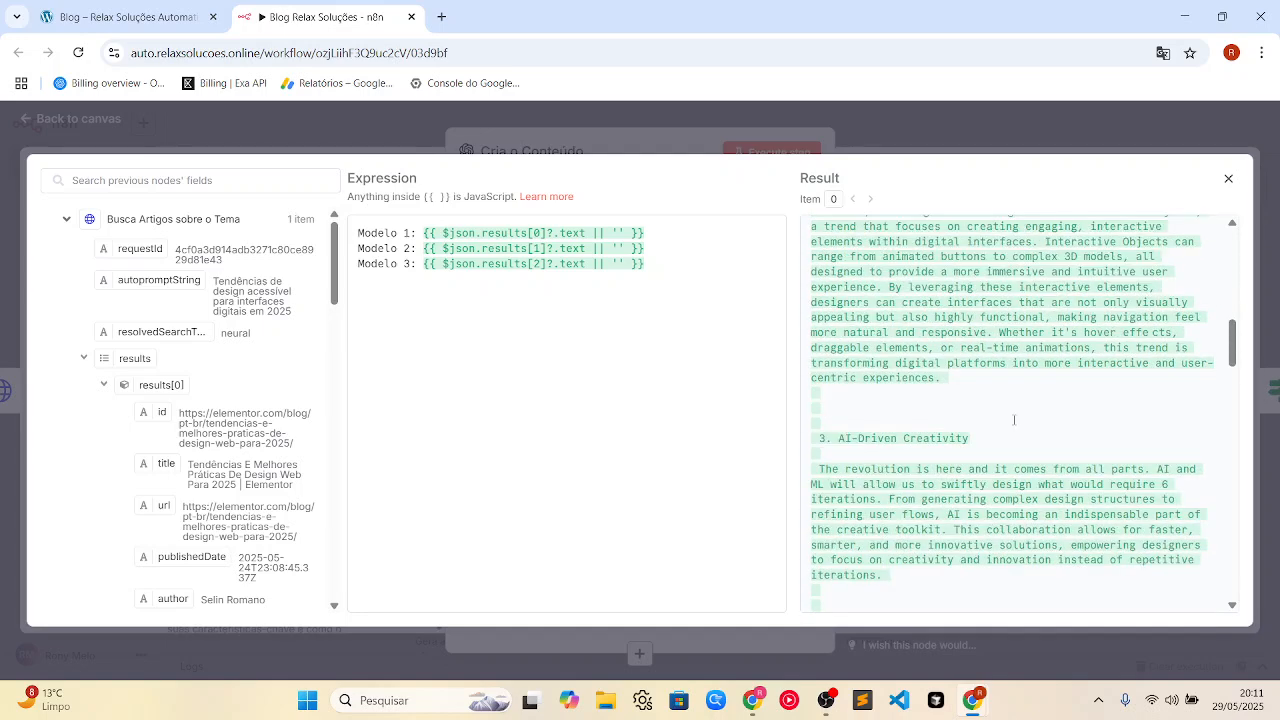
{"action": "left_click", "coordinate": [918, 128]}
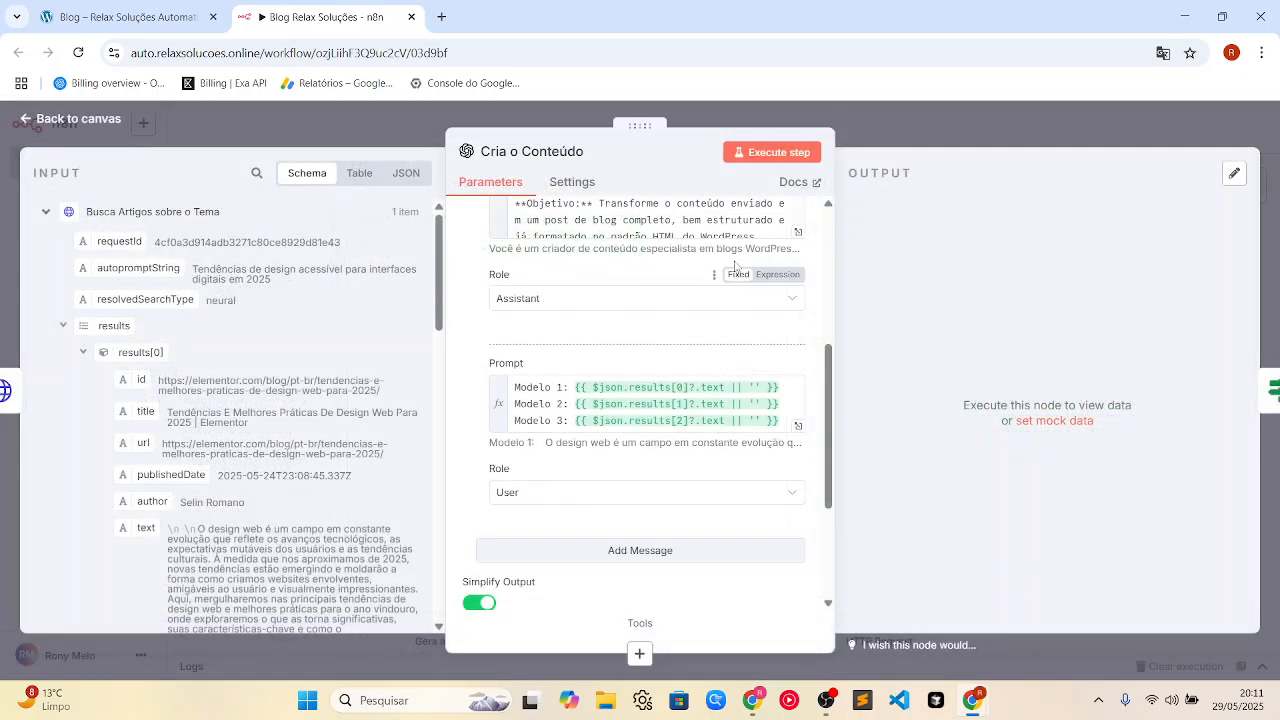
Execute the Cria o Conteúdo node, read the generated HTML post through to the end of the JSON output, and return to the canvas
{"action": "scroll", "coordinate": [752, 305], "scroll_direction": "up", "scroll_amount": 3}
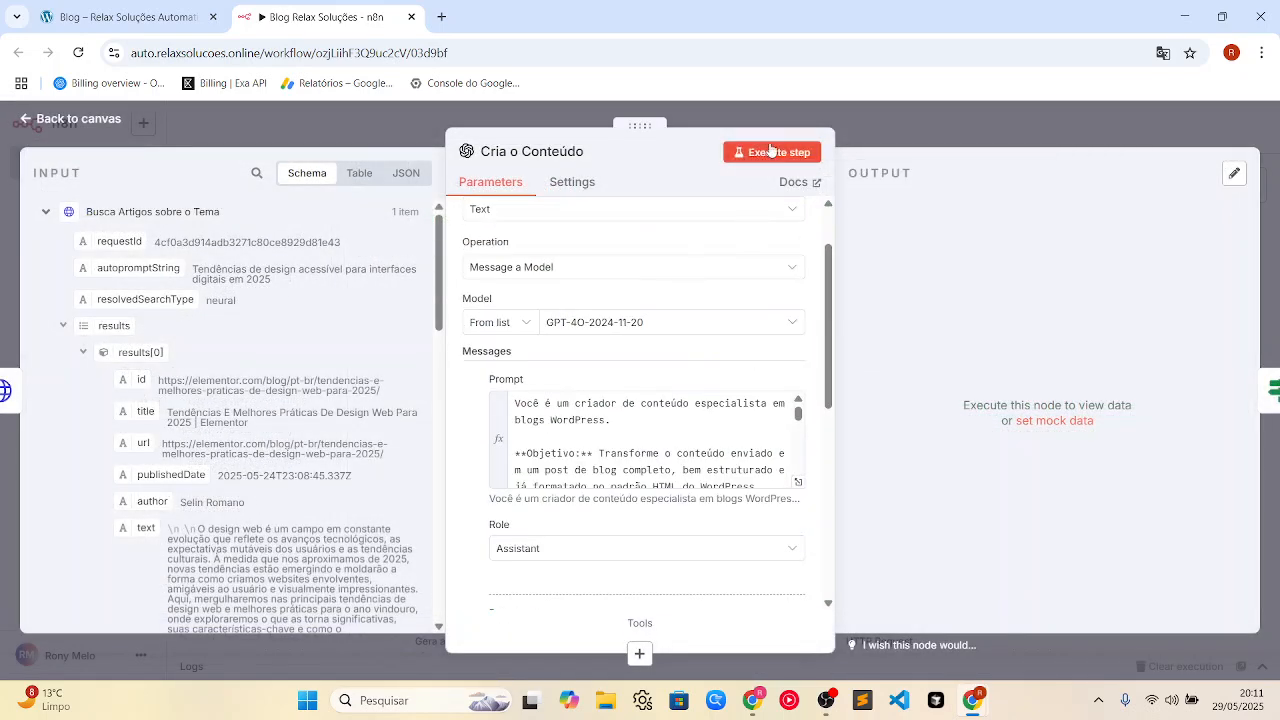
{"action": "left_click", "coordinate": [770, 151]}
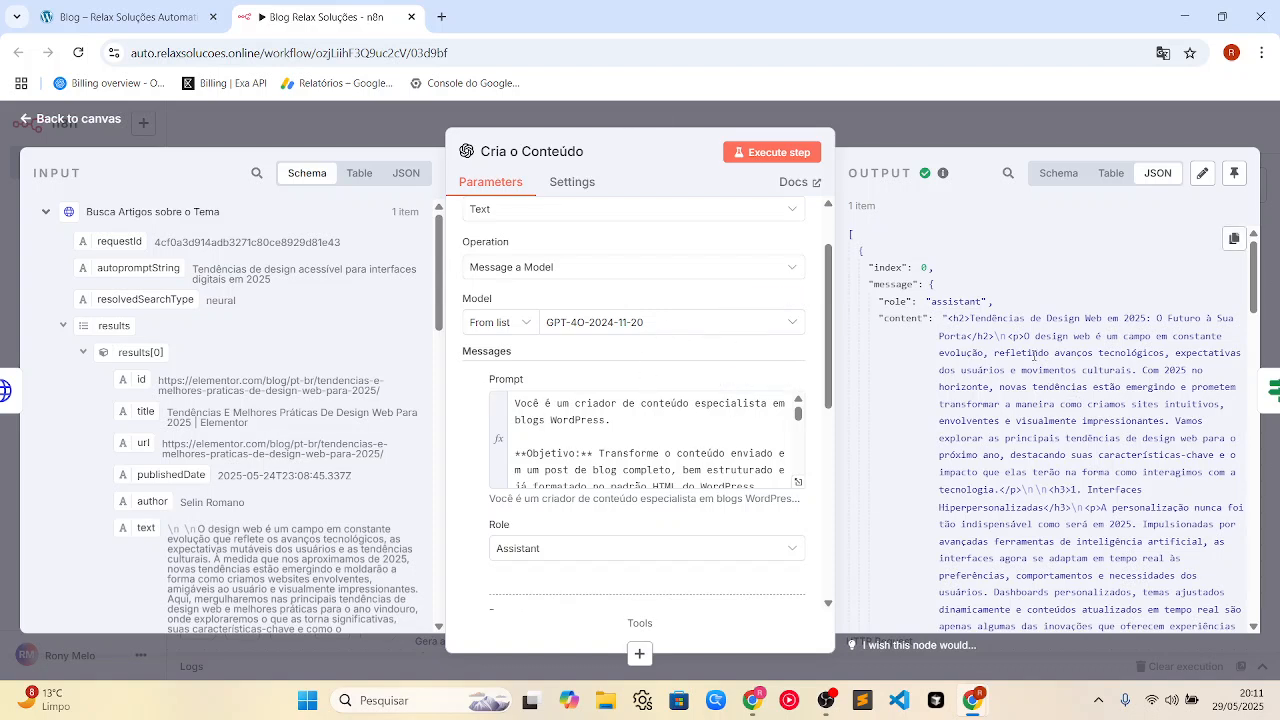
{"action": "left_click_drag", "start_coordinate": [971, 313], "coordinate": [1215, 550]}
{"action": "scroll", "coordinate": [1141, 428], "scroll_direction": "down", "scroll_amount": 3}
{"action": "scroll", "coordinate": [1141, 428], "scroll_direction": "down", "scroll_amount": 15}
{"action": "scroll", "coordinate": [1137, 414], "scroll_direction": "down", "scroll_amount": 5}
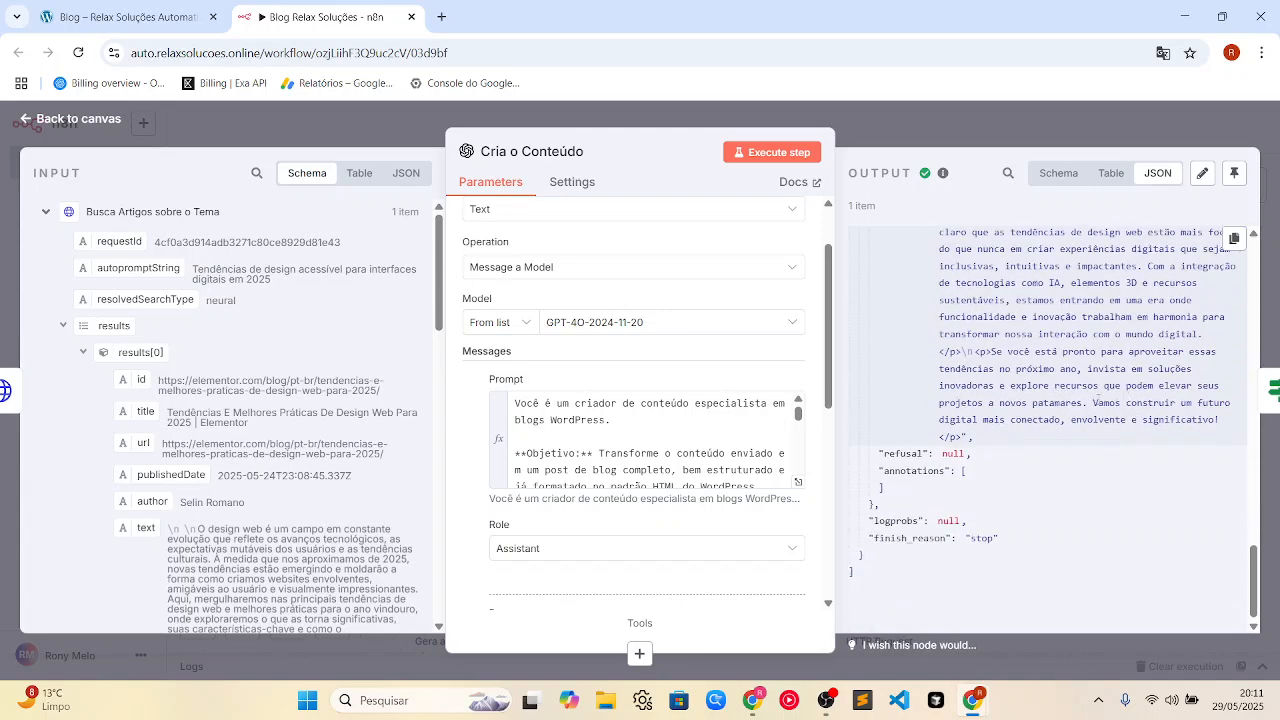
{"action": "left_click", "coordinate": [892, 118]}
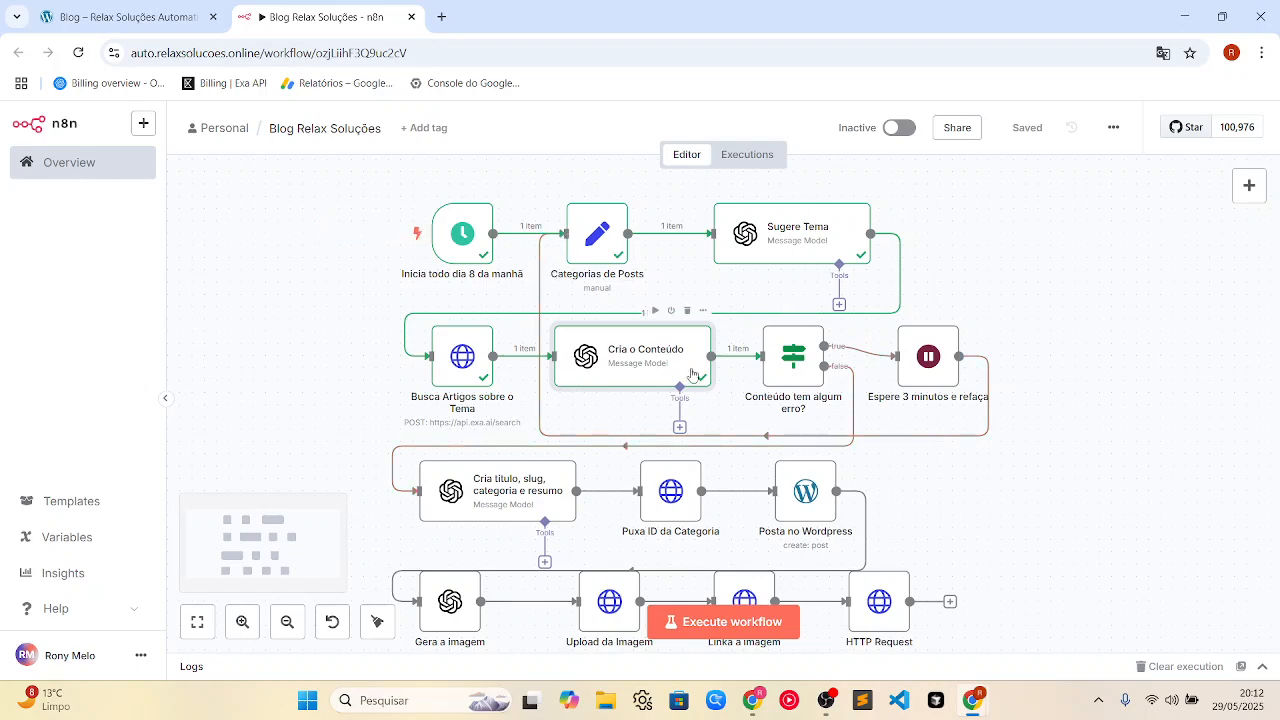
Check the "contains False" condition of the Conteúdo tem algum erro? node, then execute that node from the canvas
{"action": "double_click", "coordinate": [793, 353]}
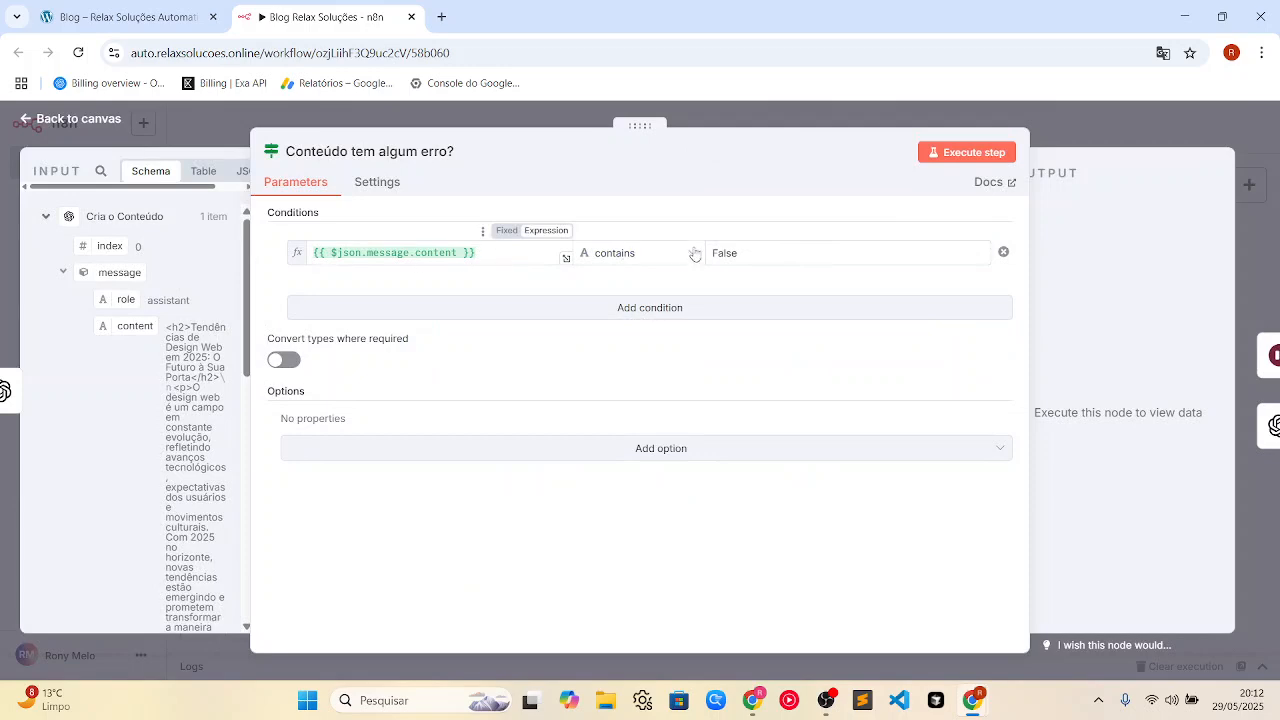
{"action": "left_click", "coordinate": [1088, 124]}
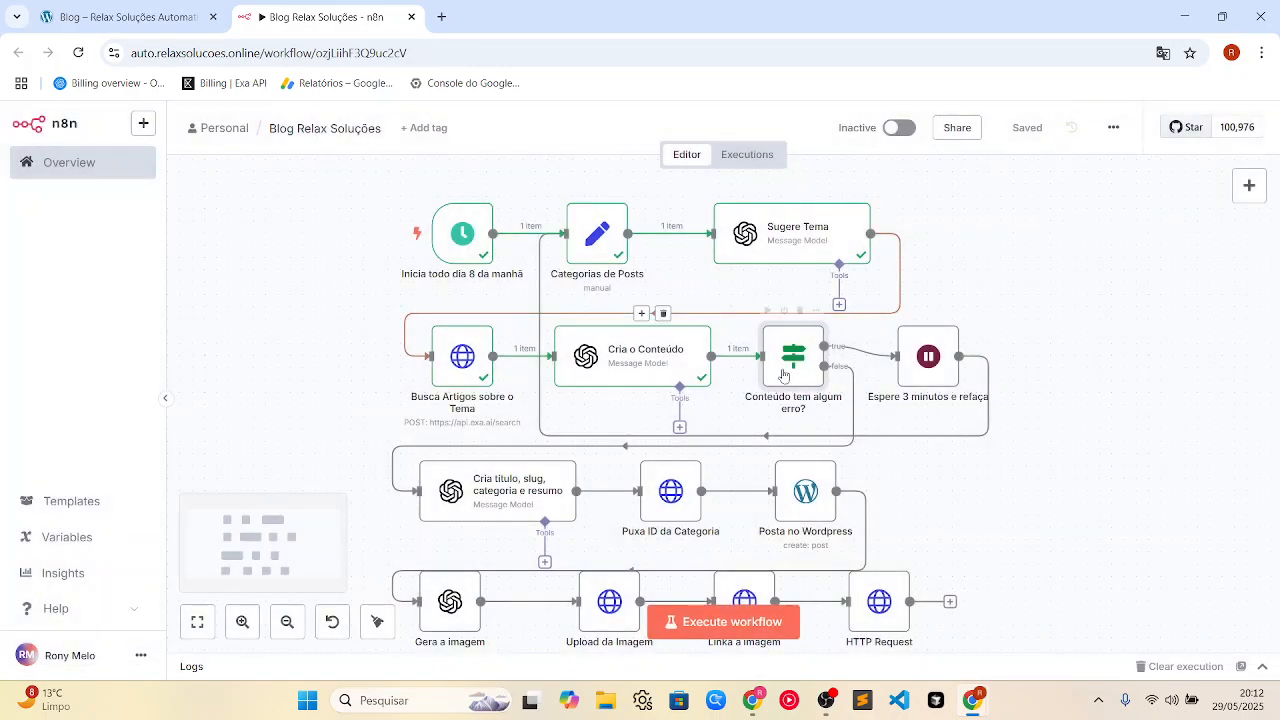
{"action": "left_click", "coordinate": [768, 311]}
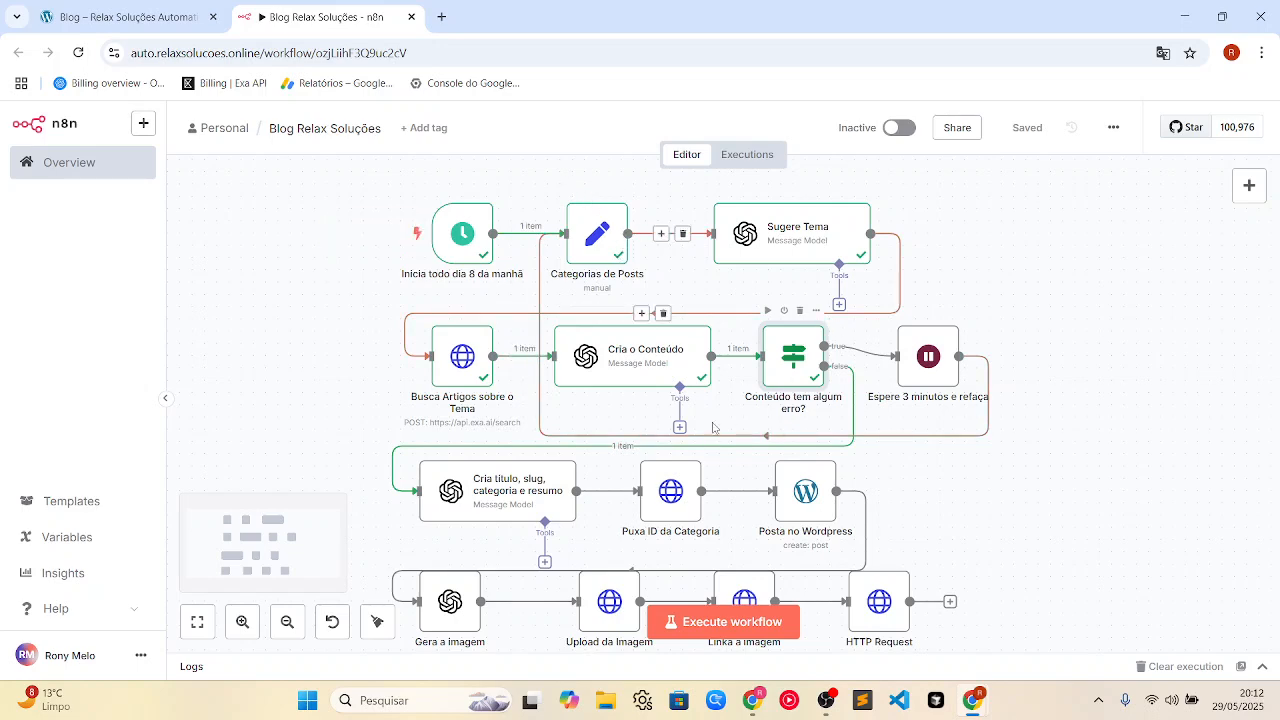
Expand the prompt of the Cria título, slug, categoria e resumo node and examine the fields it asks the model to return
{"action": "scroll", "coordinate": [625, 450], "scroll_direction": "down", "scroll_amount": 1}
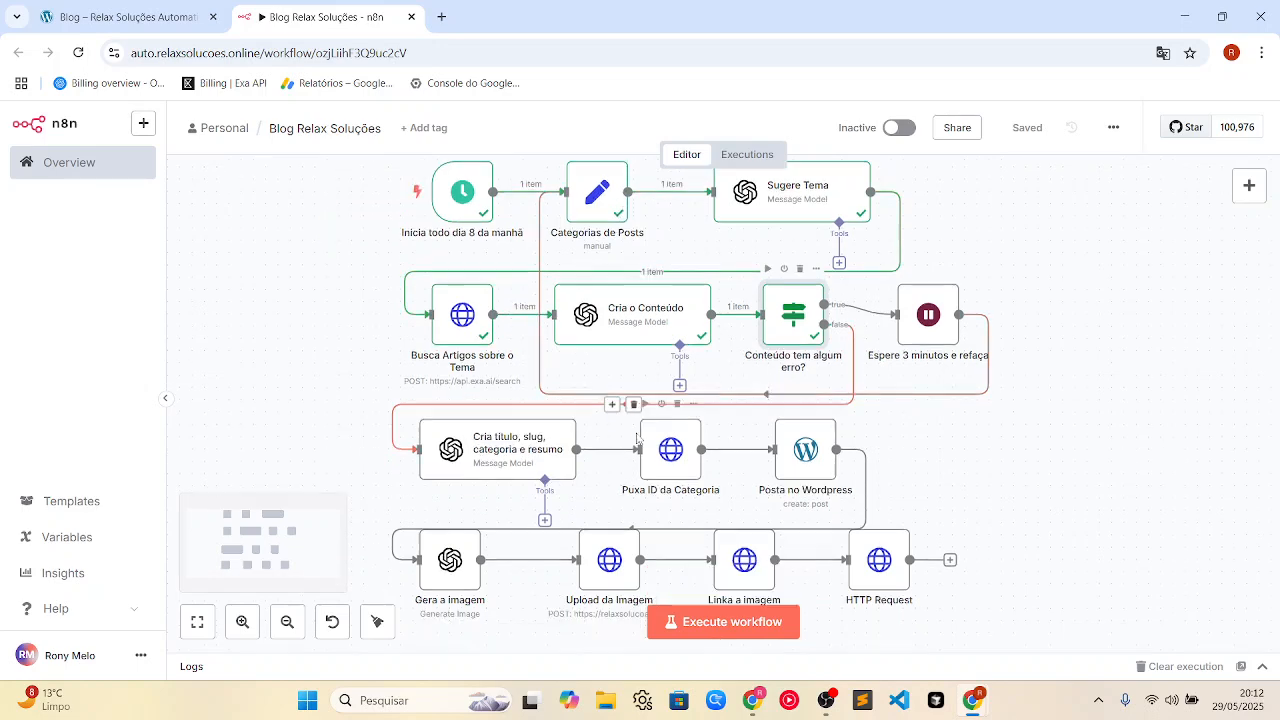
{"action": "double_click", "coordinate": [517, 443]}
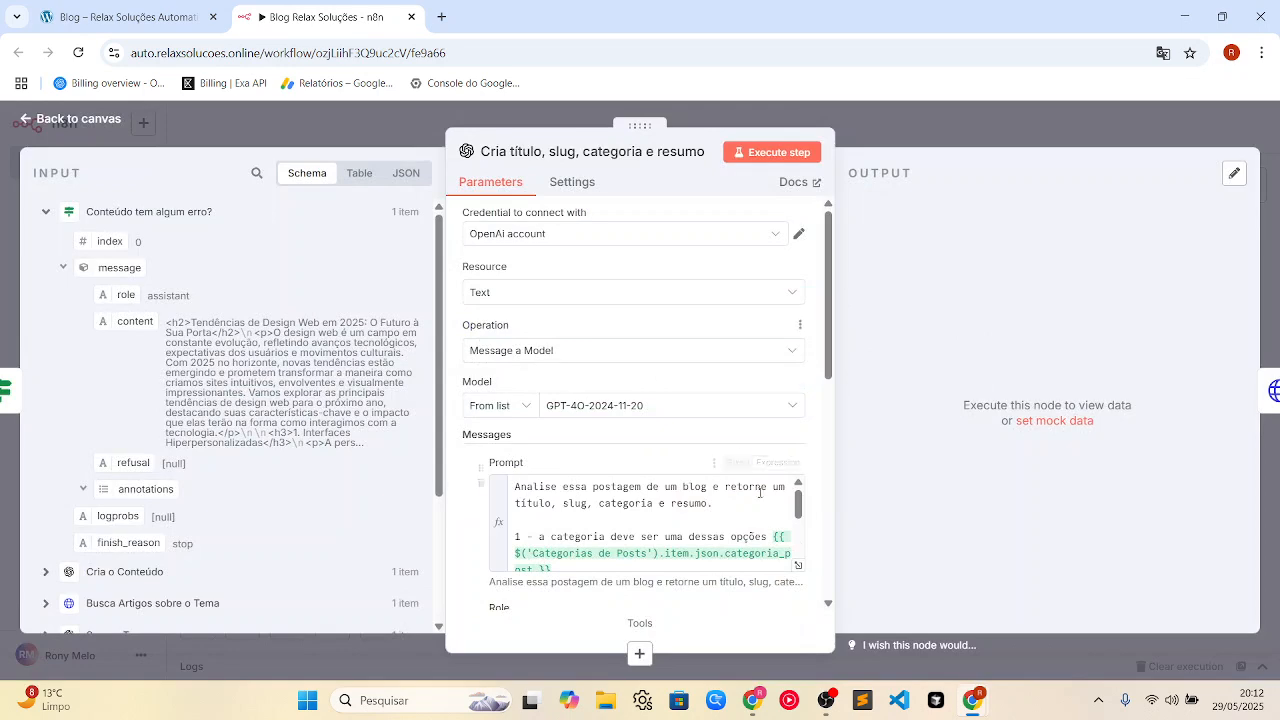
{"action": "left_click", "coordinate": [799, 567]}
{"action": "left_click_drag", "start_coordinate": [416, 232], "coordinate": [648, 233]}
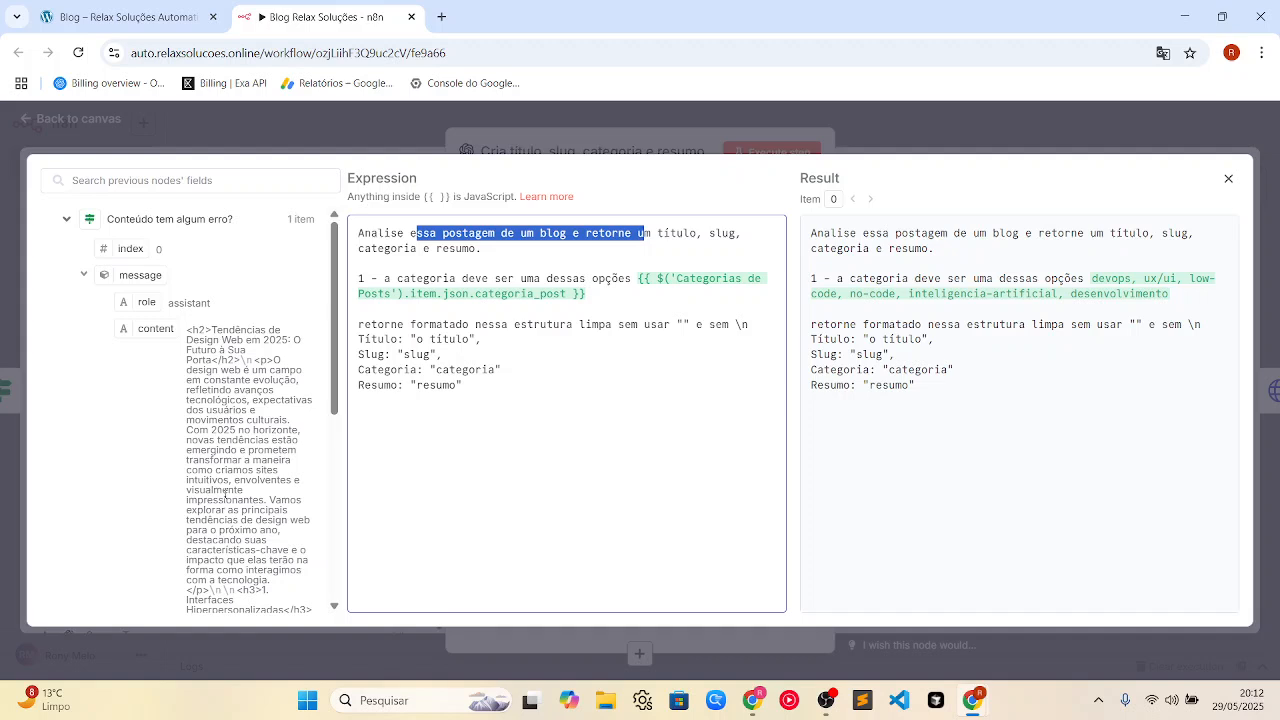
{"action": "left_click", "coordinate": [620, 251]}
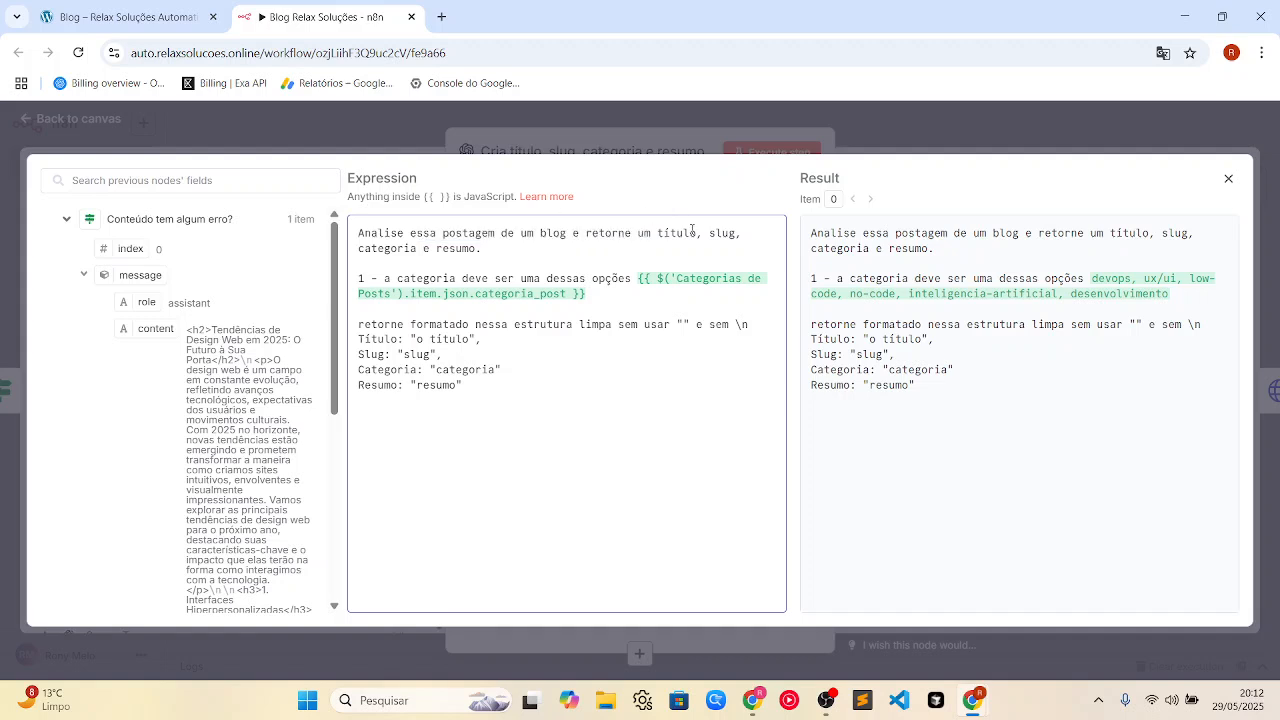
{"action": "double_click", "coordinate": [716, 231]}
{"action": "double_click", "coordinate": [389, 248]}
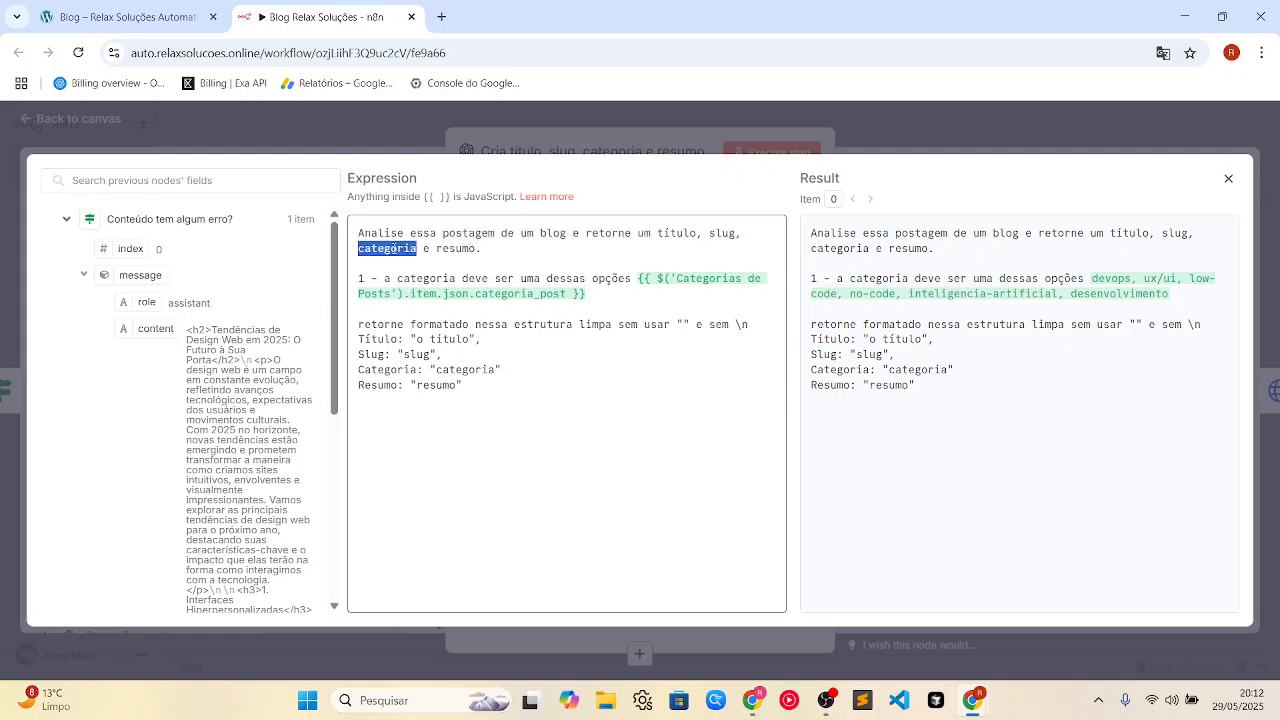
{"action": "double_click", "coordinate": [446, 248]}
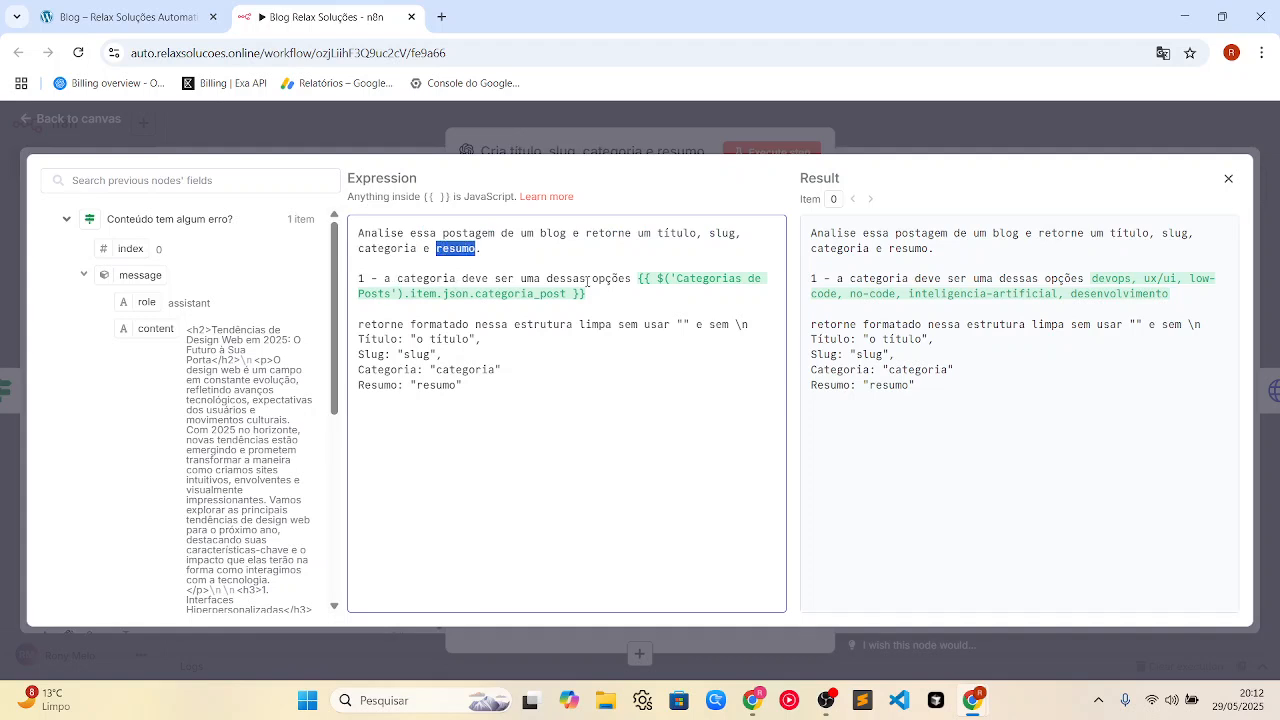
Examine the resolved category options, the no-quotes and no-\n rule and the four-field output structure, then close the expanded editor
{"action": "left_click_drag", "start_coordinate": [1176, 295], "coordinate": [1093, 280]}
{"action": "left_click", "coordinate": [1183, 294]}
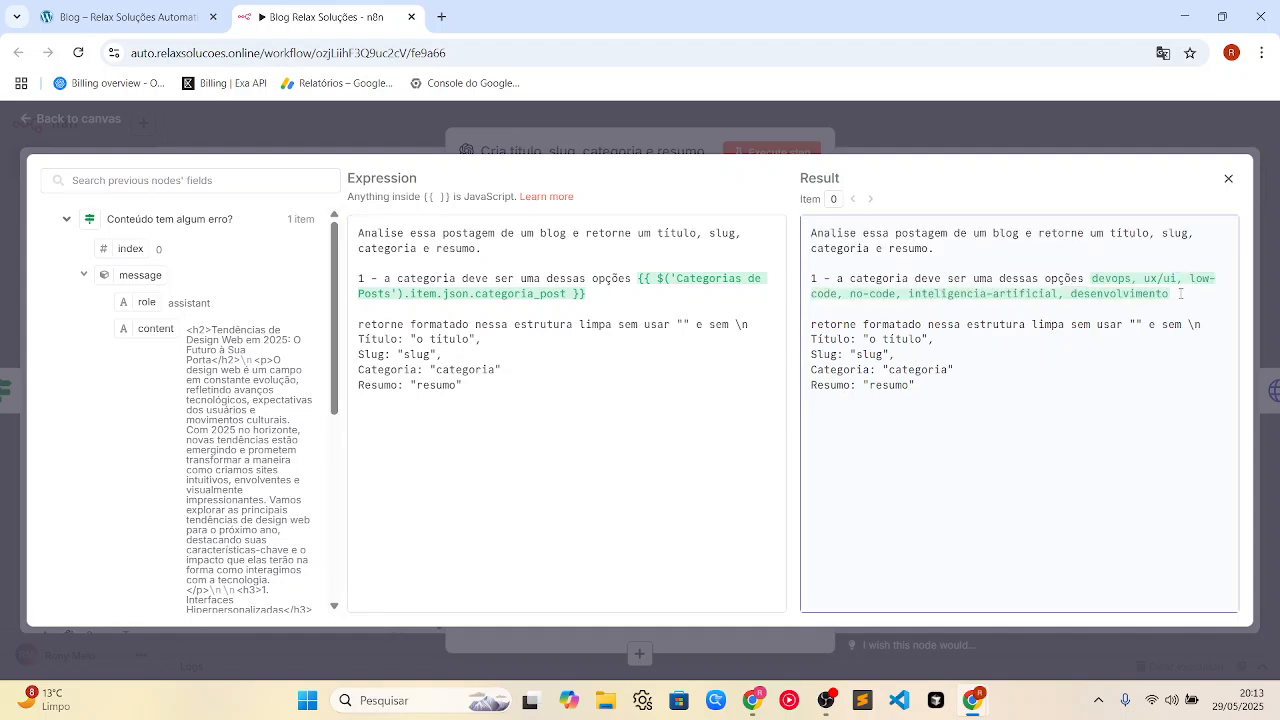
{"action": "left_click_drag", "start_coordinate": [1170, 293], "coordinate": [1093, 278]}
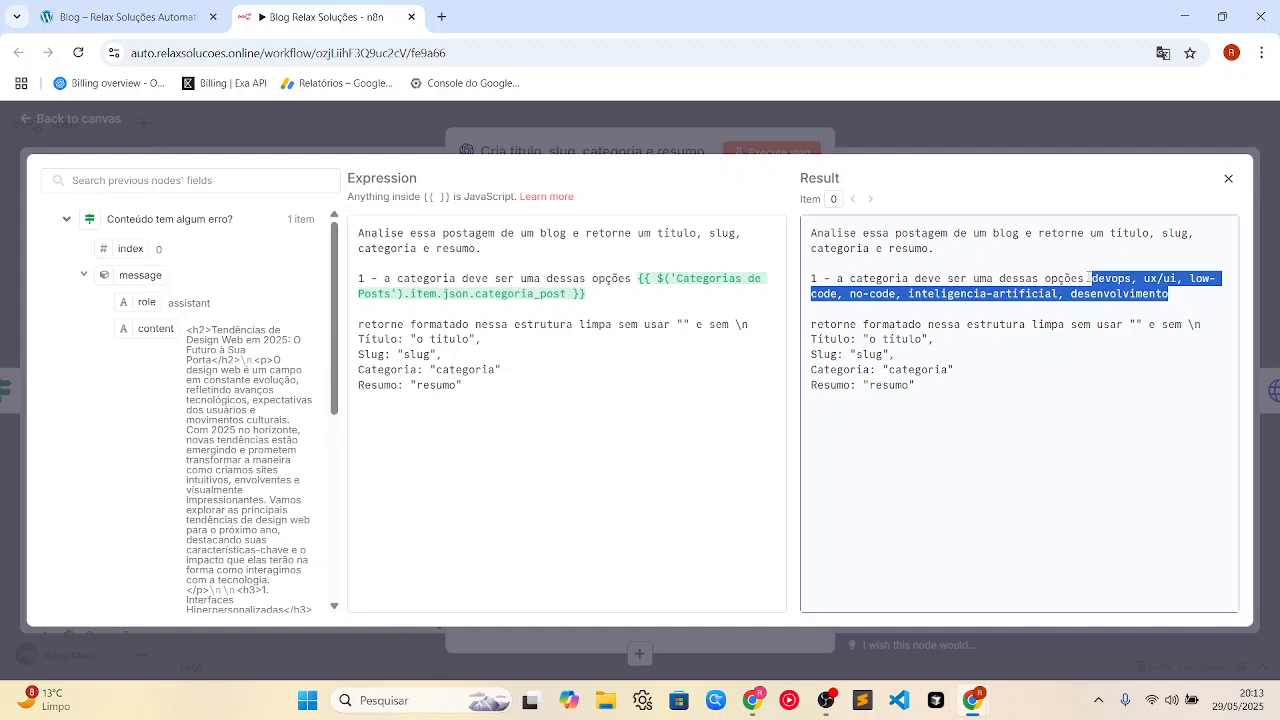
{"action": "left_click", "coordinate": [824, 326]}
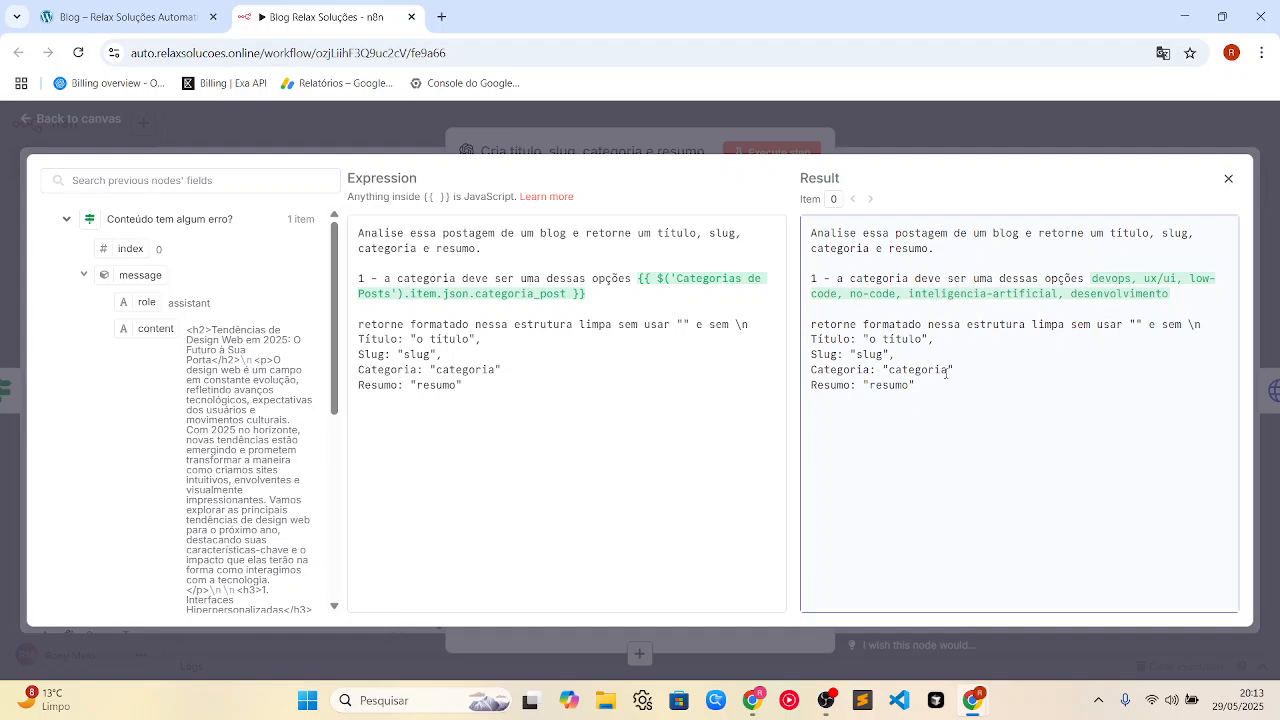
{"action": "left_click_drag", "start_coordinate": [1130, 324], "coordinate": [1194, 325]}
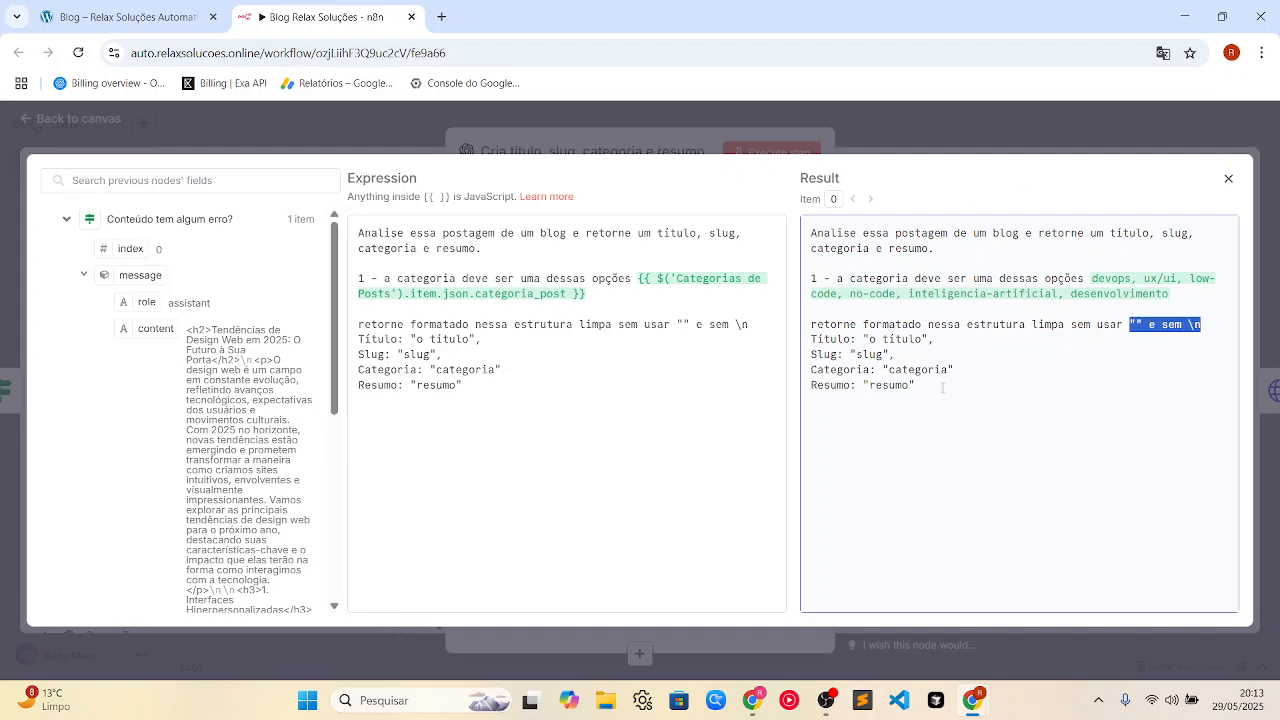
{"action": "left_click_drag", "start_coordinate": [925, 385], "coordinate": [805, 342]}
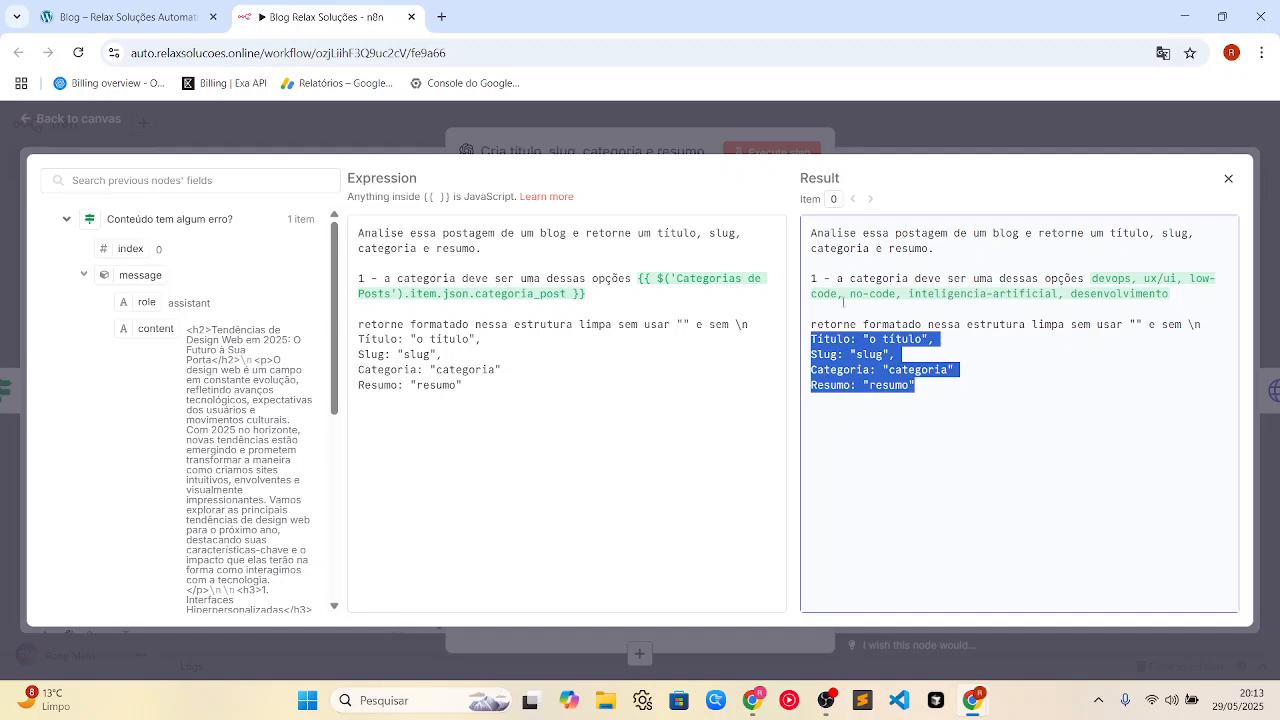
{"action": "left_click", "coordinate": [876, 131]}
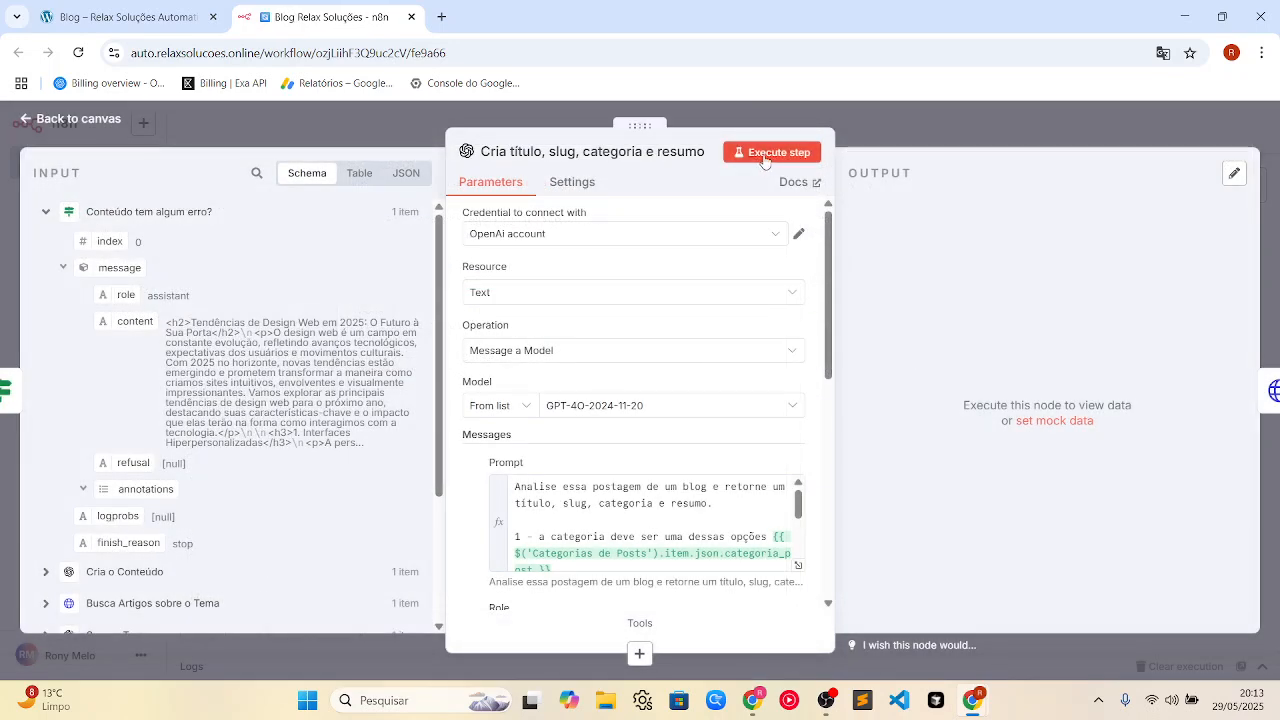
Execute the Cria título, slug, categoria e resumo node and check the title, slug and summary in its JSON output
{"action": "left_click", "coordinate": [765, 153]}
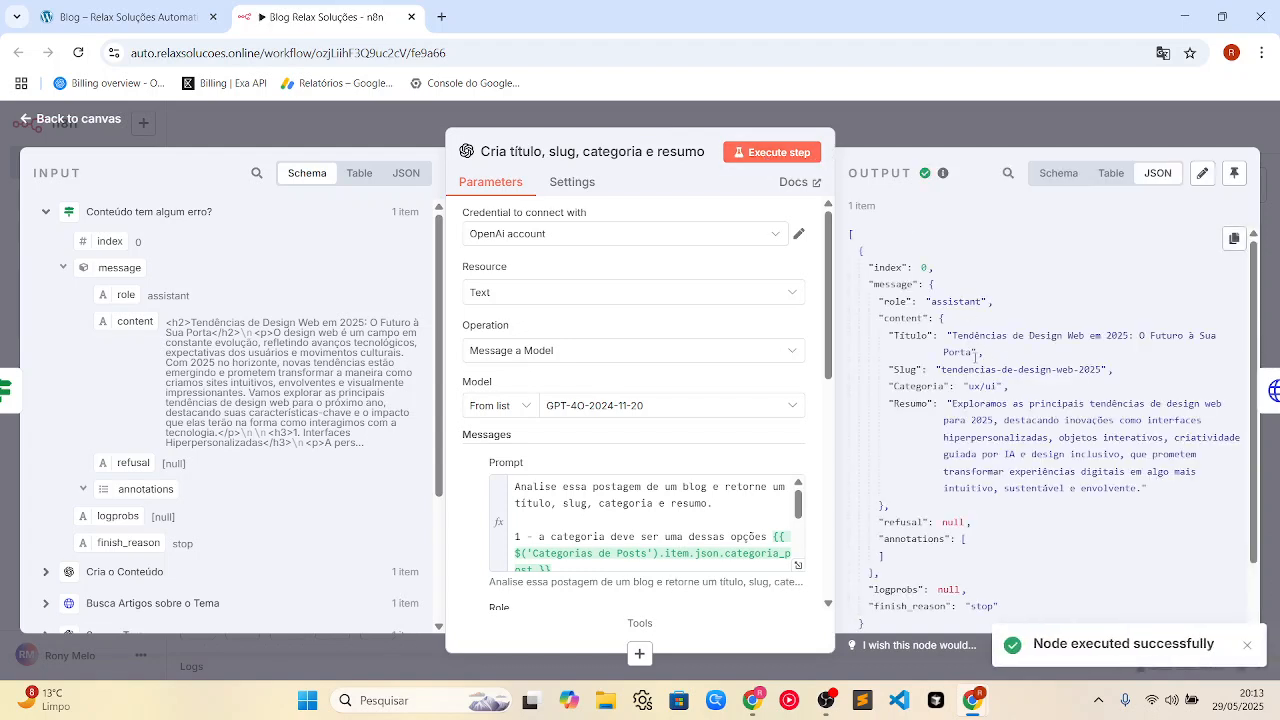
{"action": "left_click_drag", "start_coordinate": [975, 355], "coordinate": [955, 337]}
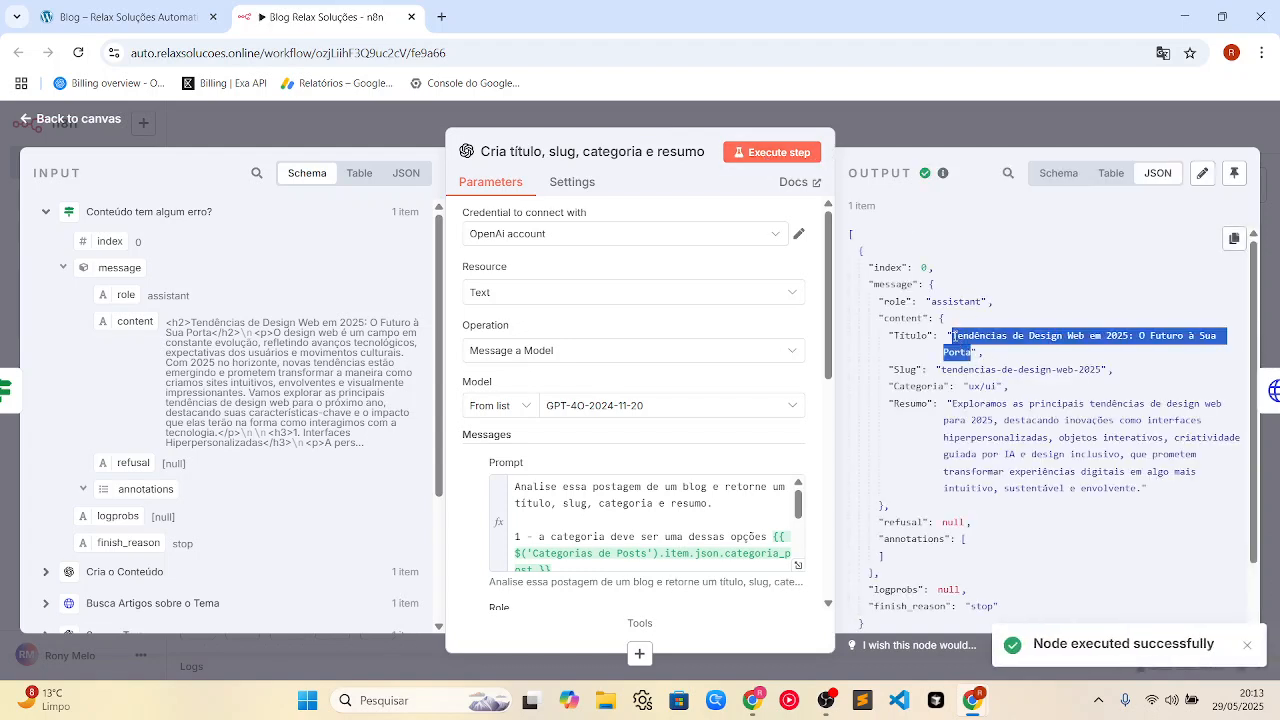
{"action": "left_click_drag", "start_coordinate": [1102, 370], "coordinate": [942, 370]}
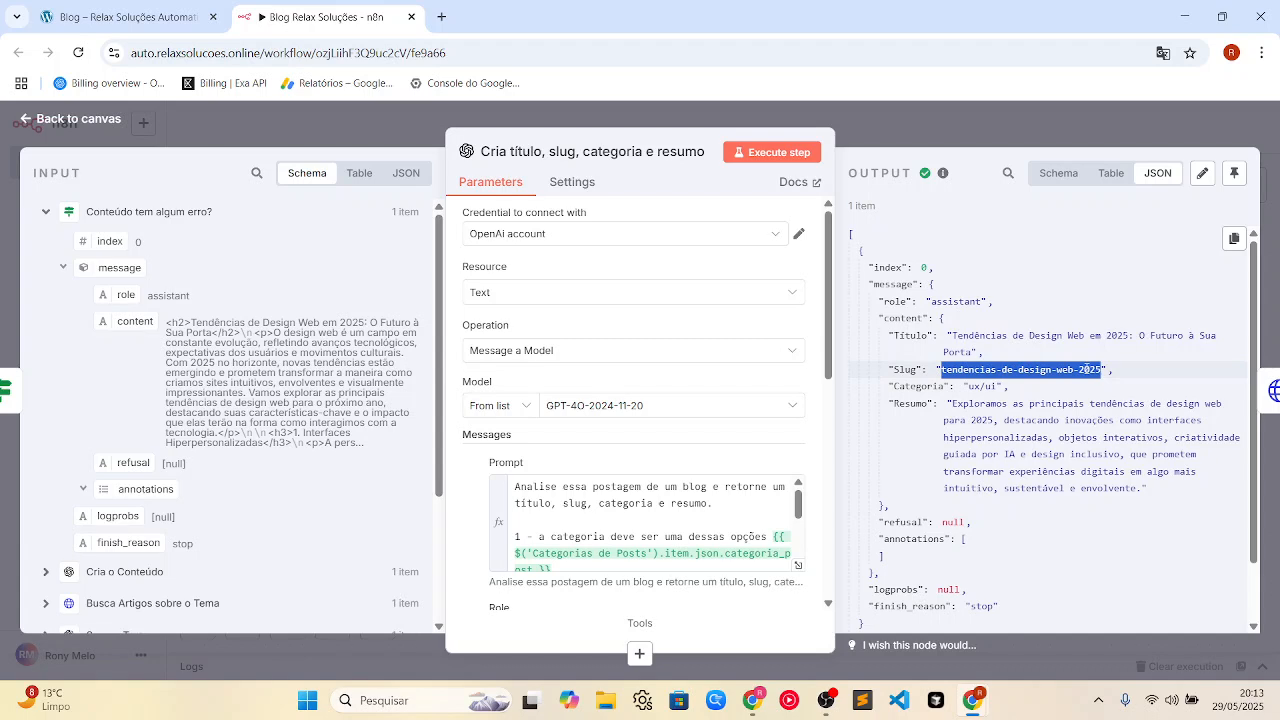
{"action": "left_click_drag", "start_coordinate": [998, 386], "coordinate": [1130, 490]}
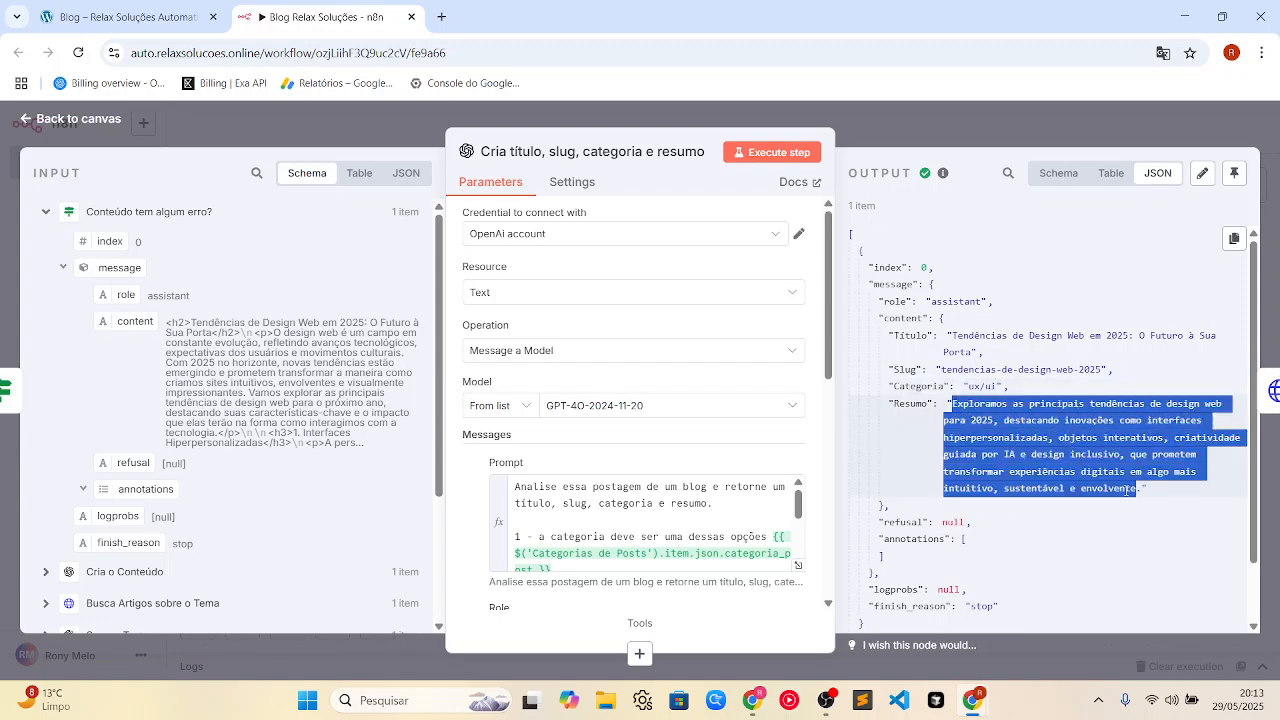
Look at how titles, categories and summaries appear on the published WordPress blog cards, then return to the n8n workflow canvas
{"action": "left_click", "coordinate": [120, 17]}
{"action": "scroll", "coordinate": [349, 345], "scroll_direction": "down", "scroll_amount": 3}
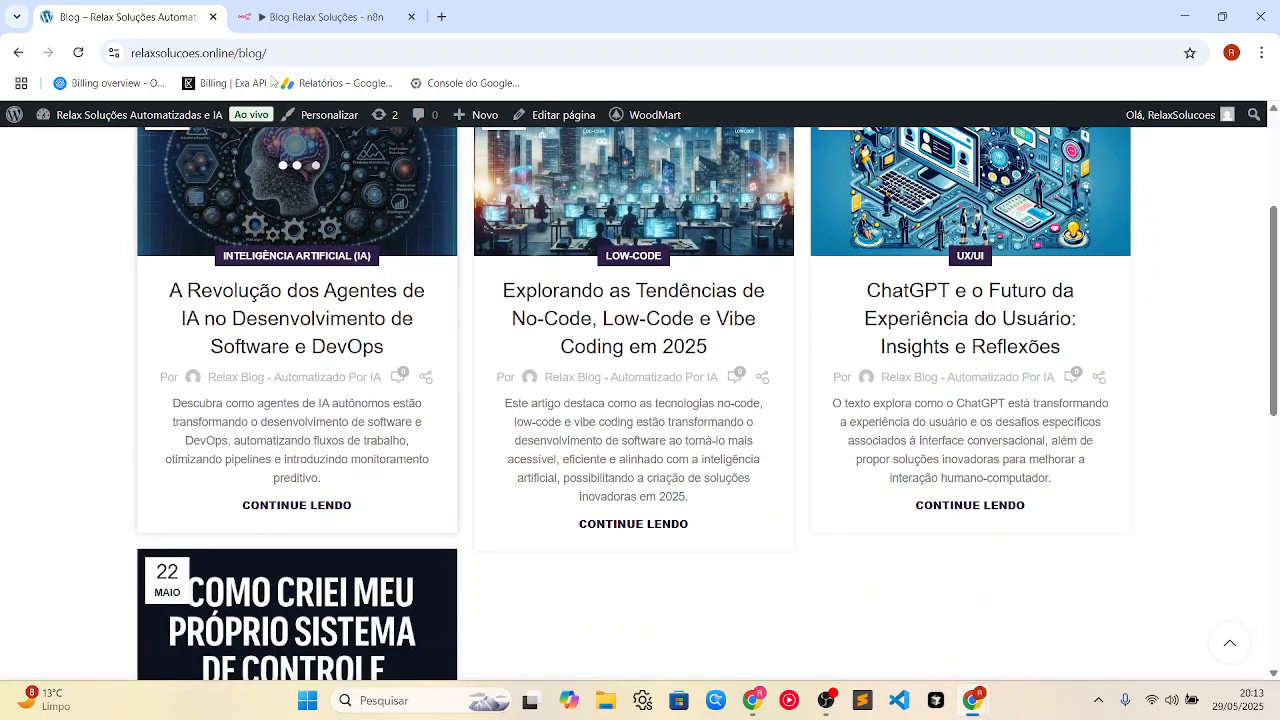
{"action": "left_click", "coordinate": [320, 17]}
{"action": "left_click", "coordinate": [925, 116]}
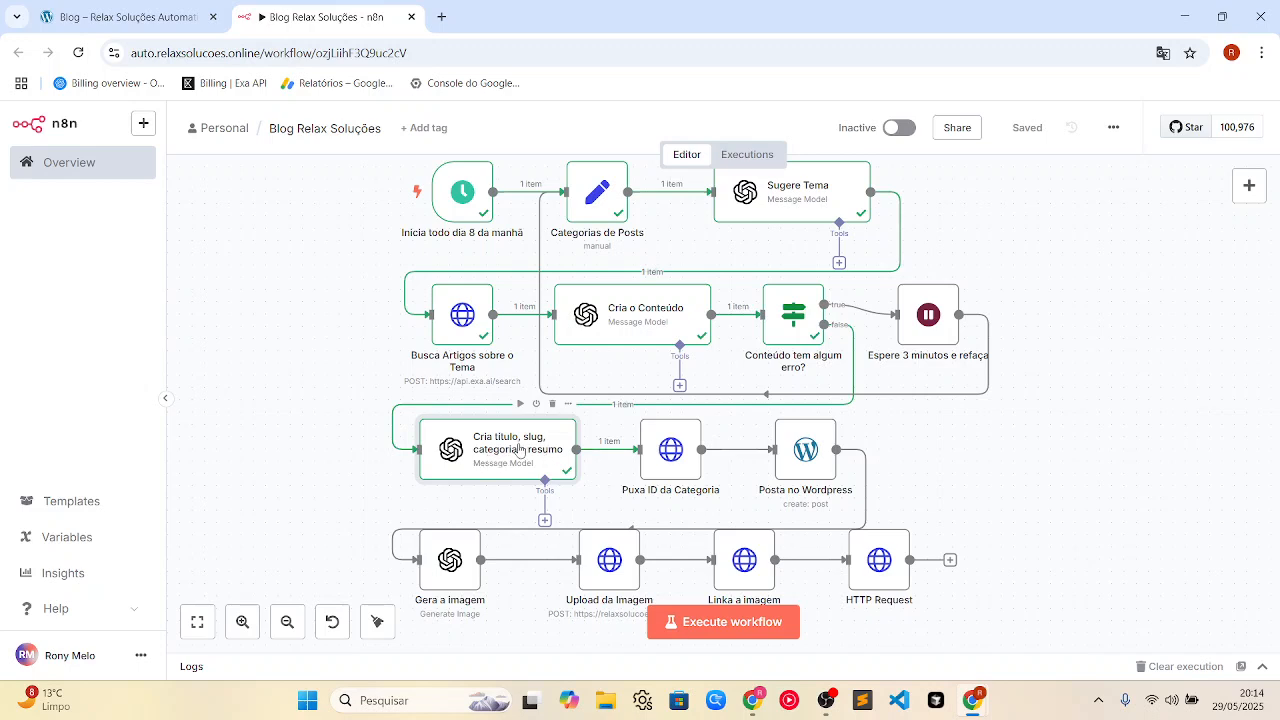
Review the Posta no Wordpress node's title, content, slug, status and category mappings, then return to the canvas
{"action": "double_click", "coordinate": [795, 452]}
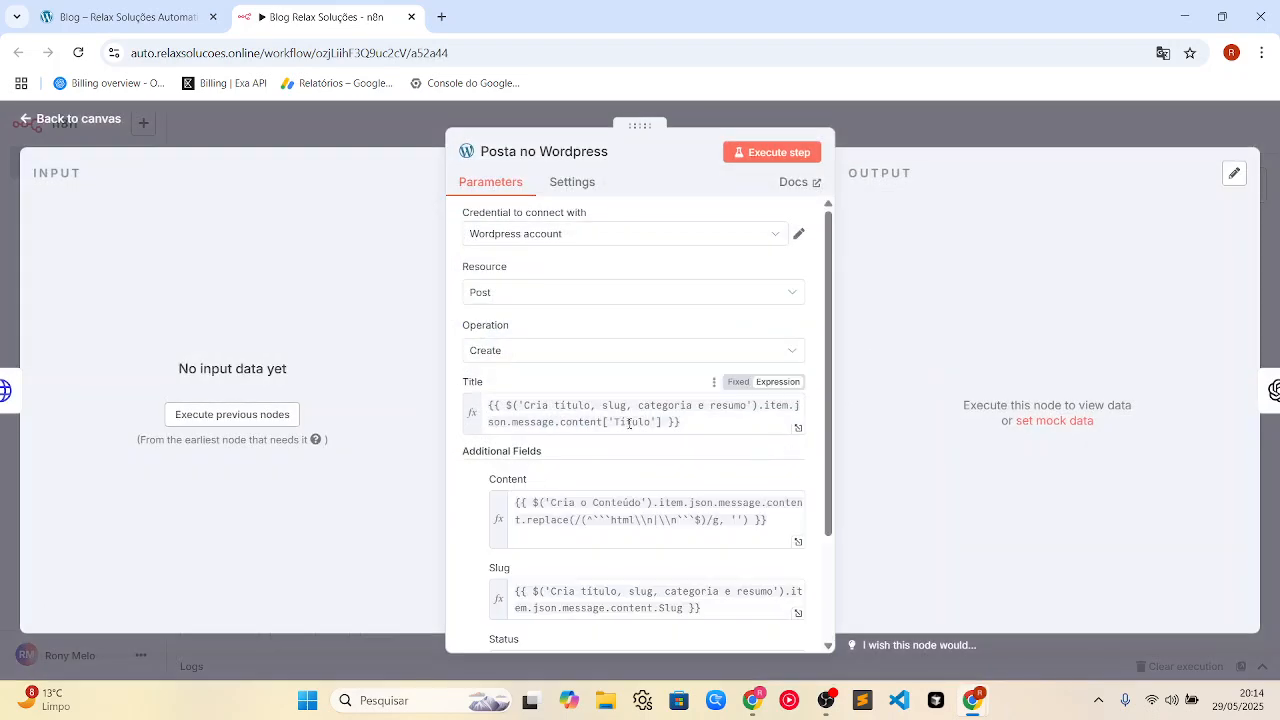
{"action": "scroll", "coordinate": [629, 422], "scroll_direction": "down", "scroll_amount": 2}
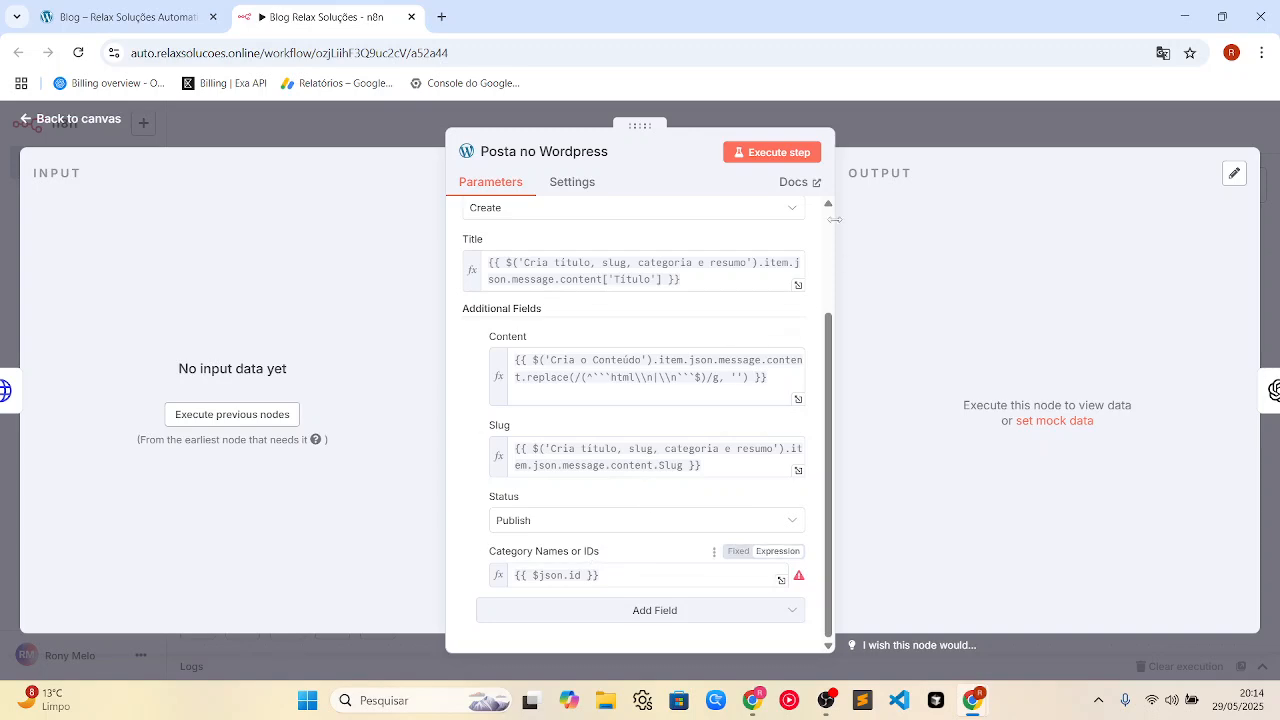
{"action": "left_click", "coordinate": [882, 122]}
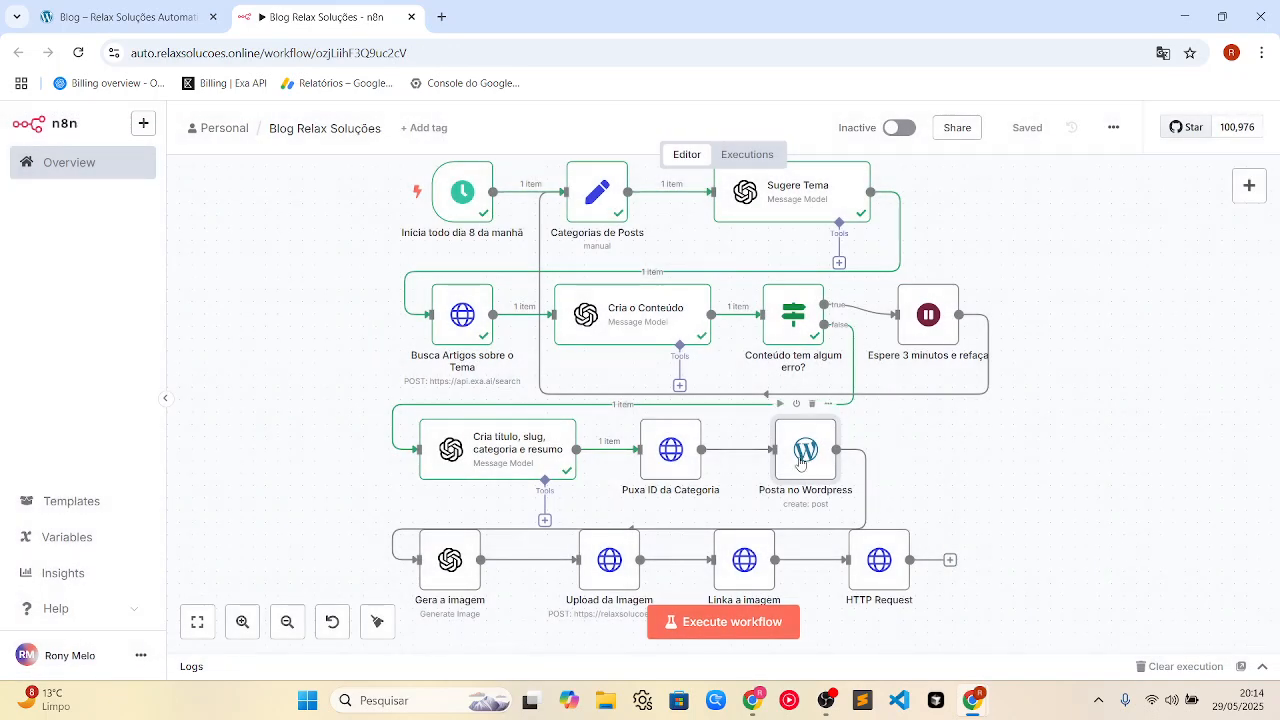
Recheck the category in the Cria título, slug, categoria e resumo output, then briefly open the Sugere Tema node and return to the canvas
{"action": "double_click", "coordinate": [505, 455]}
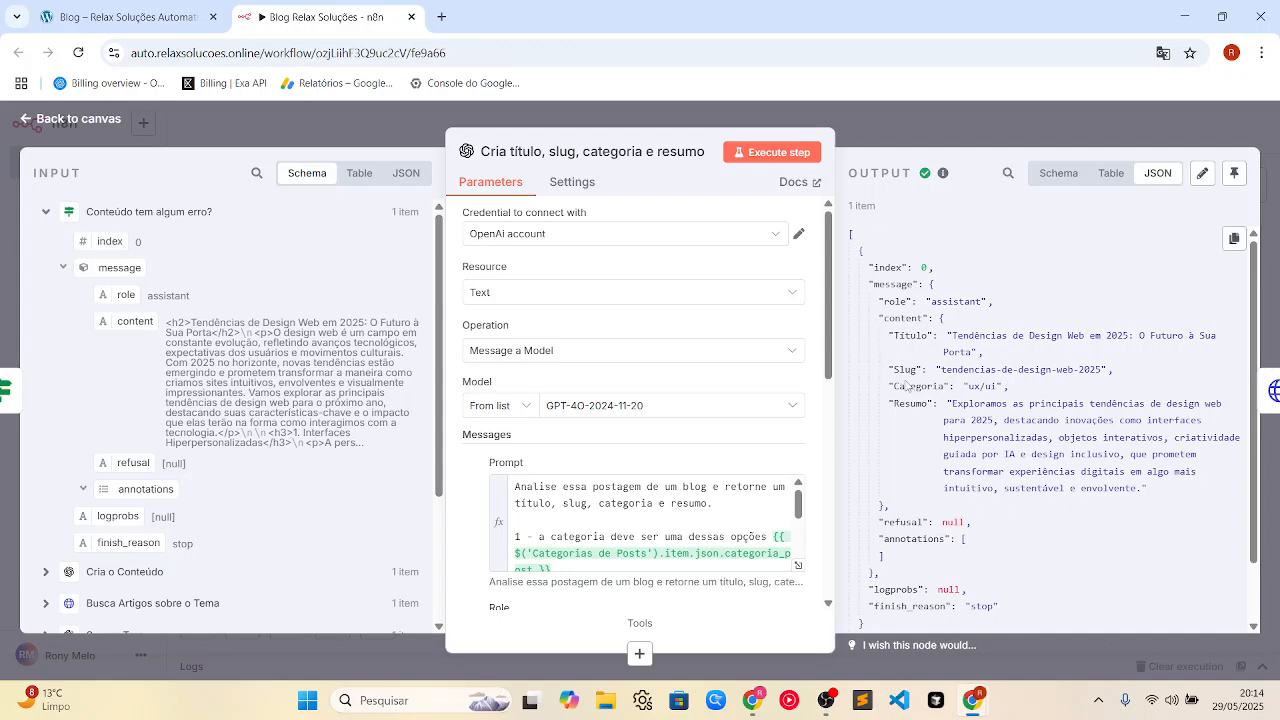
{"action": "left_click", "coordinate": [877, 118]}
{"action": "double_click", "coordinate": [765, 200]}
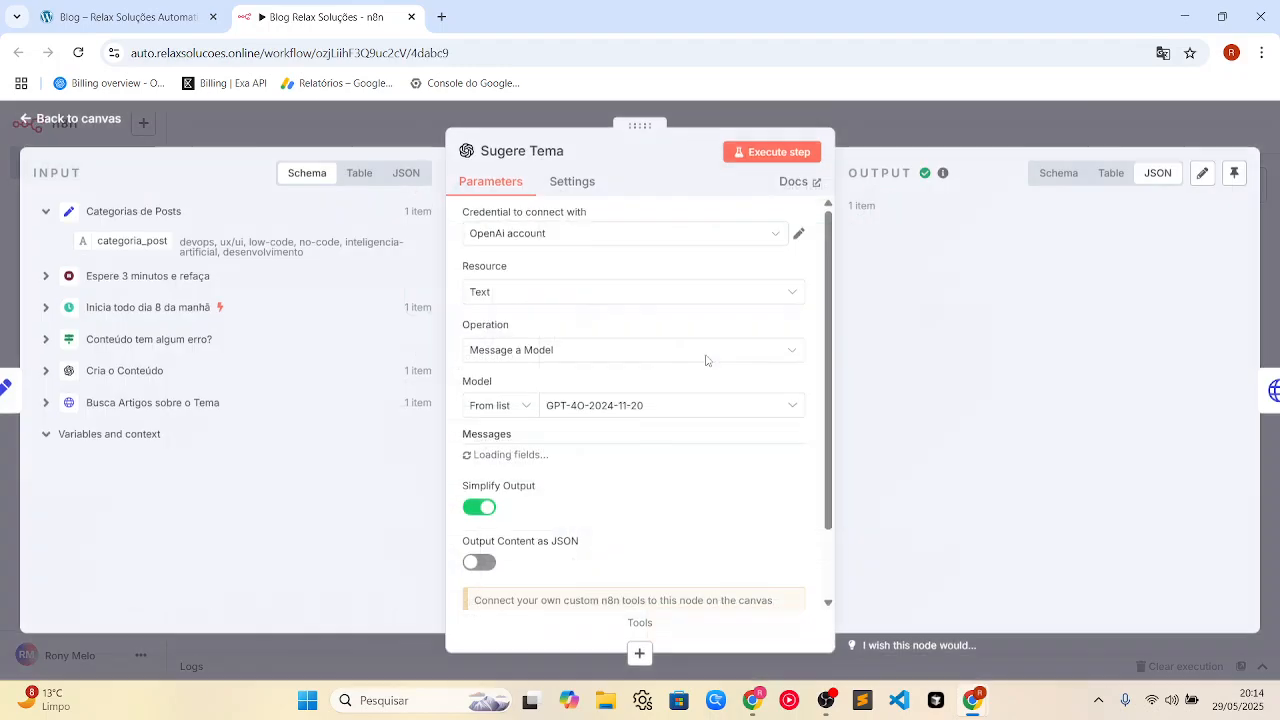
{"action": "key", "text": "Escape"}
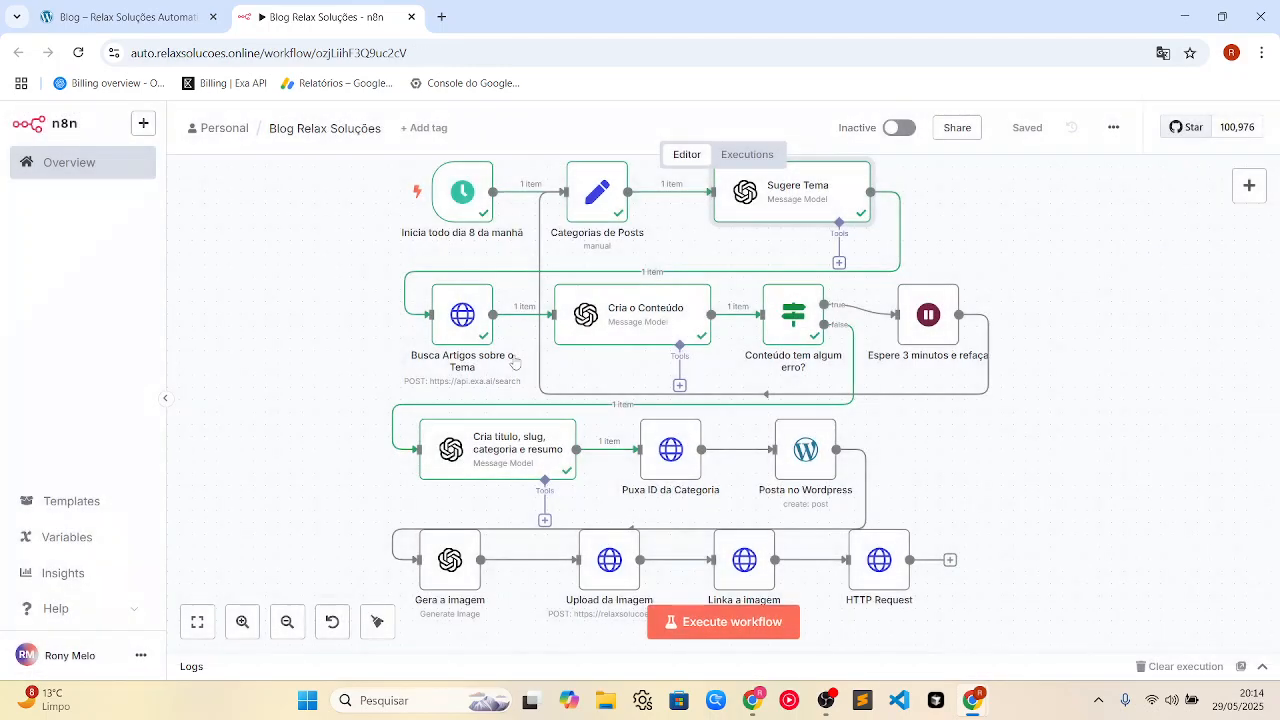
Check the generated post content in the Cria o Conteúdo node's JSON output, then return to the canvas
{"action": "double_click", "coordinate": [632, 314]}
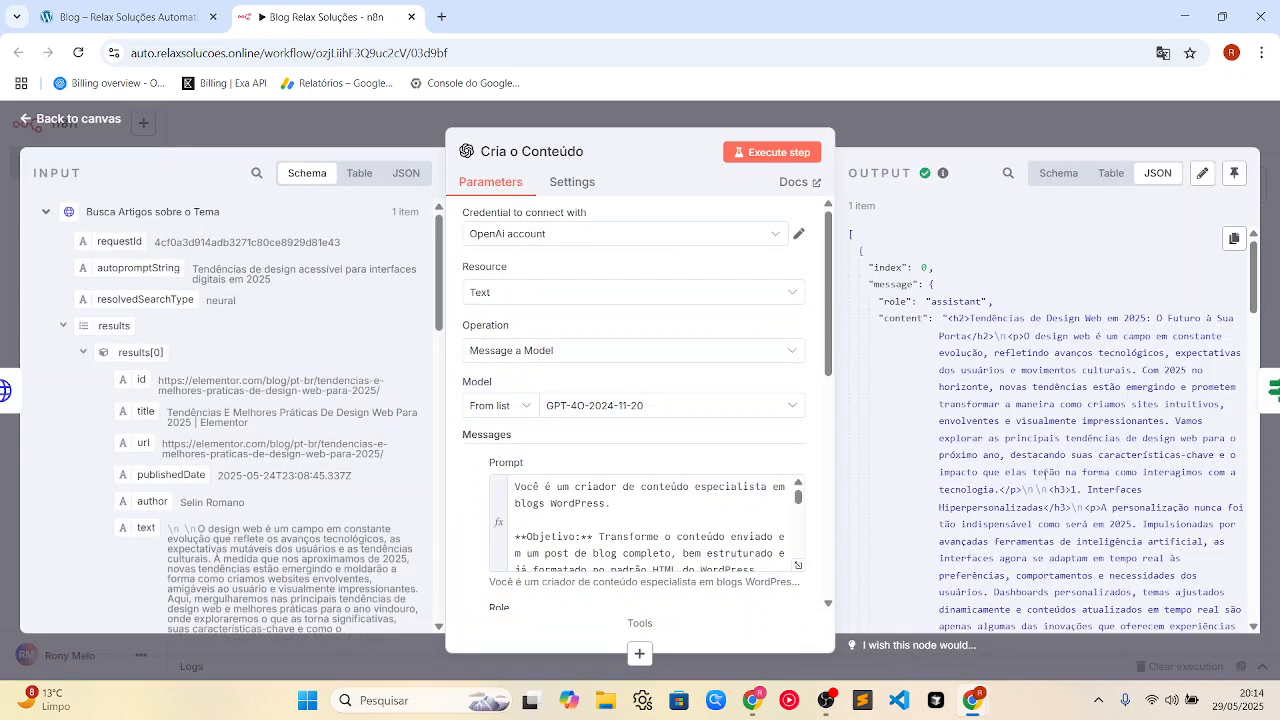
{"action": "left_click_drag", "start_coordinate": [989, 383], "coordinate": [1160, 600]}
{"action": "left_click", "coordinate": [951, 126]}
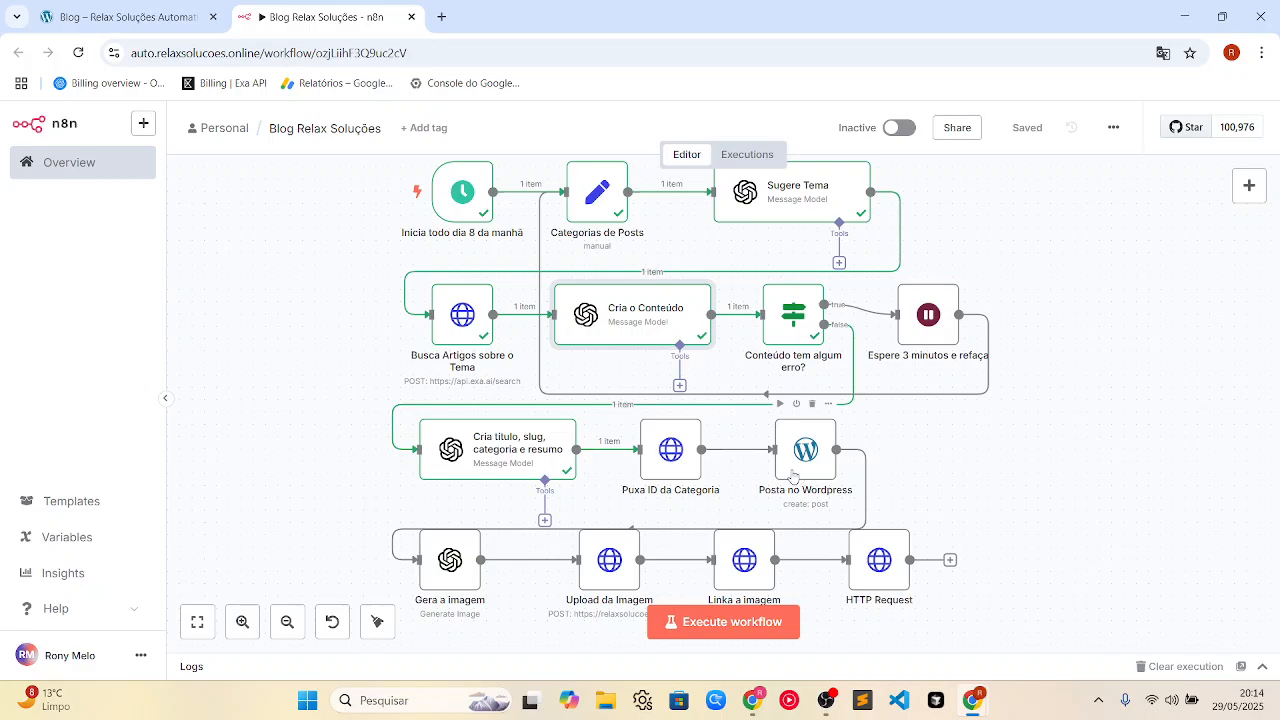
Open the Puxa ID da Categoria node and review its request settings and how the URL's category slug expression resolves
{"action": "double_click", "coordinate": [676, 456]}
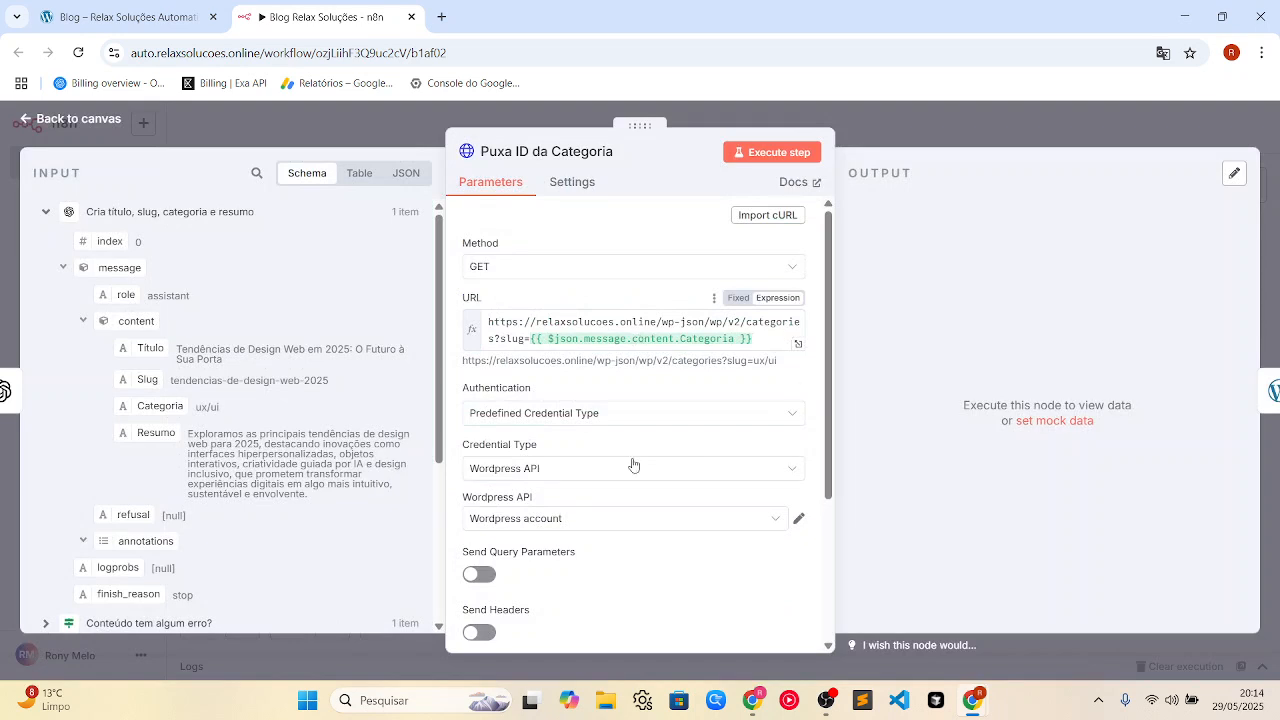
{"action": "scroll", "coordinate": [633, 464], "scroll_direction": "down", "scroll_amount": 3}
{"action": "scroll", "coordinate": [632, 467], "scroll_direction": "up", "scroll_amount": 2}
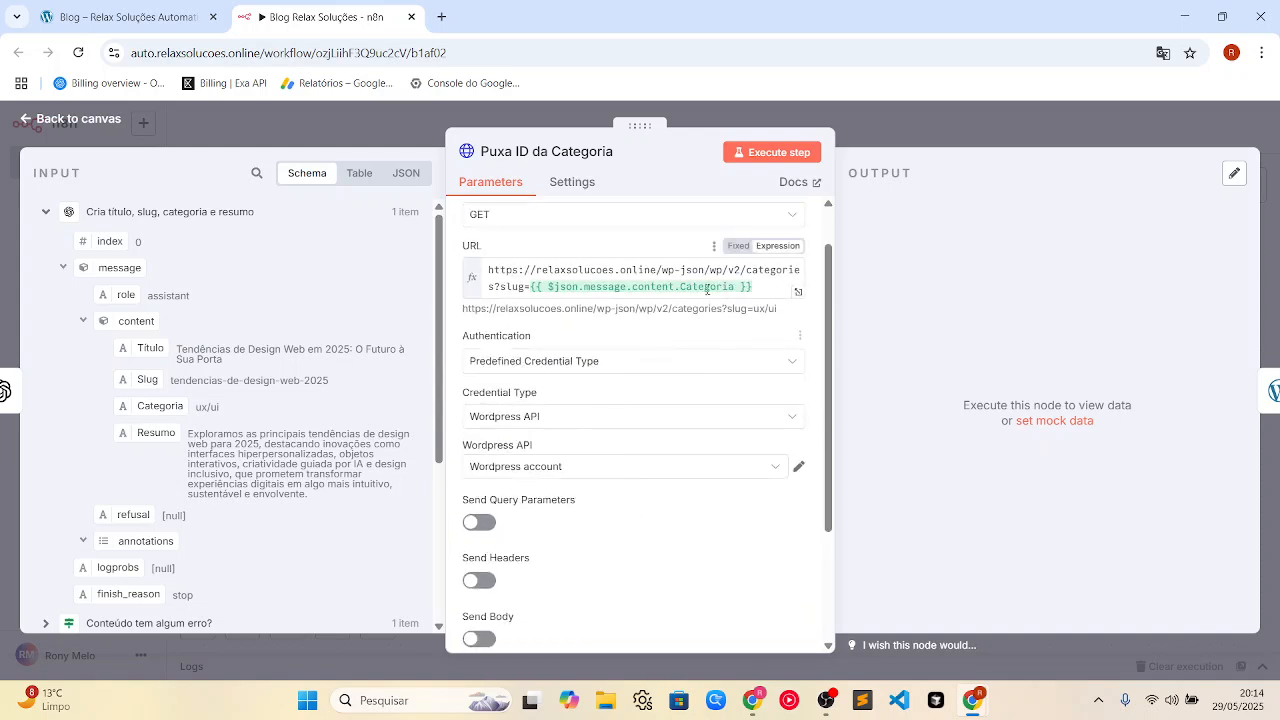
{"action": "left_click", "coordinate": [633, 288]}
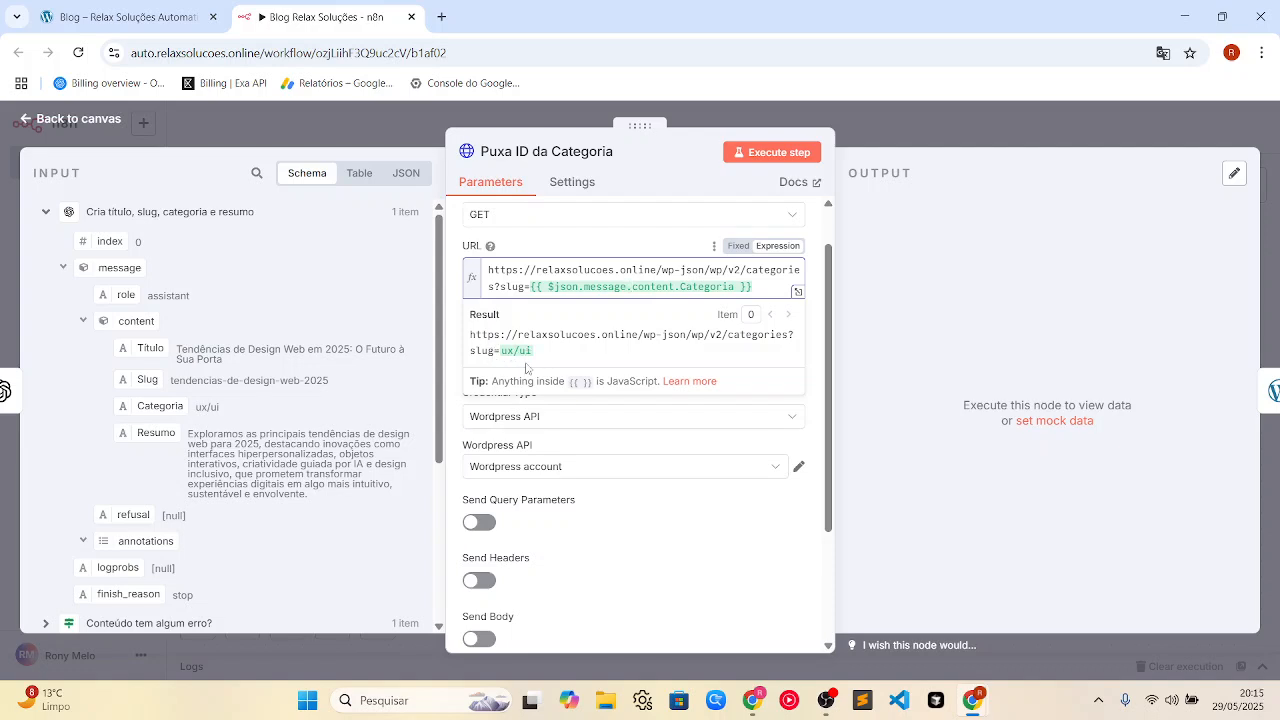
Execute the Puxa ID da Categoria node, check the category ID and description in its output, and return to the canvas
{"action": "left_click", "coordinate": [768, 153]}
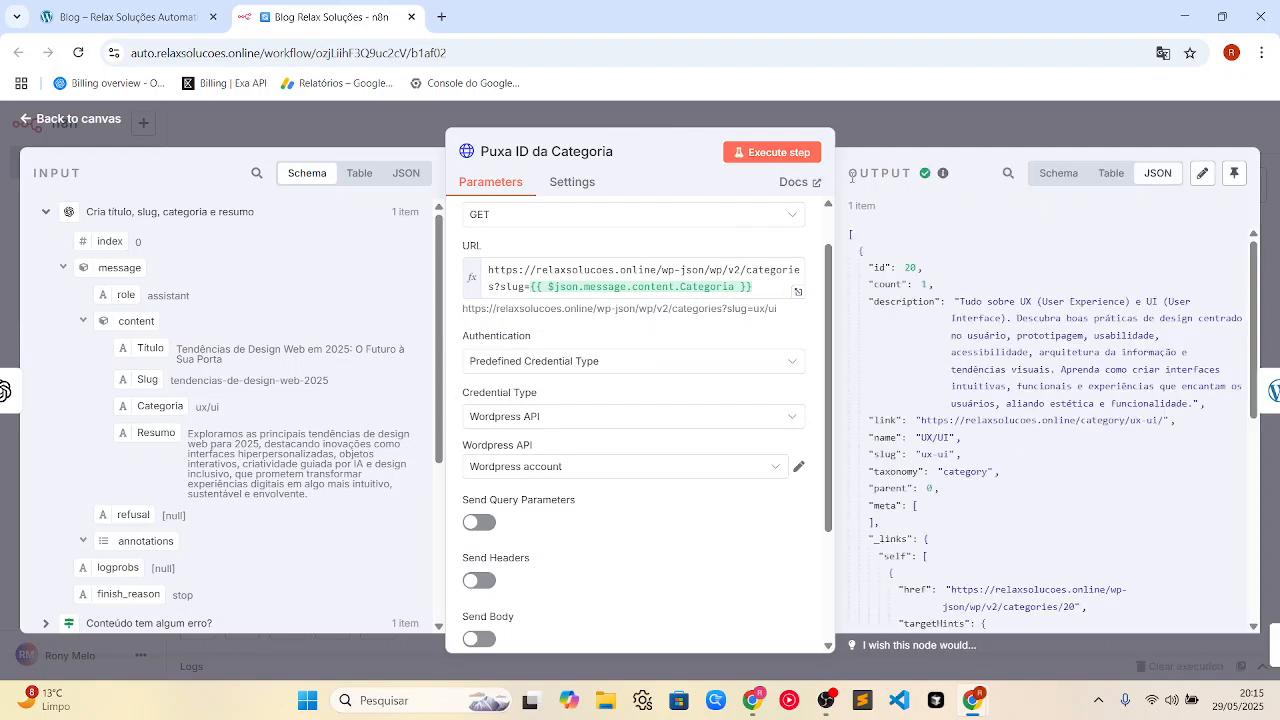
{"action": "double_click", "coordinate": [910, 268]}
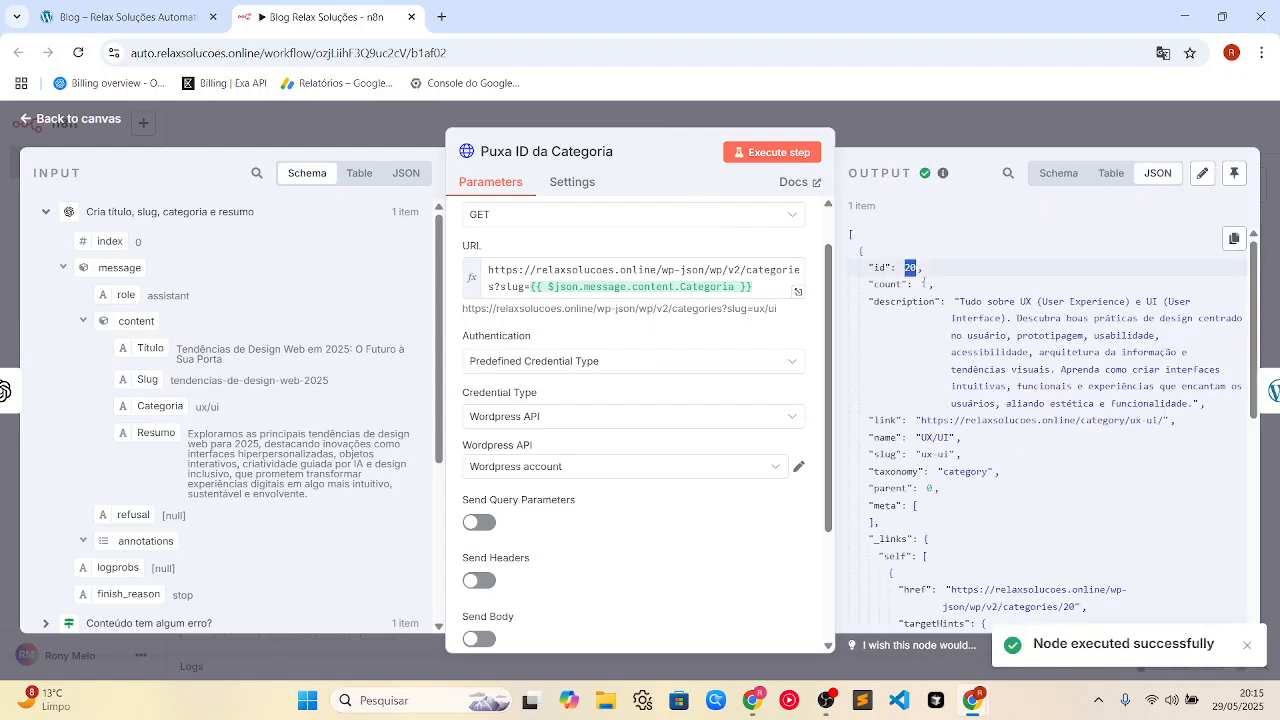
{"action": "left_click_drag", "start_coordinate": [960, 300], "coordinate": [1198, 404]}
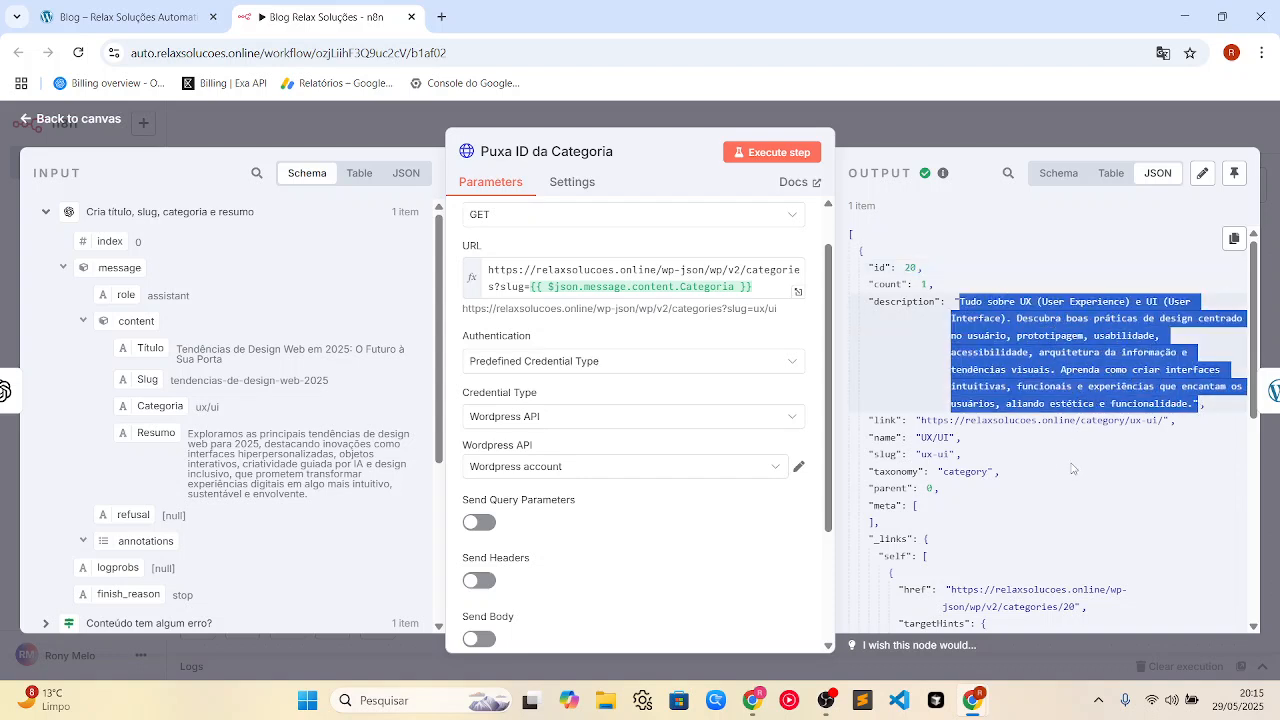
{"action": "left_click", "coordinate": [926, 116]}
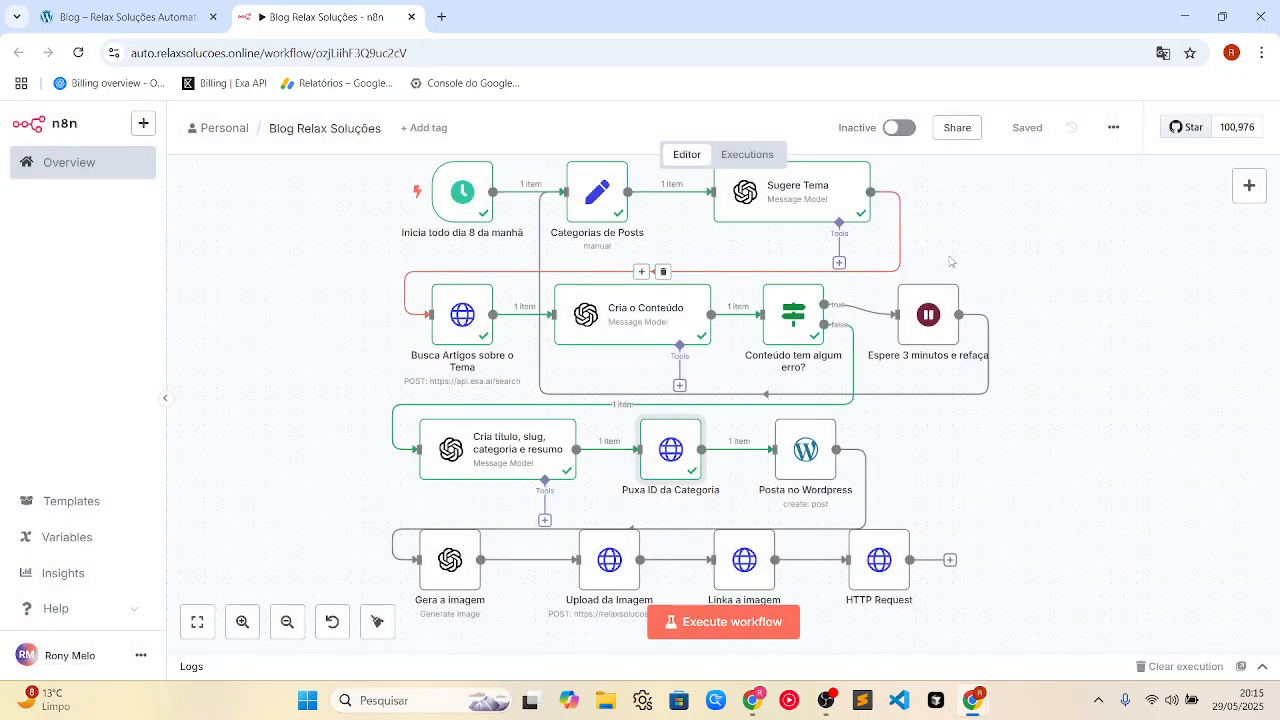
Compare the Posta no Wordpress node's field mappings with the input data from Cria título, slug, categoria e resumo and Cria o Conteúdo
{"action": "double_click", "coordinate": [807, 456]}
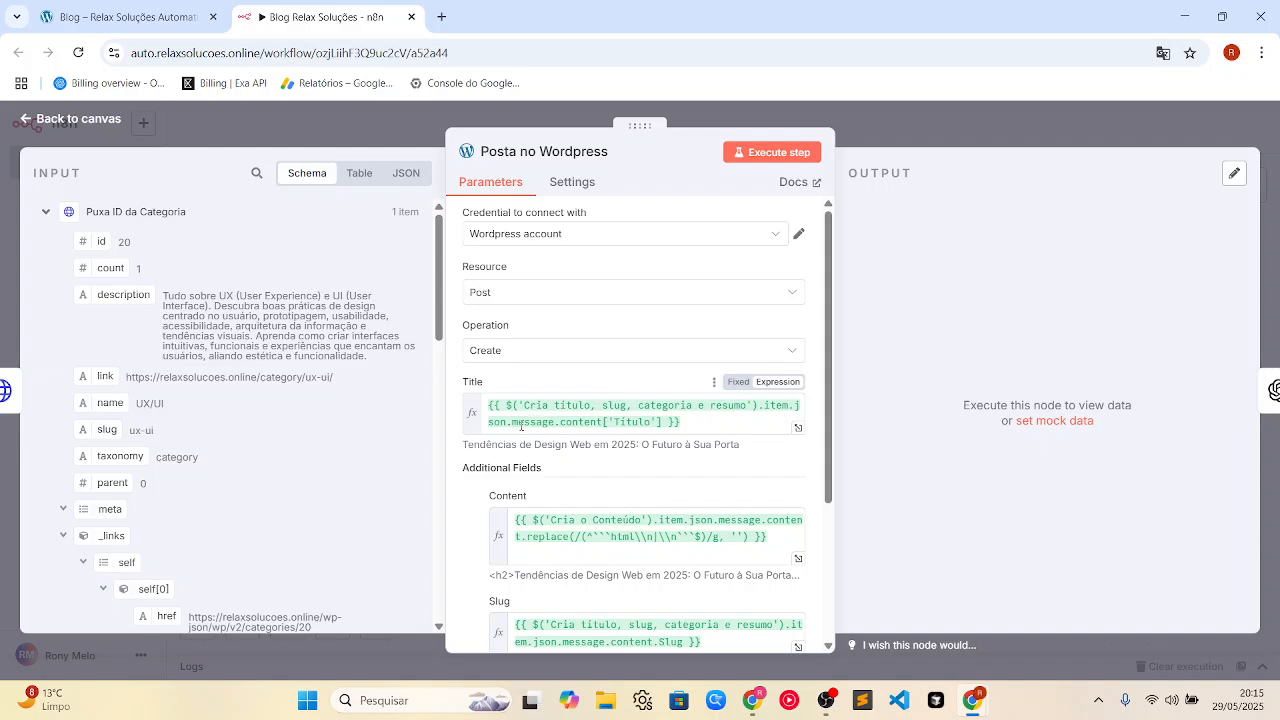
{"action": "left_click", "coordinate": [46, 214]}
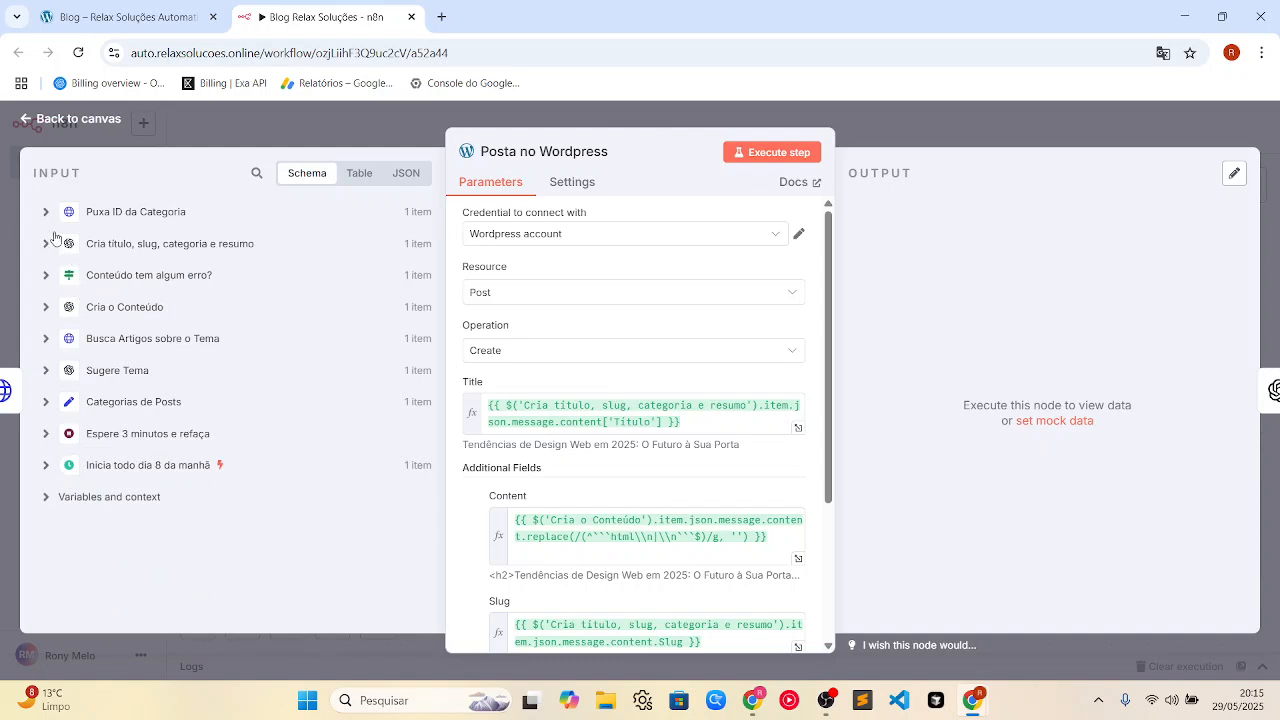
{"action": "left_click", "coordinate": [46, 244]}
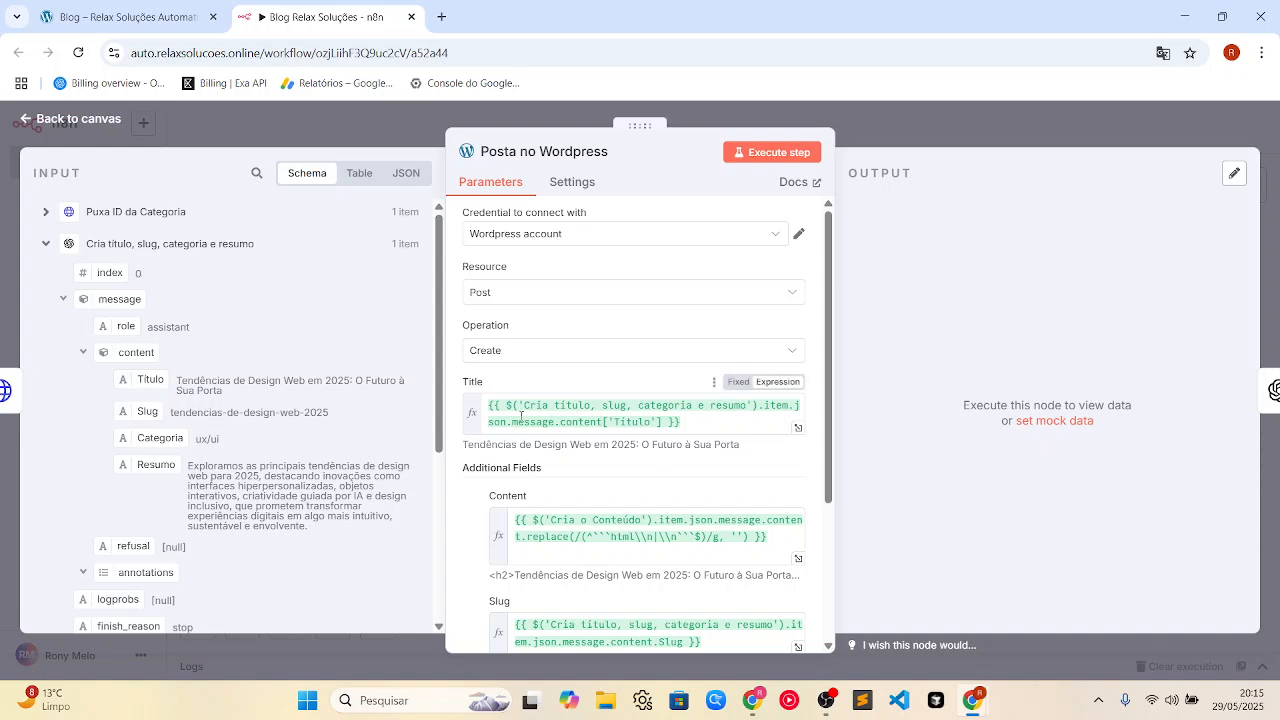
{"action": "scroll", "coordinate": [521, 415], "scroll_direction": "down", "scroll_amount": 3}
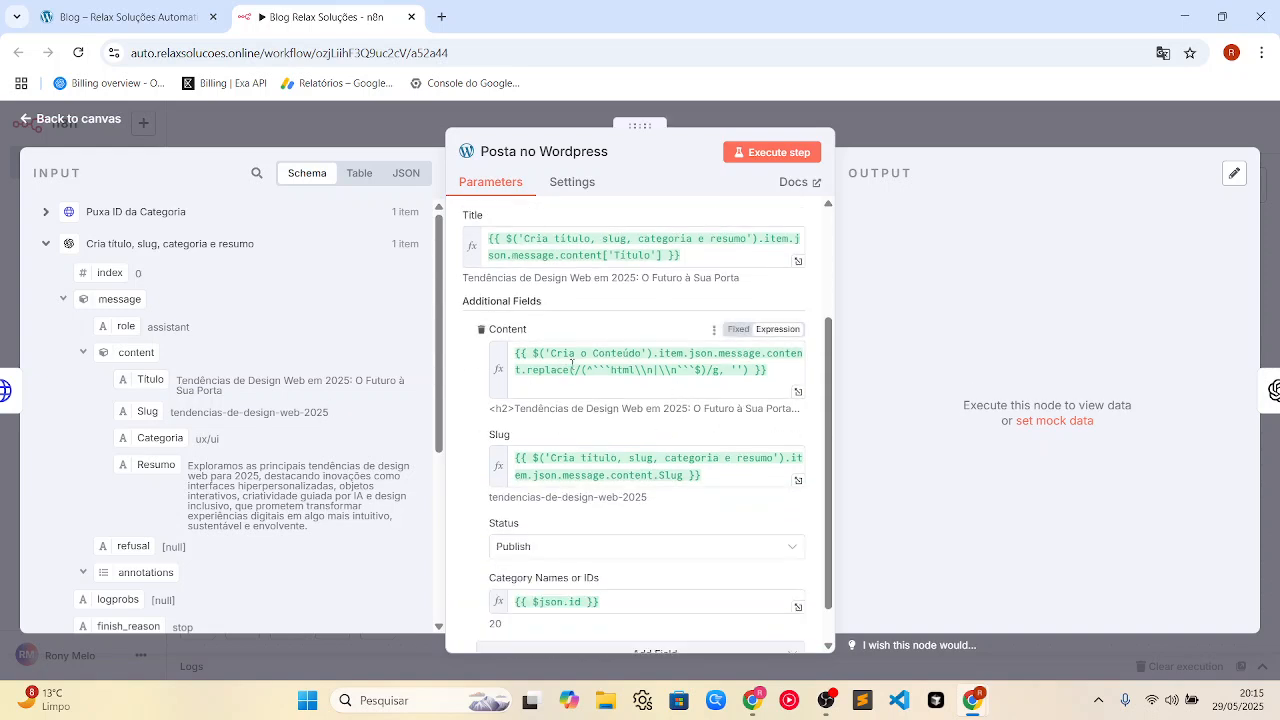
{"action": "left_click", "coordinate": [46, 244]}
{"action": "left_click", "coordinate": [46, 307]}
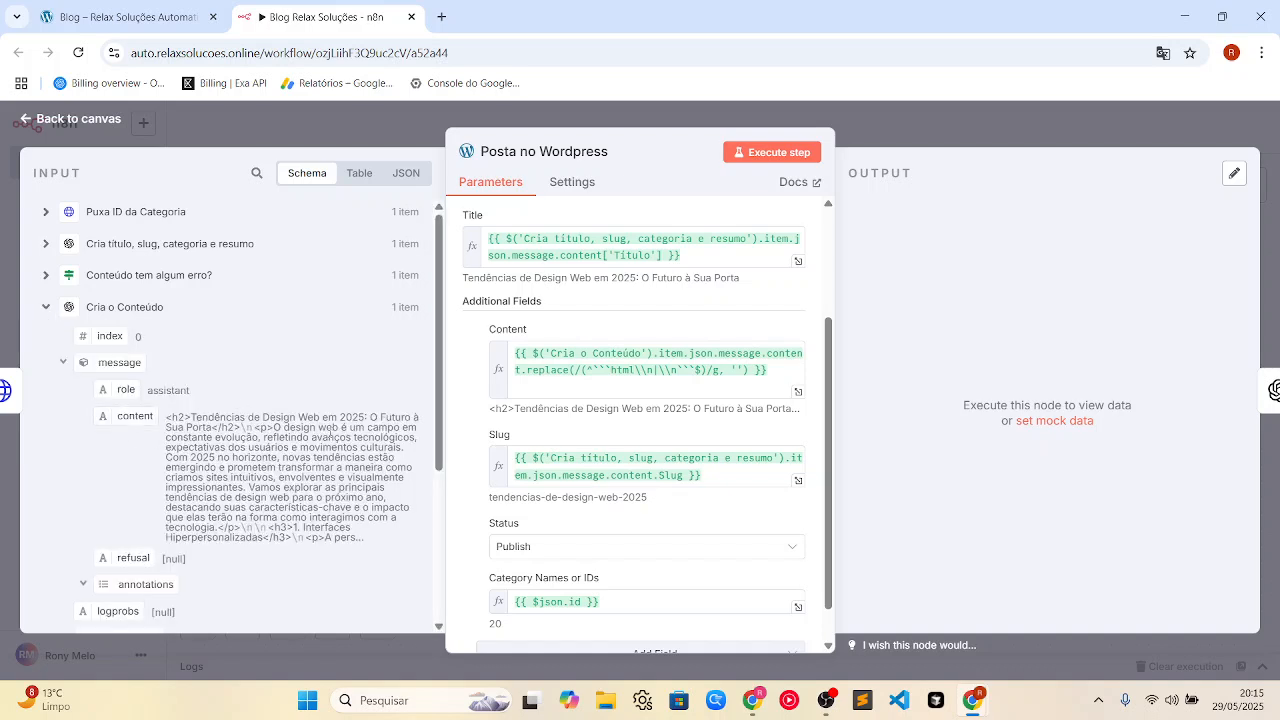
Look through the post Status options, keep Publish, and execute the Posta no Wordpress node
{"action": "scroll", "coordinate": [577, 441], "scroll_direction": "down", "scroll_amount": 1}
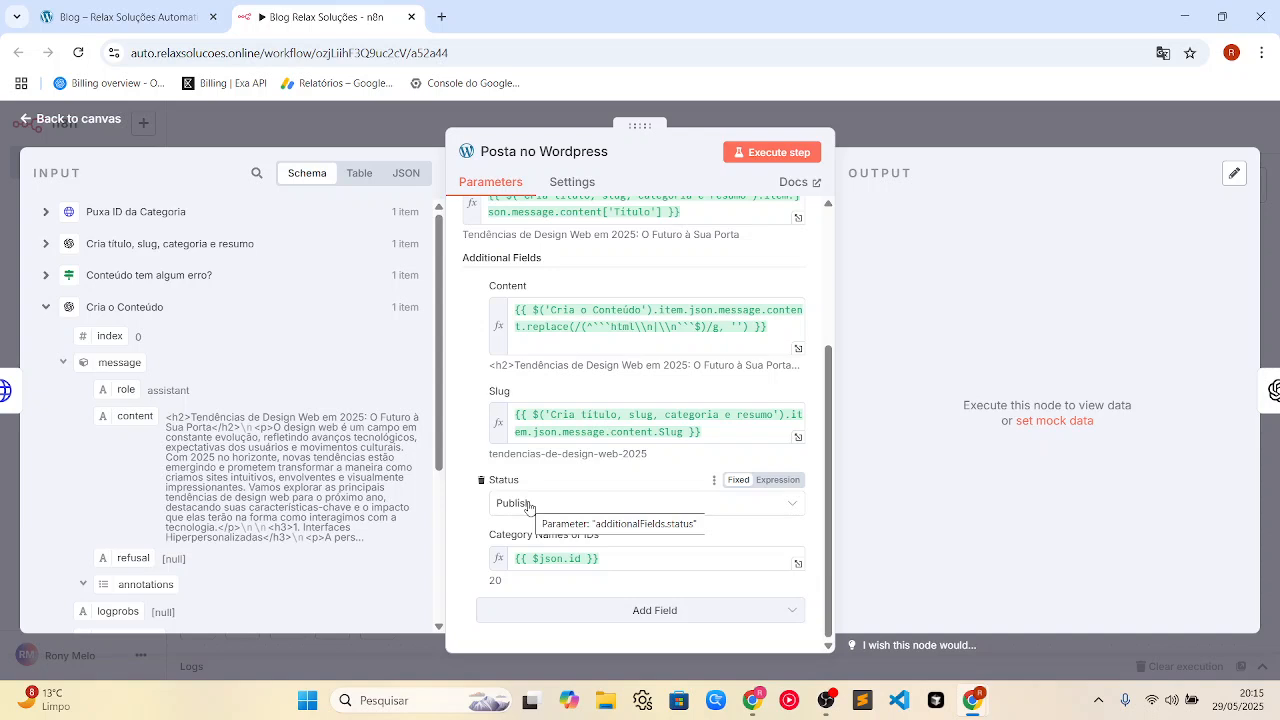
{"action": "left_click", "coordinate": [529, 505]}
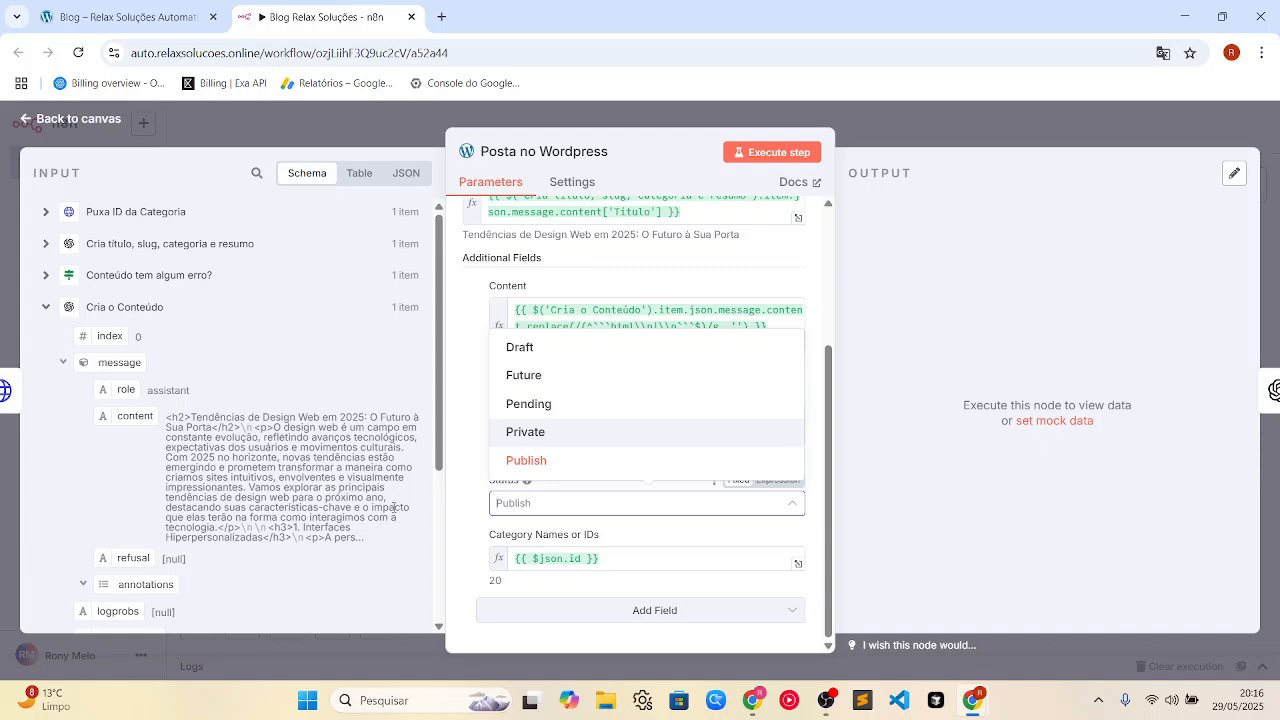
{"action": "left_click", "coordinate": [462, 427]}
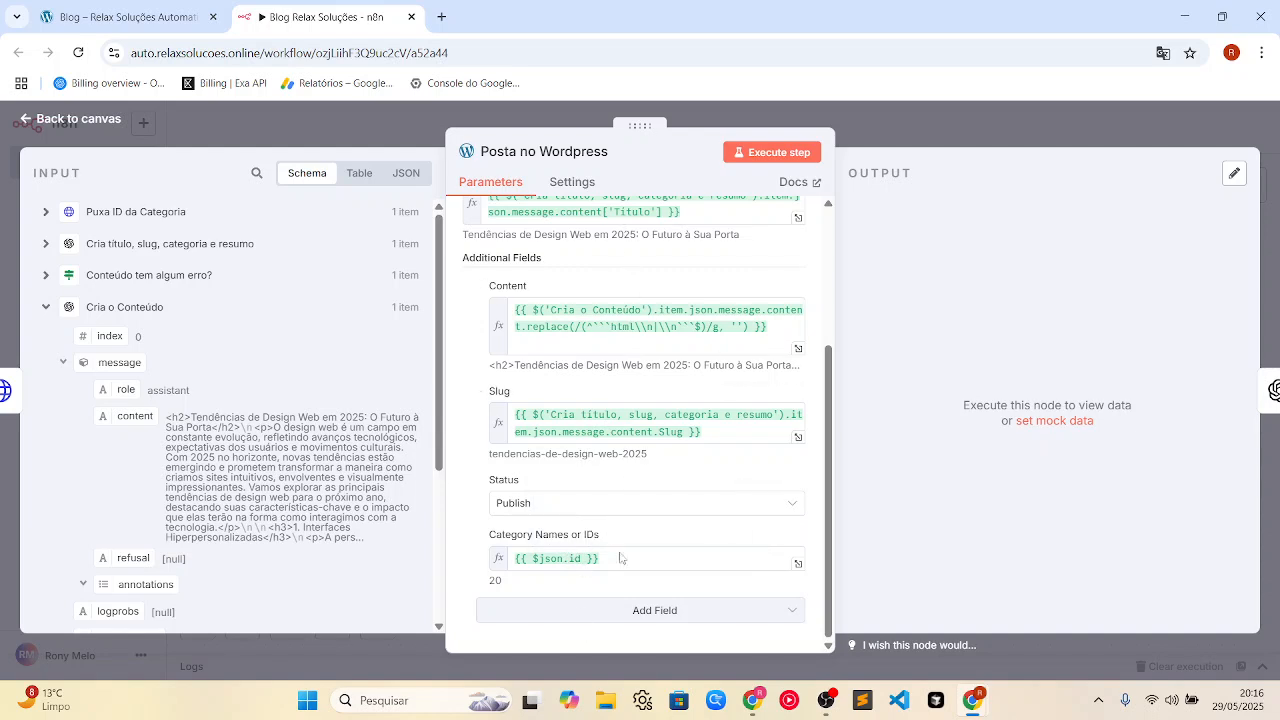
{"action": "left_click", "coordinate": [772, 160]}
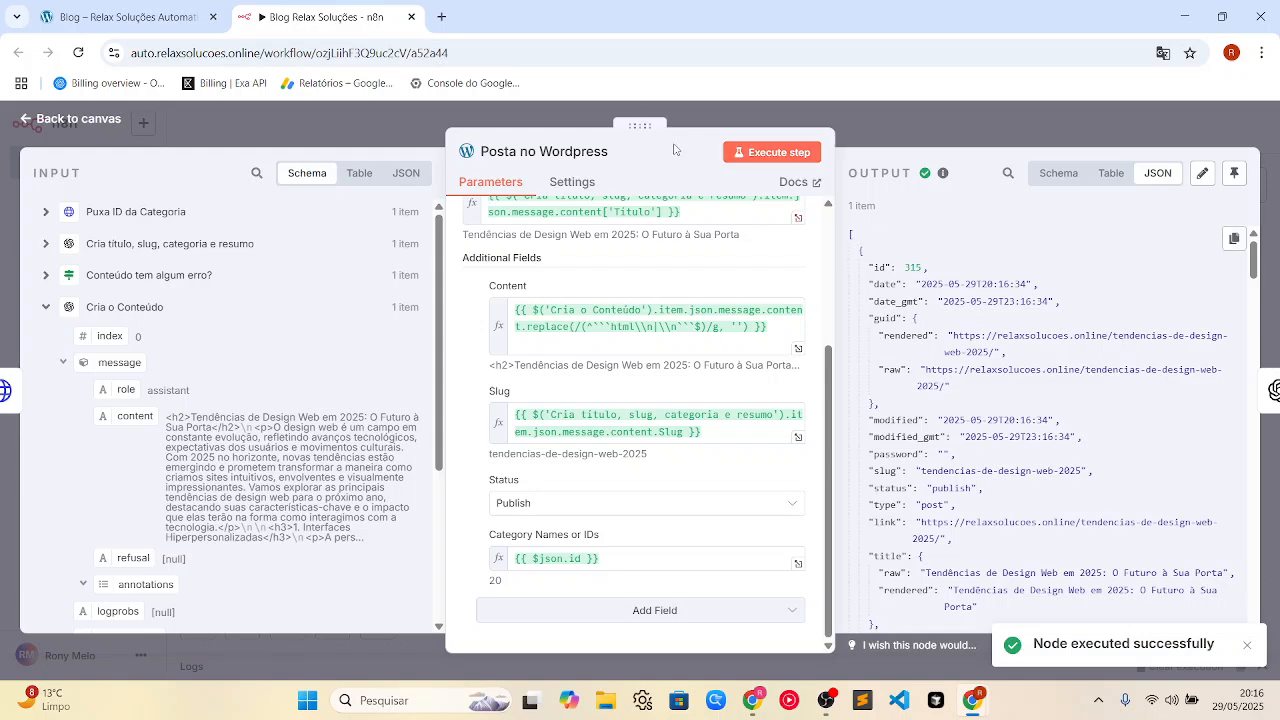
Switch to the WordPress blog page and reload it to look for the newly published post
{"action": "left_click", "coordinate": [150, 17]}
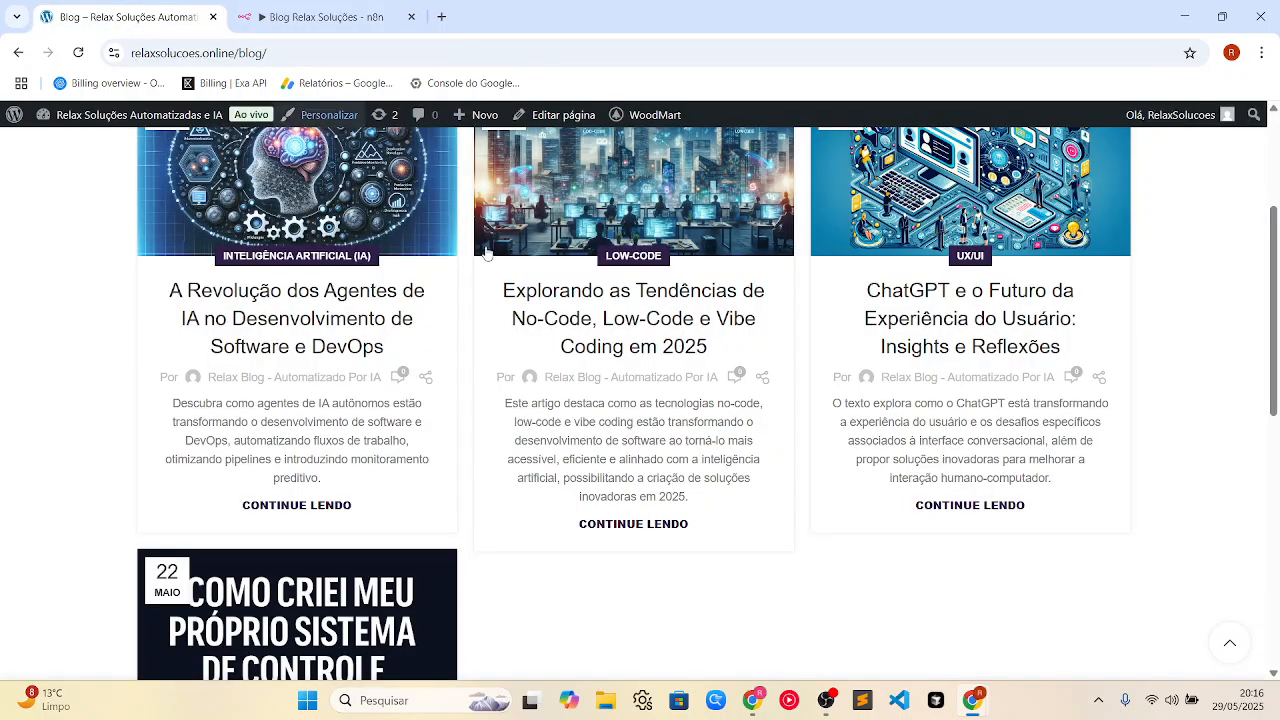
{"action": "scroll", "coordinate": [497, 268], "scroll_direction": "up", "scroll_amount": 2}
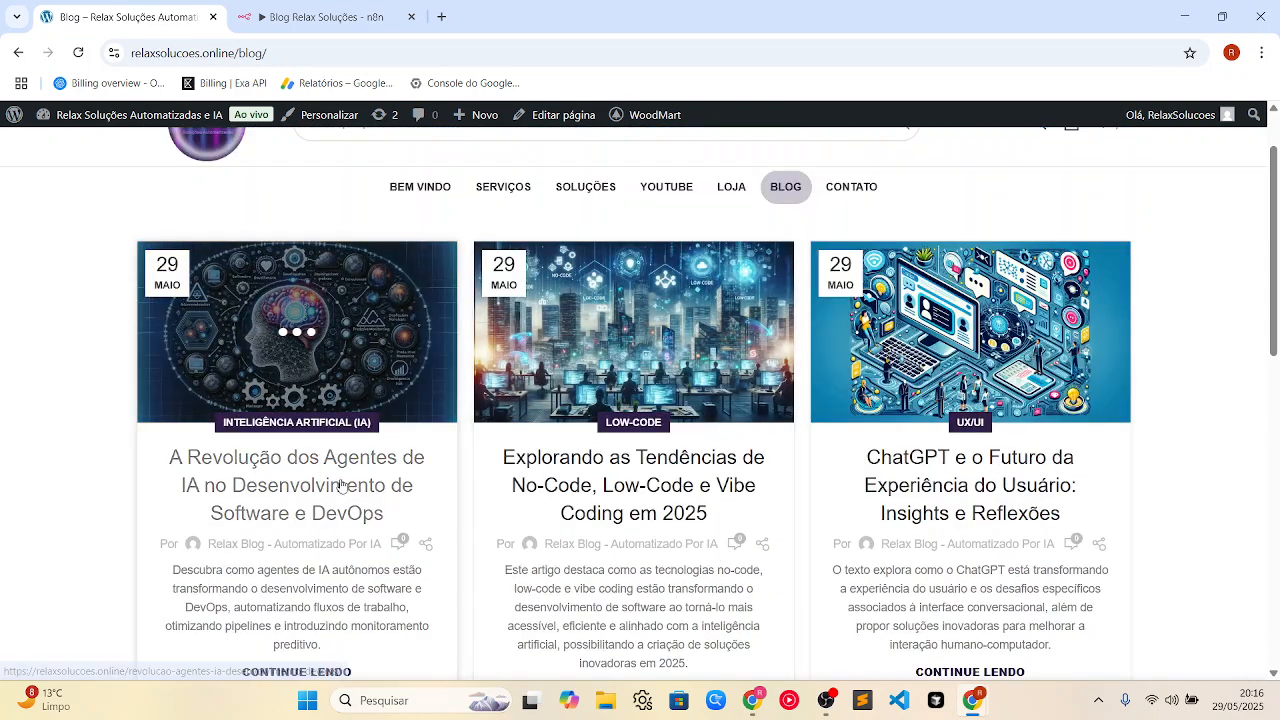
{"action": "left_click", "coordinate": [433, 49]}
{"action": "key", "text": "Return"}
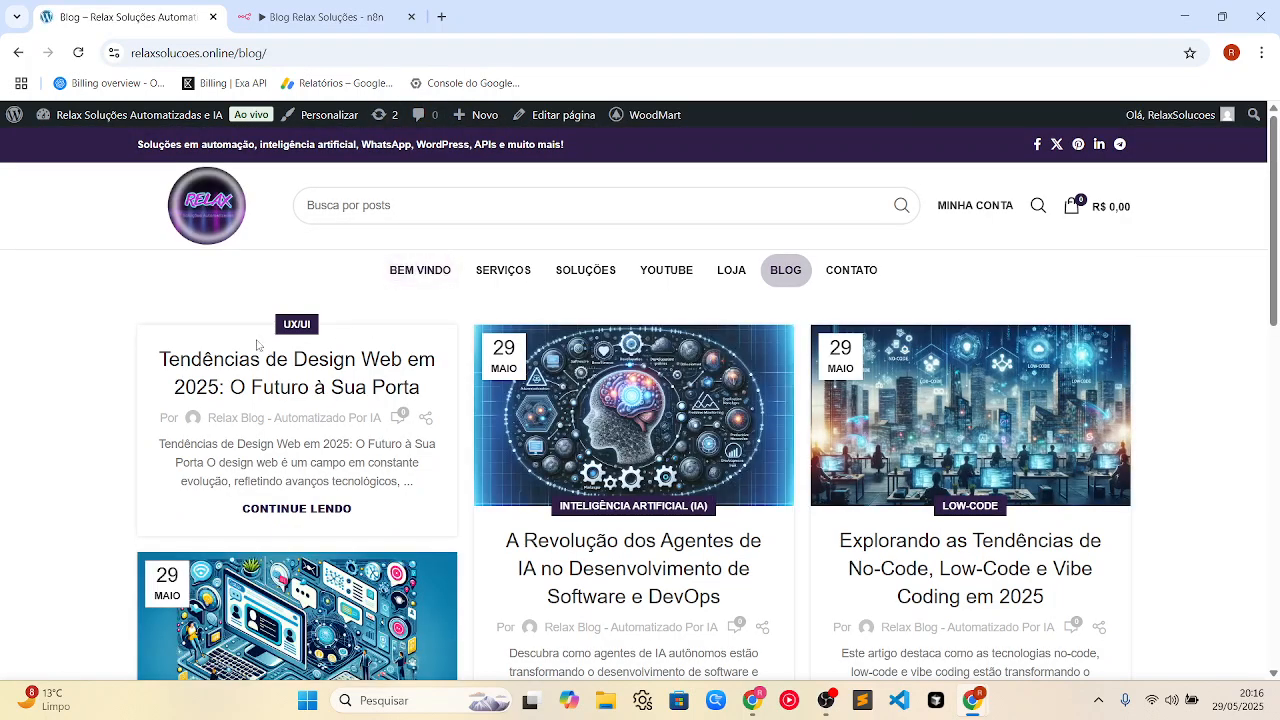
Open the new "Tendências de Design Web em 2025: O Futuro à Sua Porta" post, read through its sections, and return to the blog list
{"action": "left_click", "coordinate": [221, 370]}
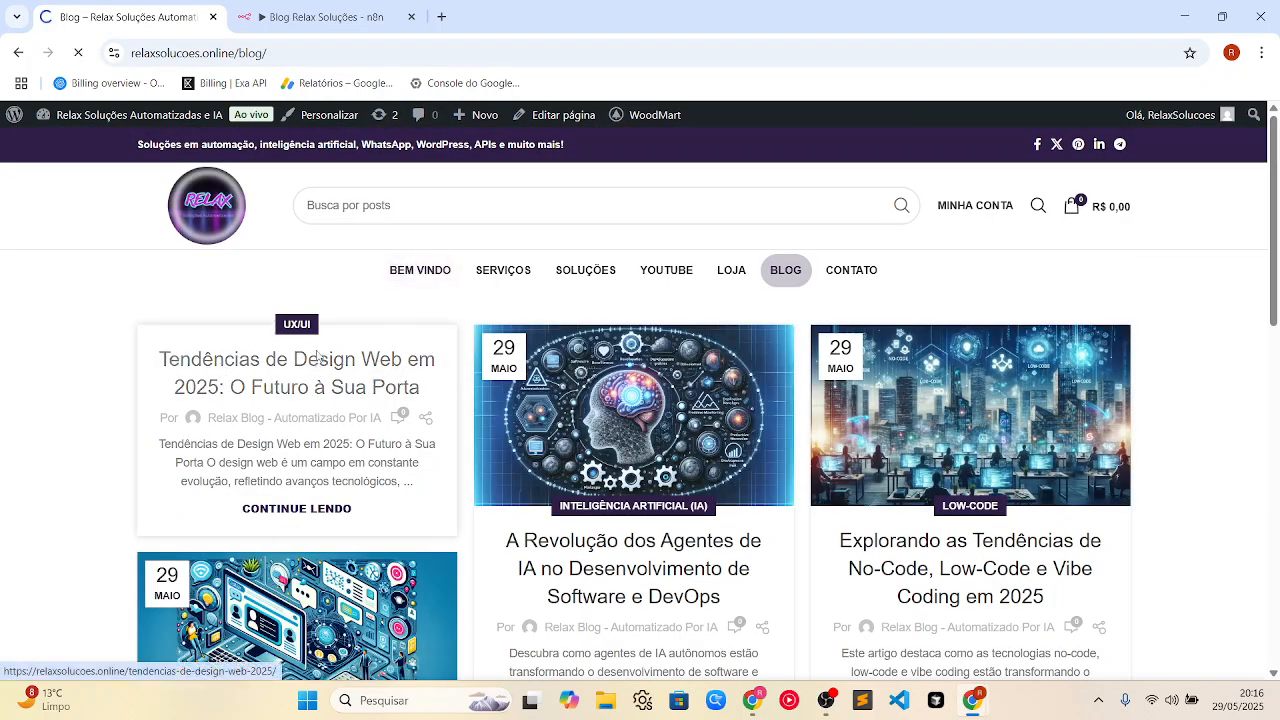
{"action": "left_click_drag", "start_coordinate": [285, 377], "coordinate": [986, 378]}
{"action": "scroll", "coordinate": [700, 460], "scroll_direction": "down", "scroll_amount": 2}
{"action": "left_click_drag", "start_coordinate": [218, 298], "coordinate": [970, 641]}
{"action": "scroll", "coordinate": [826, 512], "scroll_direction": "down", "scroll_amount": 1}
{"action": "left_click", "coordinate": [826, 512]}
{"action": "scroll", "coordinate": [826, 512], "scroll_direction": "down", "scroll_amount": 6}
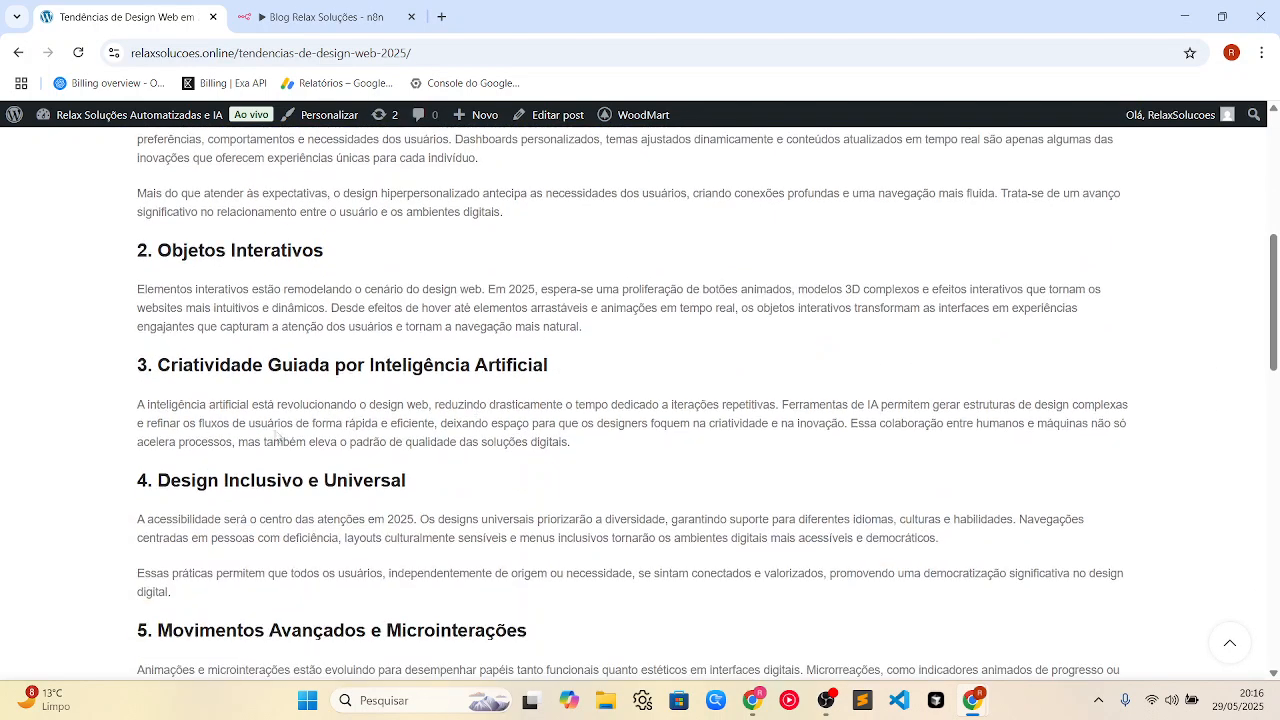
{"action": "scroll", "coordinate": [254, 414], "scroll_direction": "down", "scroll_amount": 5}
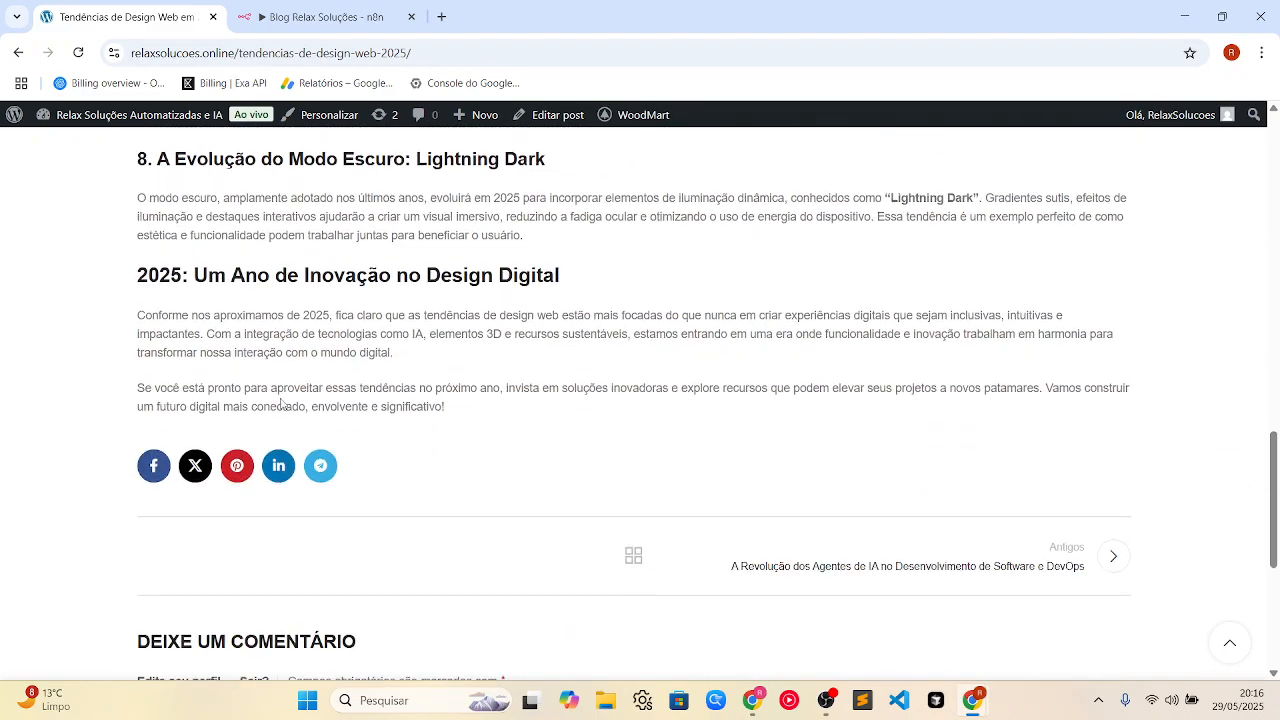
{"action": "scroll", "coordinate": [316, 387], "scroll_direction": "up", "scroll_amount": 20}
{"action": "left_click", "coordinate": [18, 52]}
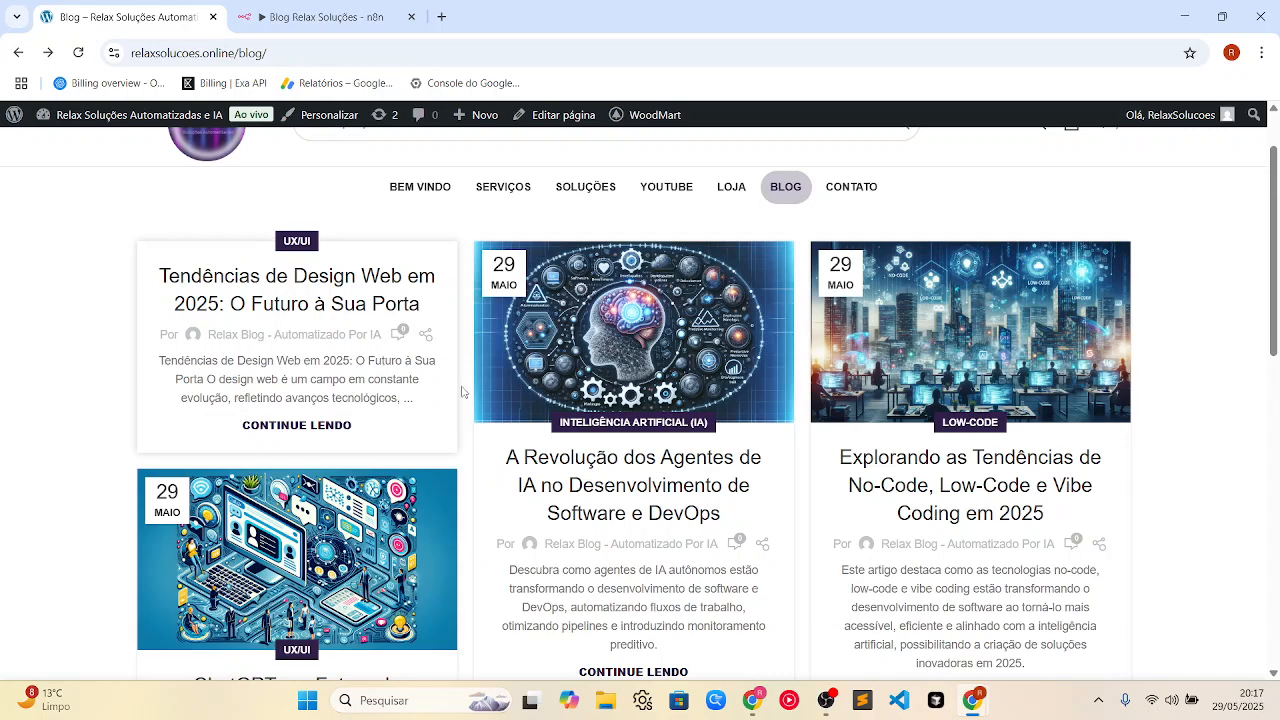
Compare the new post card's excerpt with the opening text of the full post, then go back to the n8n workflow canvas
{"action": "left_click_drag", "start_coordinate": [161, 358], "coordinate": [411, 404]}
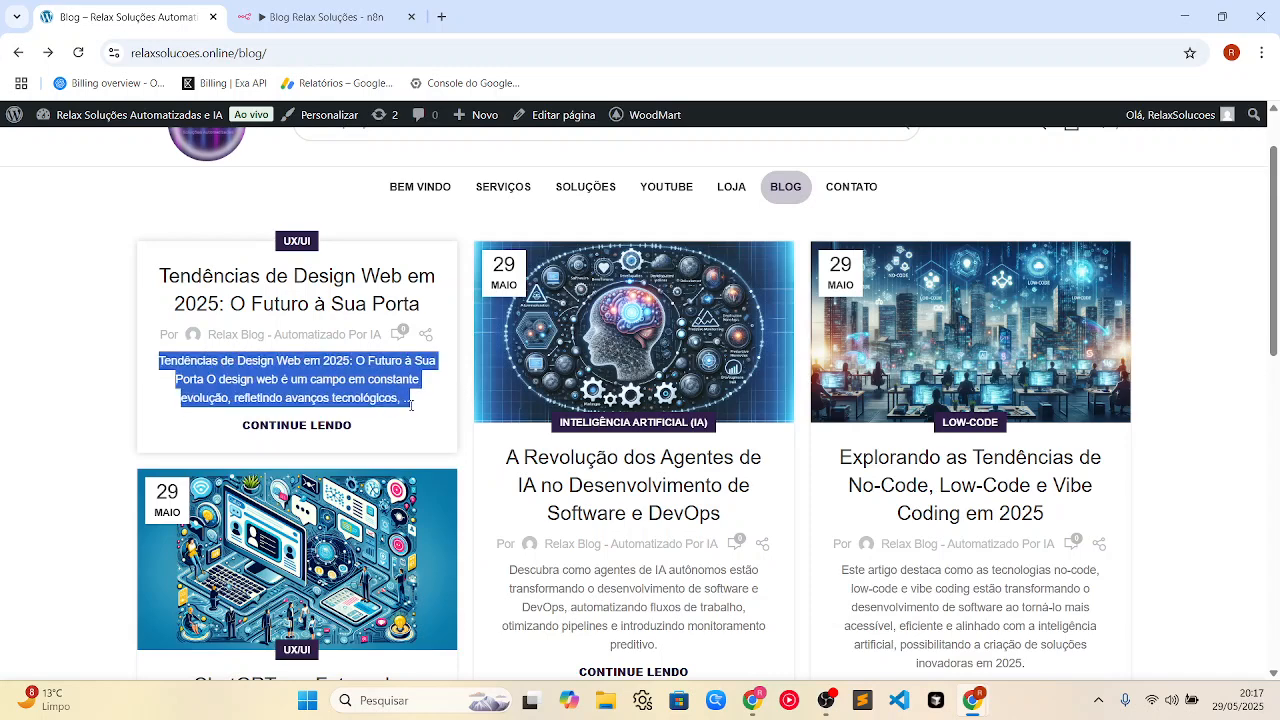
{"action": "left_click", "coordinate": [323, 427]}
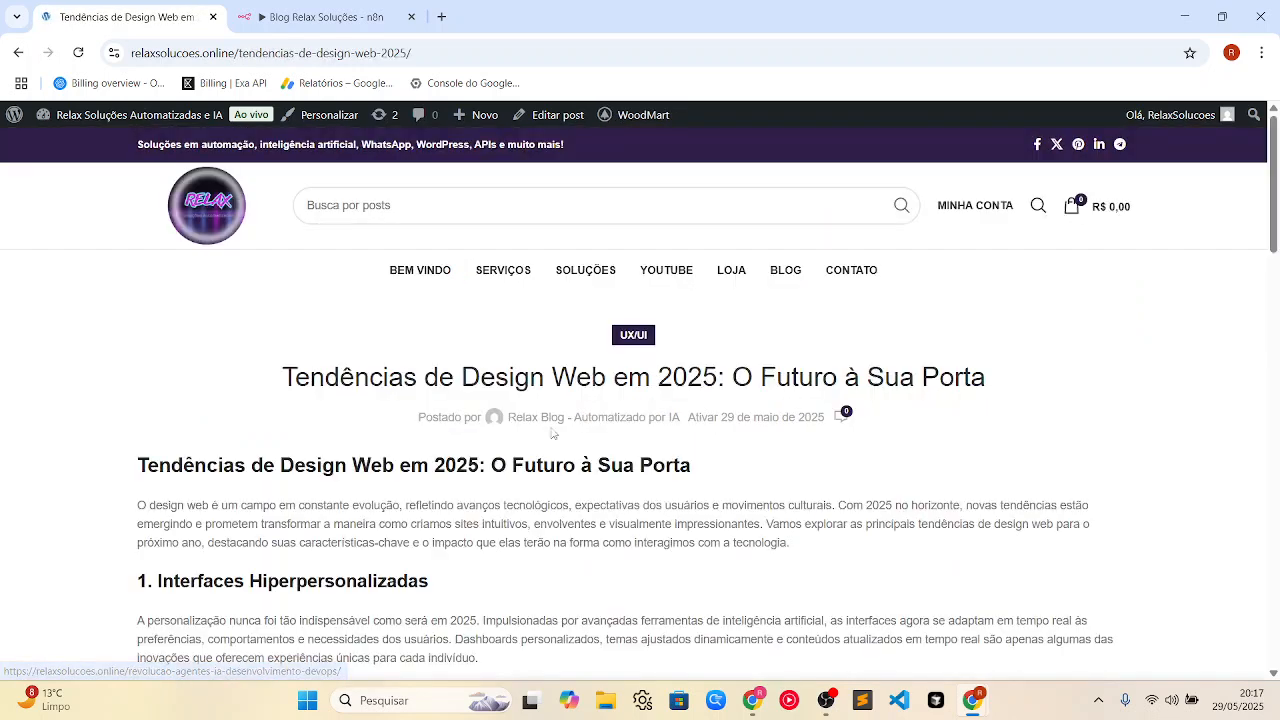
{"action": "left_click_drag", "start_coordinate": [281, 465], "coordinate": [781, 620]}
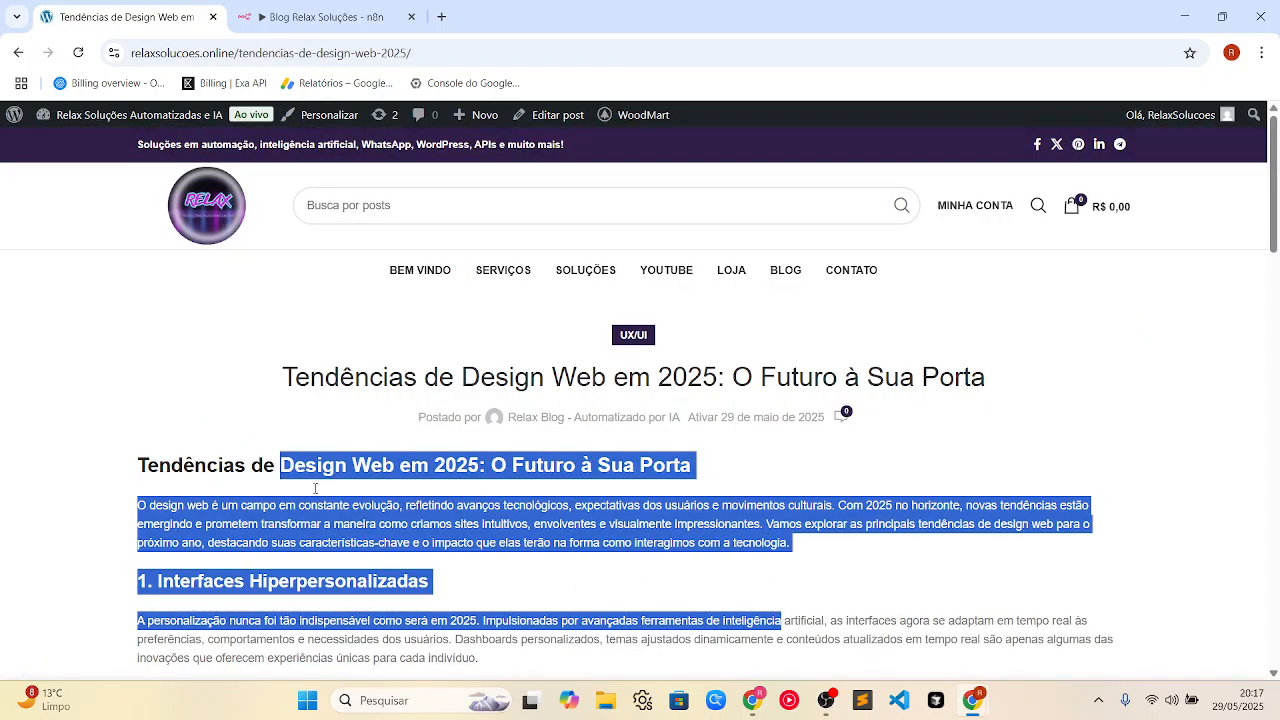
{"action": "left_click", "coordinate": [17, 53]}
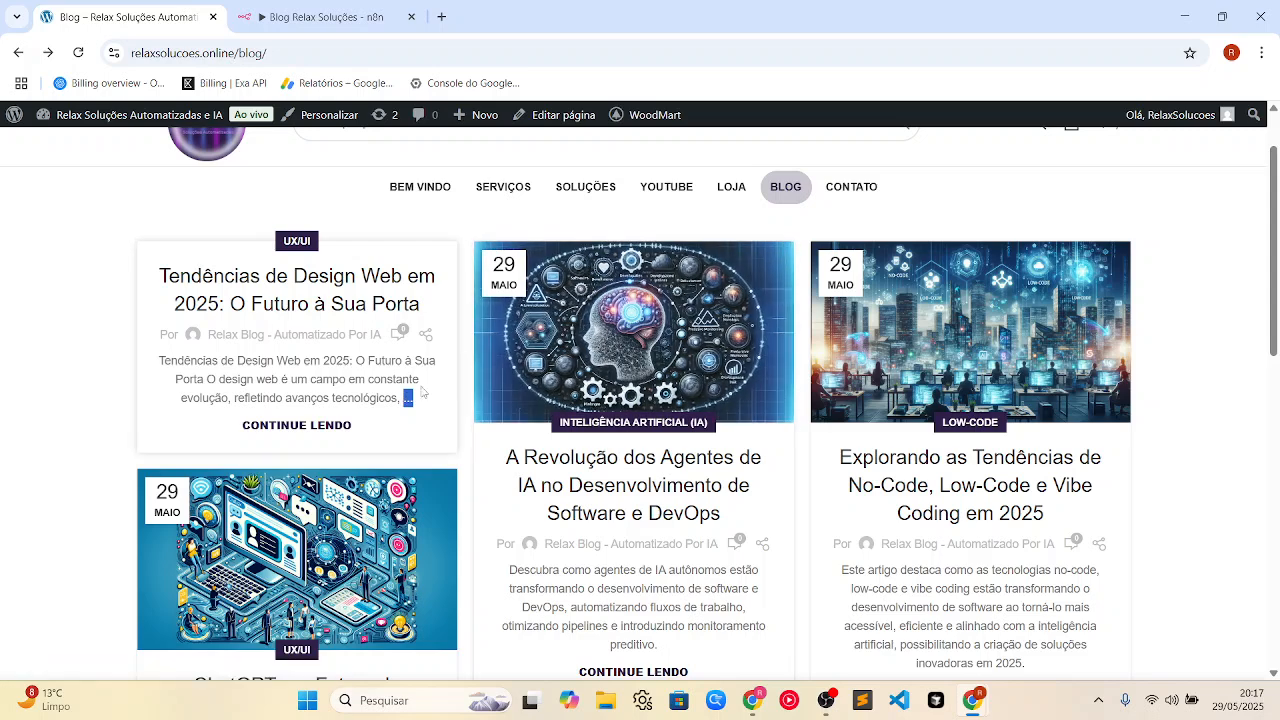
{"action": "left_click", "coordinate": [330, 17]}
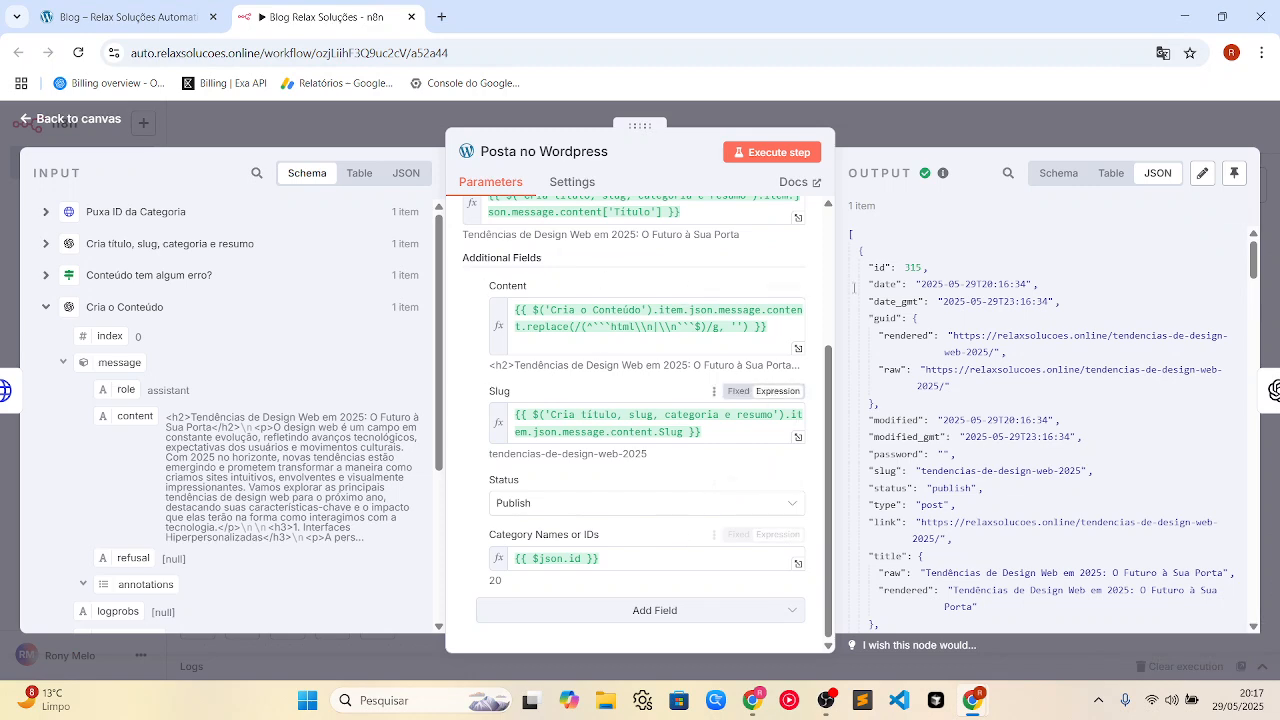
{"action": "left_click", "coordinate": [896, 118]}
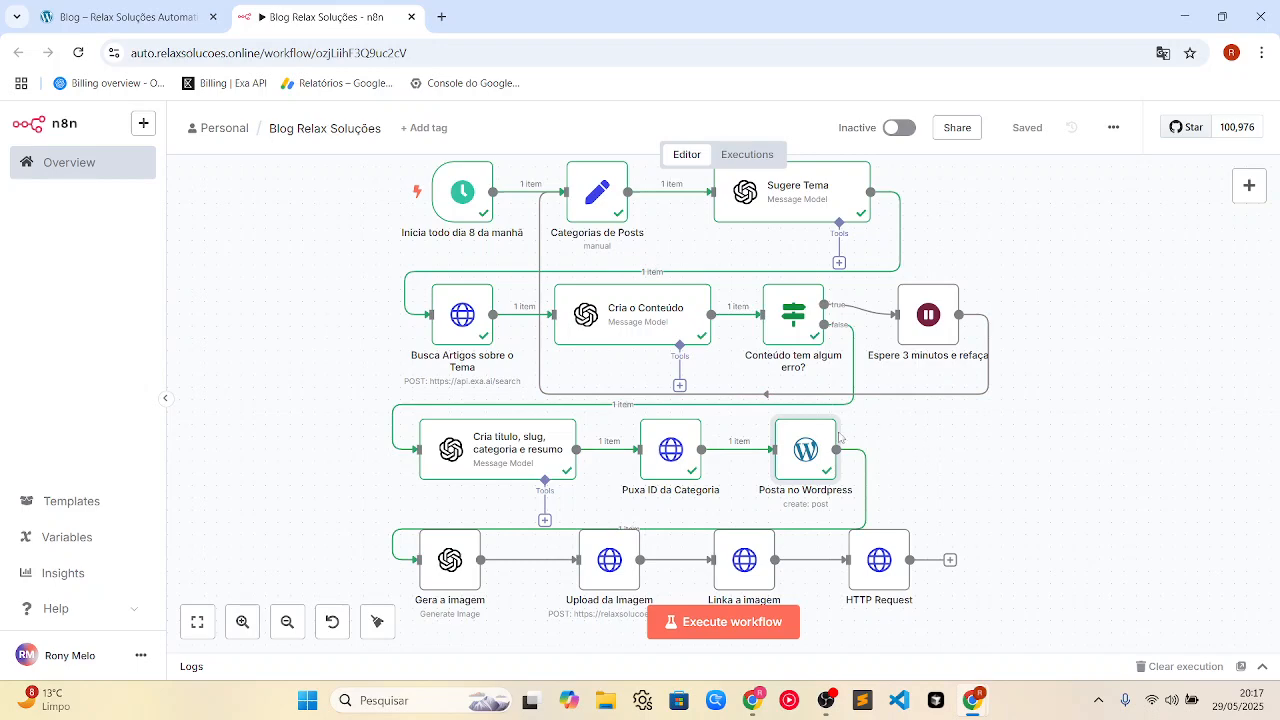
Review the Gera a imagem node's available image models and view its full prompt expression with the resolved result
{"action": "double_click", "coordinate": [452, 563]}
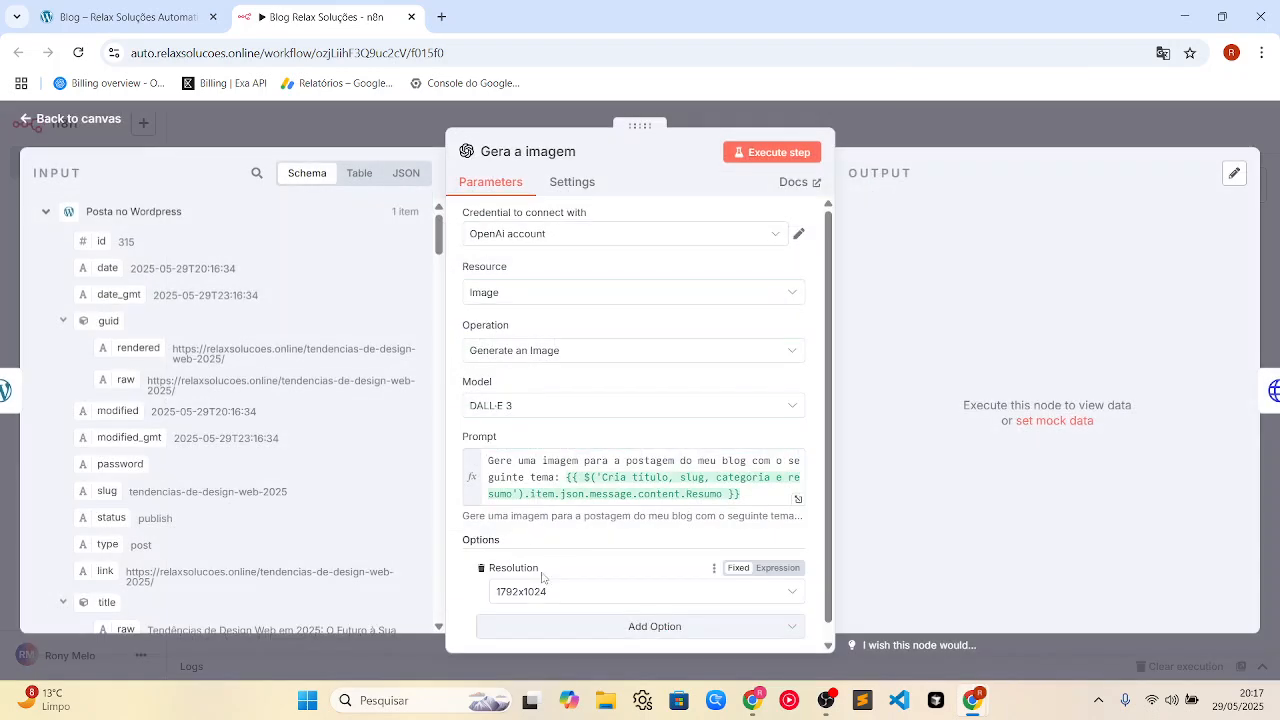
{"action": "left_click", "coordinate": [514, 410]}
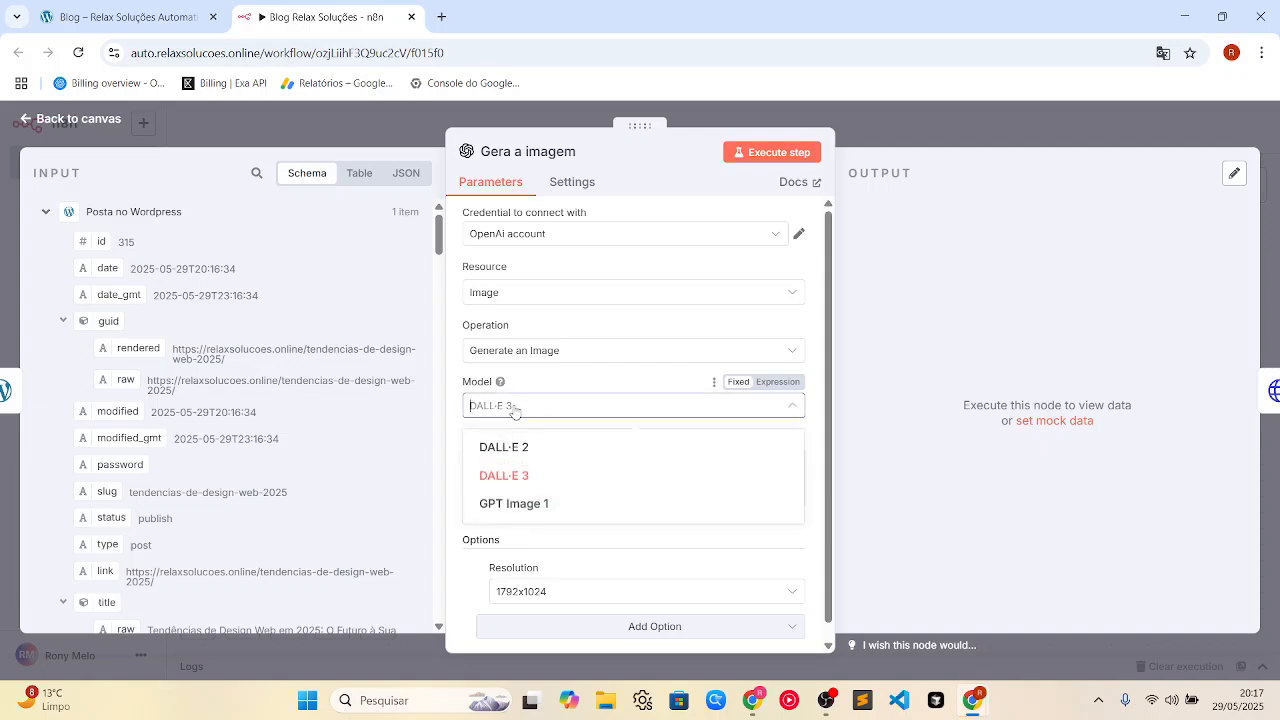
{"action": "left_click", "coordinate": [550, 390]}
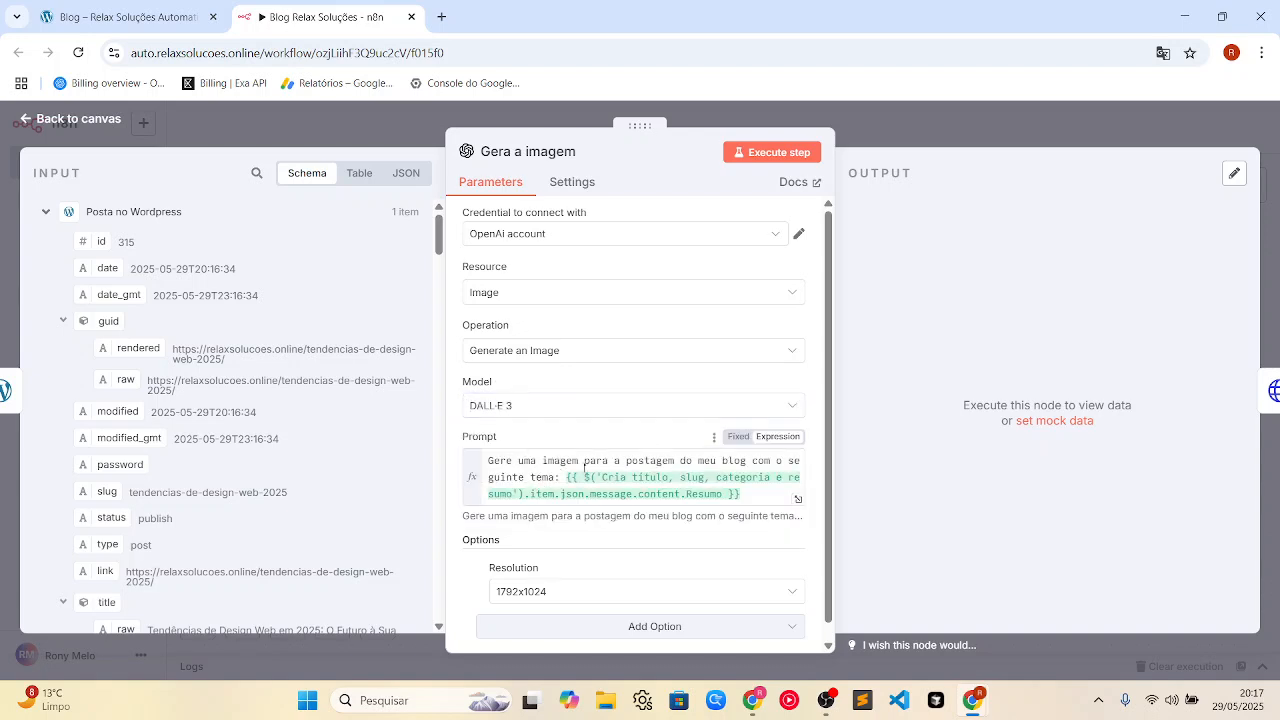
{"action": "left_click", "coordinate": [798, 499]}
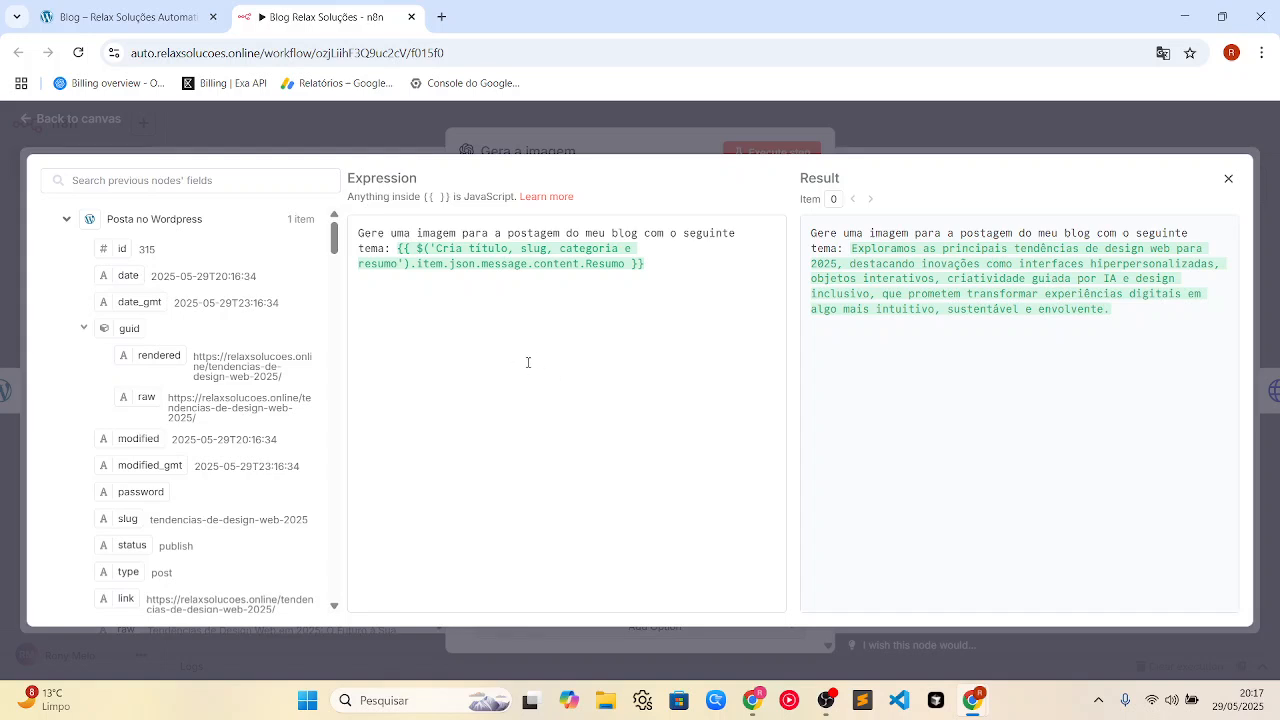
Examine the Resumo field from the "Cria título, slug, categoria e resumo" node that feeds the image prompt, then close the expression editor
{"action": "left_click", "coordinate": [66, 219]}
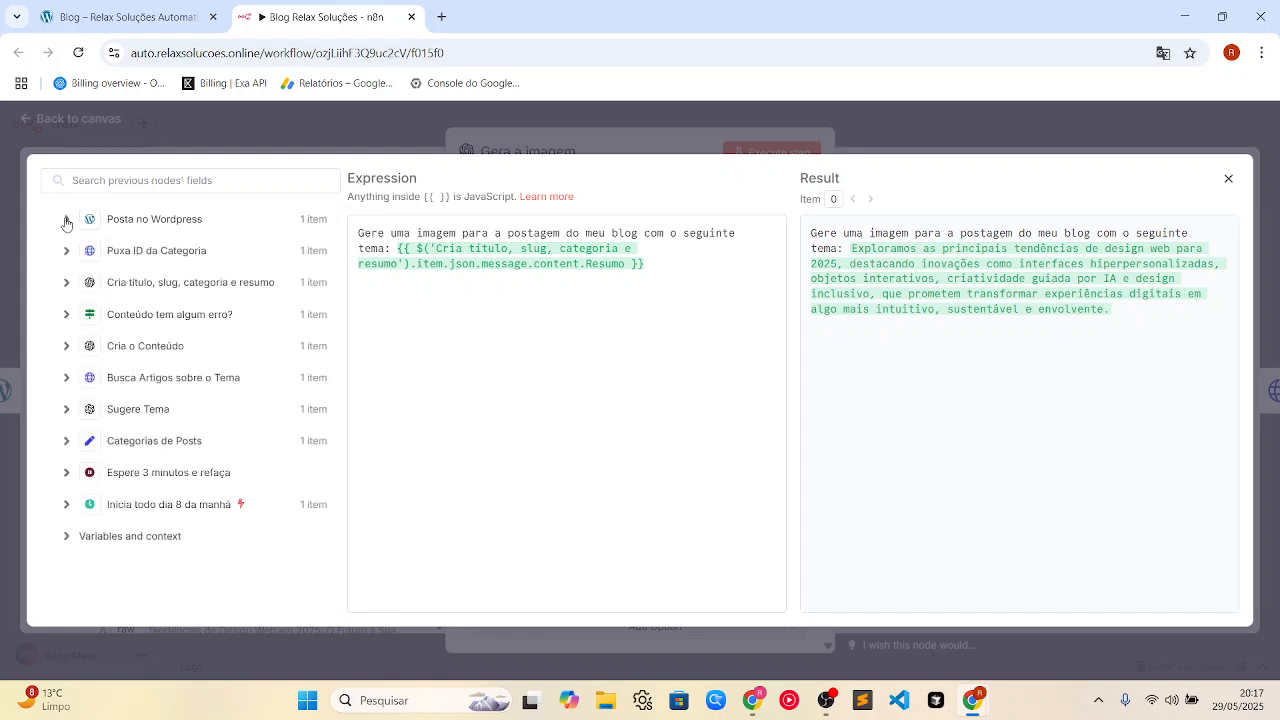
{"action": "left_click", "coordinate": [67, 283]}
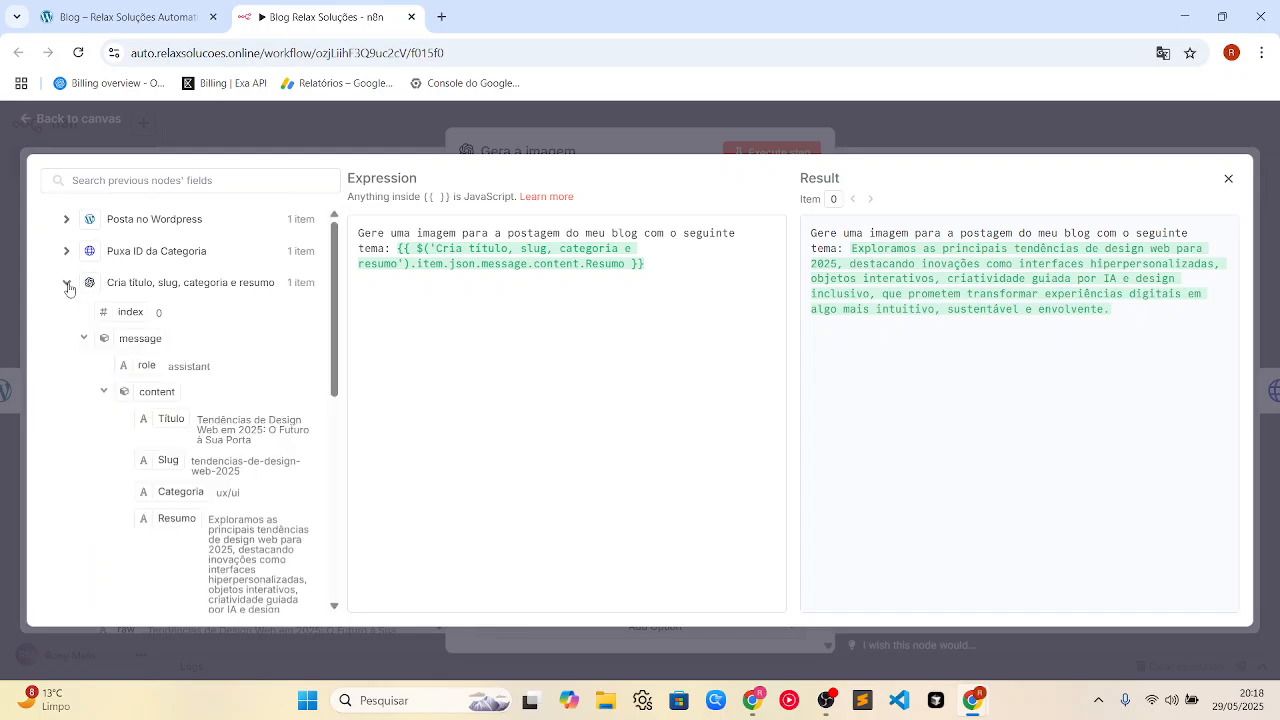
{"action": "scroll", "coordinate": [261, 409], "scroll_direction": "down", "scroll_amount": 1}
{"action": "scroll", "coordinate": [261, 409], "scroll_direction": "down", "scroll_amount": 1}
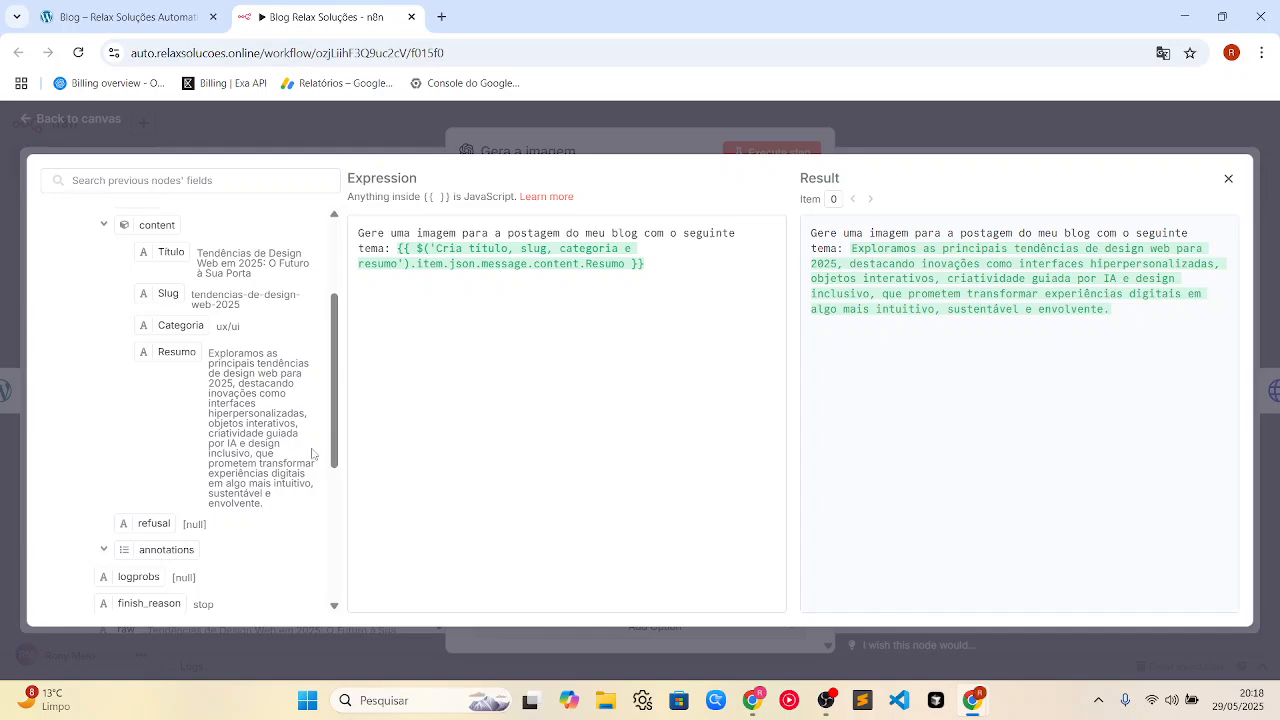
{"action": "left_click", "coordinate": [539, 119]}
Execute the Gera a imagem node to generate the image and check its available resolution options
{"action": "left_click", "coordinate": [768, 152]}
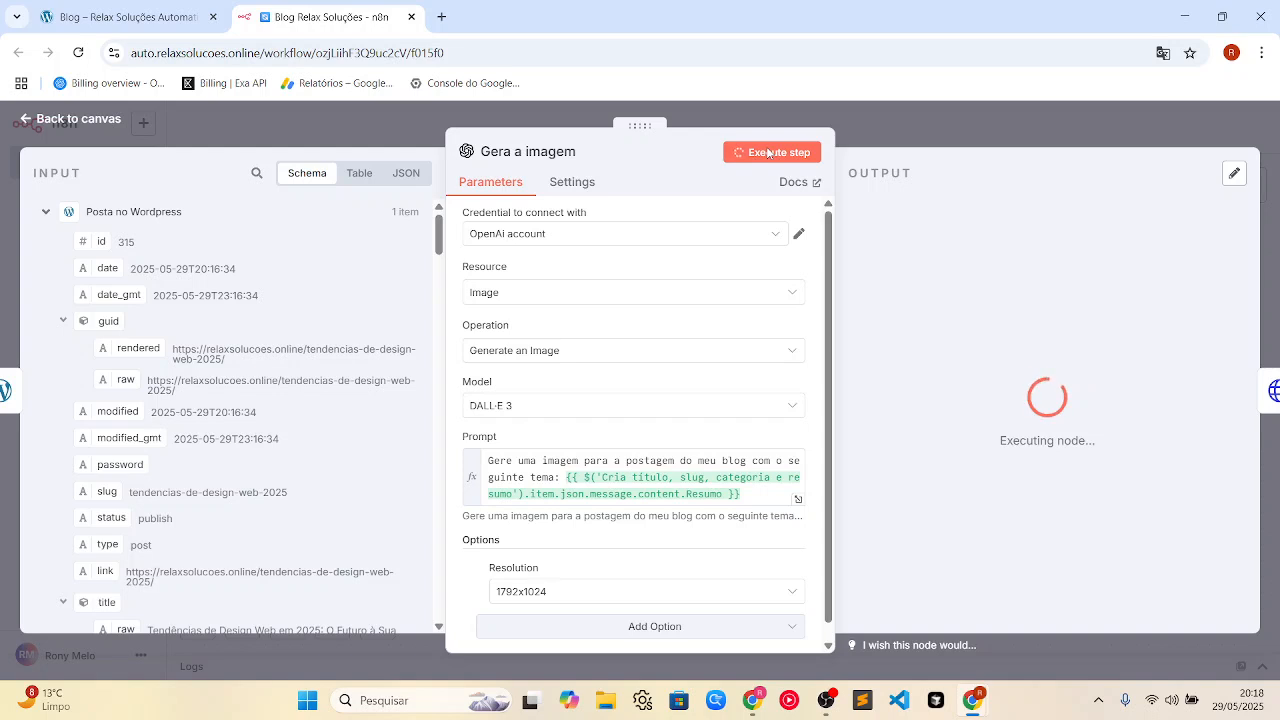
{"action": "scroll", "coordinate": [600, 608], "scroll_direction": "down", "scroll_amount": 1}
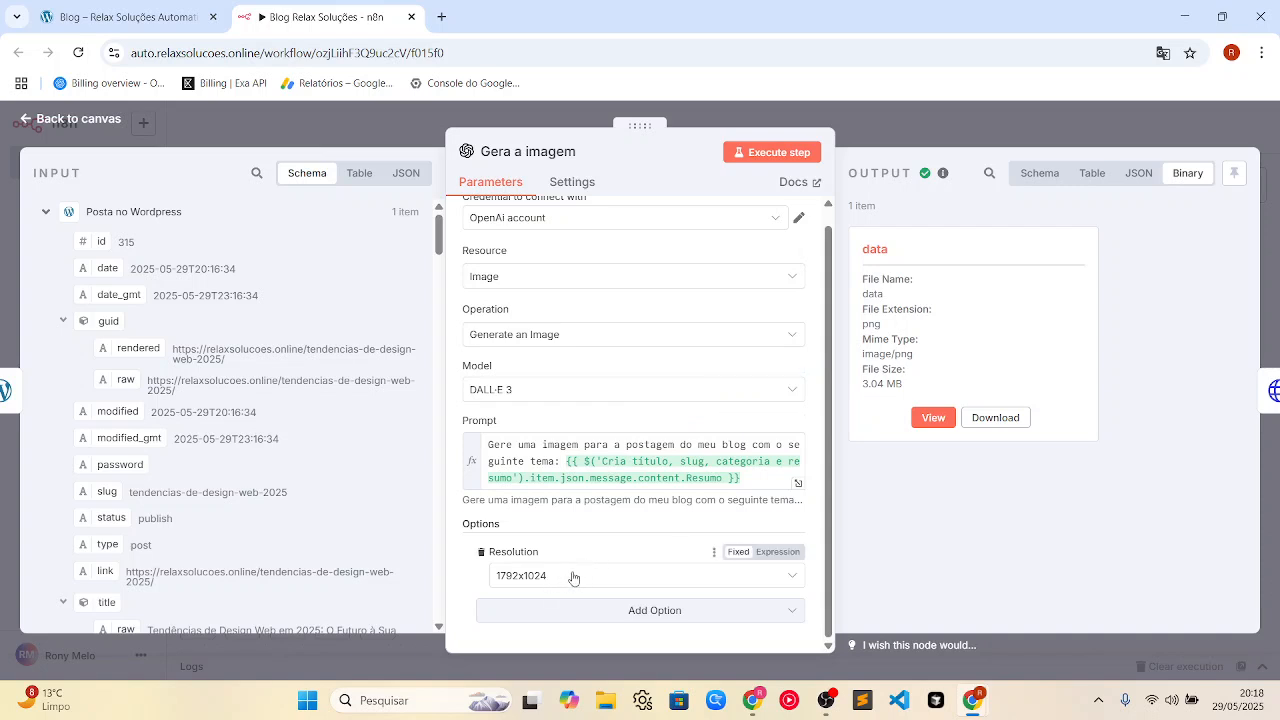
{"action": "left_click", "coordinate": [540, 582]}
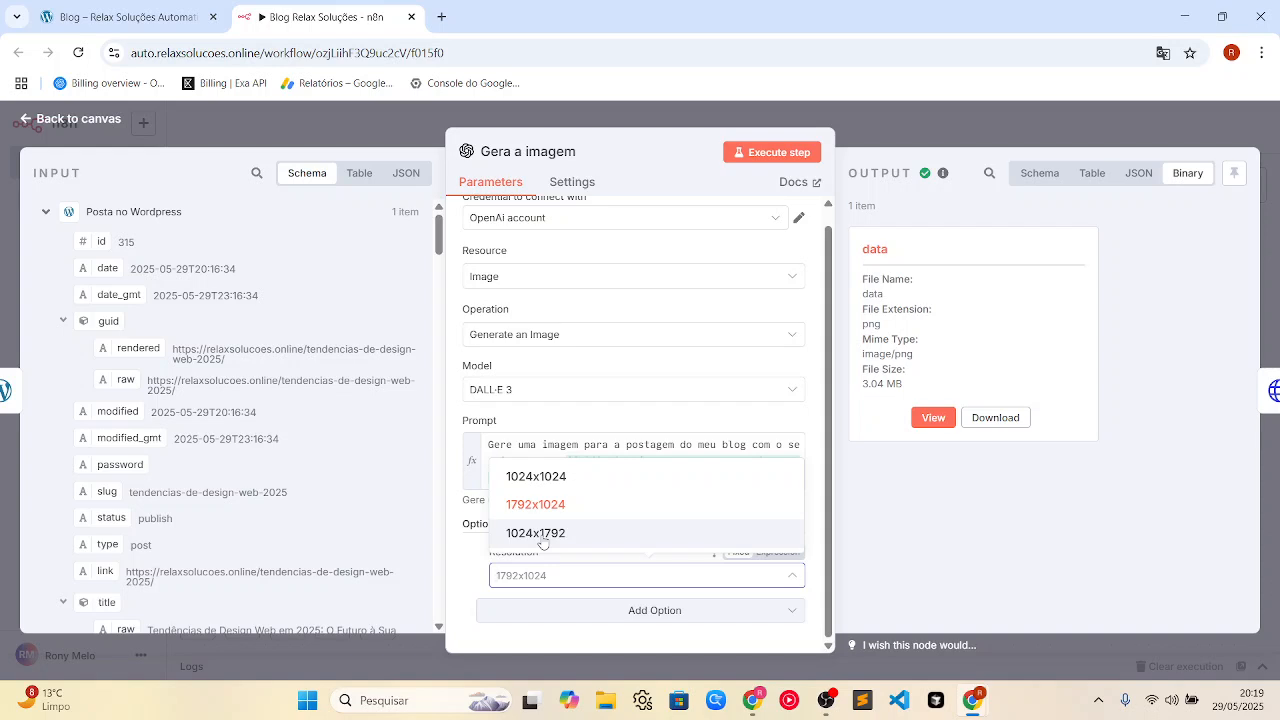
{"action": "left_click", "coordinate": [459, 547]}
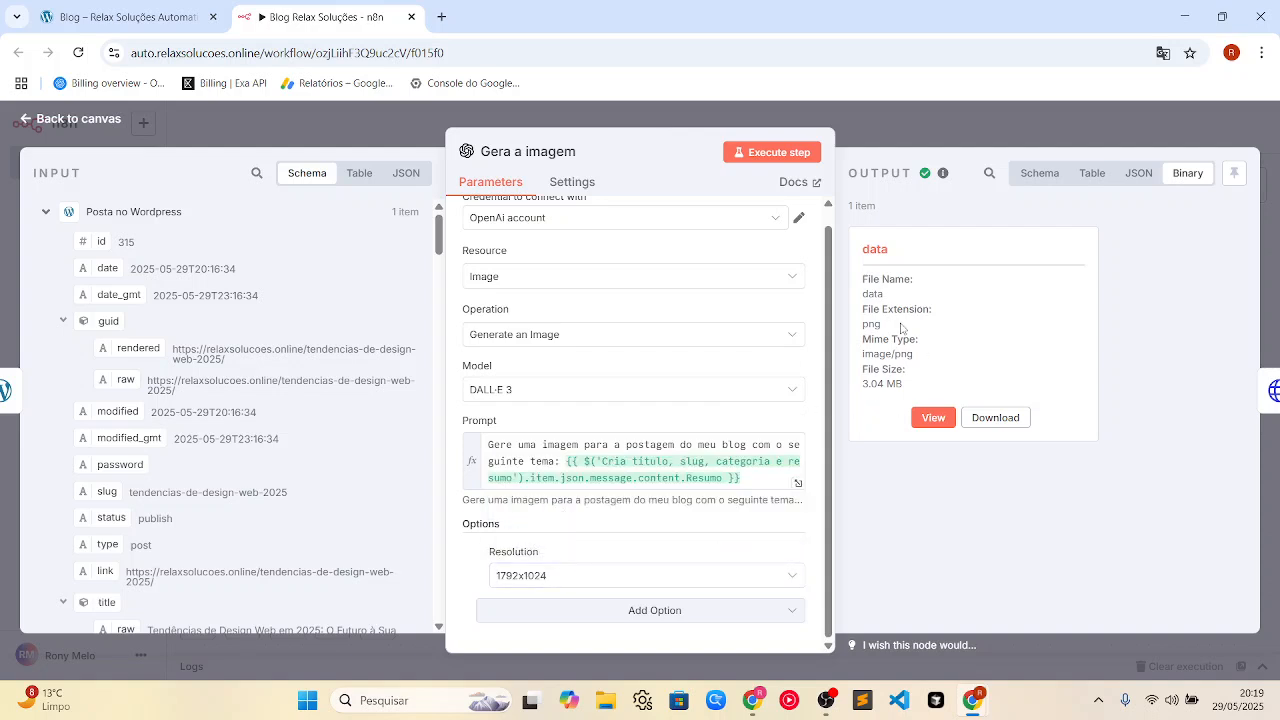
View the generated image, check it against the node's model options and resolved prompt, and return to the workflow canvas
{"action": "left_click", "coordinate": [936, 418]}
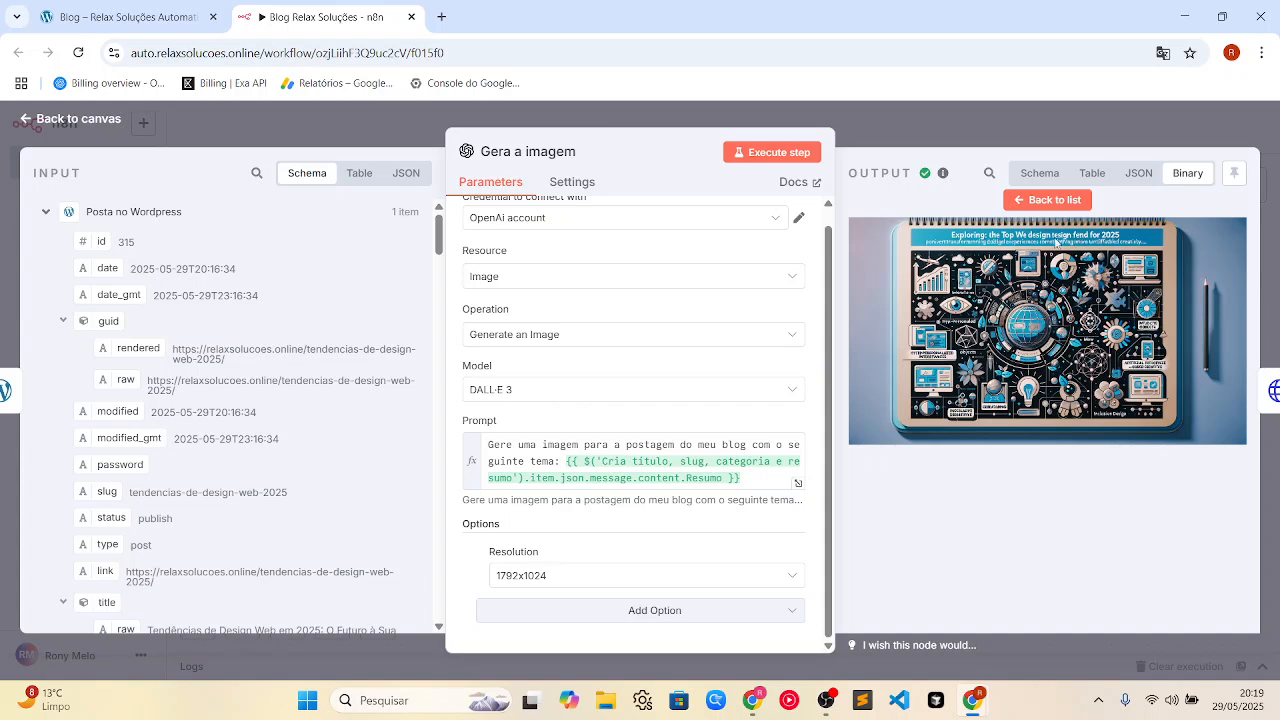
{"action": "left_click", "coordinate": [642, 398]}
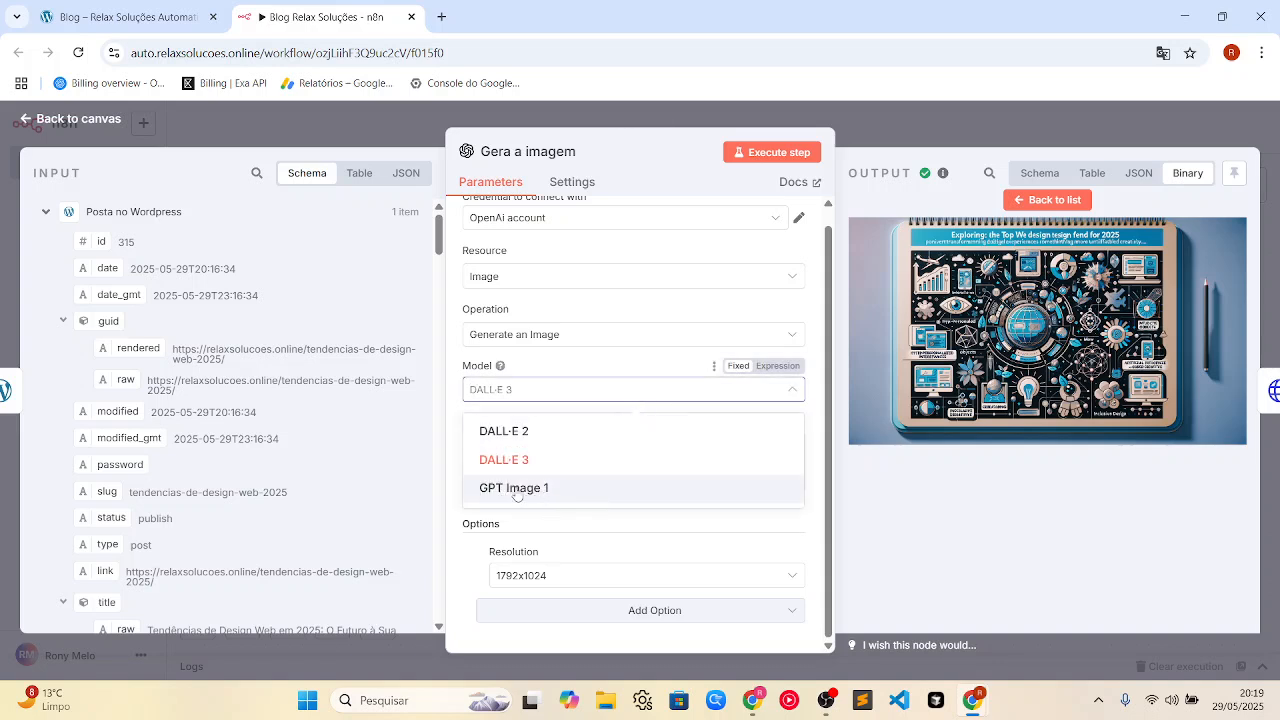
{"action": "left_click", "coordinate": [612, 366]}
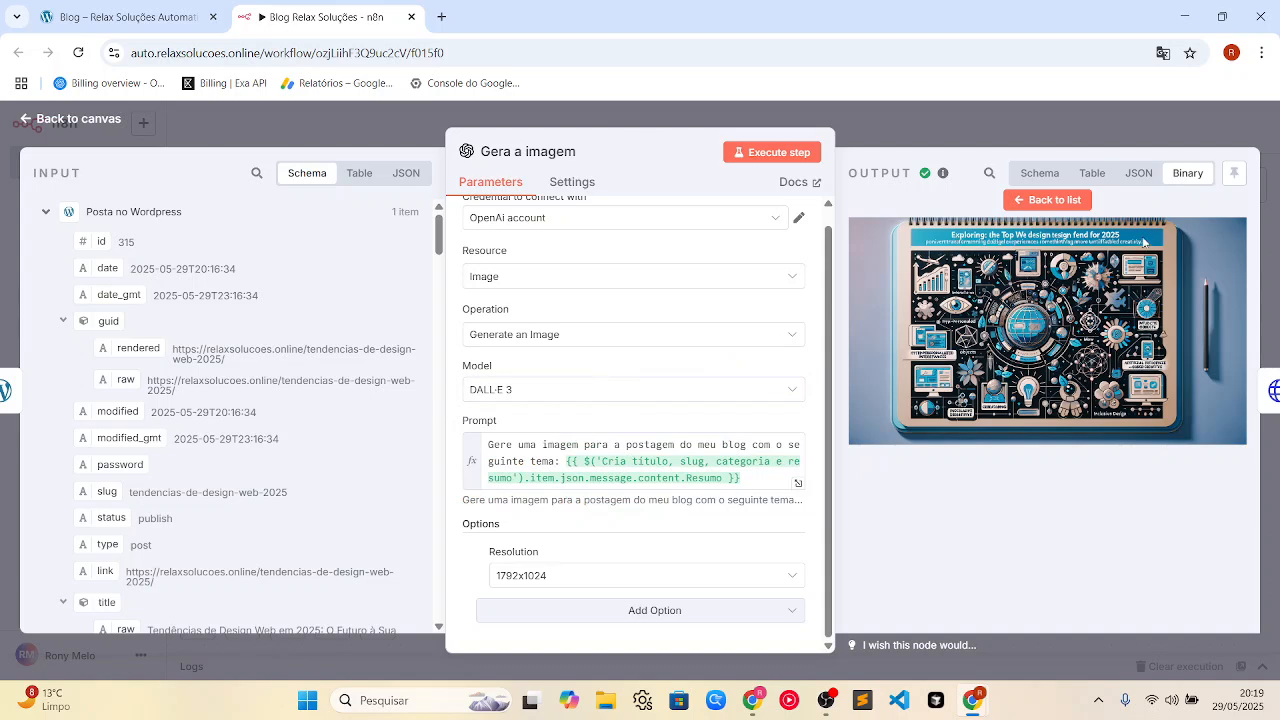
{"action": "left_click", "coordinate": [528, 445]}
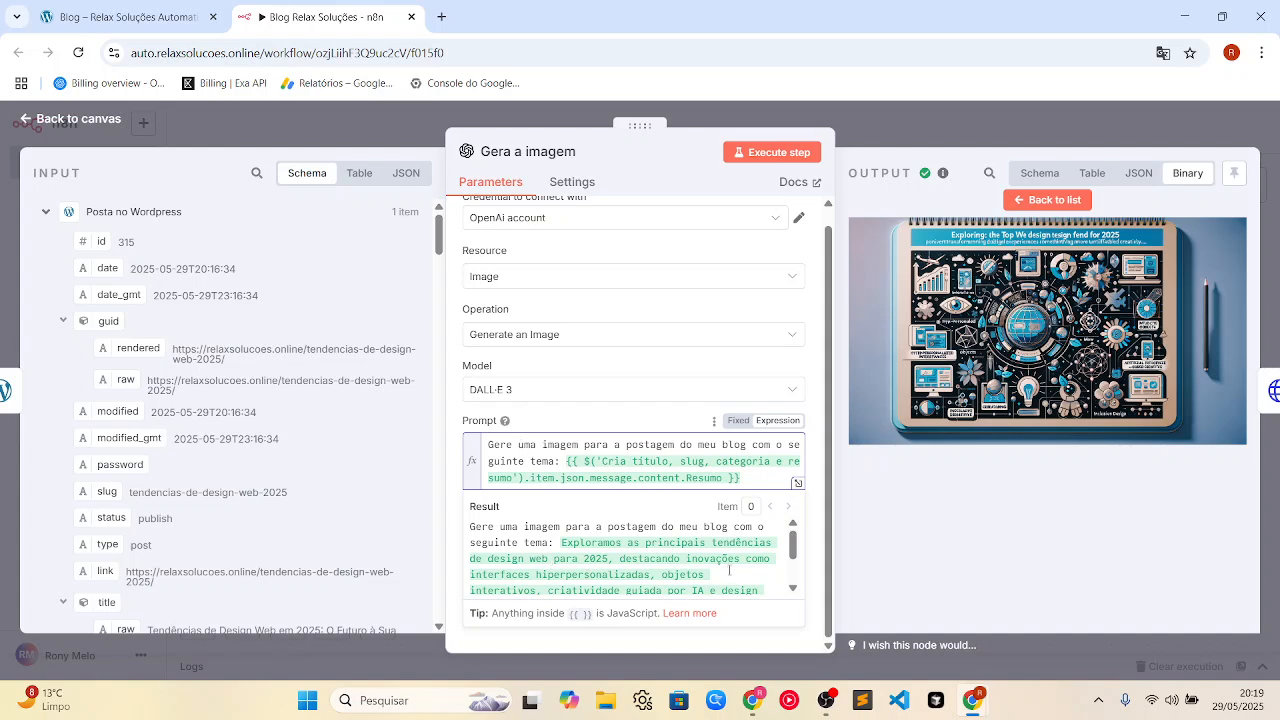
{"action": "left_click", "coordinate": [852, 114]}
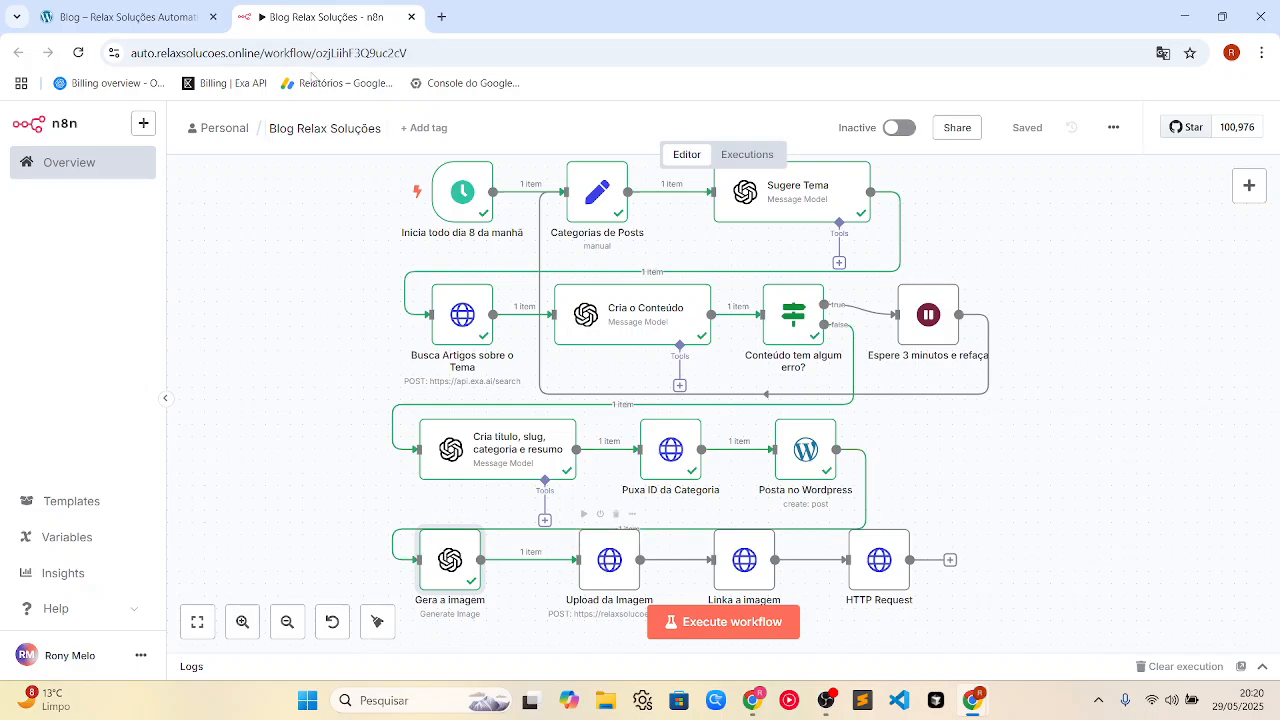
Open the WordPress admin dashboard in a new tab and look through the images in its media library
{"action": "left_click", "coordinate": [120, 17]}
{"action": "mouse_move", "coordinate": [70, 114]}
{"action": "right_click", "coordinate": [57, 152]}
{"action": "left_click", "coordinate": [95, 170]}
{"action": "left_click", "coordinate": [325, 12]}
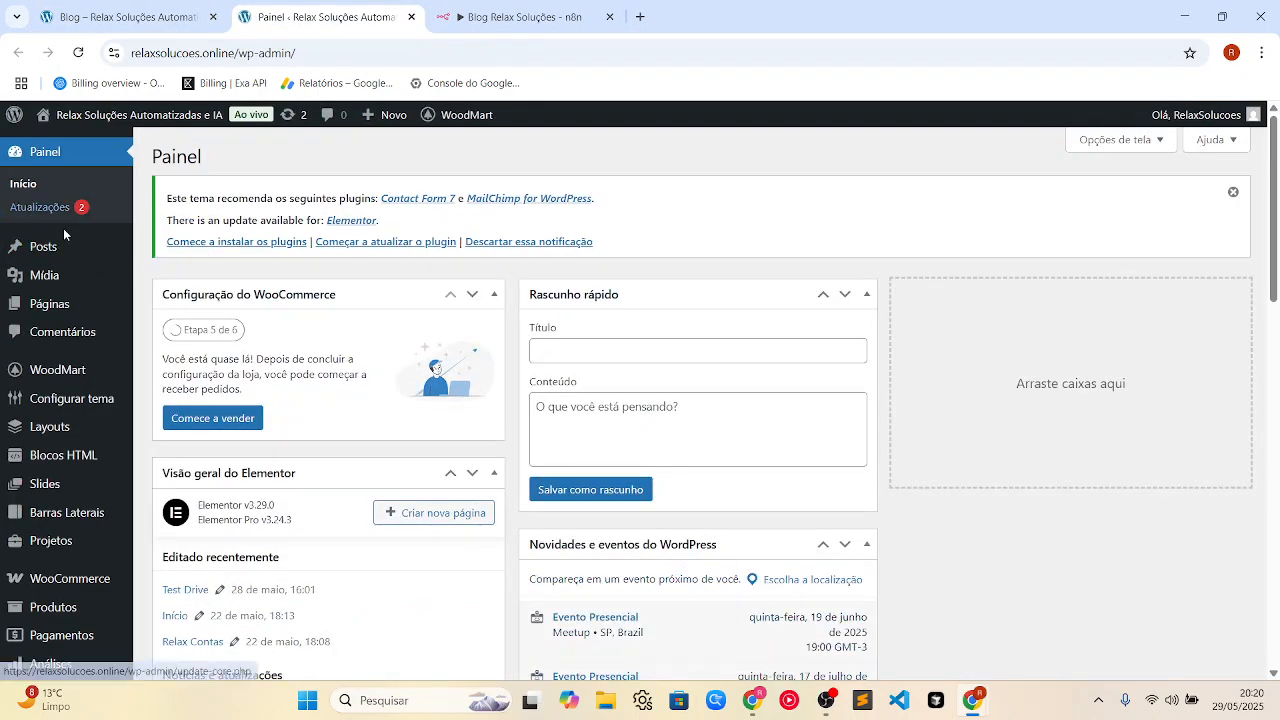
{"action": "left_click", "coordinate": [160, 277]}
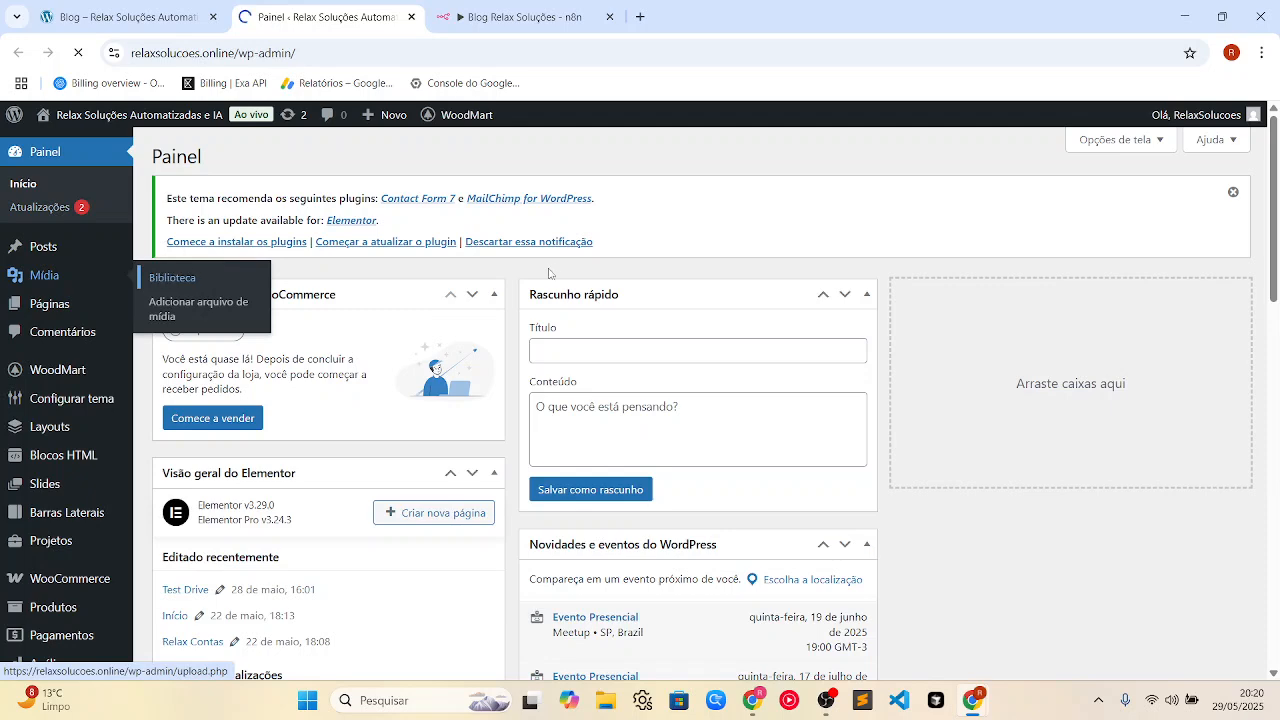
{"action": "scroll", "coordinate": [613, 307], "scroll_direction": "down", "scroll_amount": 1}
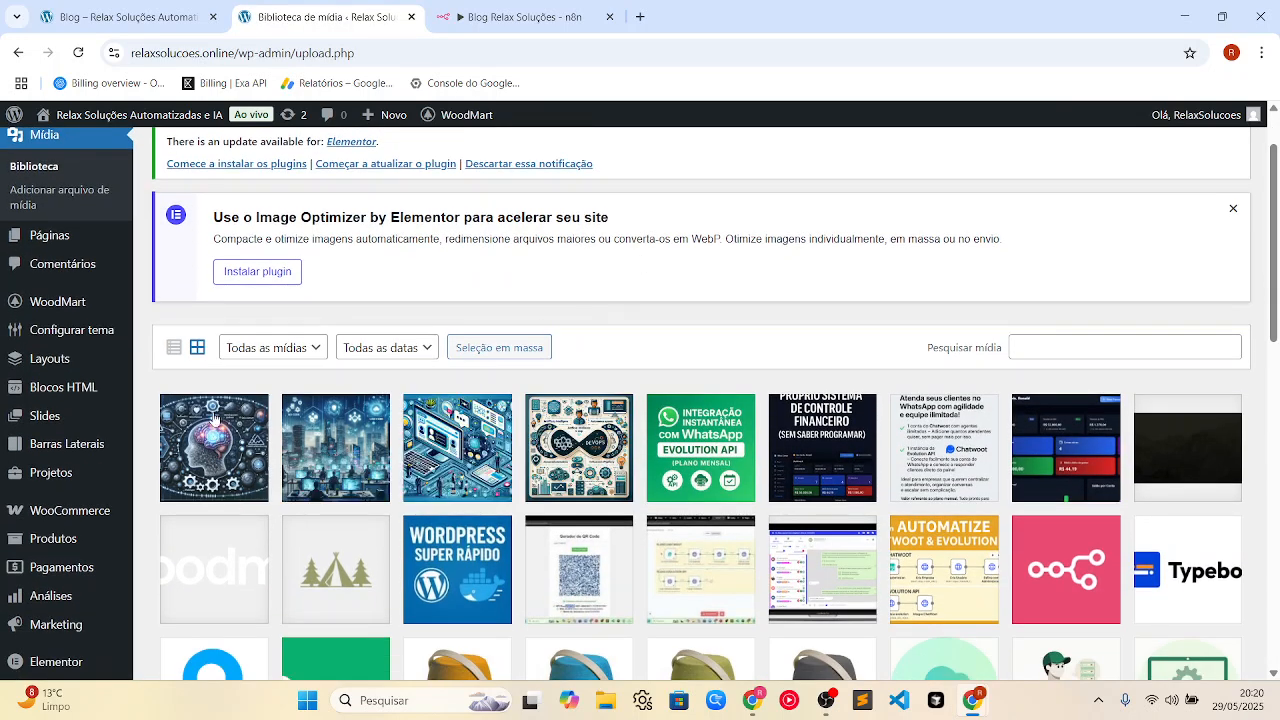
View the Gera a imagem output image again, compare it with the WordPress media library, and return to the workflow canvas
{"action": "left_click", "coordinate": [520, 17]}
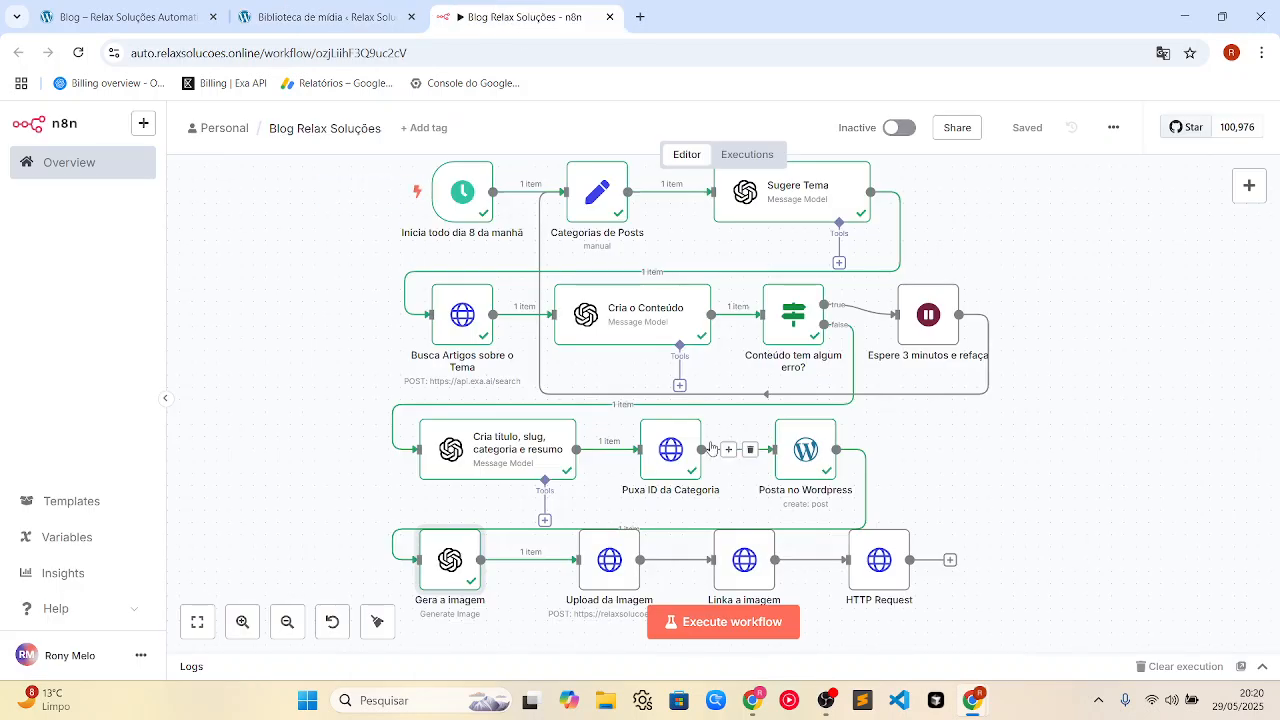
{"action": "double_click", "coordinate": [452, 567]}
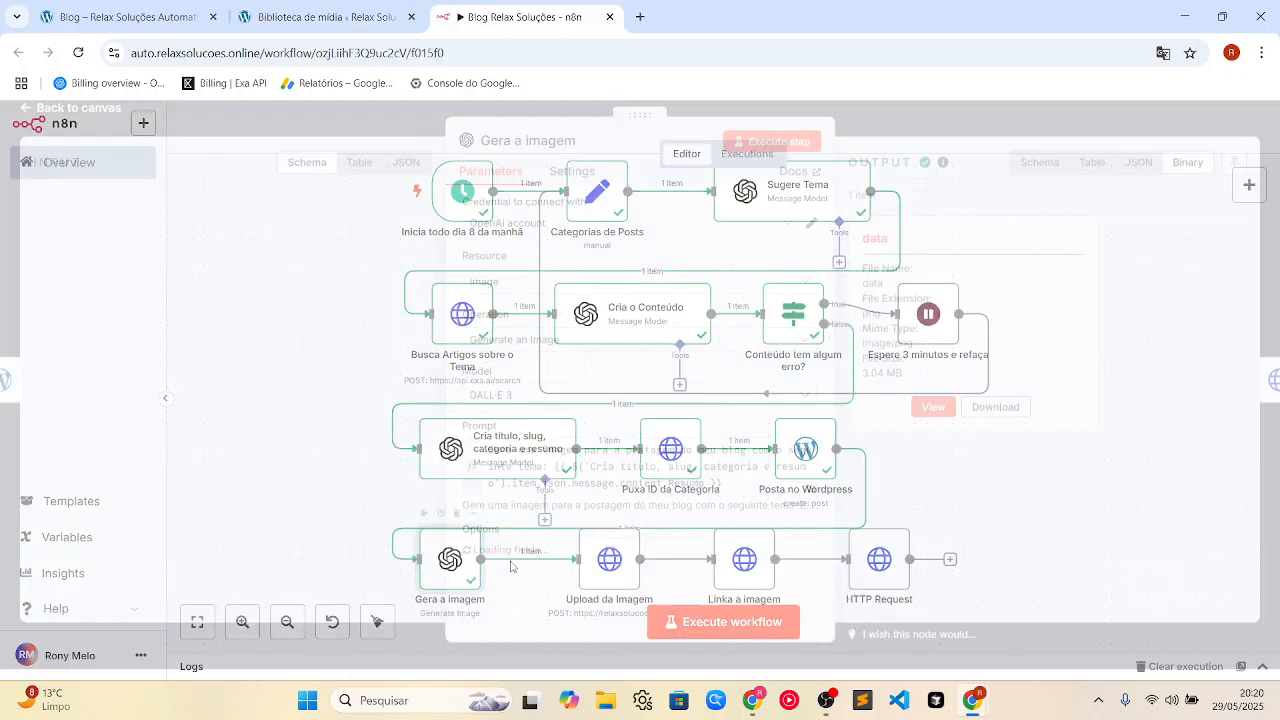
{"action": "left_click", "coordinate": [934, 418]}
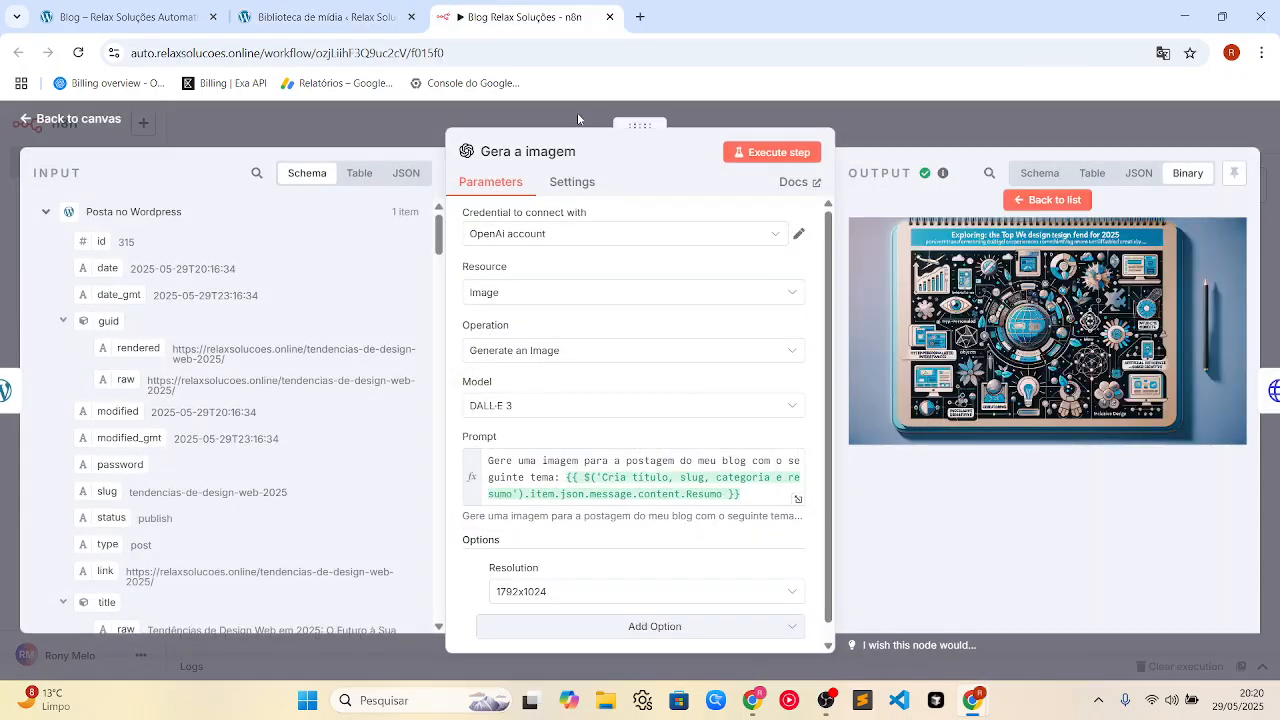
{"action": "left_click", "coordinate": [356, 22]}
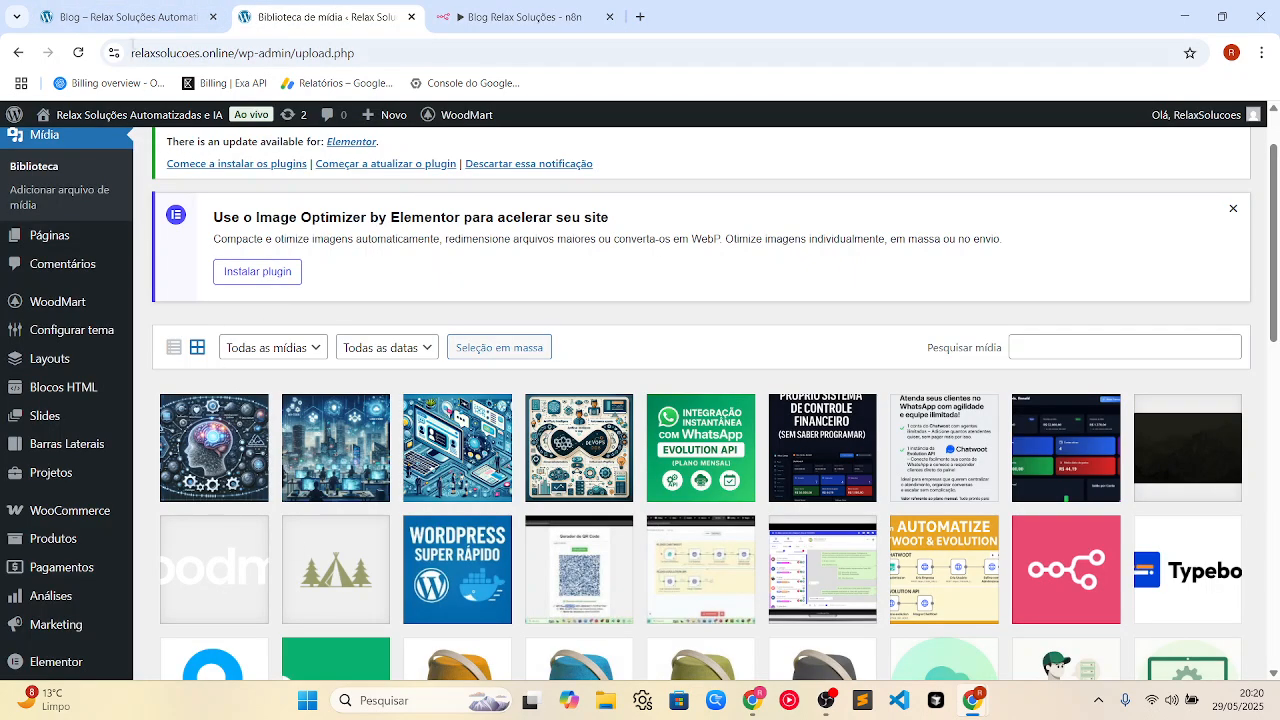
{"action": "left_click", "coordinate": [128, 17]}
{"action": "left_click", "coordinate": [493, 8]}
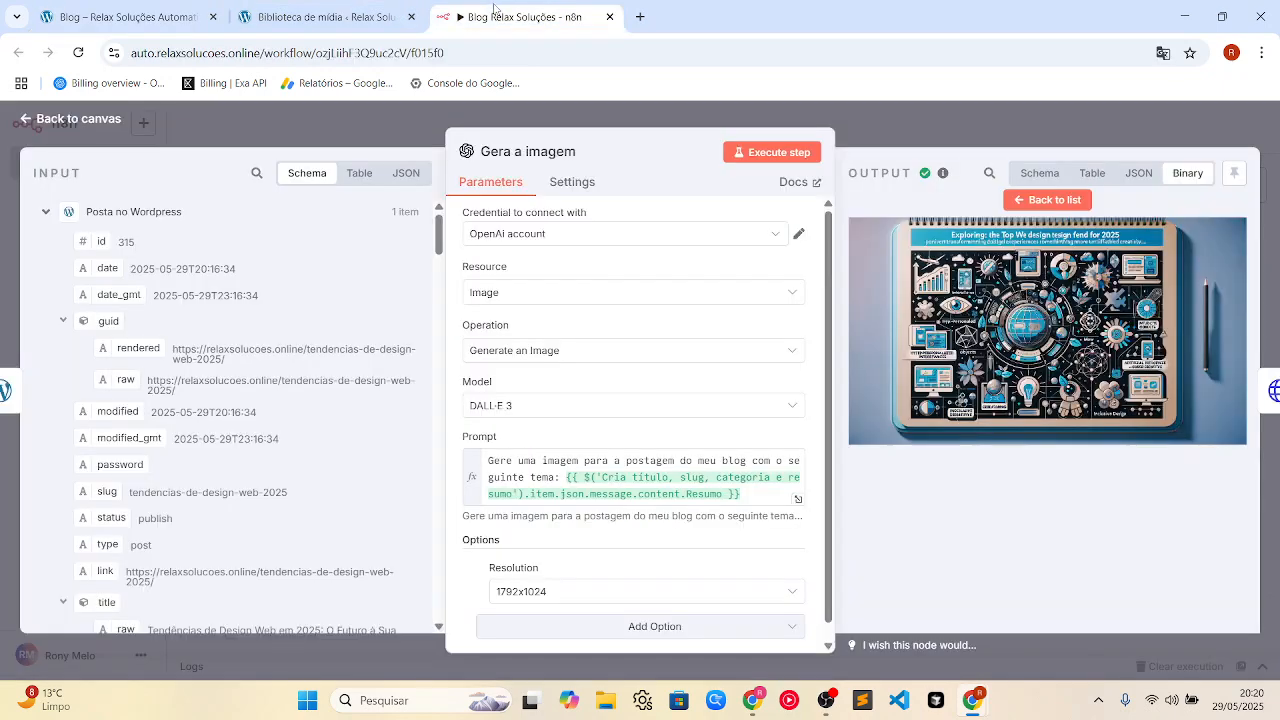
{"action": "left_click", "coordinate": [878, 113]}
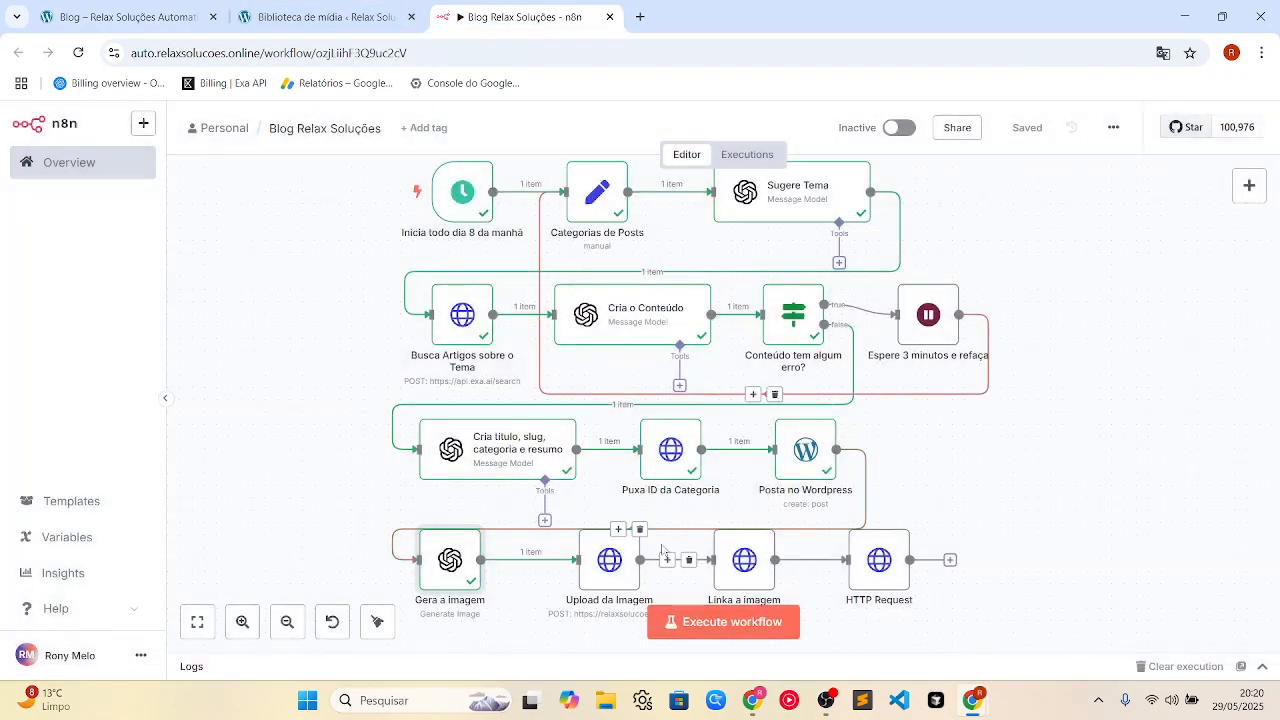
Open the Upload da Imagem node and review its request URL, WordPress credential, Content-Disposition header and n8n Binary File body settings
{"action": "double_click", "coordinate": [609, 563]}
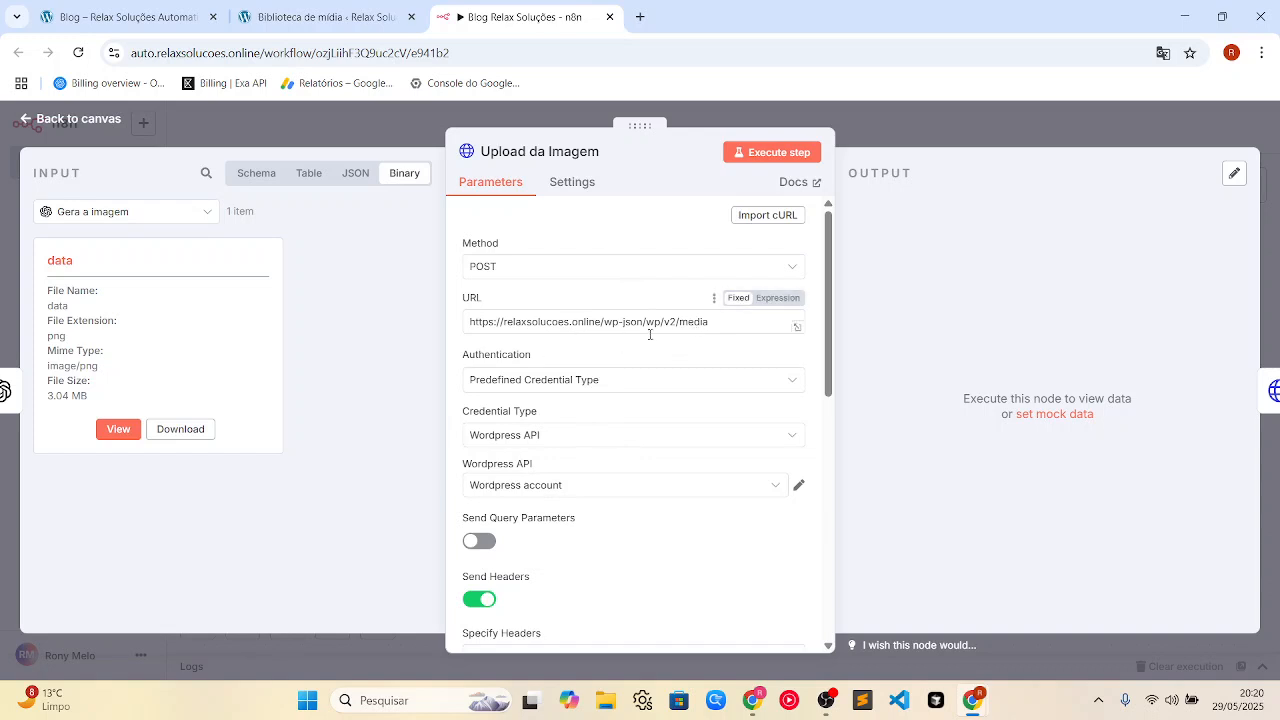
{"action": "scroll", "coordinate": [650, 330], "scroll_direction": "down", "scroll_amount": 3}
{"action": "scroll", "coordinate": [680, 380], "scroll_direction": "down", "scroll_amount": 1}
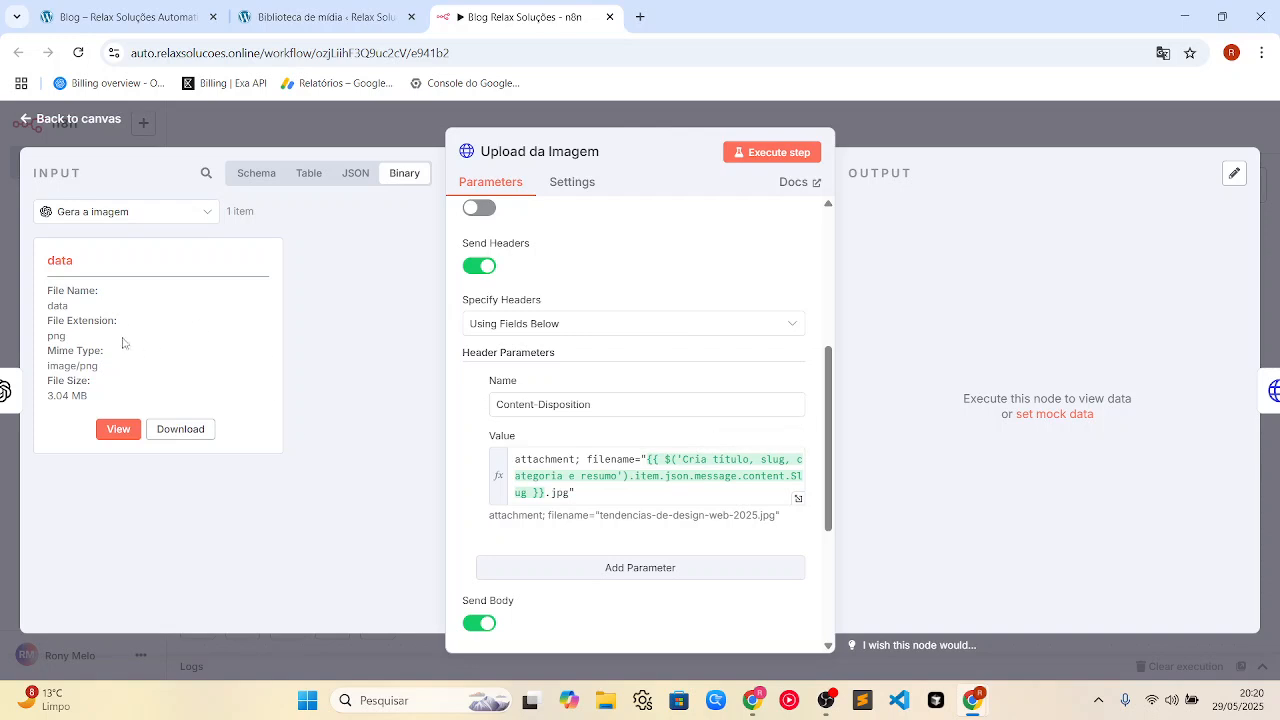
{"action": "scroll", "coordinate": [619, 440], "scroll_direction": "down", "scroll_amount": 3}
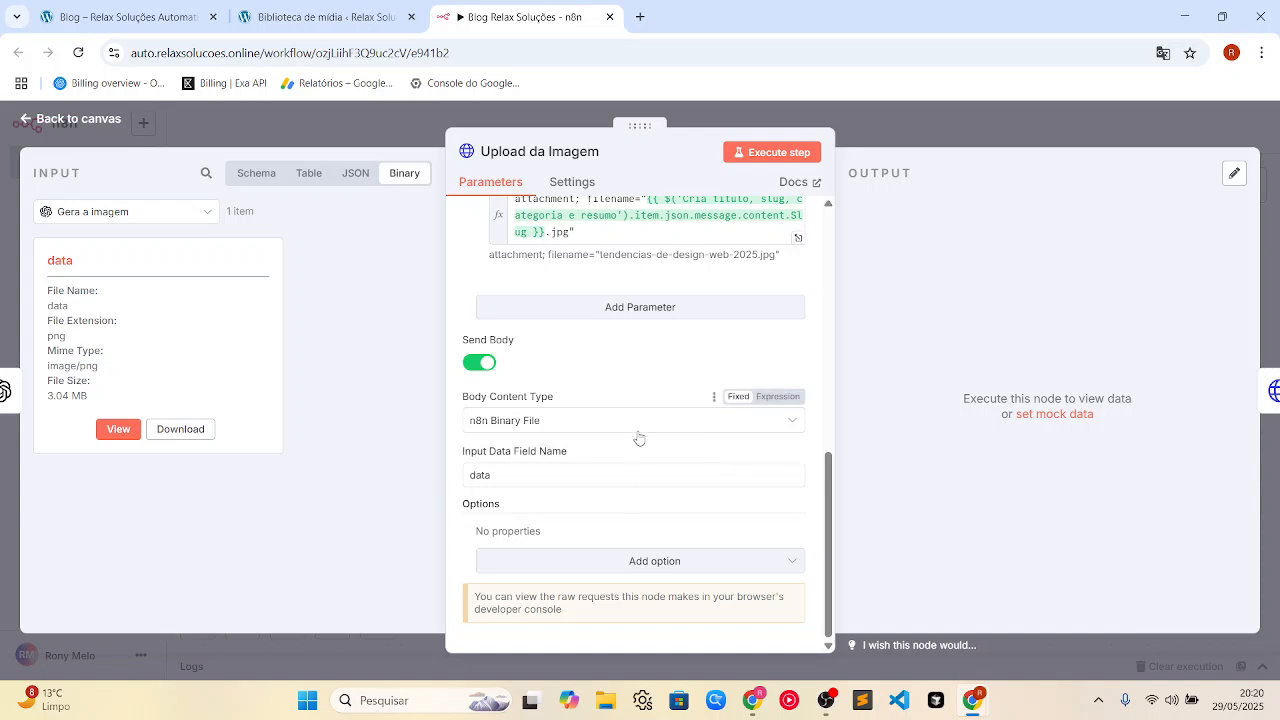
{"action": "scroll", "coordinate": [635, 445], "scroll_direction": "up", "scroll_amount": 1}
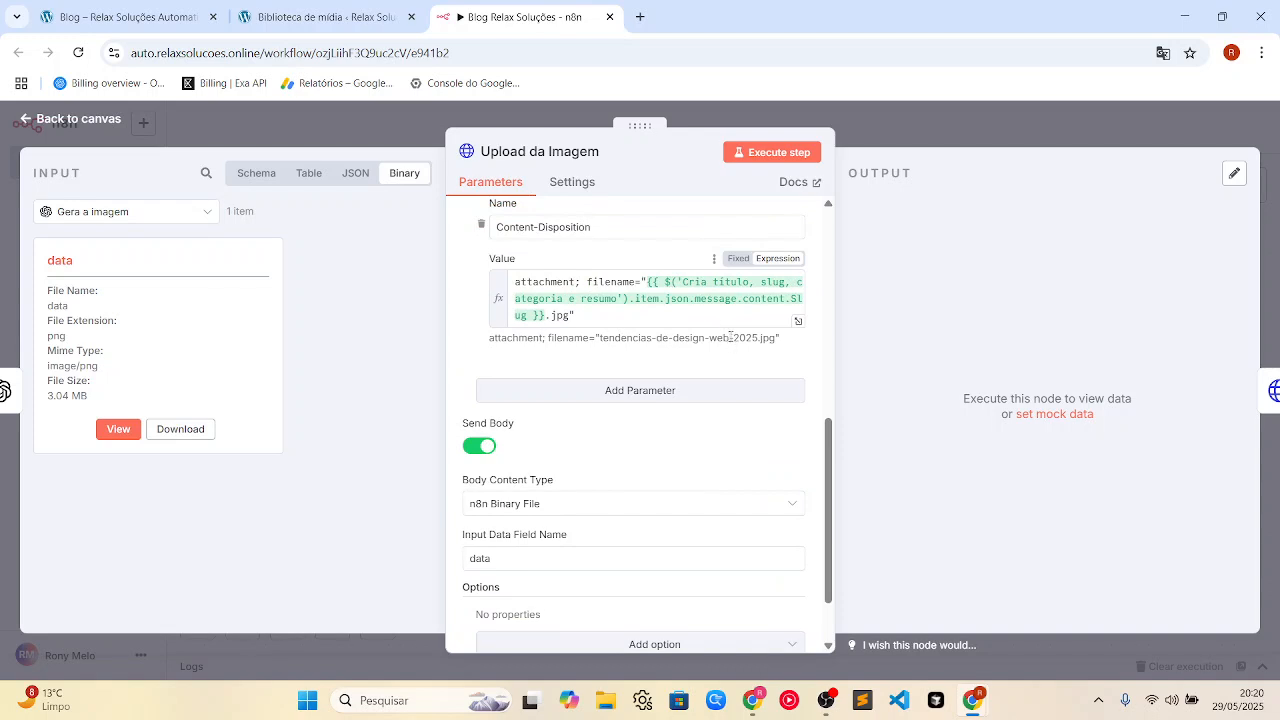
Compare the file name in the Content-Disposition value with the Slug field from the "Cria título, slug, categoria e resumo" node
{"action": "left_click_drag", "start_coordinate": [758, 338], "coordinate": [601, 335]}
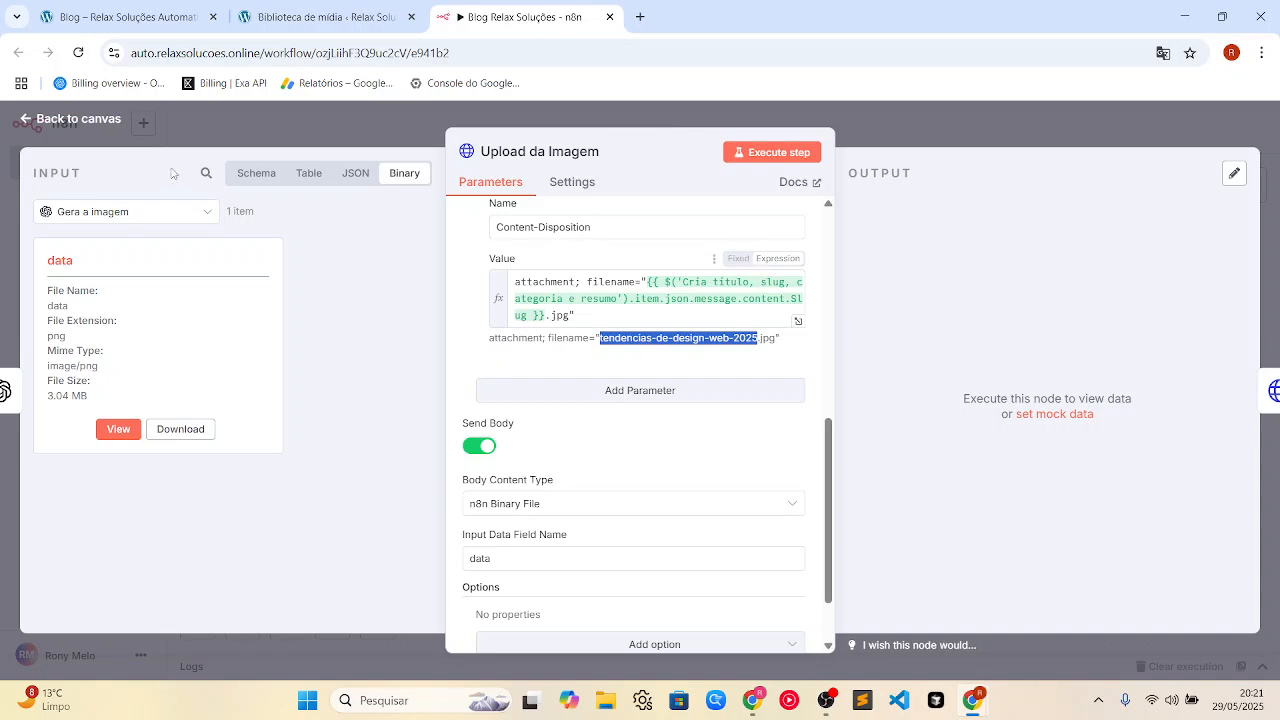
{"action": "left_click", "coordinate": [265, 176]}
{"action": "left_click", "coordinate": [45, 212]}
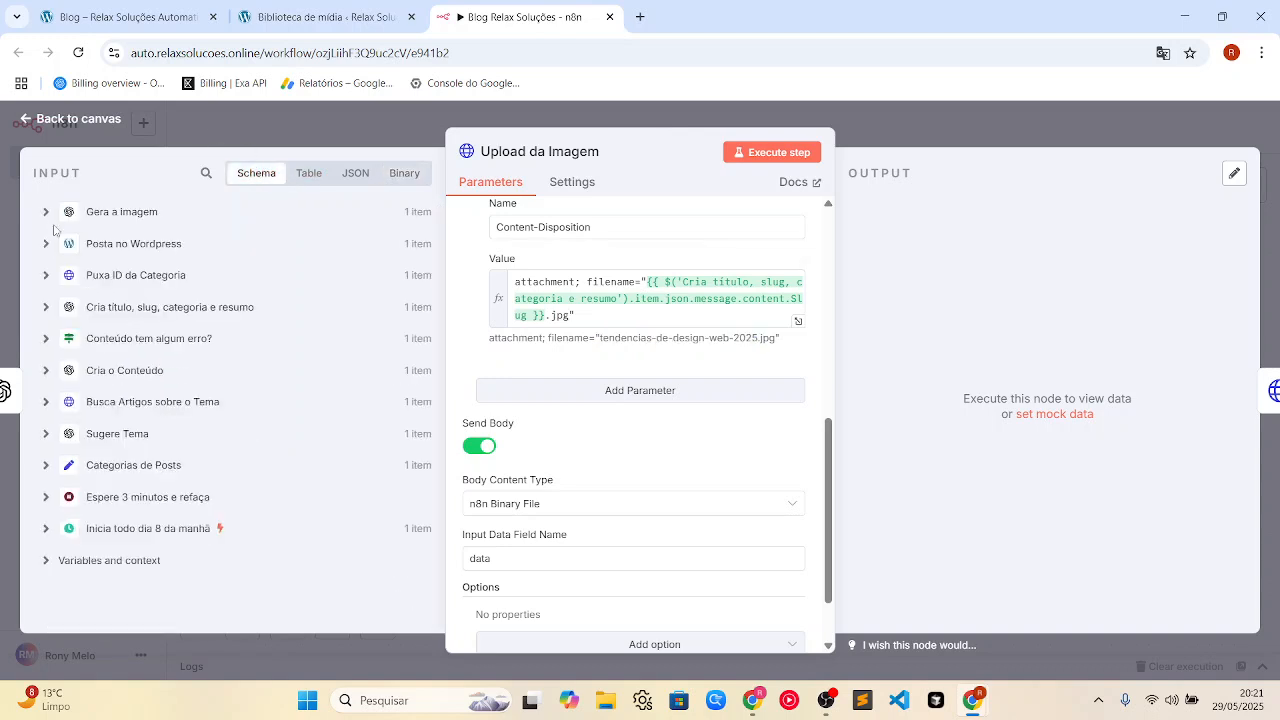
{"action": "left_click", "coordinate": [45, 307]}
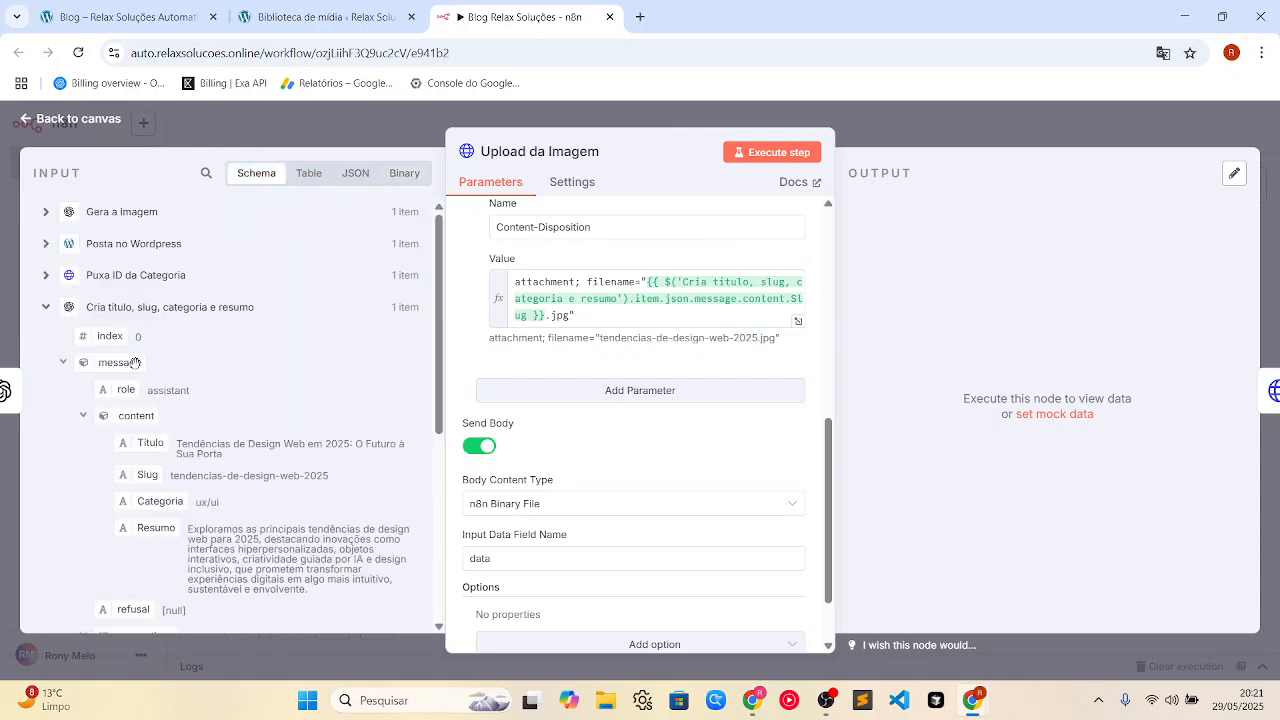
{"action": "scroll", "coordinate": [245, 395], "scroll_direction": "down", "scroll_amount": 1}
{"action": "left_click_drag", "start_coordinate": [181, 392], "coordinate": [330, 392]}
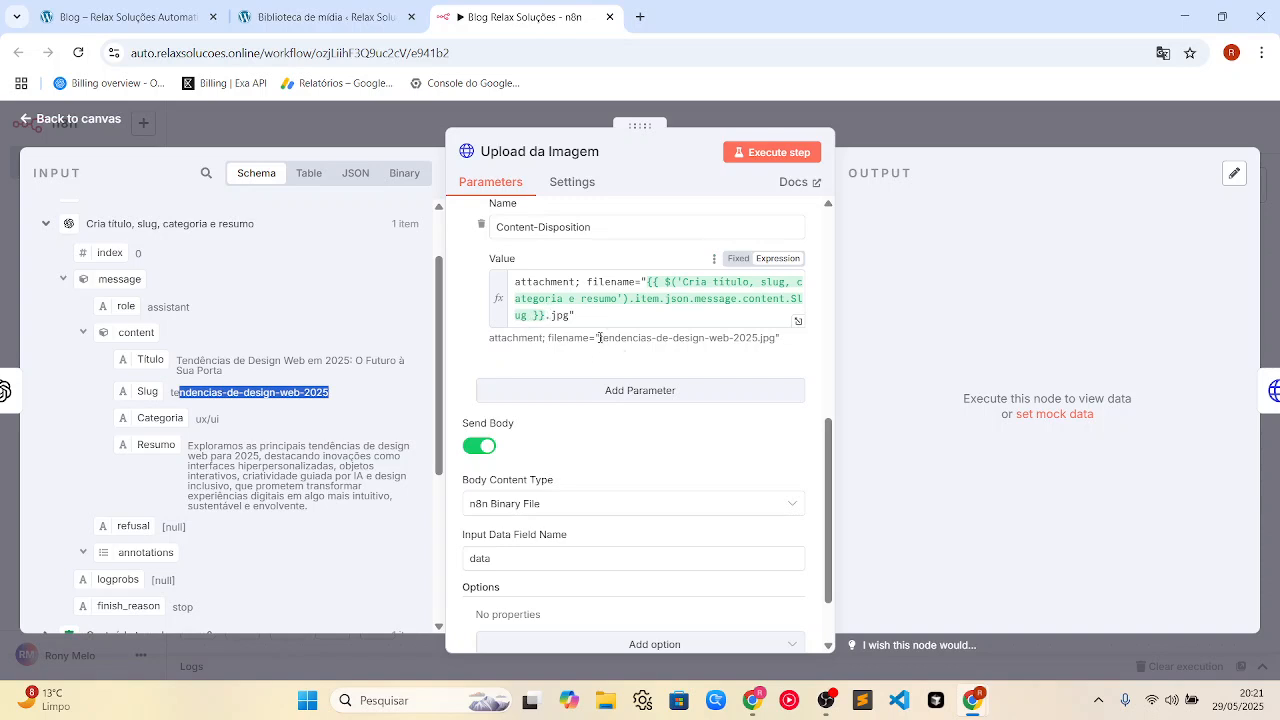
{"action": "left_click", "coordinate": [601, 336]}
{"action": "left_click", "coordinate": [744, 325]}
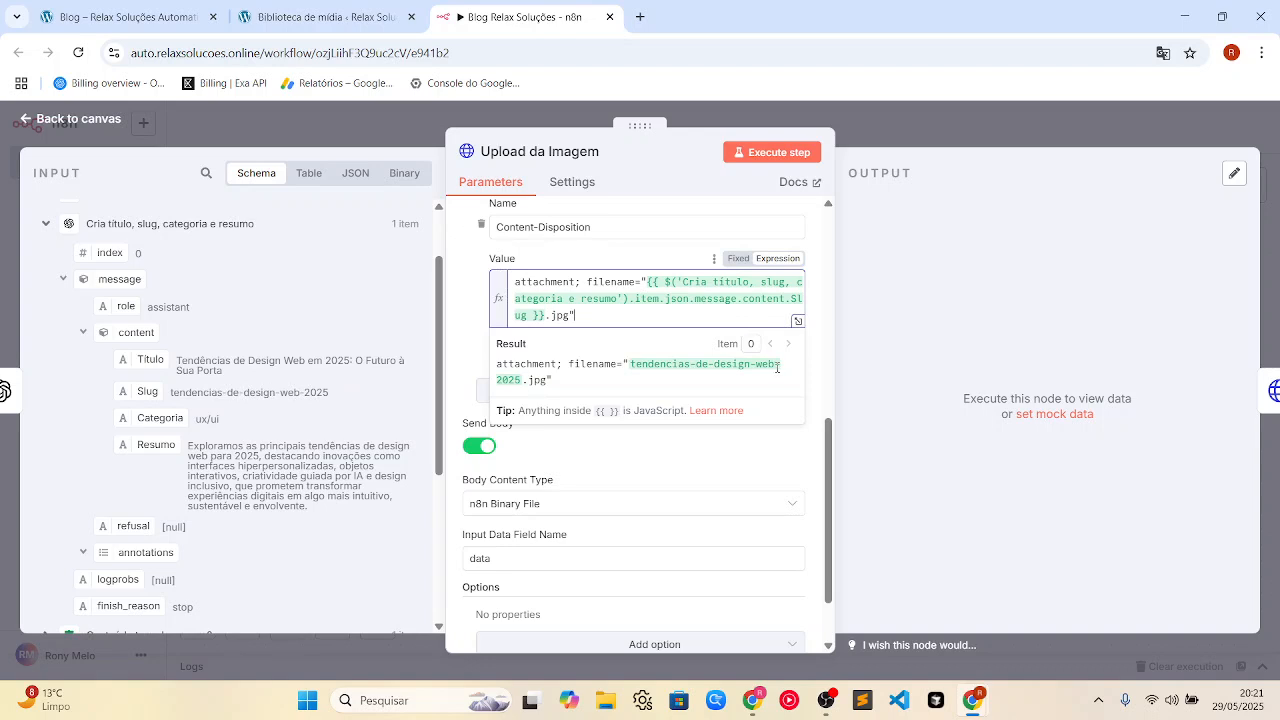
{"action": "left_click", "coordinate": [740, 338]}
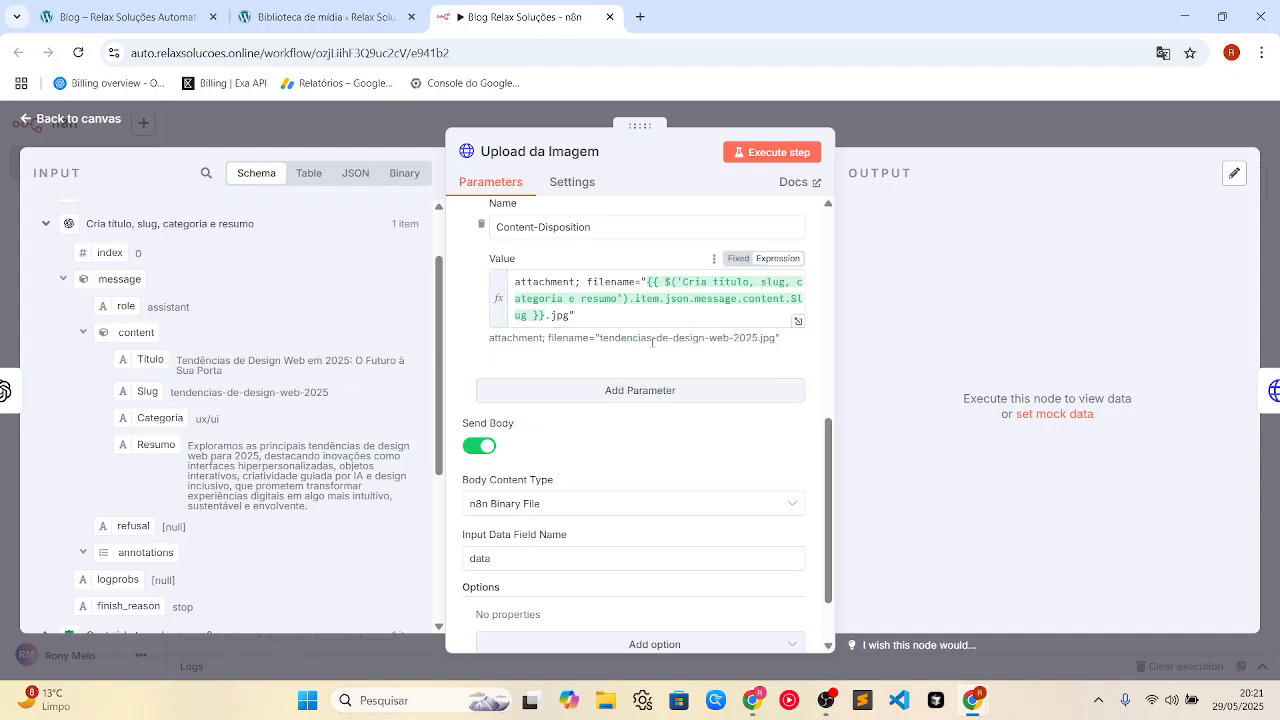
Execute the Upload da Imagem node, then reload the WordPress media library to look for the uploaded image
{"action": "left_click", "coordinate": [778, 153]}
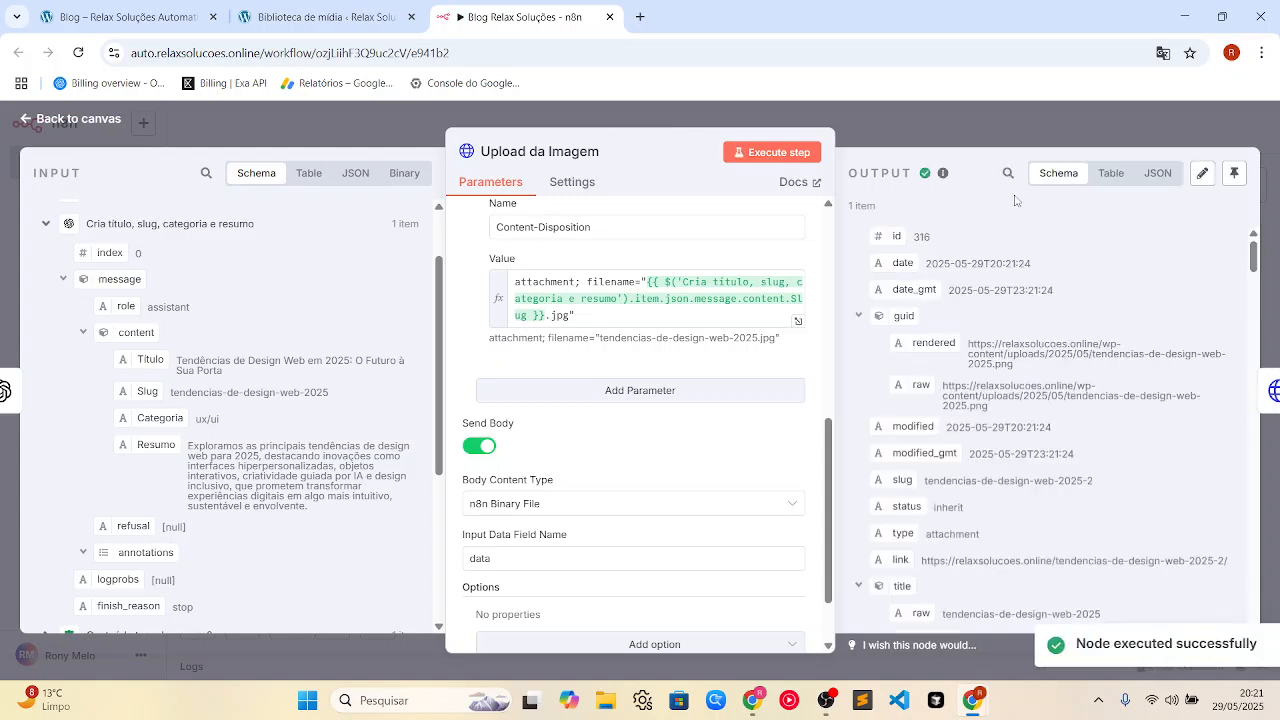
{"action": "left_click", "coordinate": [310, 16]}
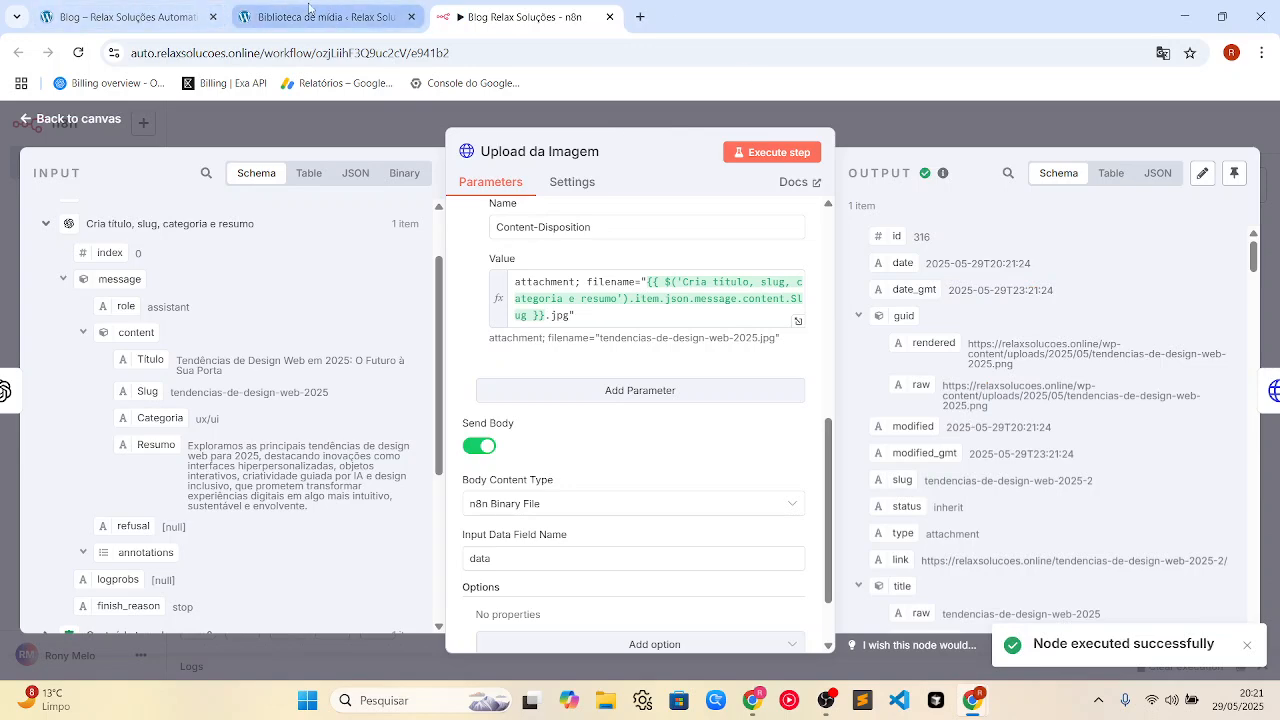
{"action": "left_click", "coordinate": [410, 53]}
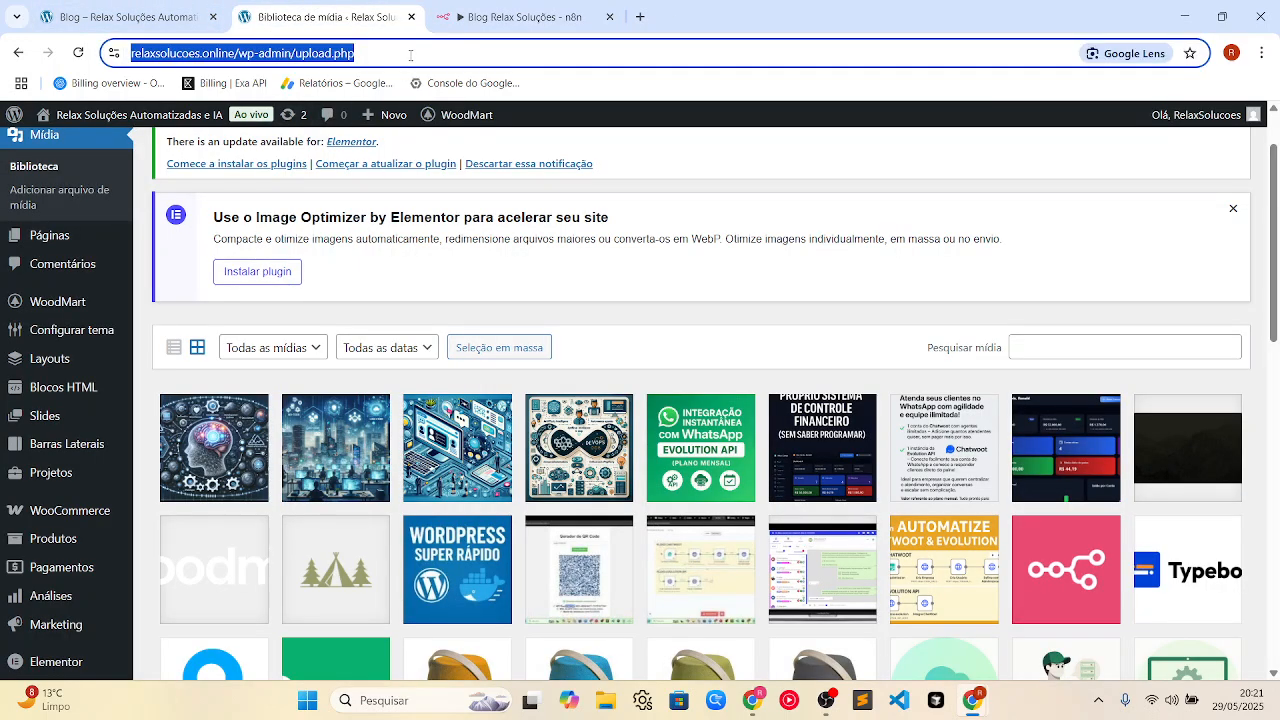
{"action": "key", "text": "Return"}
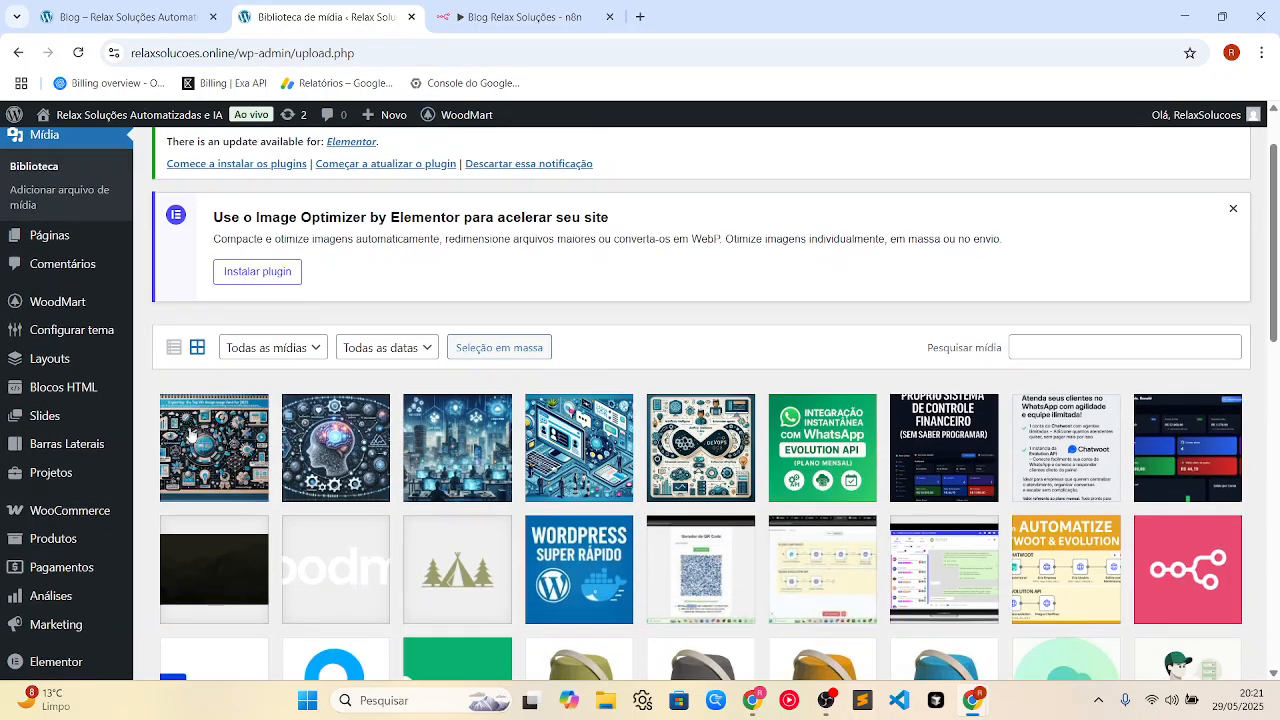
Check the attachment details of the newest image in the media library, then open the "Tendências de Design Web em 2025" post from the blog
{"action": "left_click", "coordinate": [208, 432]}
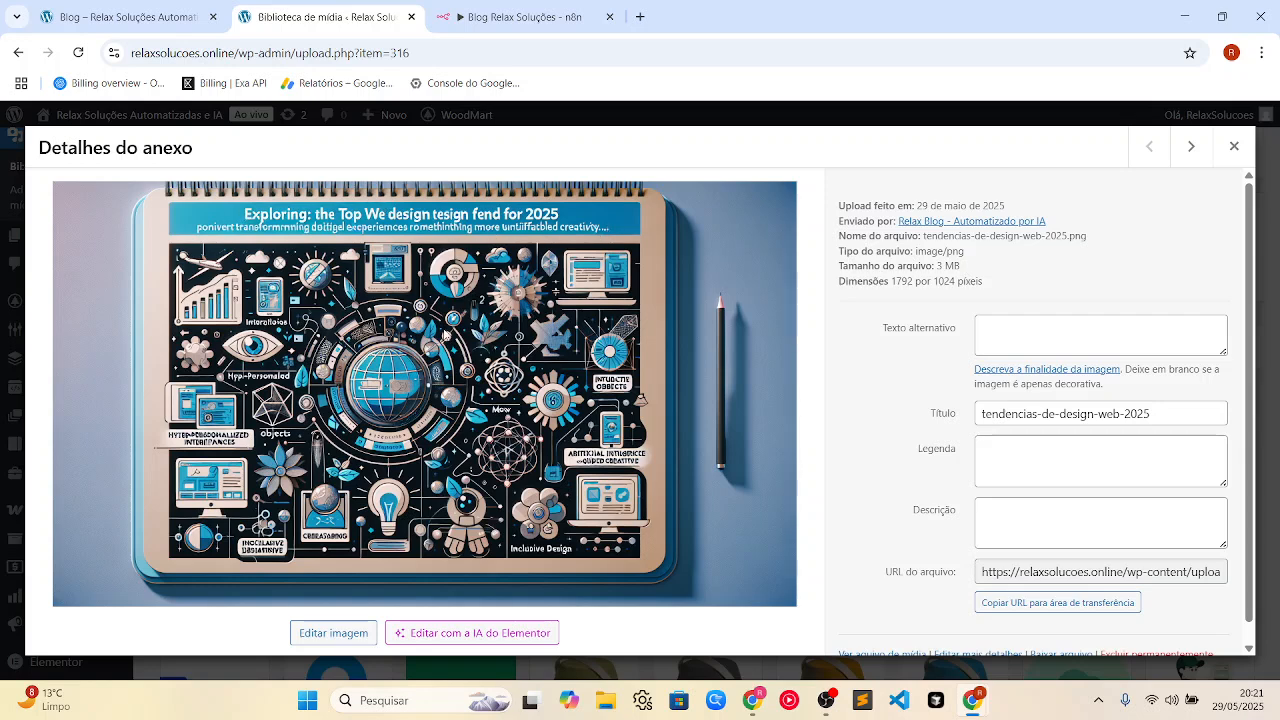
{"action": "left_click", "coordinate": [1234, 146]}
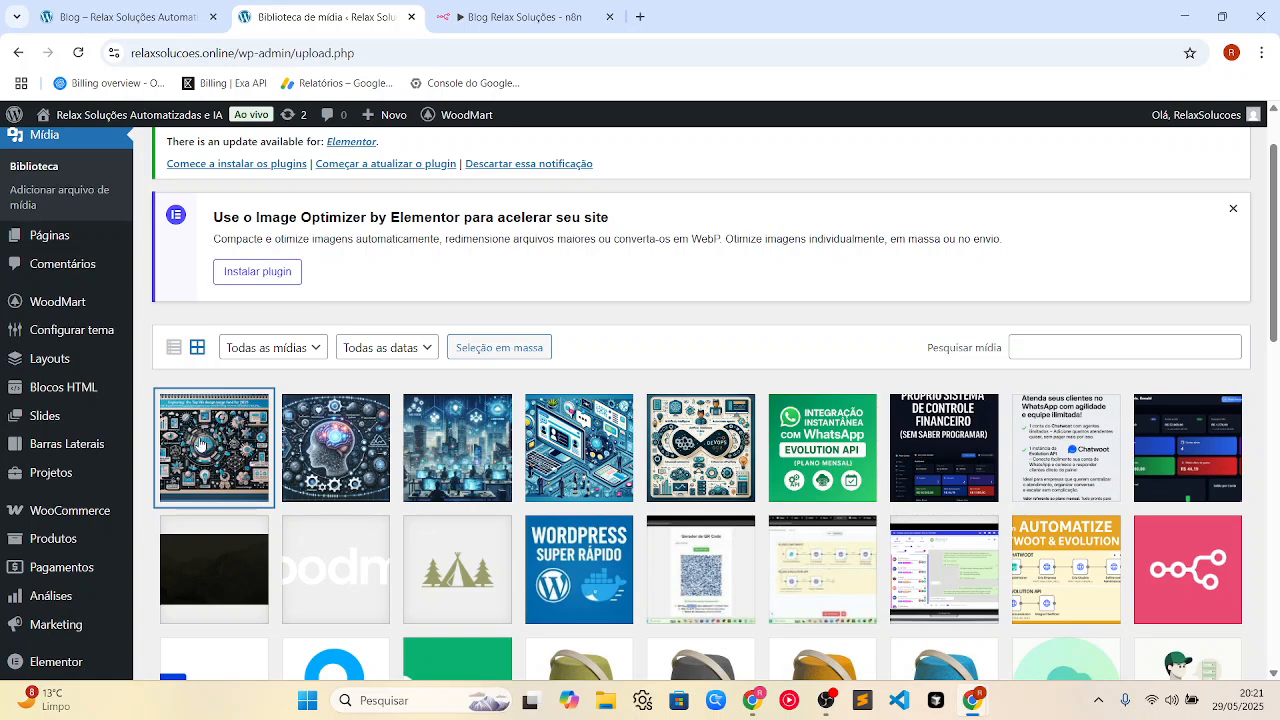
{"action": "left_click", "coordinate": [135, 6]}
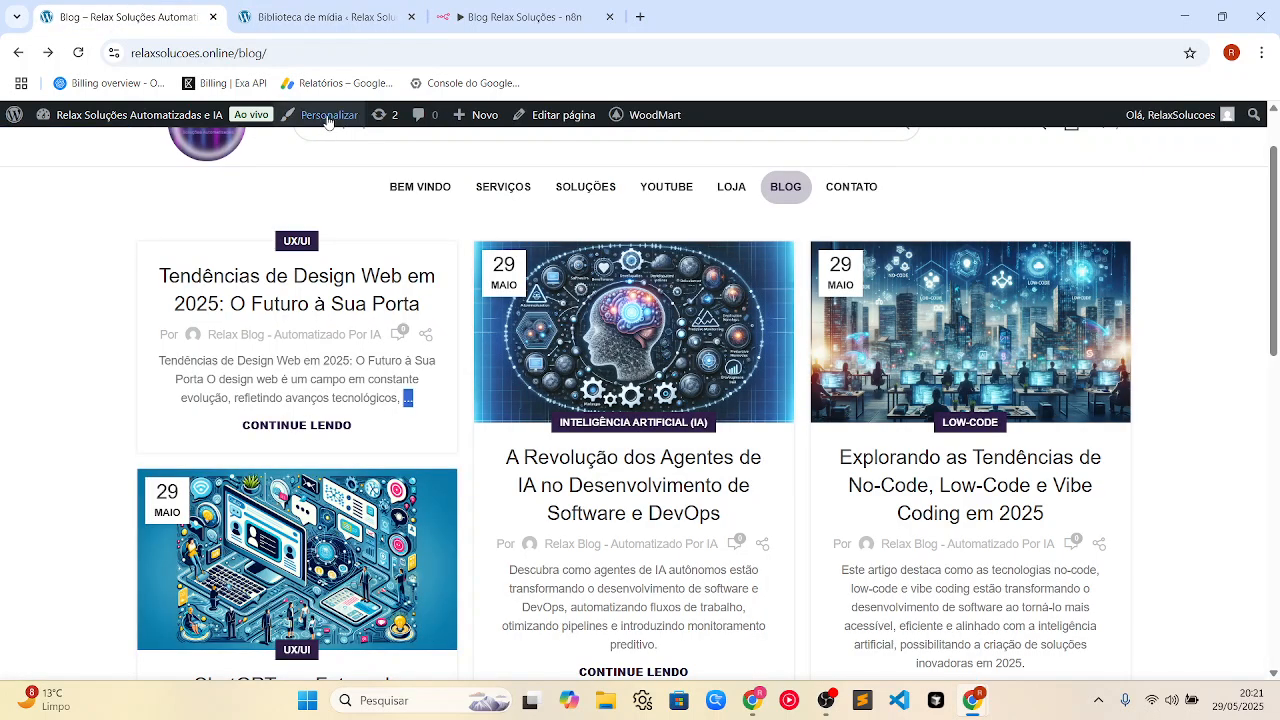
{"action": "left_click", "coordinate": [296, 290]}
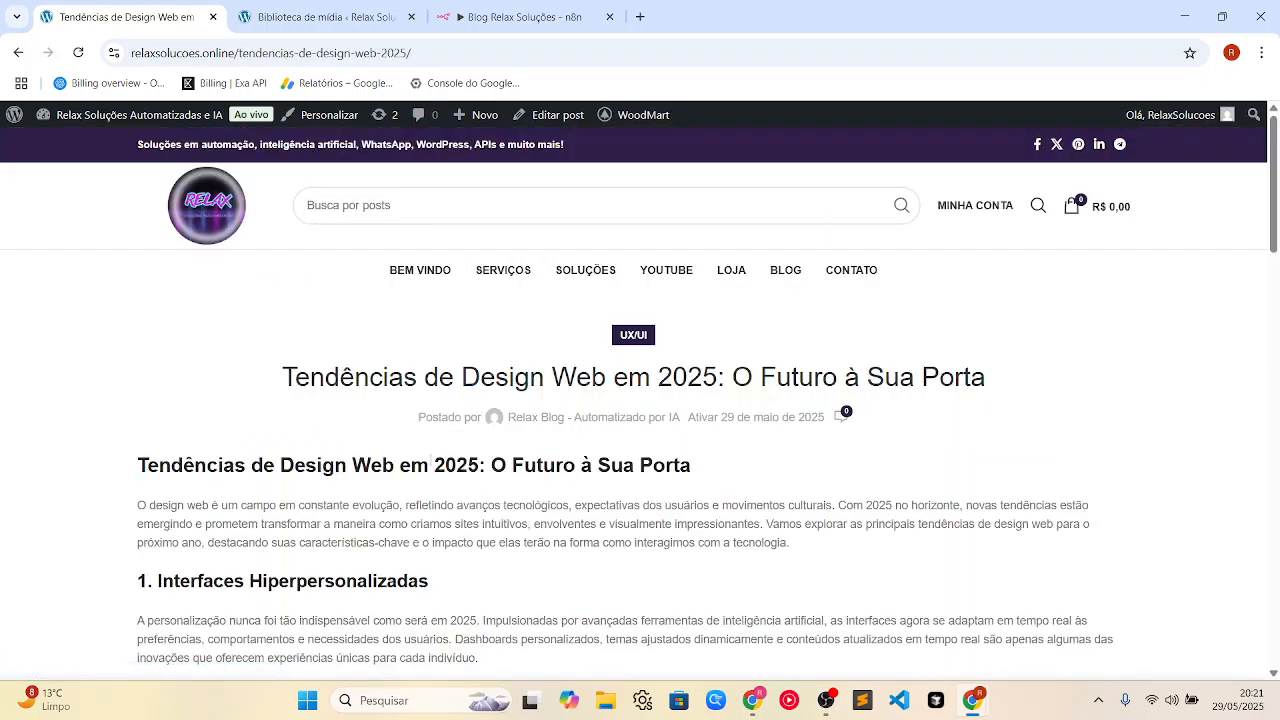
Return to n8n, open the Linka a imagem node, and compare the post ID in its request URL with the Posta no Wordpress output
{"action": "left_click", "coordinate": [520, 16]}
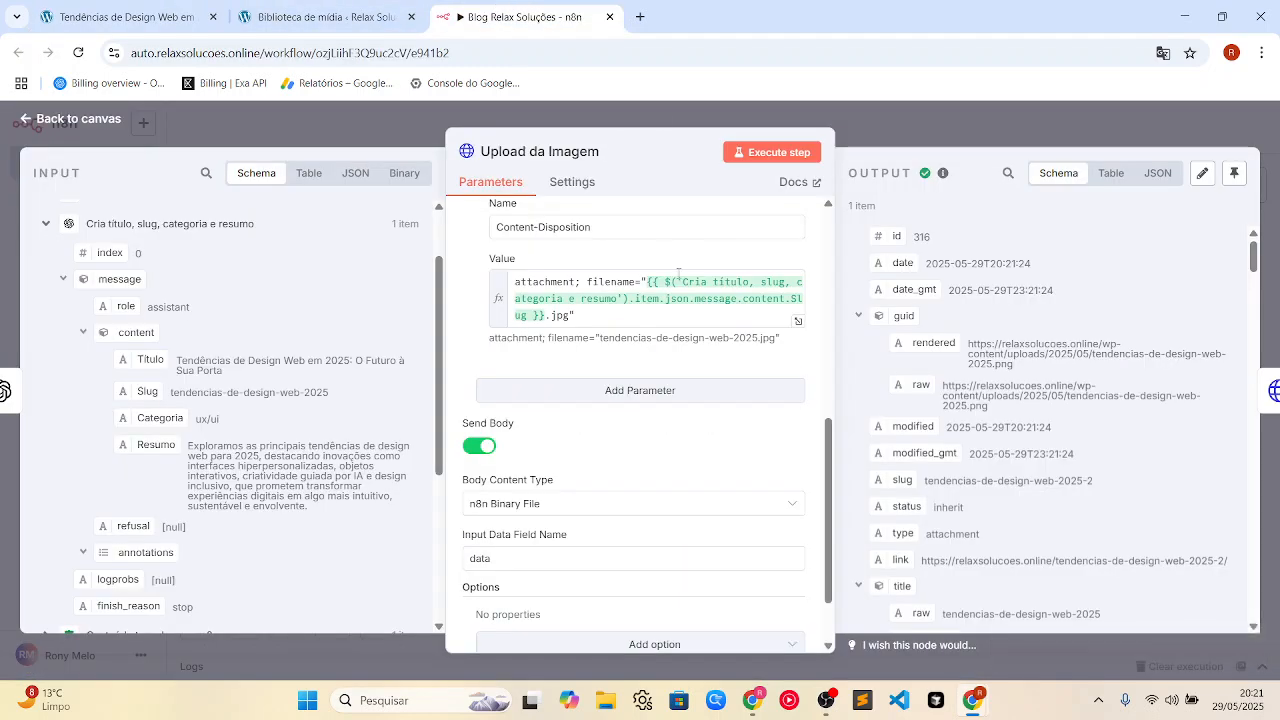
{"action": "left_click", "coordinate": [873, 125]}
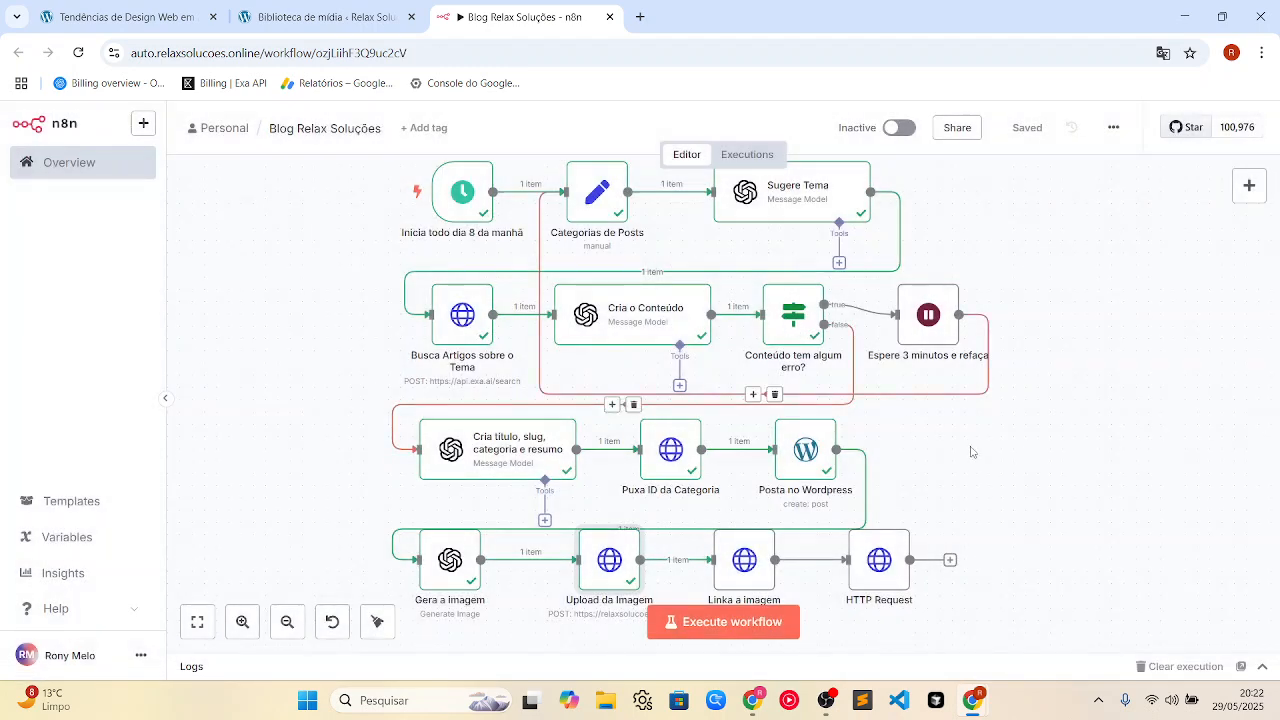
{"action": "scroll", "coordinate": [970, 450], "scroll_direction": "down", "scroll_amount": 1}
{"action": "double_click", "coordinate": [752, 528]}
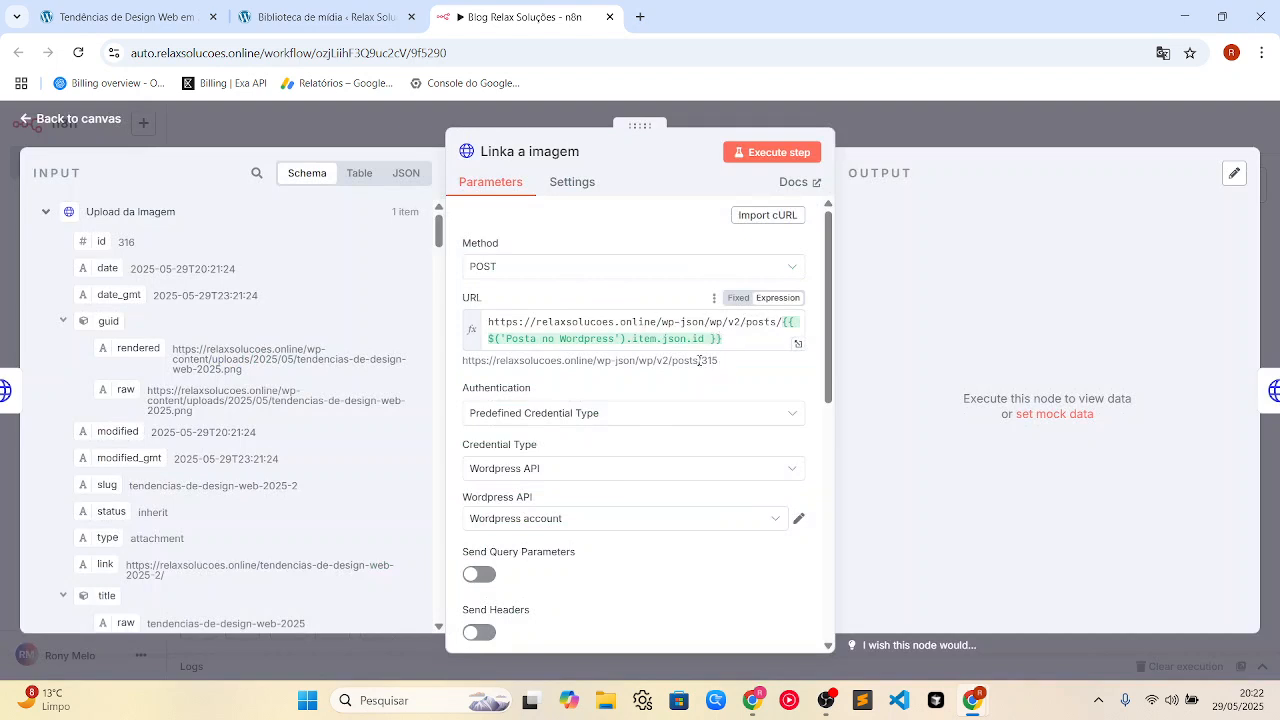
{"action": "left_click", "coordinate": [41, 224]}
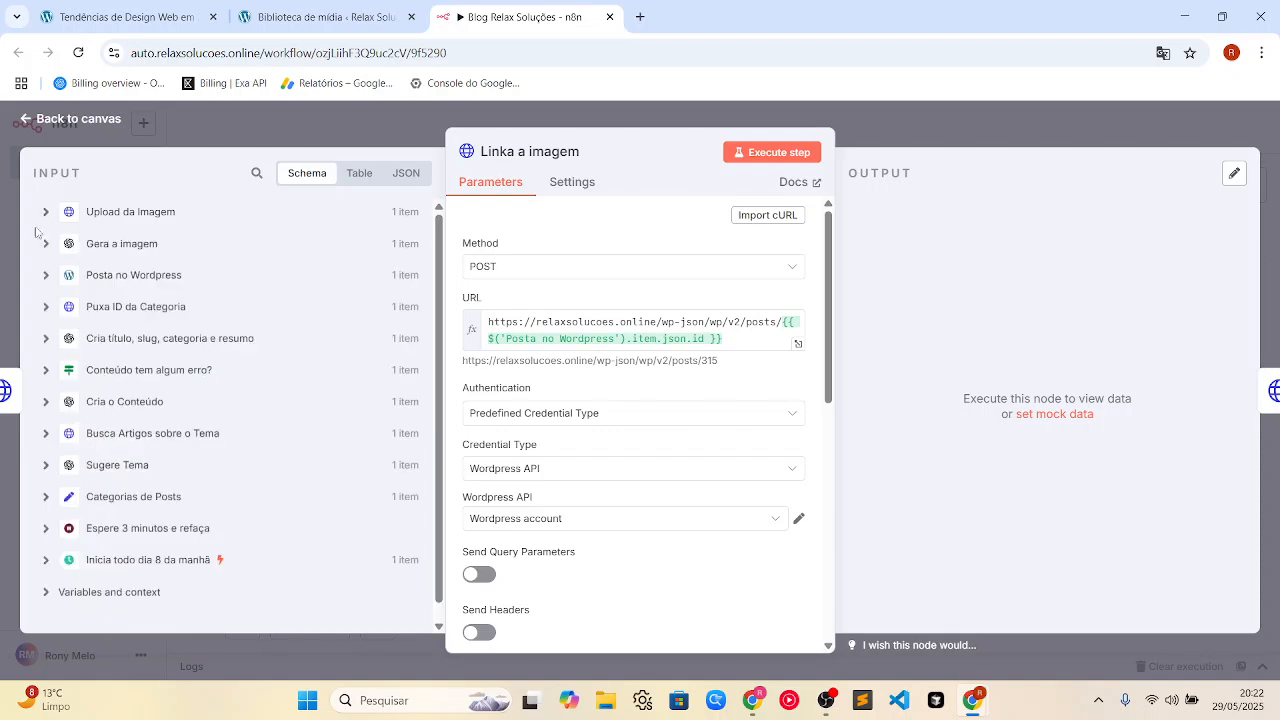
{"action": "left_click", "coordinate": [46, 276]}
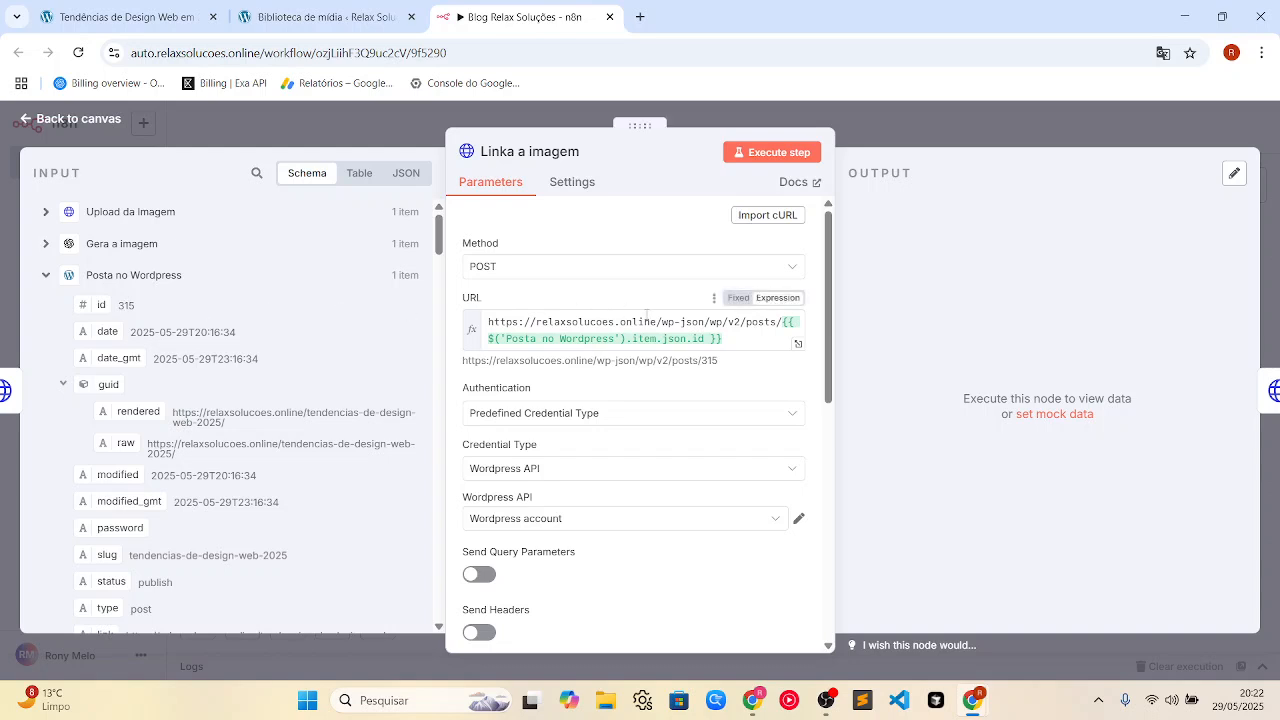
Compare the featured_media body parameter with the Upload da Imagem output id, and recheck the request URL
{"action": "scroll", "coordinate": [724, 333], "scroll_direction": "down", "scroll_amount": 5}
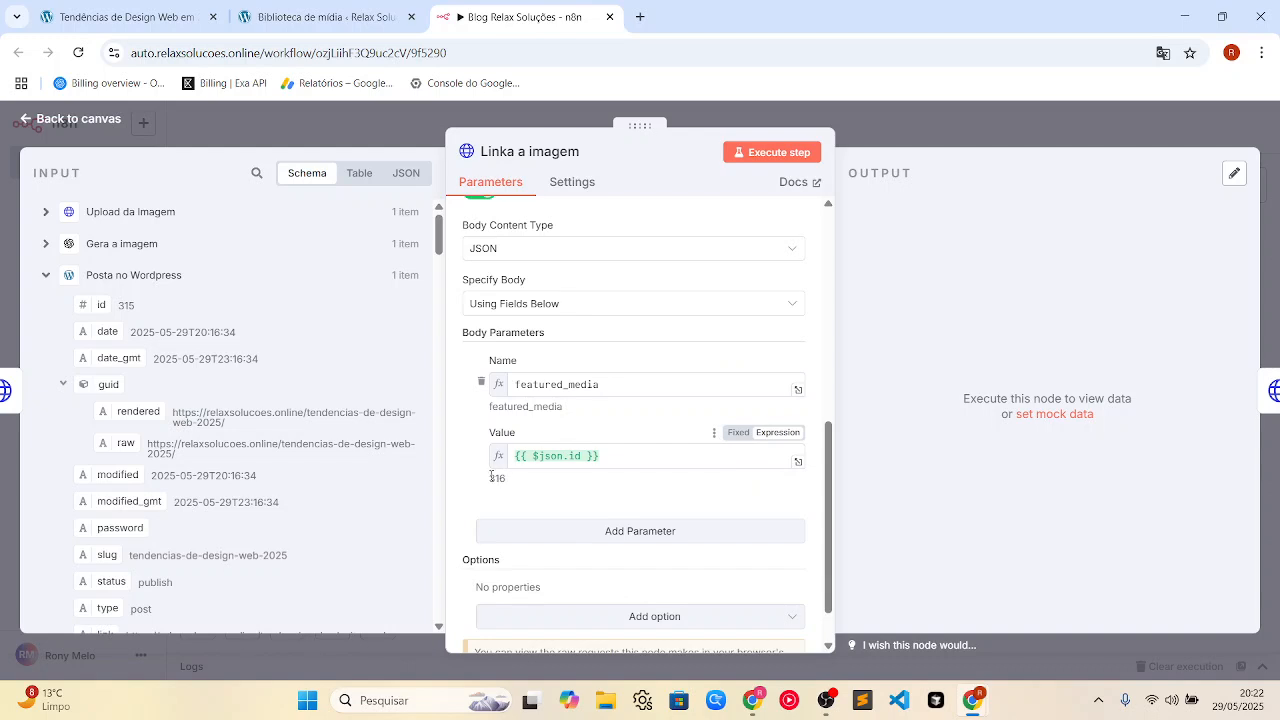
{"action": "left_click", "coordinate": [46, 277]}
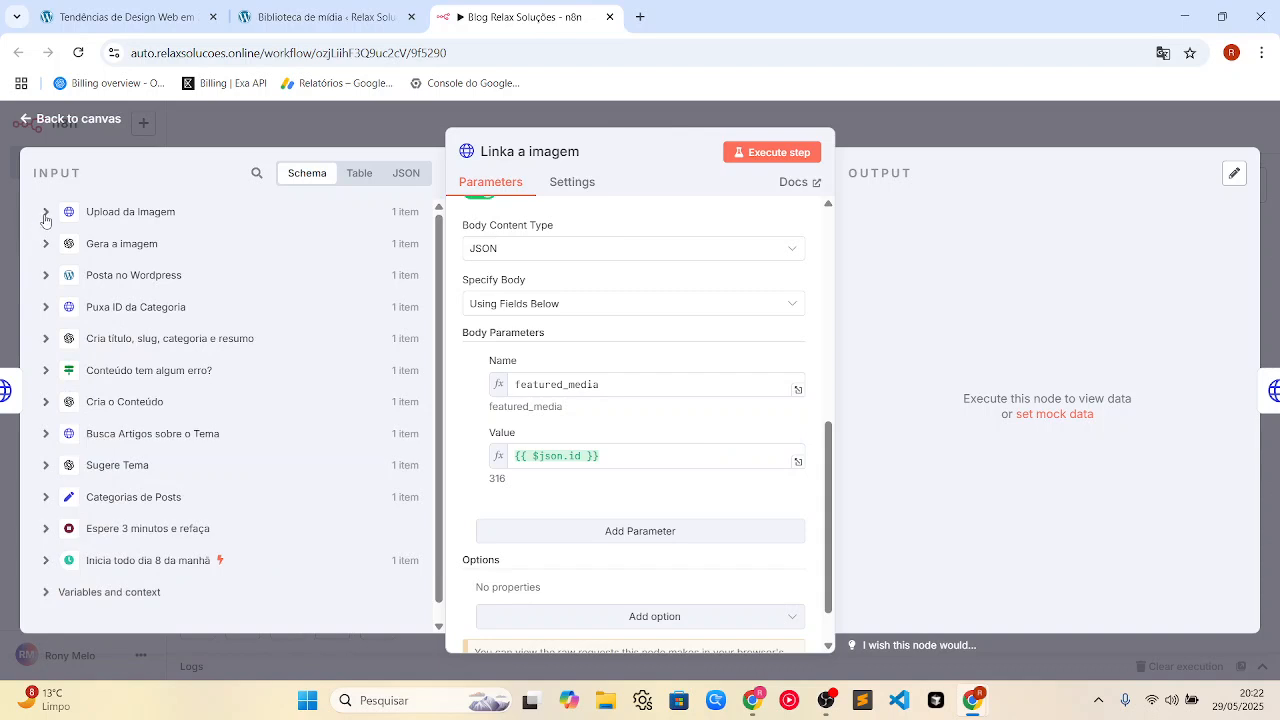
{"action": "left_click", "coordinate": [45, 213]}
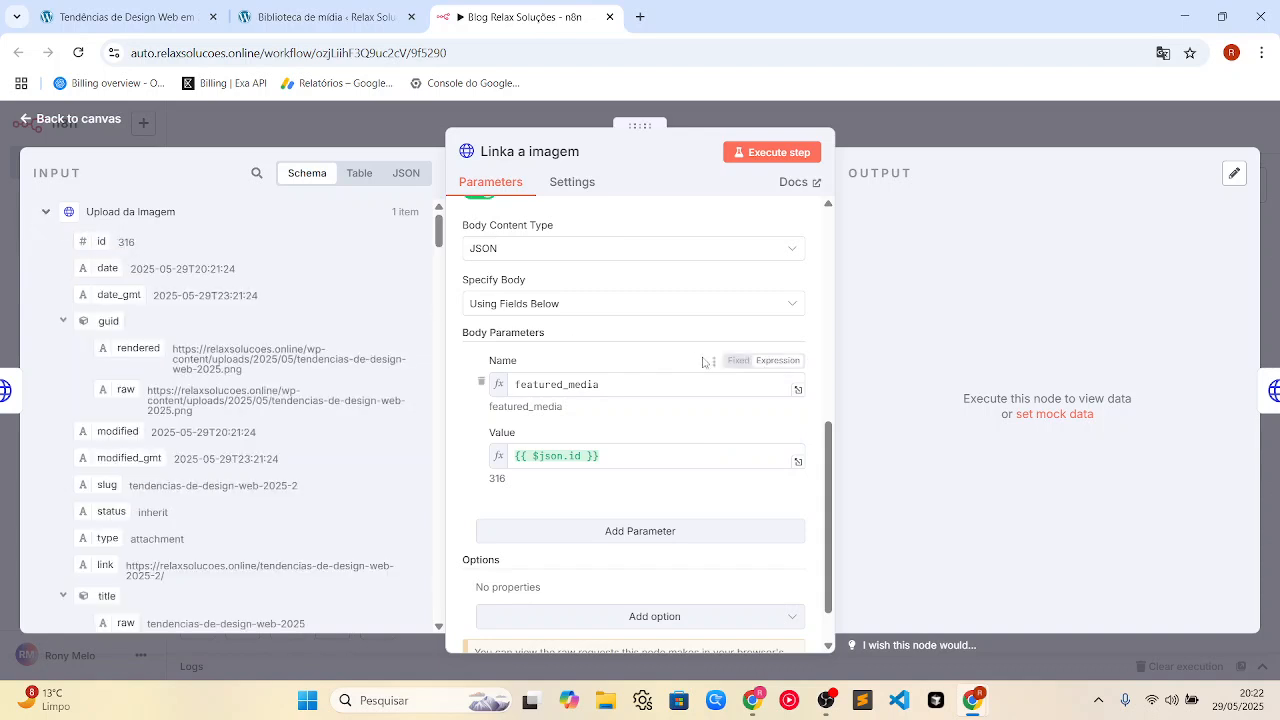
{"action": "scroll", "coordinate": [686, 360], "scroll_direction": "up", "scroll_amount": 5}
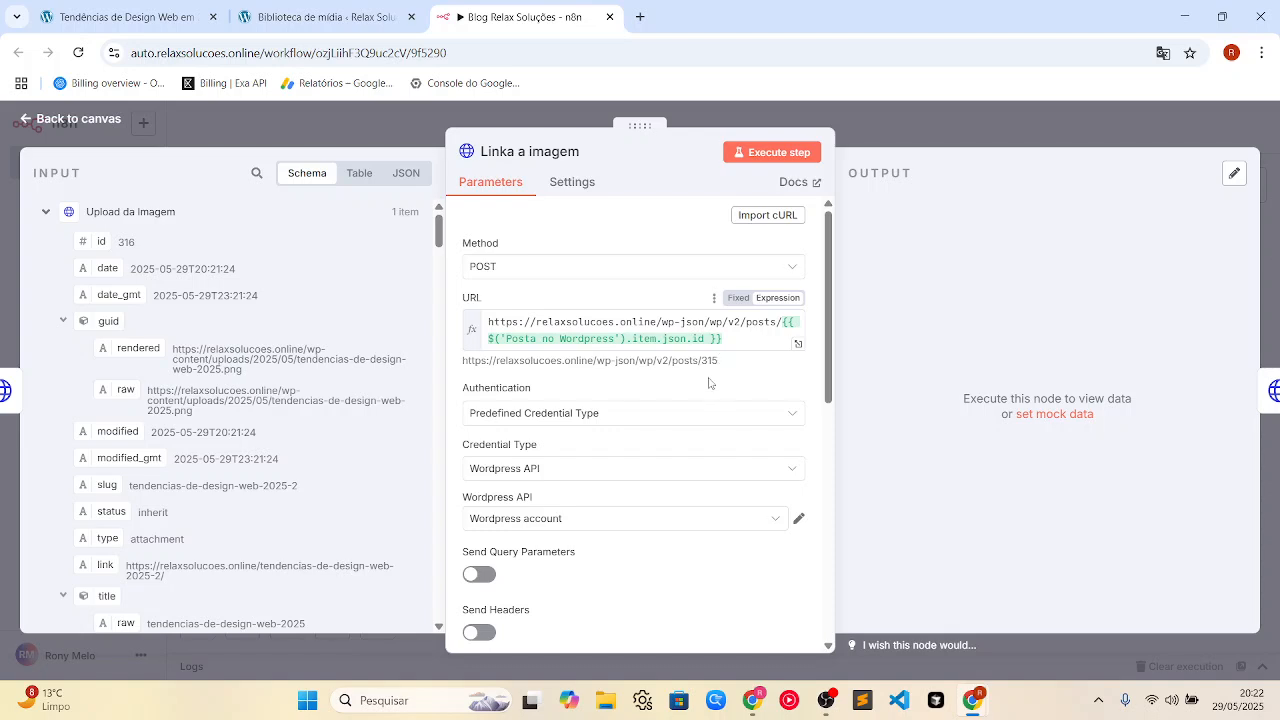
{"action": "scroll", "coordinate": [710, 364], "scroll_direction": "down", "scroll_amount": 10}
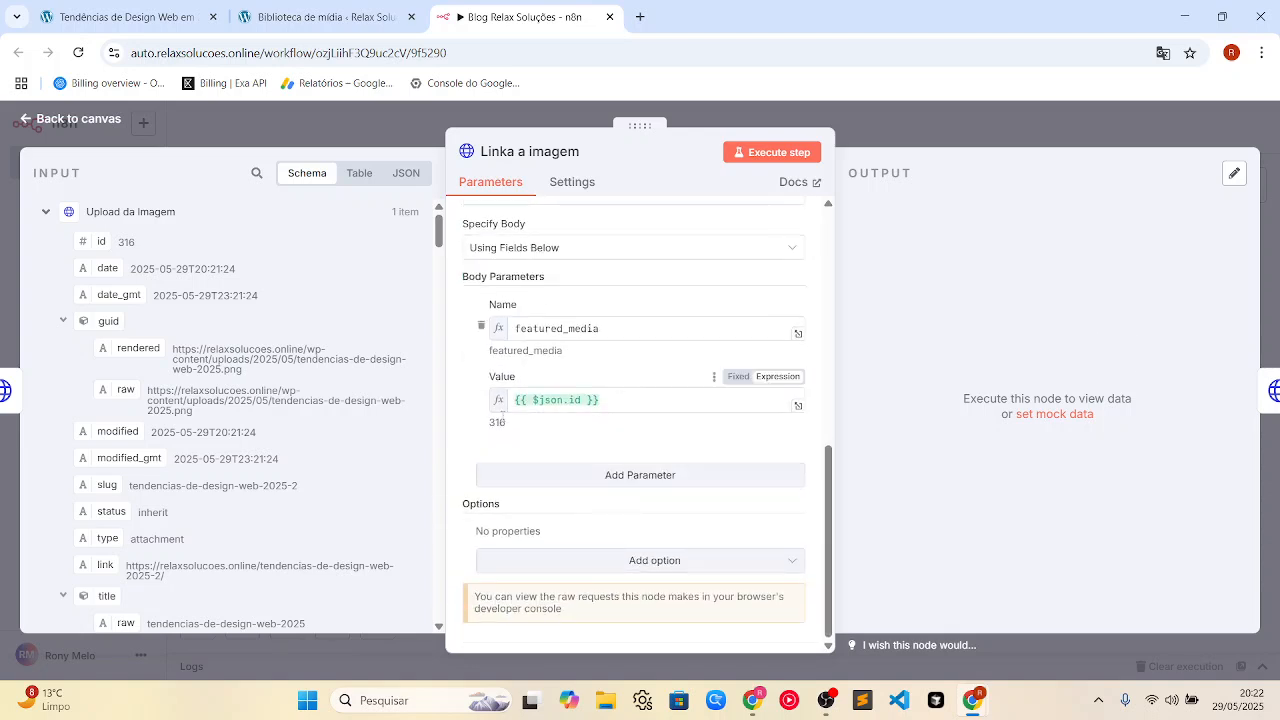
Execute the Linka a imagem node, then reload the "Tendências de Design Web em 2025" post to check its featured image
{"action": "left_click", "coordinate": [774, 155]}
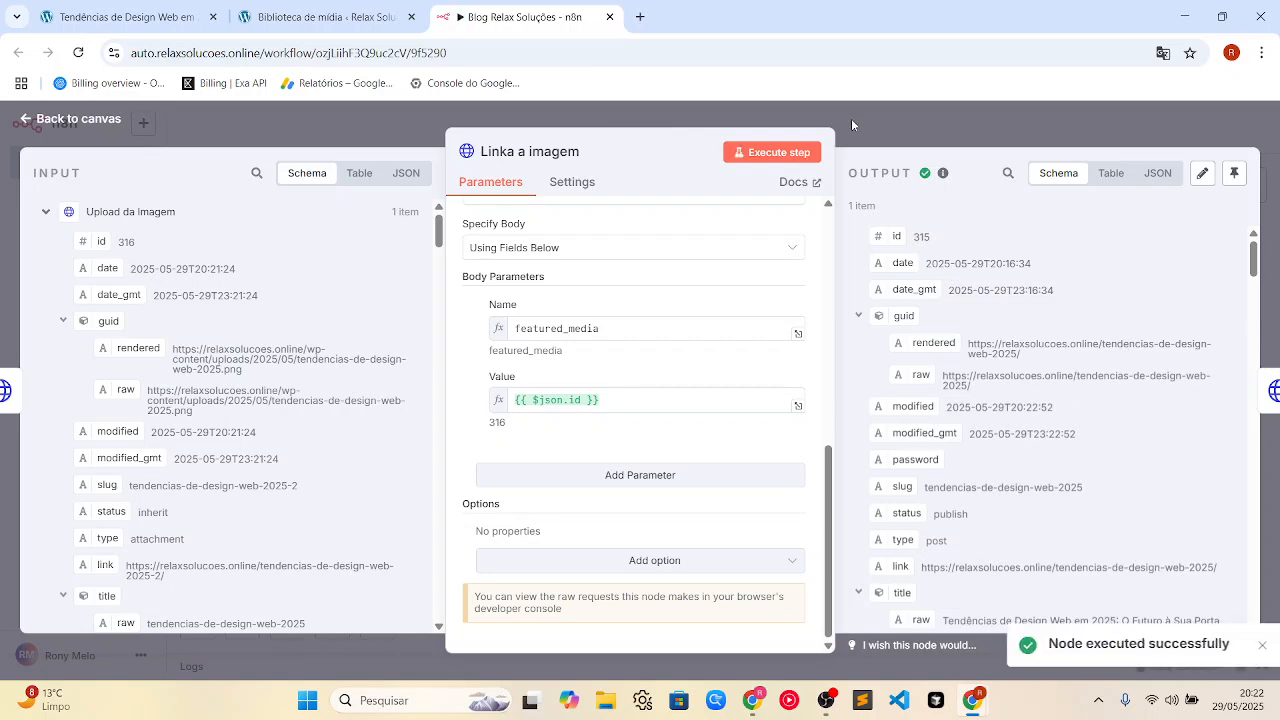
{"action": "left_click", "coordinate": [120, 17]}
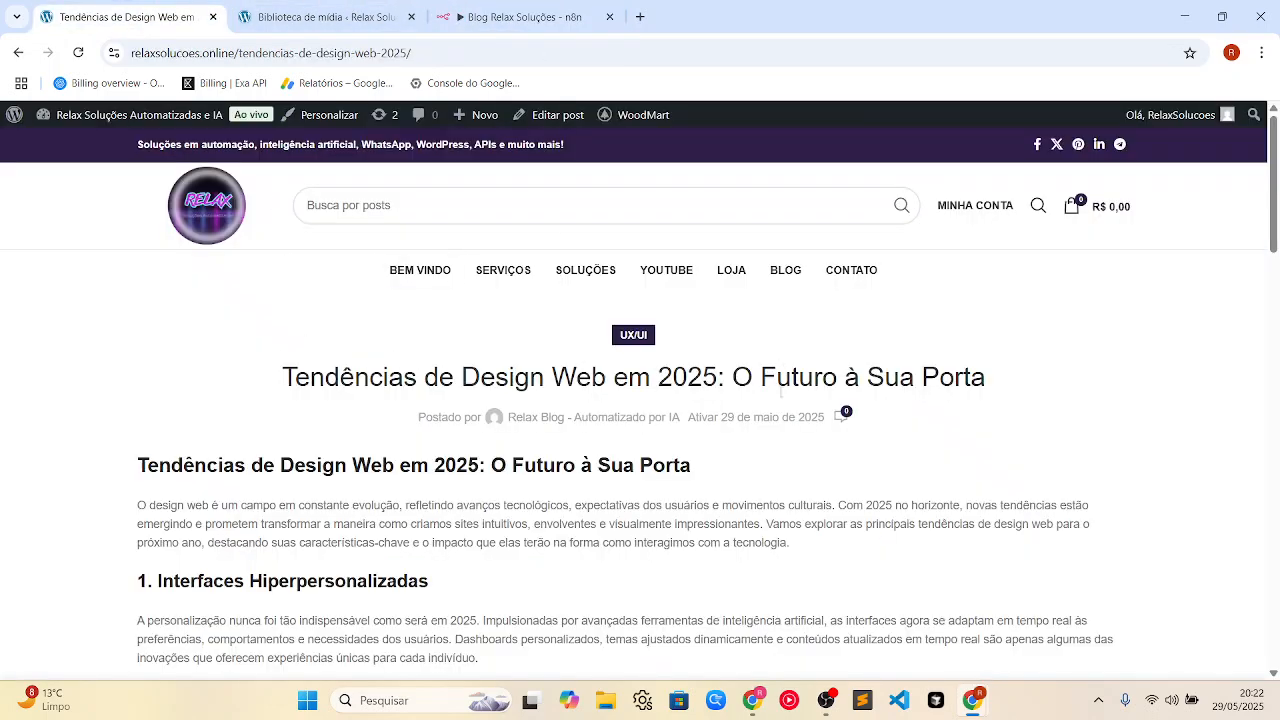
{"action": "left_click", "coordinate": [319, 55]}
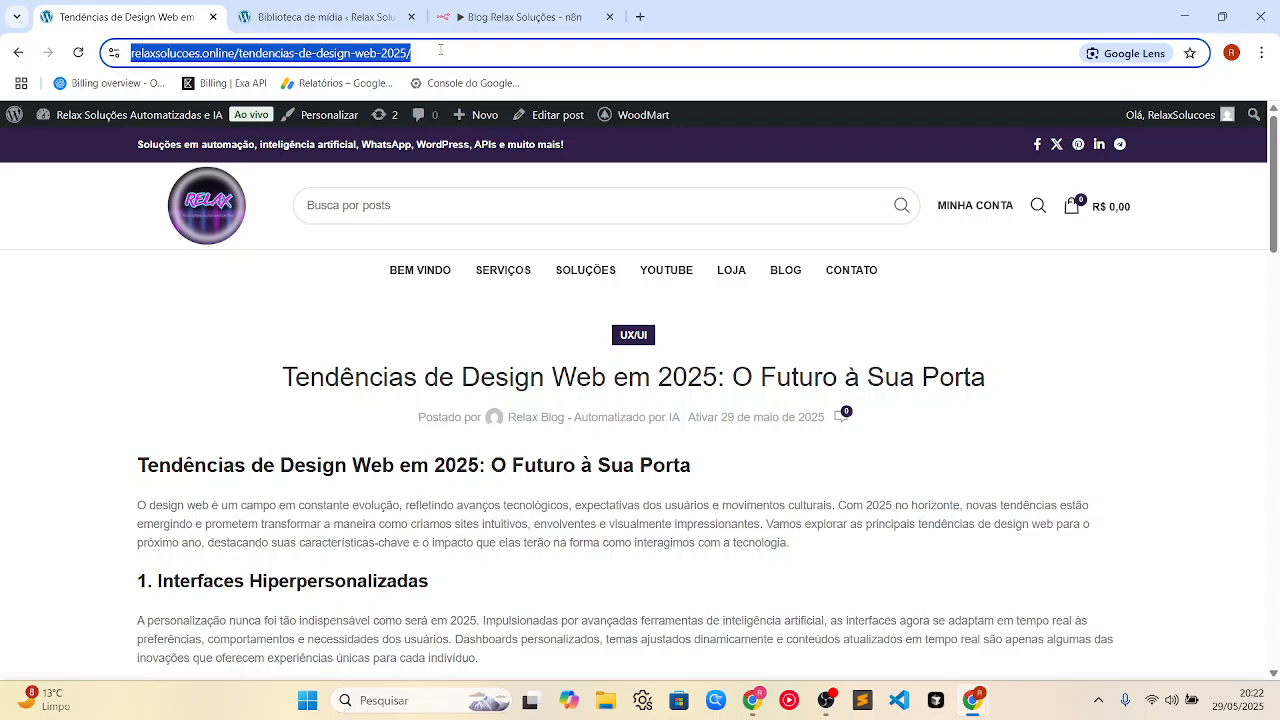
{"action": "key", "text": "Return"}
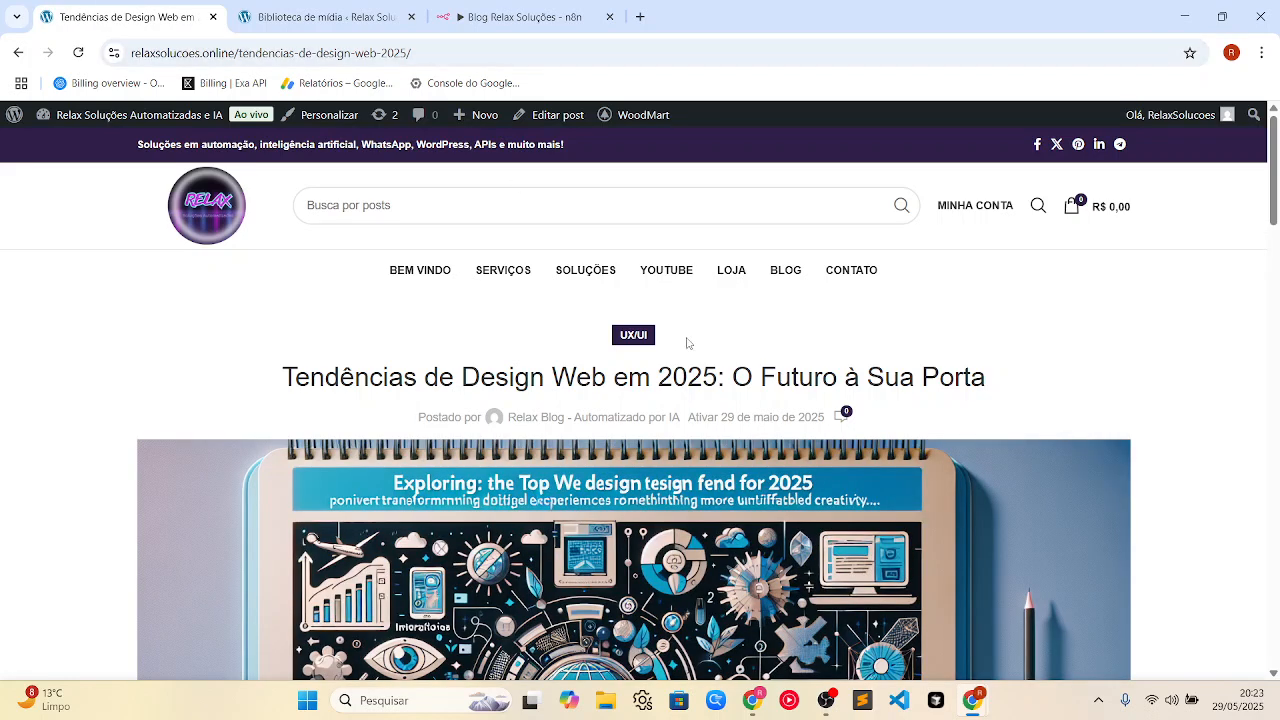
{"action": "scroll", "coordinate": [690, 345], "scroll_direction": "down", "scroll_amount": 3}
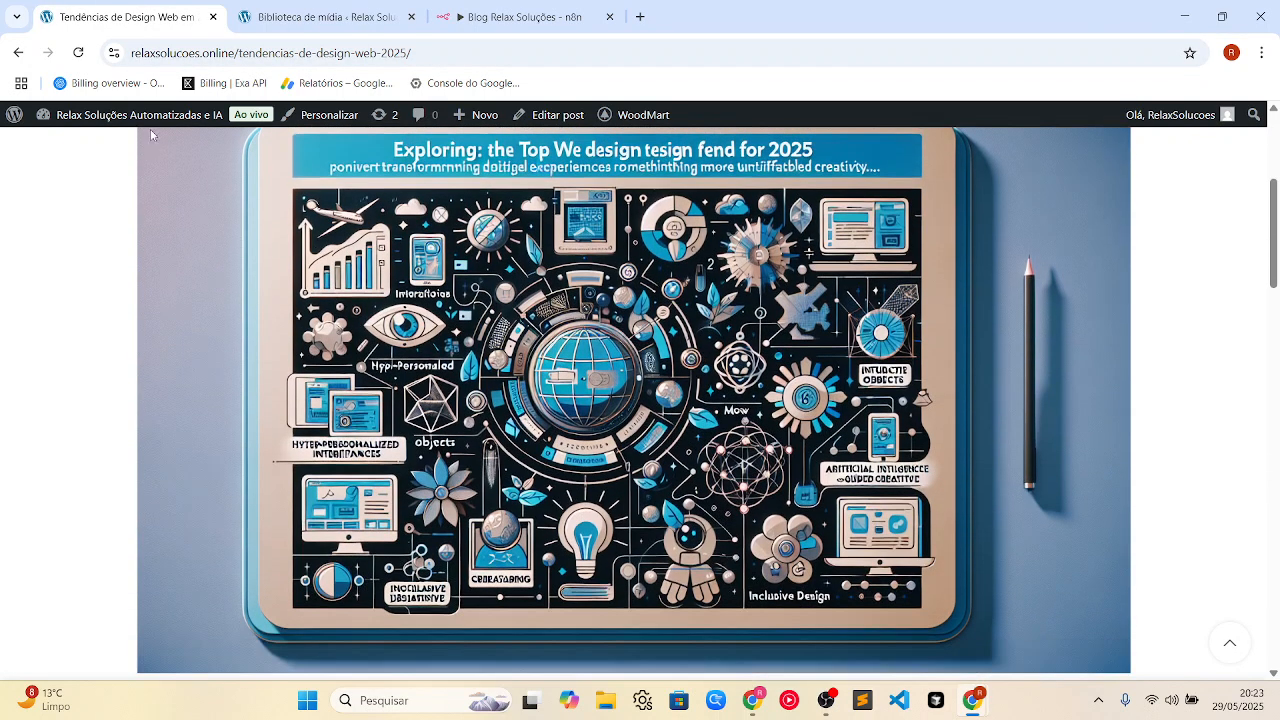
Examine the excerpt of the "Tendências de Design Web em 2025" post in the blog listing, then return to the n8n workflow canvas
{"action": "left_click", "coordinate": [18, 52]}
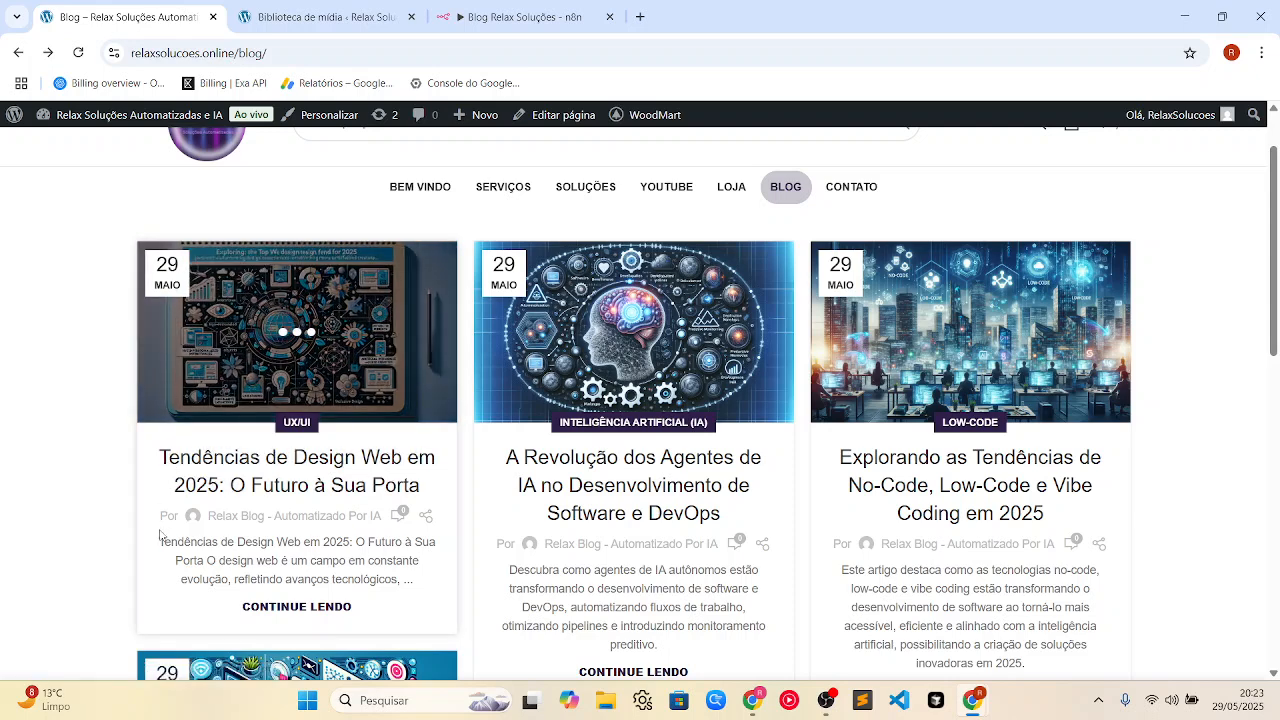
{"action": "left_click_drag", "start_coordinate": [159, 540], "coordinate": [414, 580]}
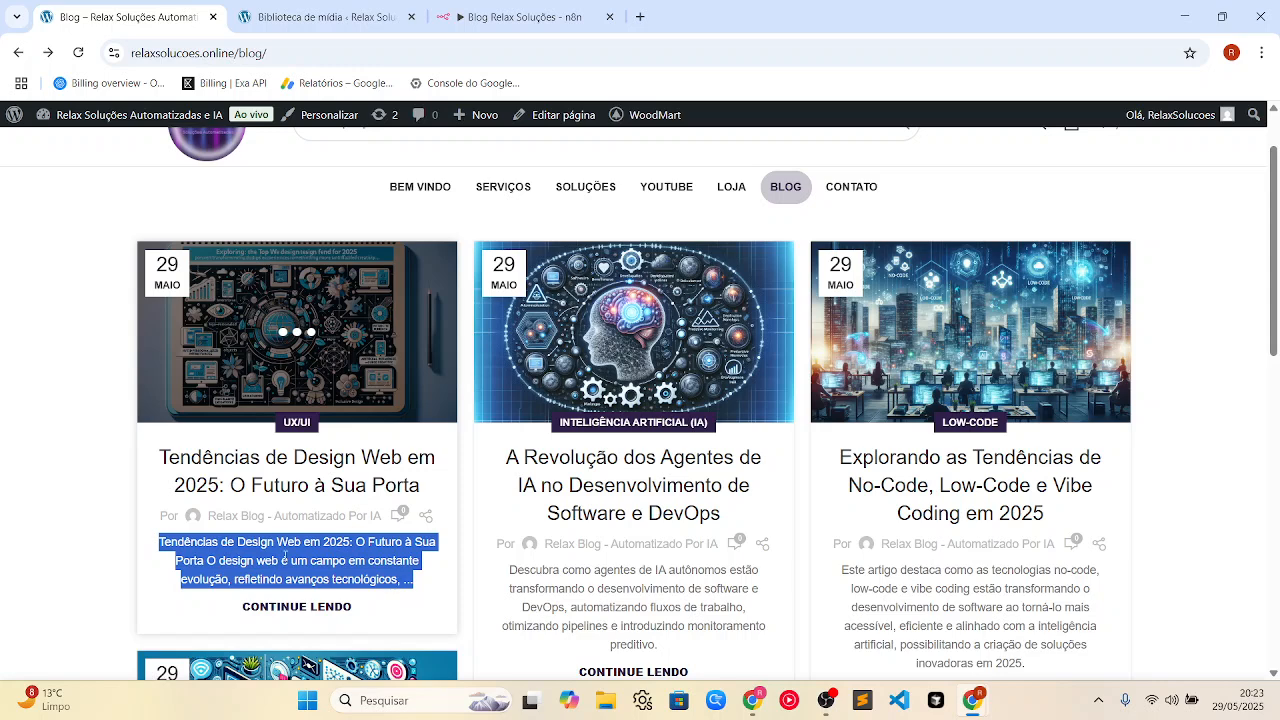
{"action": "left_click", "coordinate": [463, 12]}
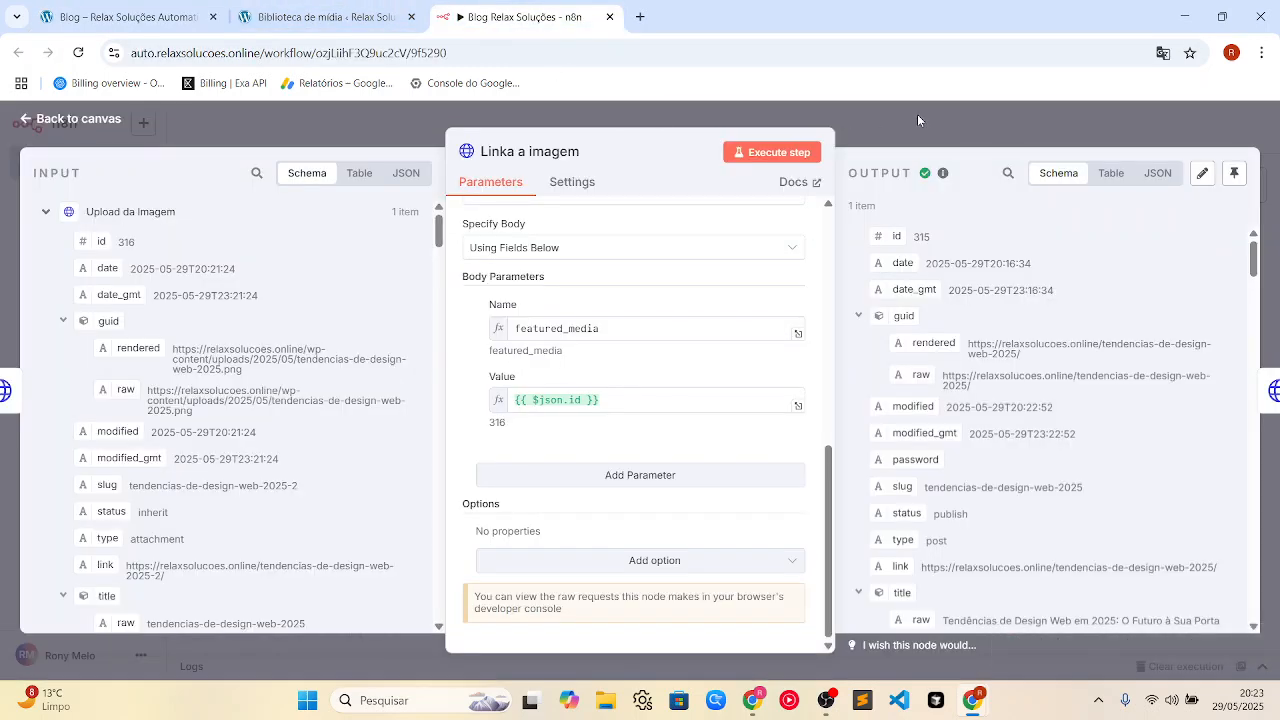
{"action": "left_click", "coordinate": [918, 120]}
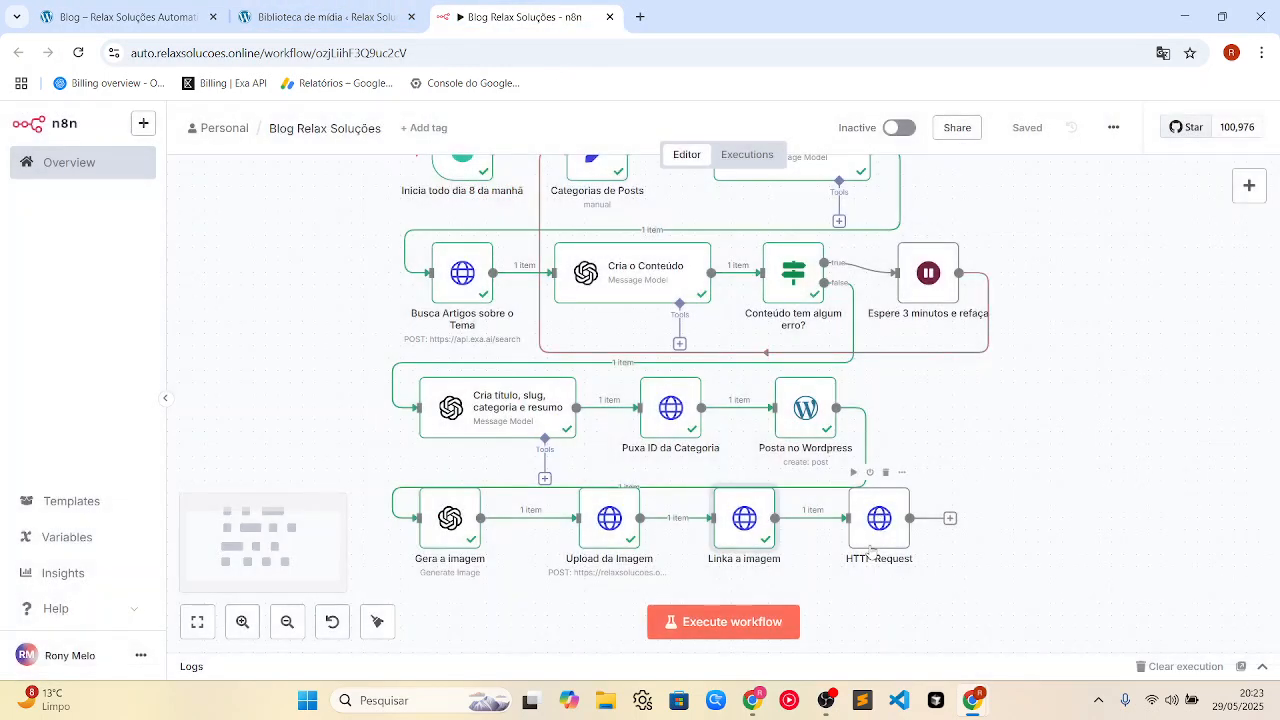
Open the HTTP Request node that follows Linka a imagem and rename it "Atualiza o Resumo"
{"action": "left_click", "coordinate": [871, 560]}
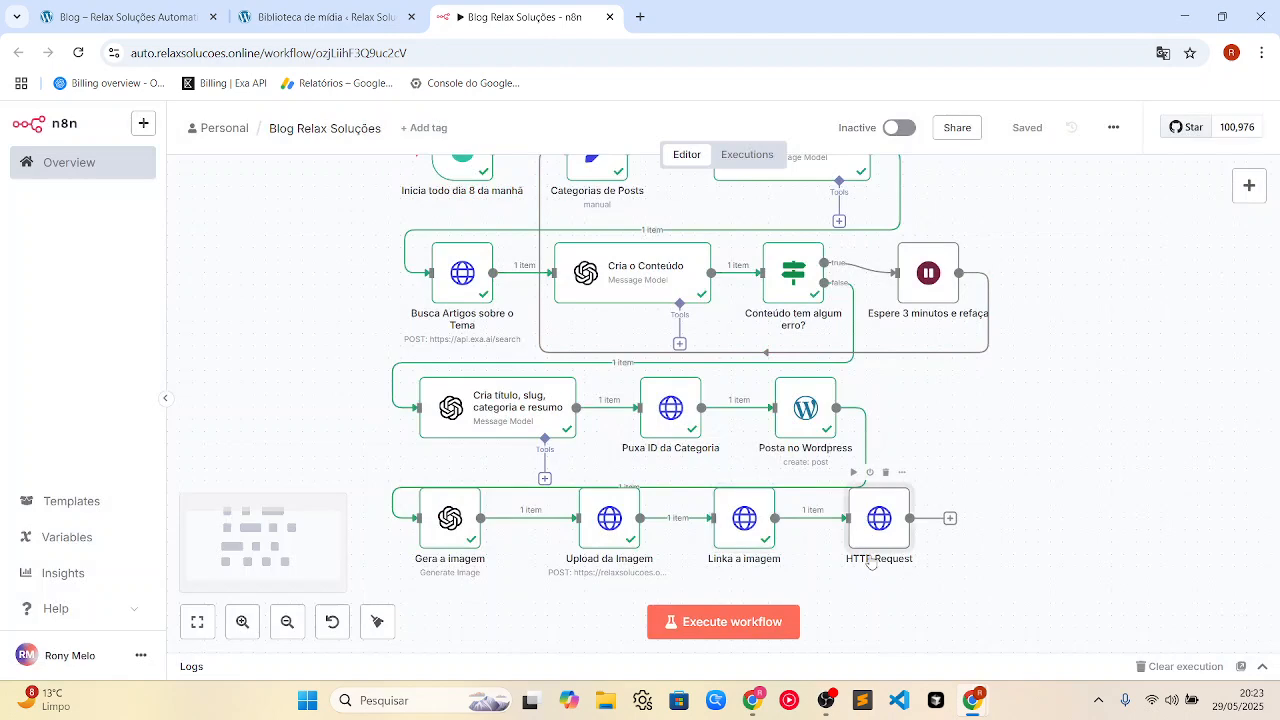
{"action": "key", "text": "Return"}
{"action": "left_click", "coordinate": [570, 152]}
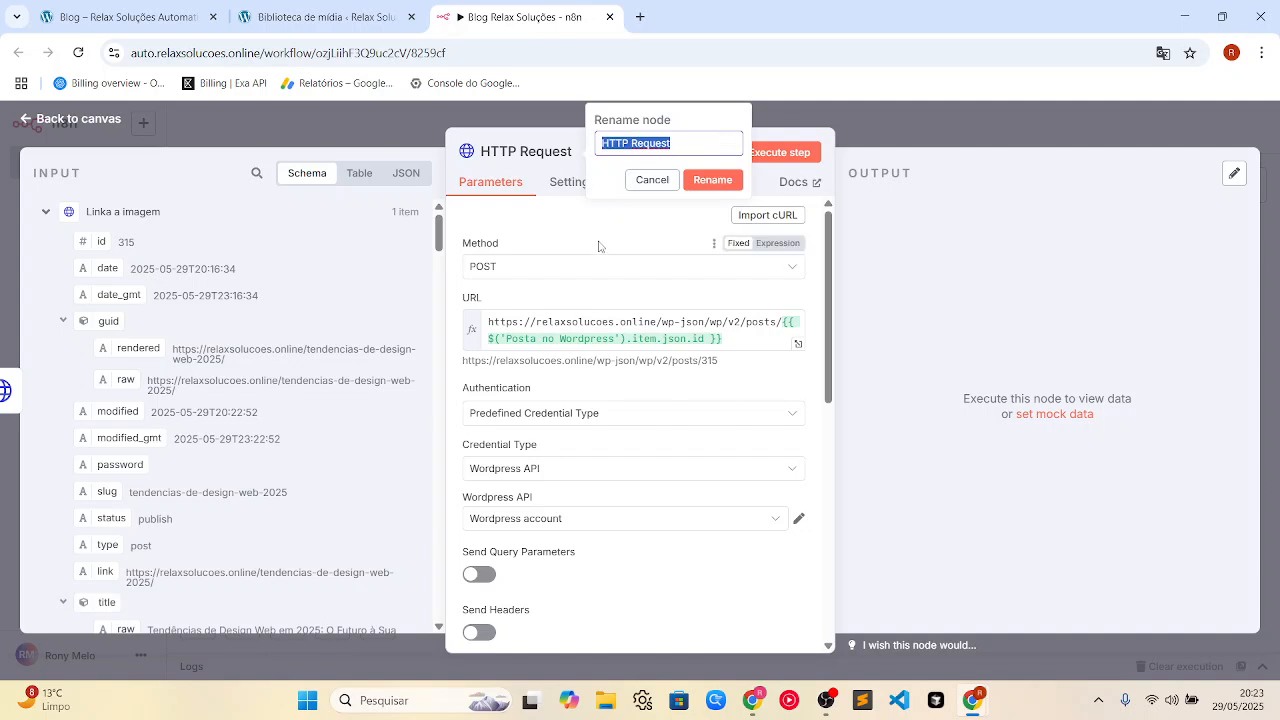
{"action": "type", "text": "Atualiza o Resumo"}
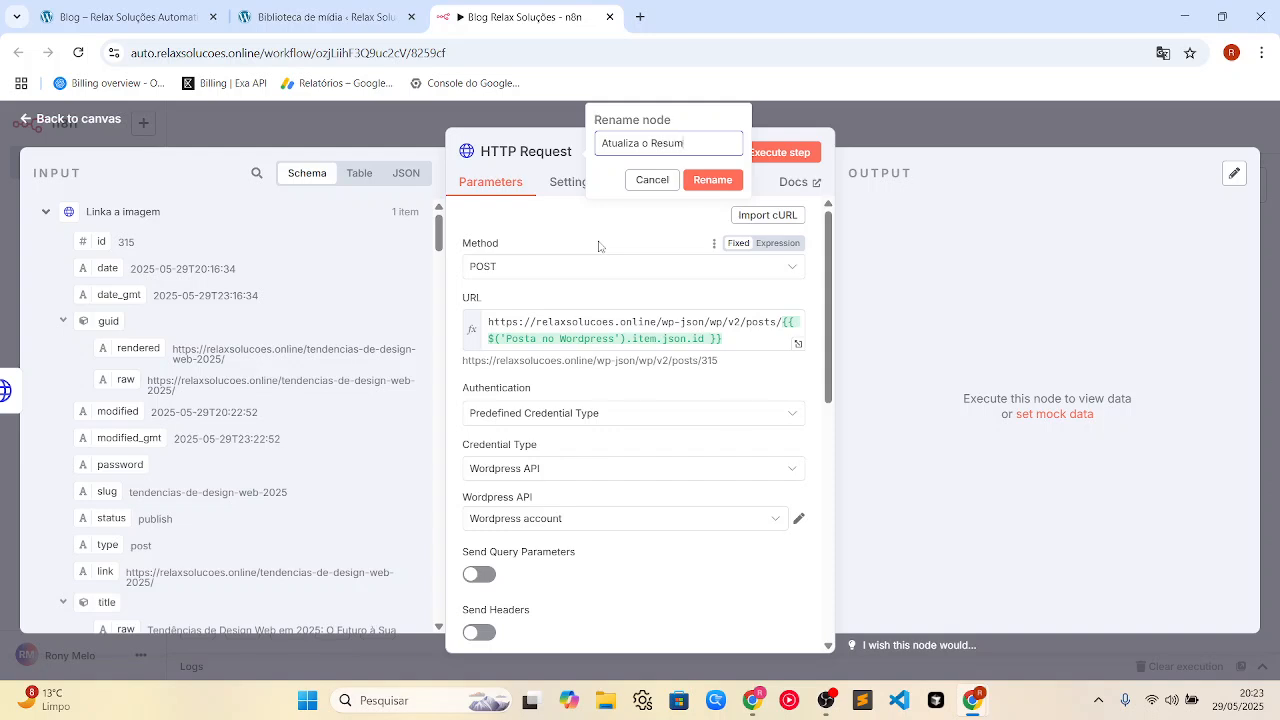
{"action": "left_click", "coordinate": [693, 182]}
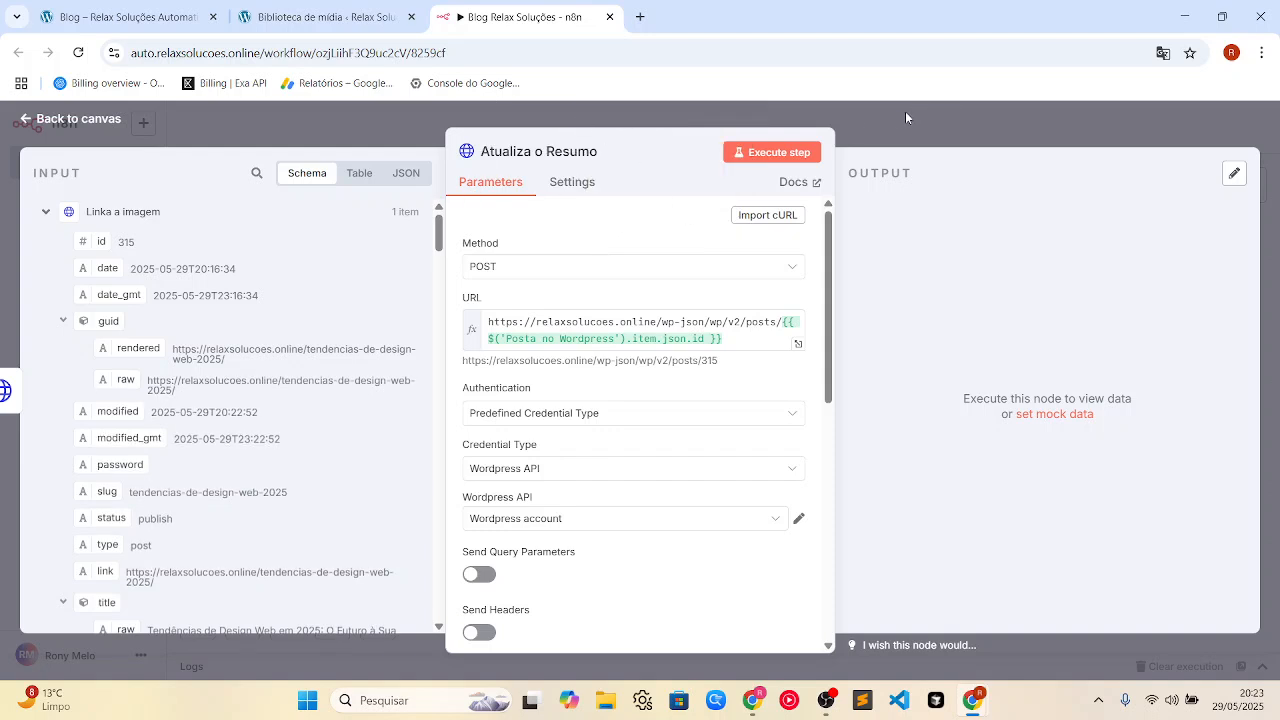
Review the post ID in the Atualiza o Resumo request URL and the excerpt body parameter with its expression value
{"action": "left_click", "coordinate": [46, 212]}
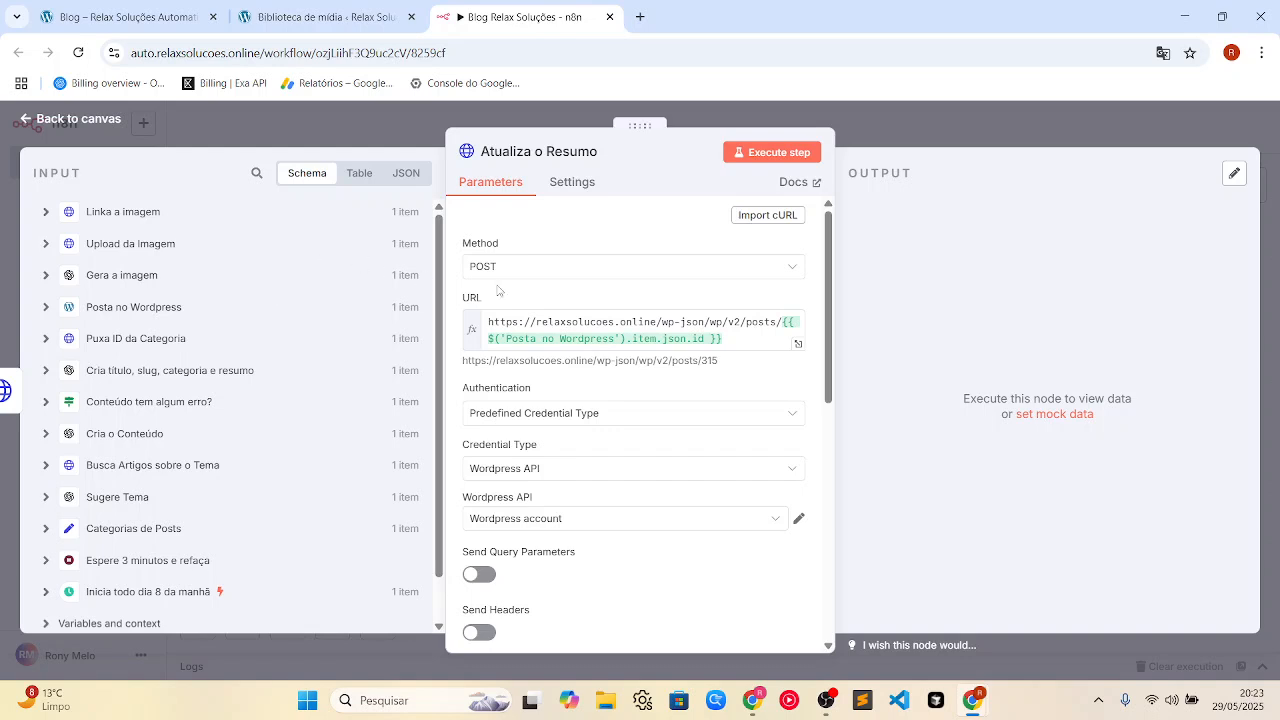
{"action": "double_click", "coordinate": [710, 360]}
{"action": "scroll", "coordinate": [701, 381], "scroll_direction": "down", "scroll_amount": 3}
{"action": "scroll", "coordinate": [701, 381], "scroll_direction": "down", "scroll_amount": 3}
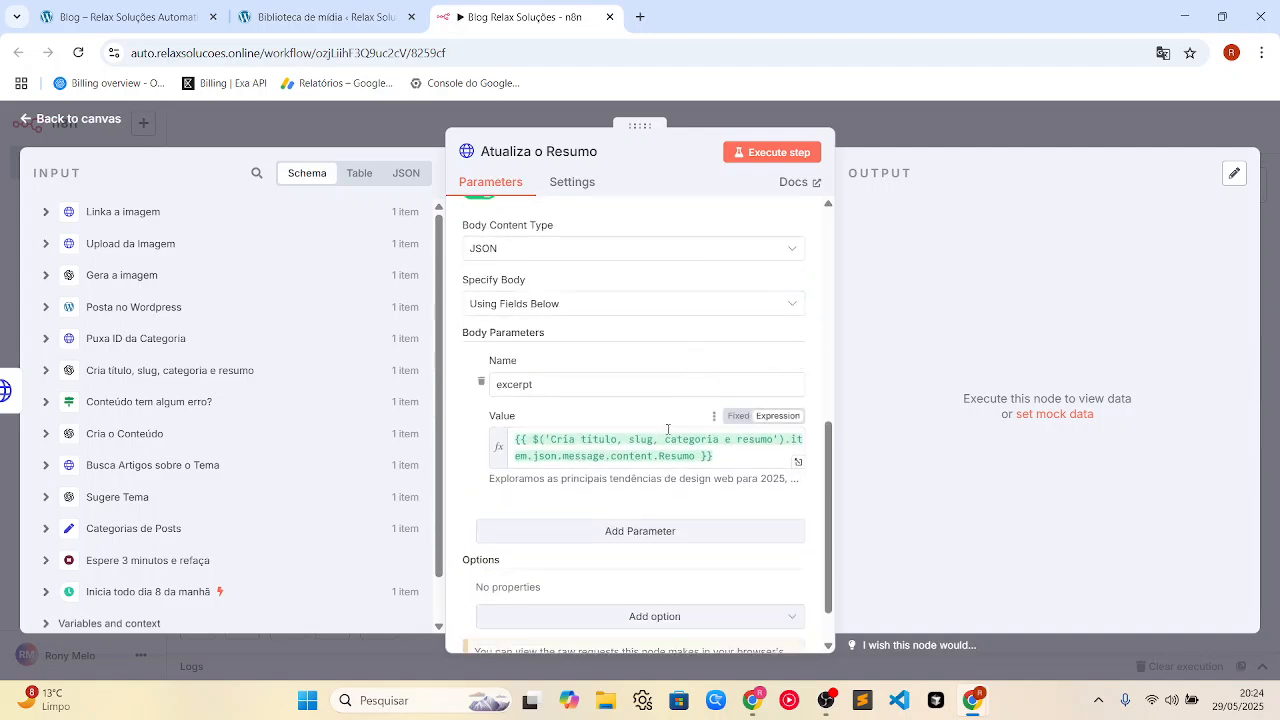
{"action": "left_click_drag", "start_coordinate": [557, 383], "coordinate": [477, 392]}
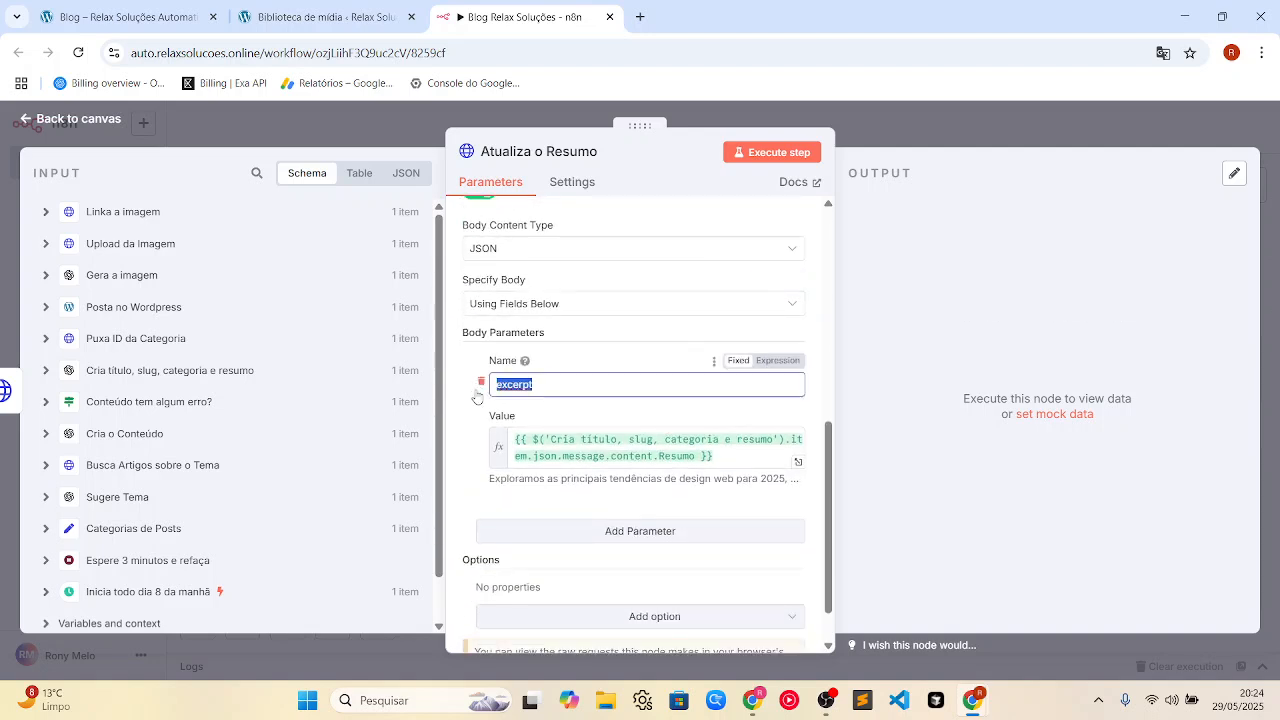
{"action": "left_click", "coordinate": [457, 443]}
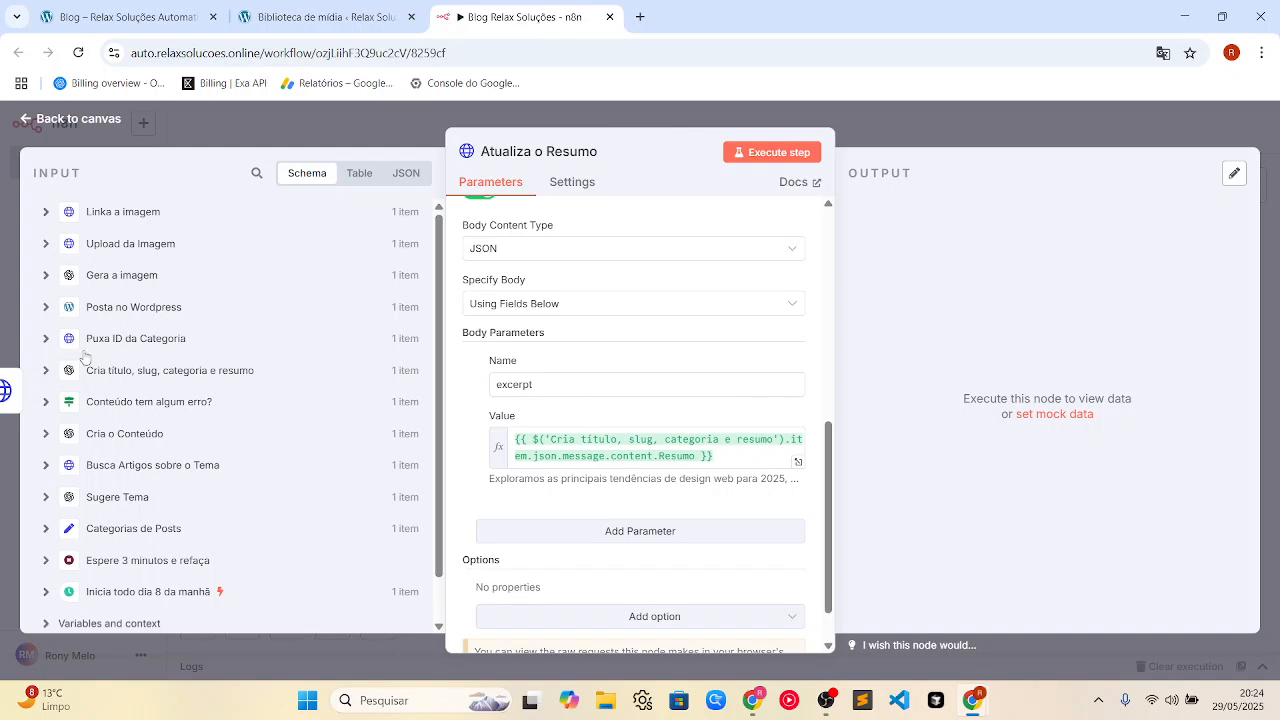
Compare the Resumo field from "Cria título, slug, categoria e resumo" with the post's excerpt in the blog listing
{"action": "left_click", "coordinate": [50, 377]}
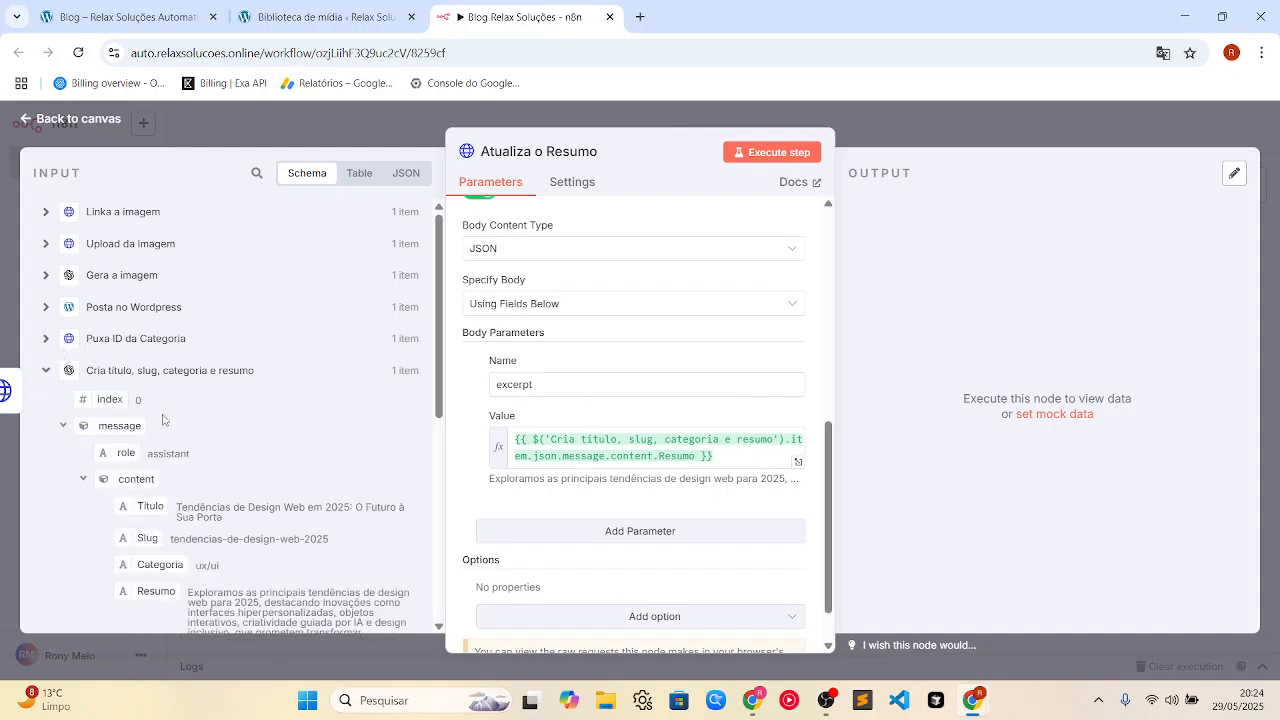
{"action": "scroll", "coordinate": [146, 422], "scroll_direction": "down", "scroll_amount": 2}
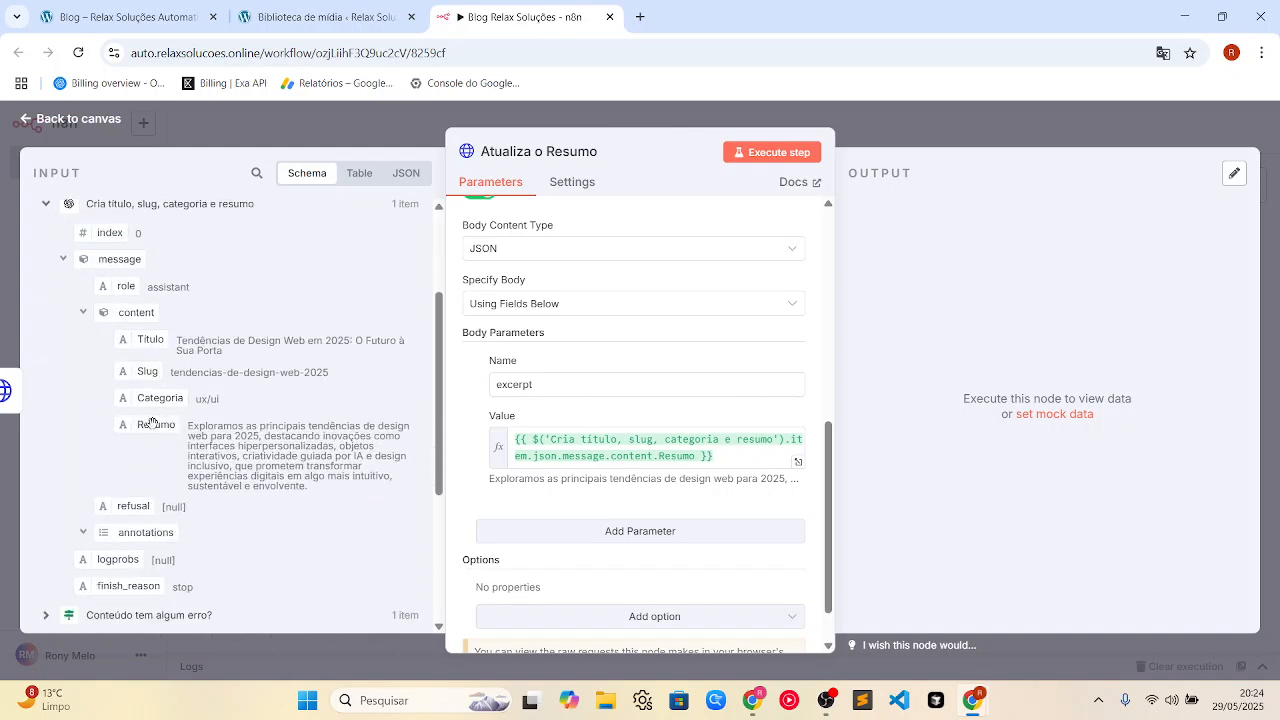
{"action": "left_click", "coordinate": [277, 18]}
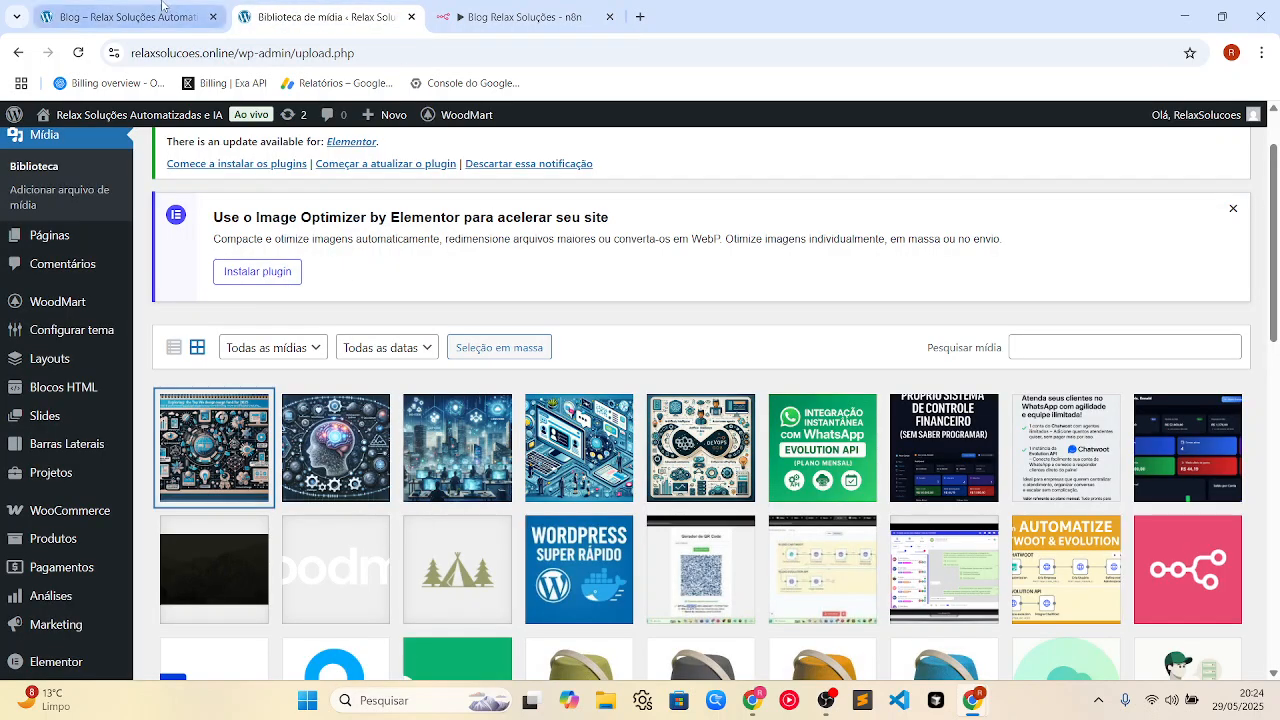
{"action": "key", "text": "ctrl+Page_Up"}
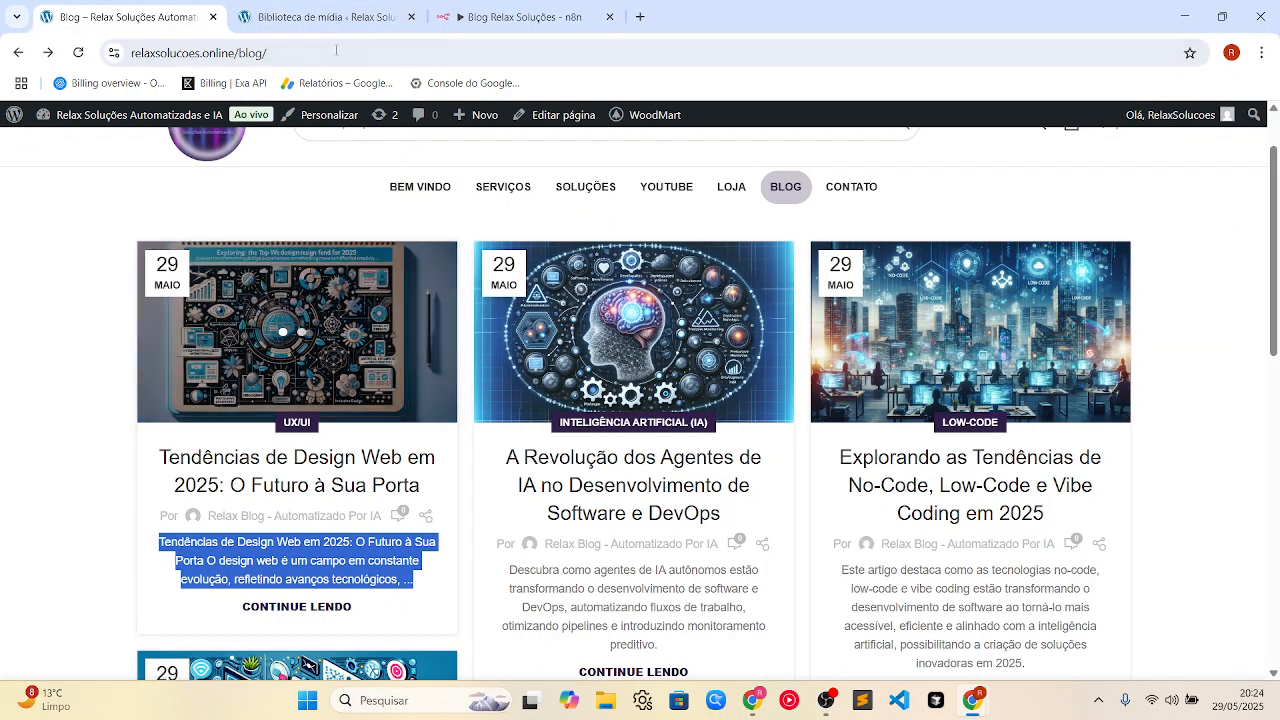
Return to the n8n workflow and examine the opening text of the content field output by Cria o Conteúdo
{"action": "key", "text": "ctrl+Page_Down"}
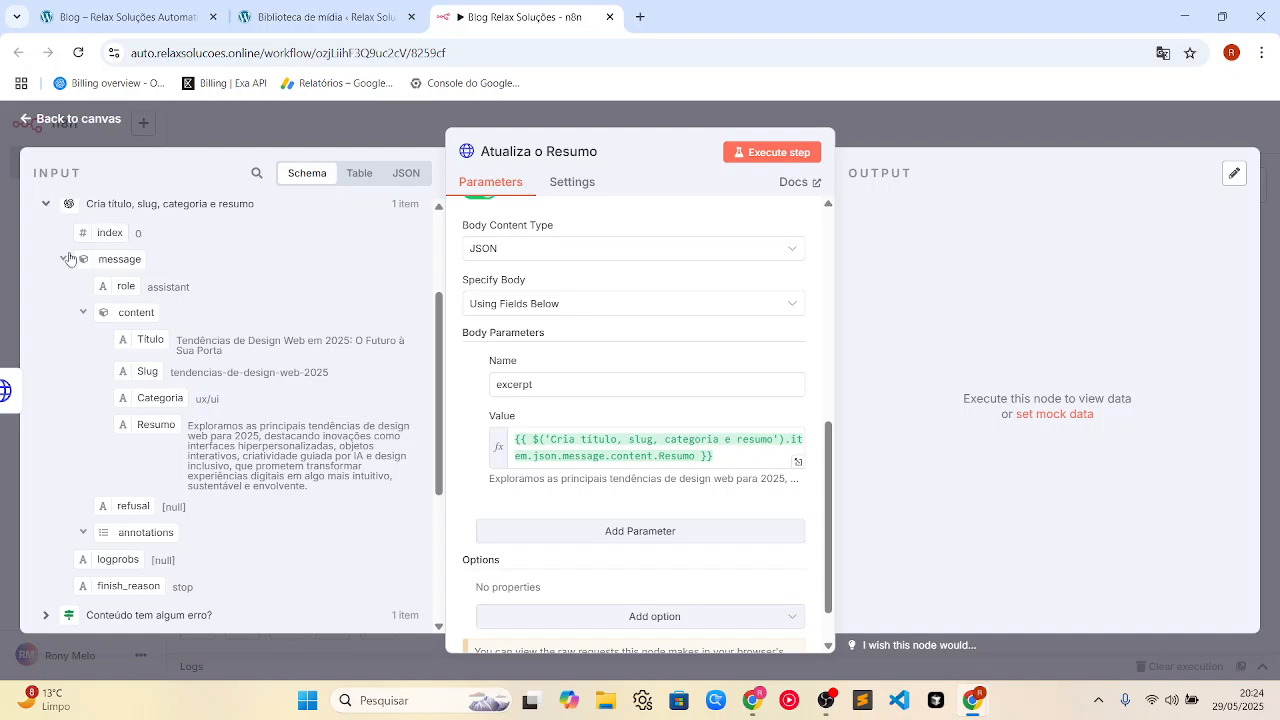
{"action": "scroll", "coordinate": [70, 258], "scroll_direction": "up", "scroll_amount": 2}
{"action": "left_click", "coordinate": [48, 290]}
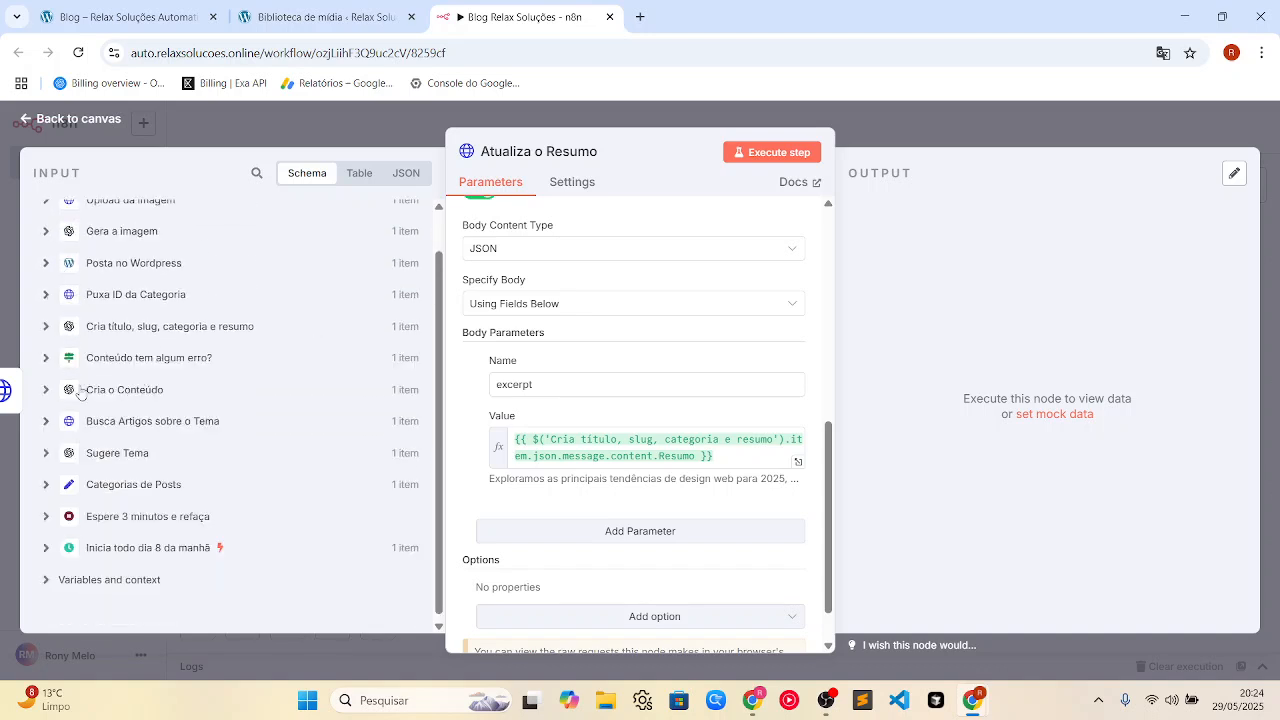
{"action": "left_click", "coordinate": [46, 392]}
{"action": "scroll", "coordinate": [208, 412], "scroll_direction": "down", "scroll_amount": 2}
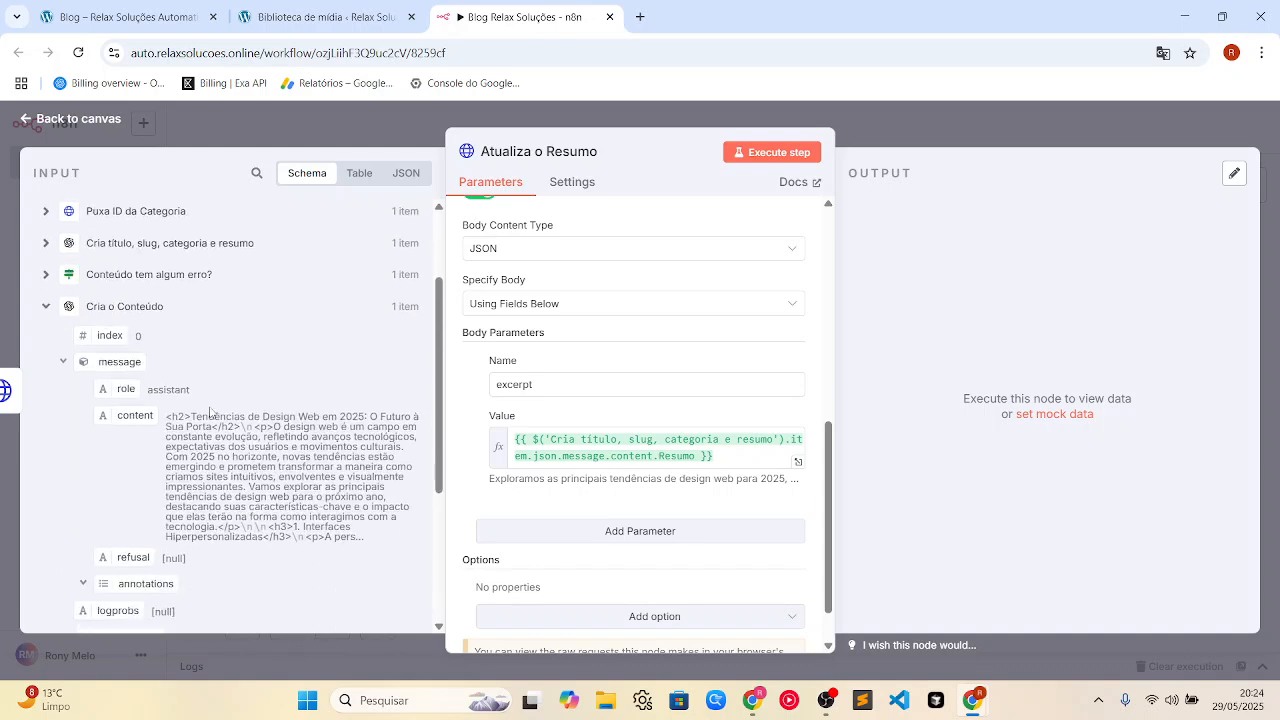
{"action": "left_click_drag", "start_coordinate": [193, 417], "coordinate": [413, 440]}
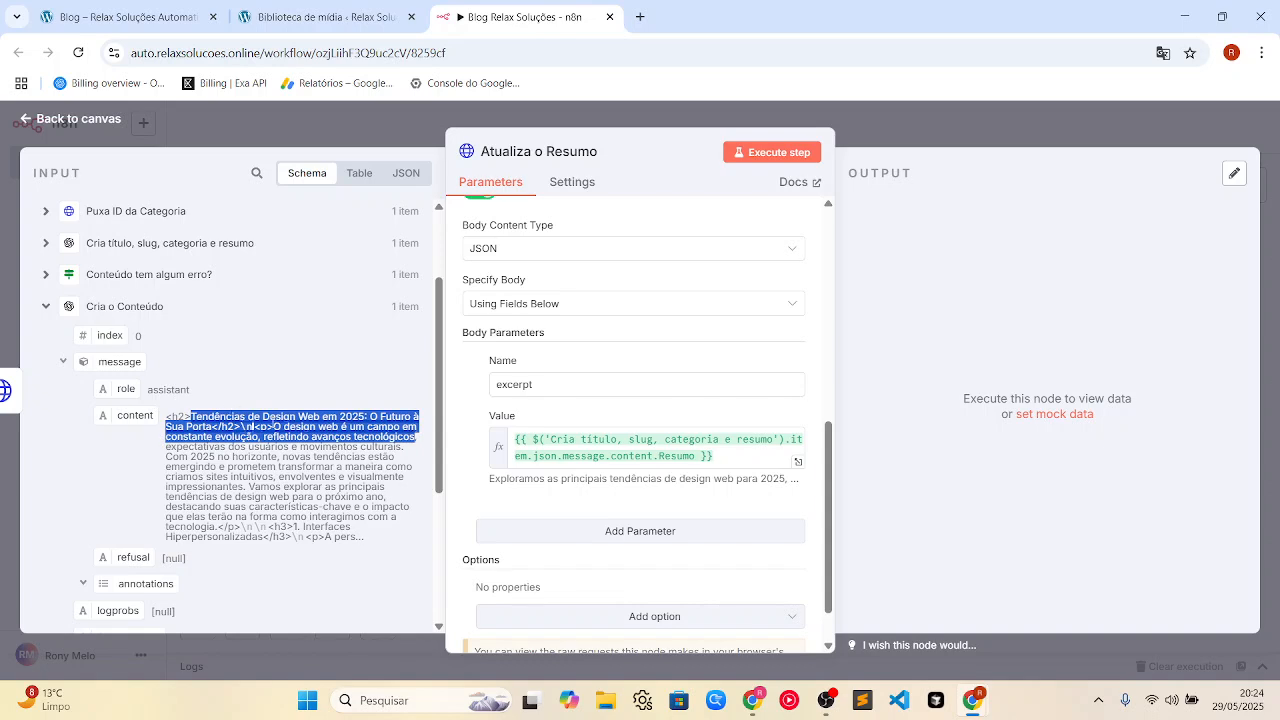
{"action": "left_click", "coordinate": [45, 308]}
Examine the input data from Posta no Wordpress, Puxa ID da Categoria and the Resumo field of "Cria título, slug, categoria e resumo"
{"action": "scroll", "coordinate": [50, 313], "scroll_direction": "up", "scroll_amount": 1}
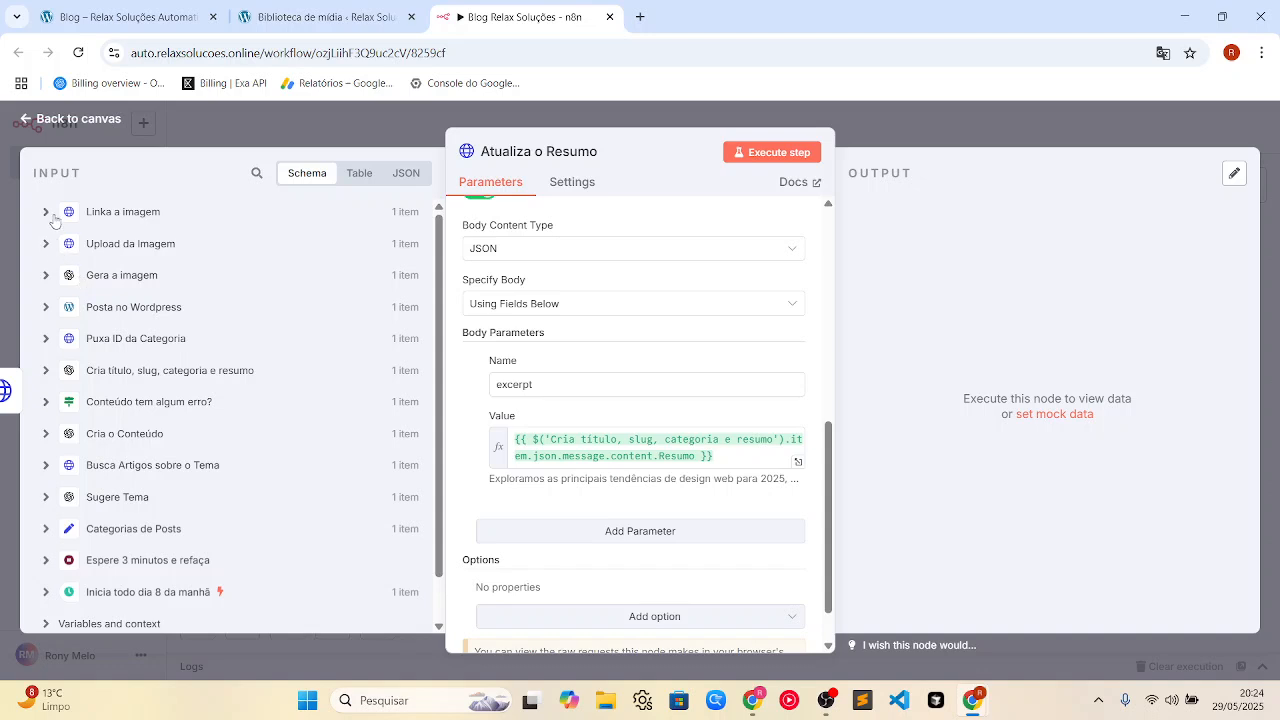
{"action": "left_click", "coordinate": [45, 309]}
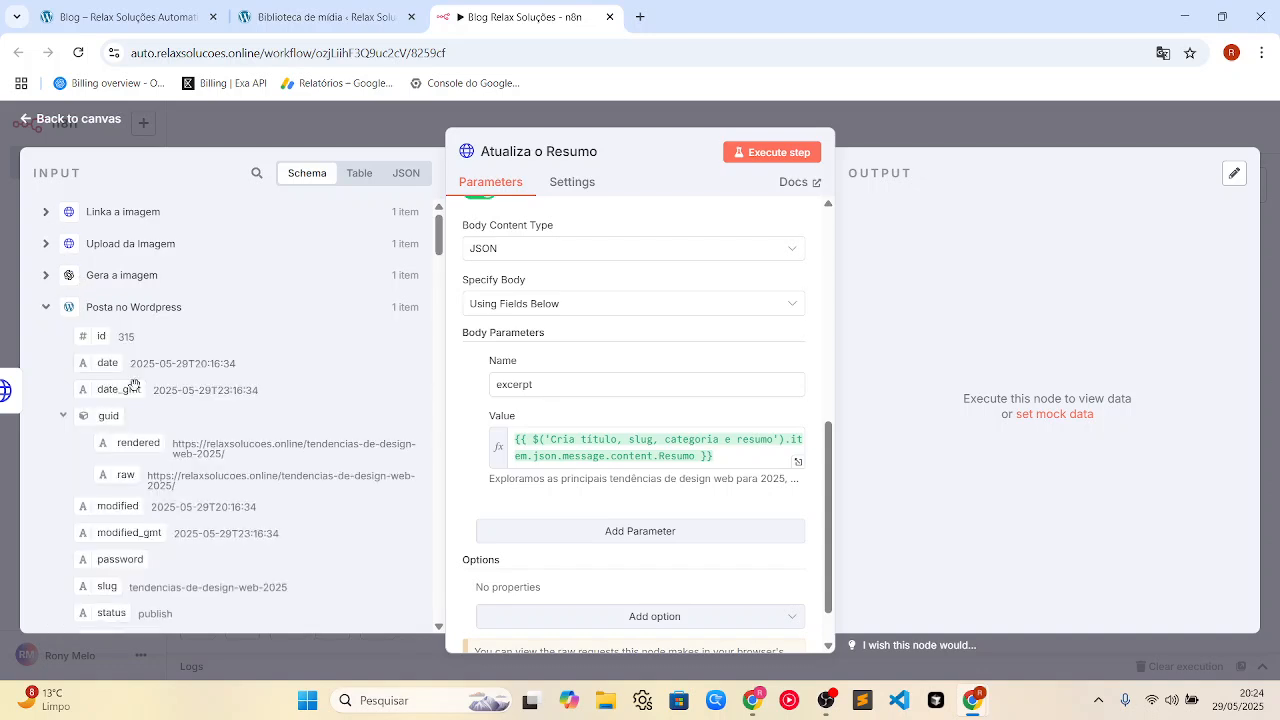
{"action": "left_click", "coordinate": [45, 309]}
{"action": "left_click", "coordinate": [45, 339]}
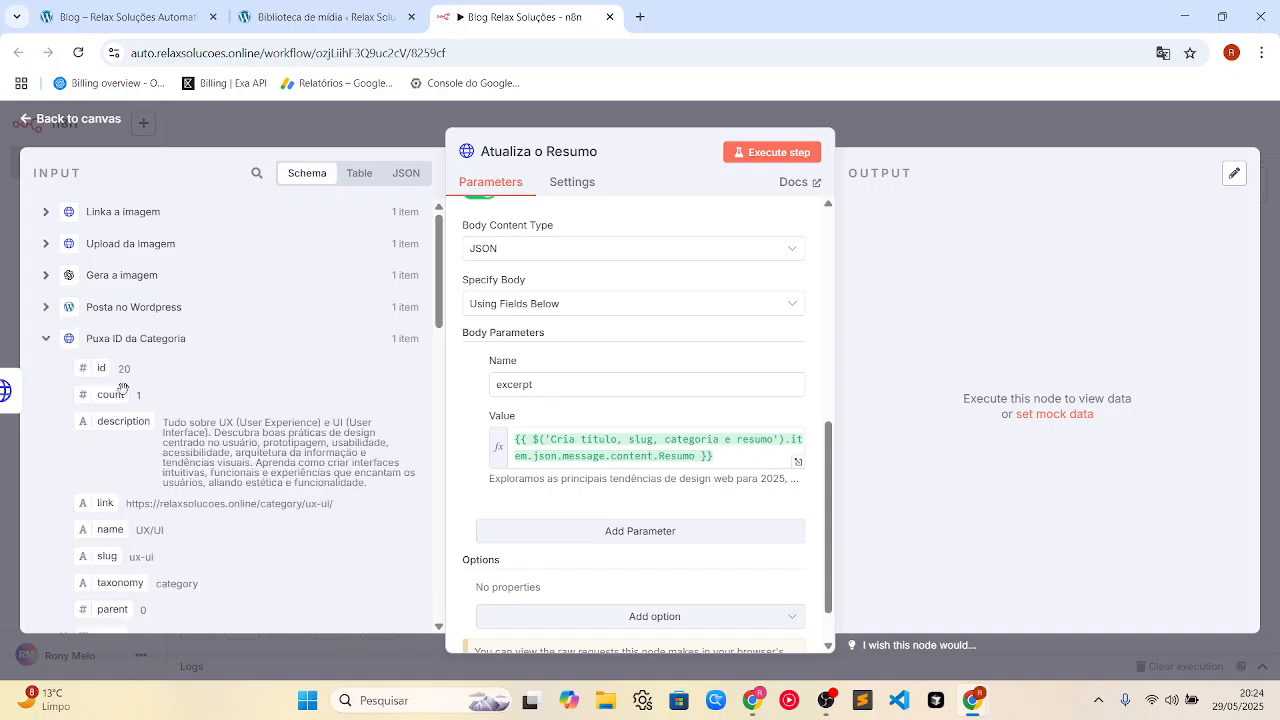
{"action": "left_click", "coordinate": [45, 339]}
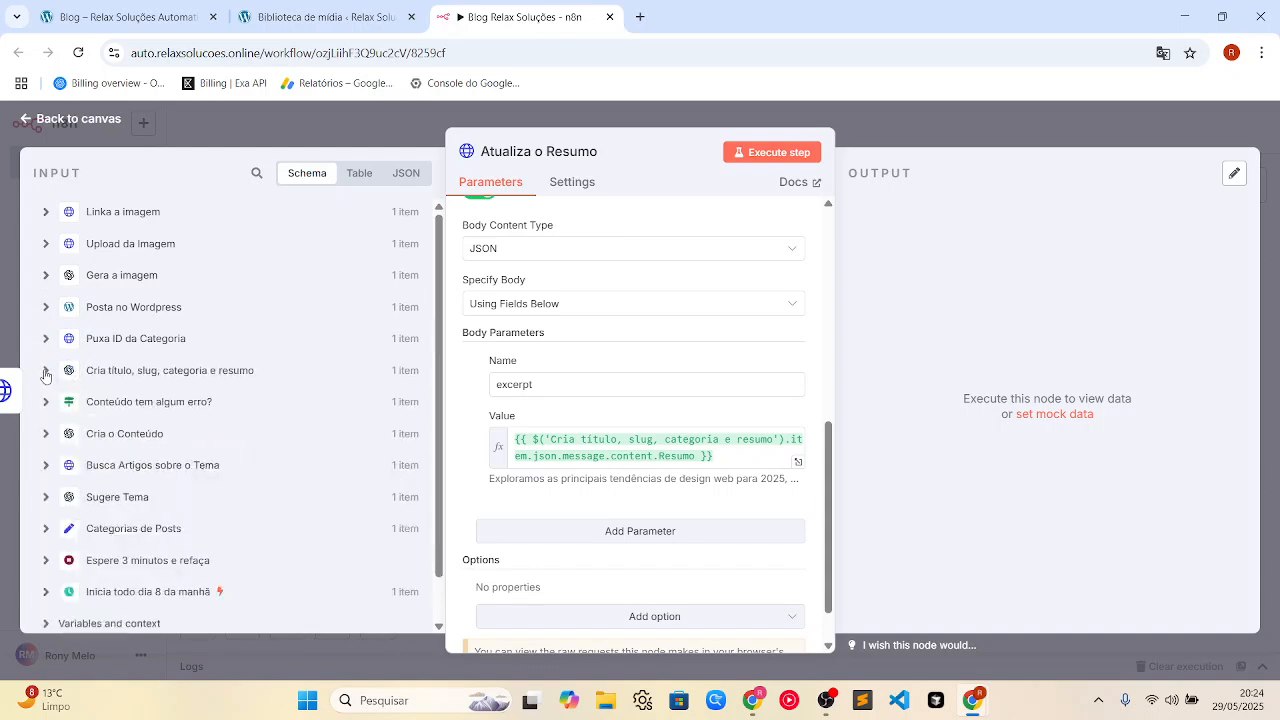
{"action": "left_click", "coordinate": [45, 370]}
{"action": "scroll", "coordinate": [185, 380], "scroll_direction": "down", "scroll_amount": 3}
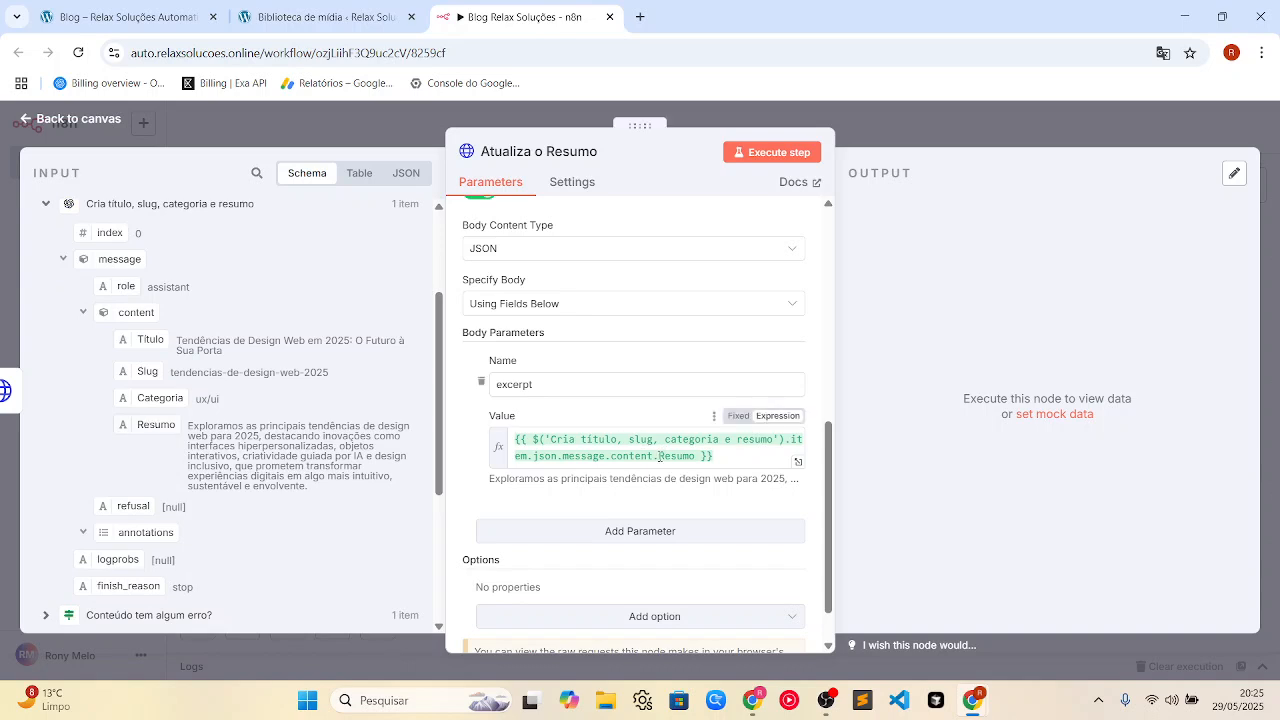
Execute the Atualiza o Resumo node, then reload the blog listing and check the excerpt of the "Tendências de Design Web em 2025" post
{"action": "left_click", "coordinate": [796, 155]}
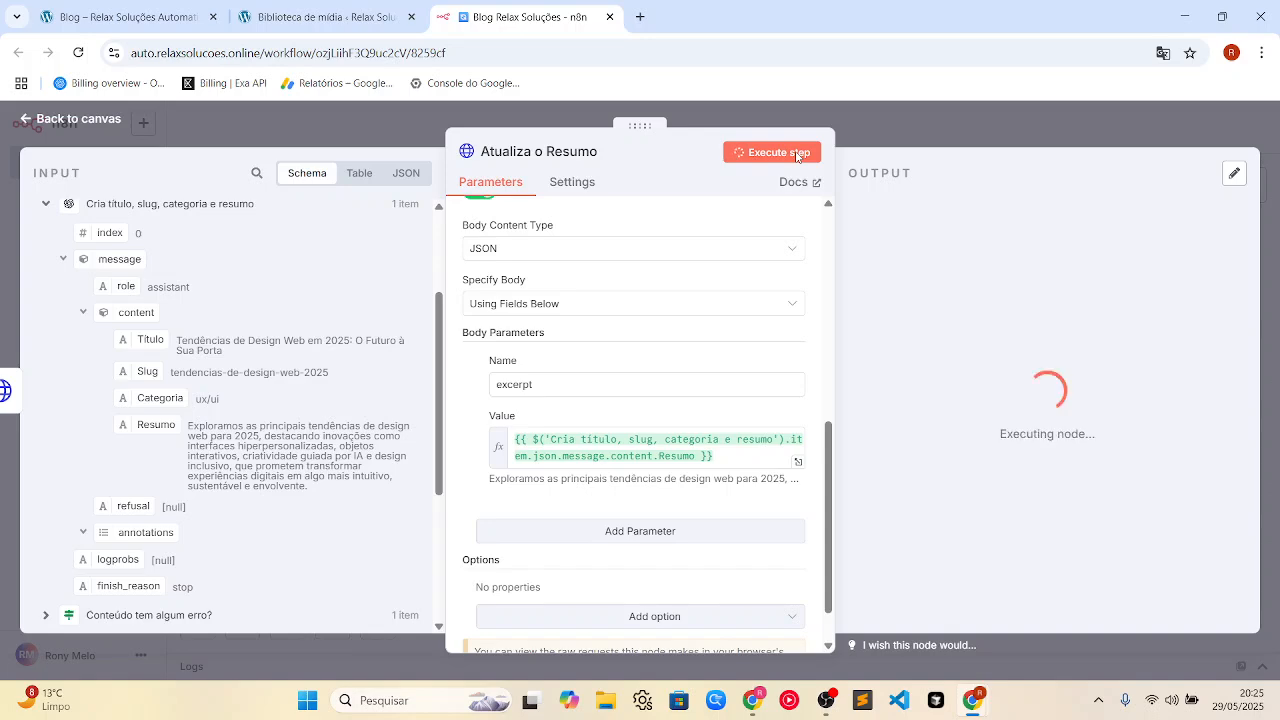
{"action": "left_click", "coordinate": [888, 120]}
{"action": "left_click", "coordinate": [120, 17]}
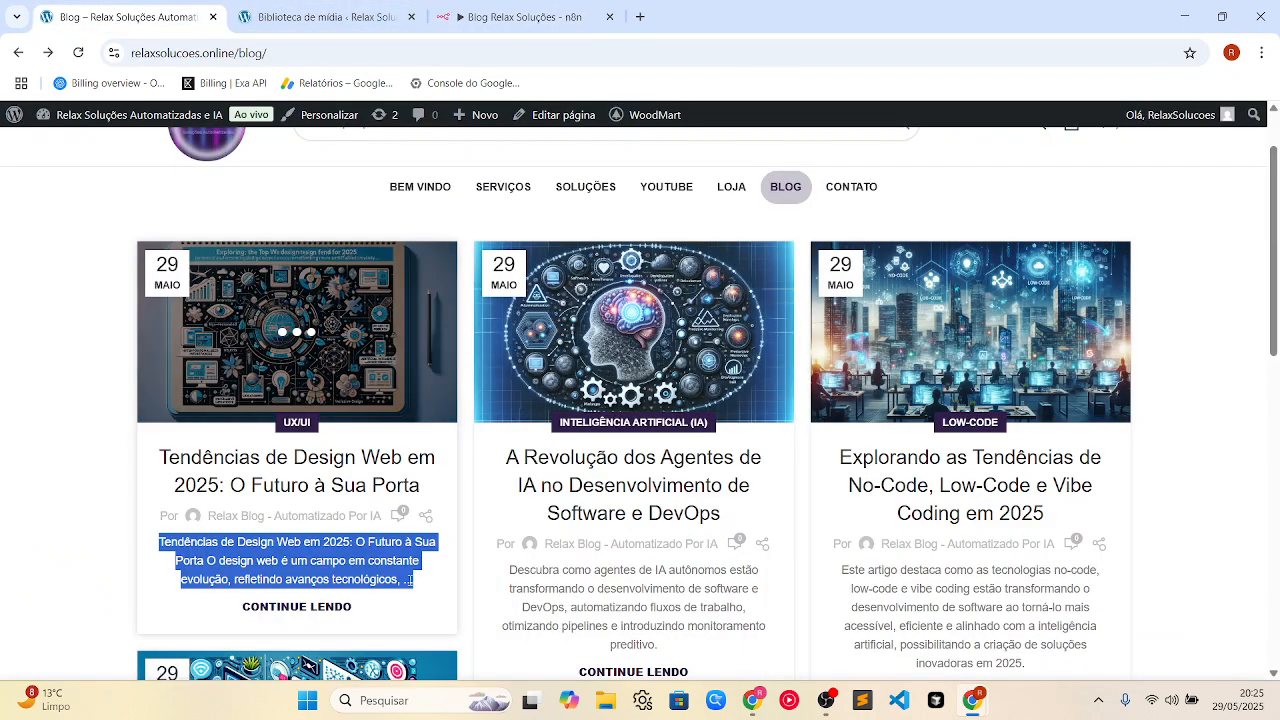
{"action": "left_click", "coordinate": [293, 52]}
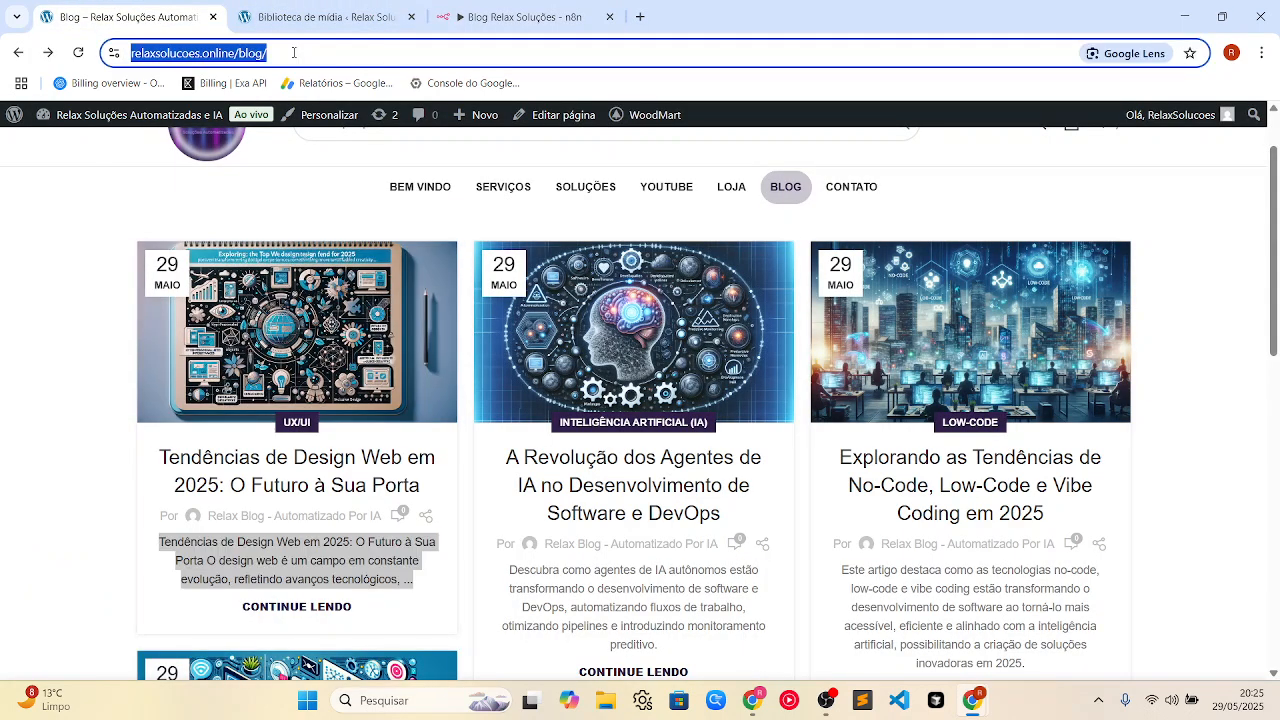
{"action": "key", "text": "Return"}
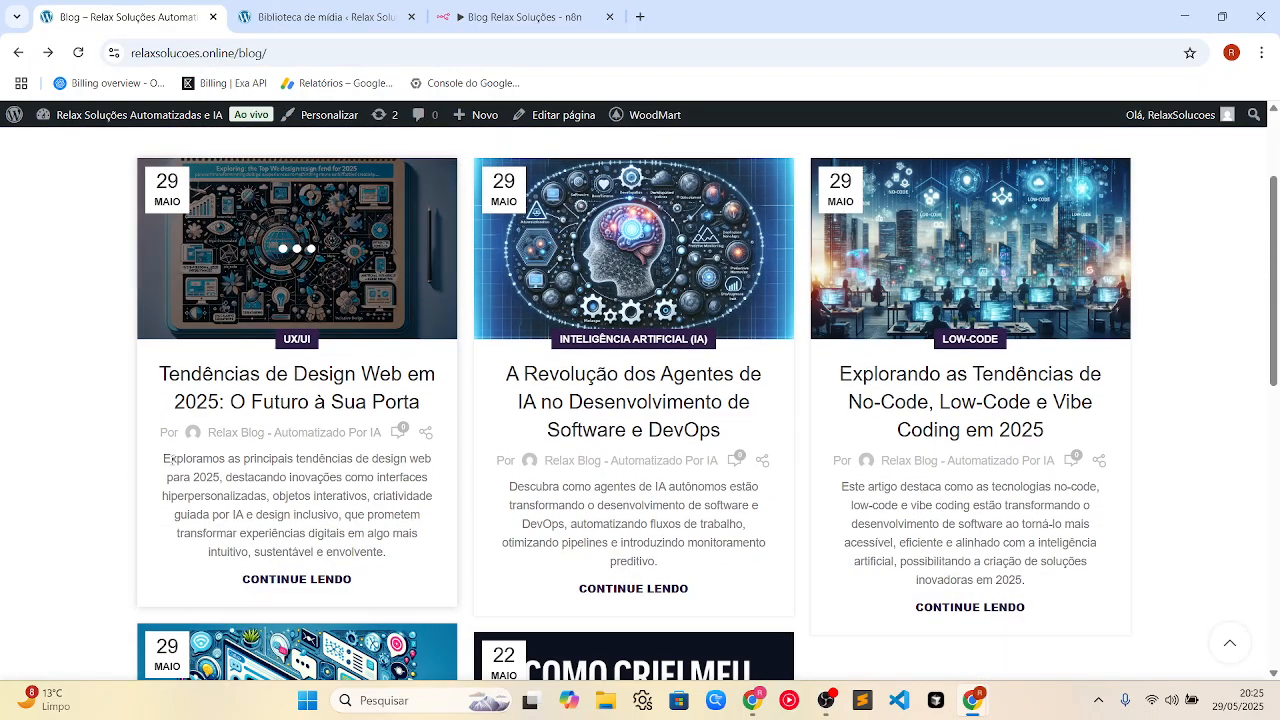
{"action": "left_click_drag", "start_coordinate": [165, 457], "coordinate": [416, 557]}
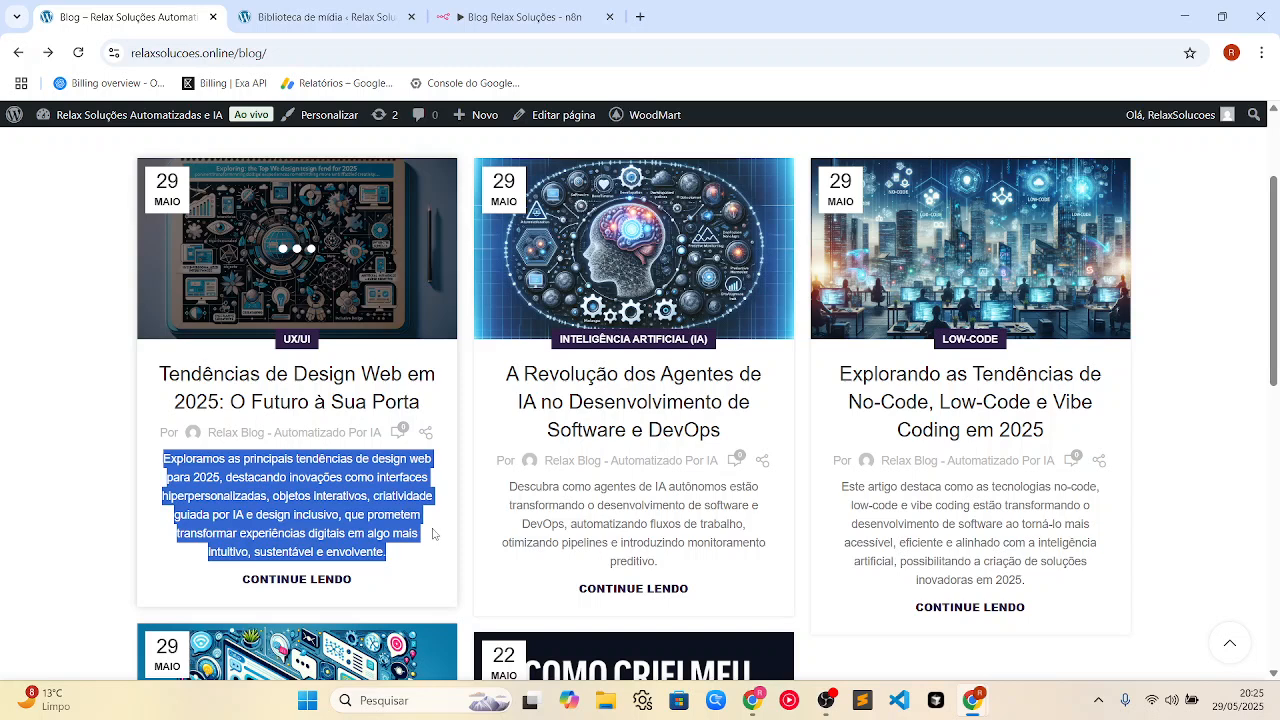
Open the "Tendências de Design Web em 2025" post and review its image, main heading and numbered sections
{"action": "left_click", "coordinate": [352, 289]}
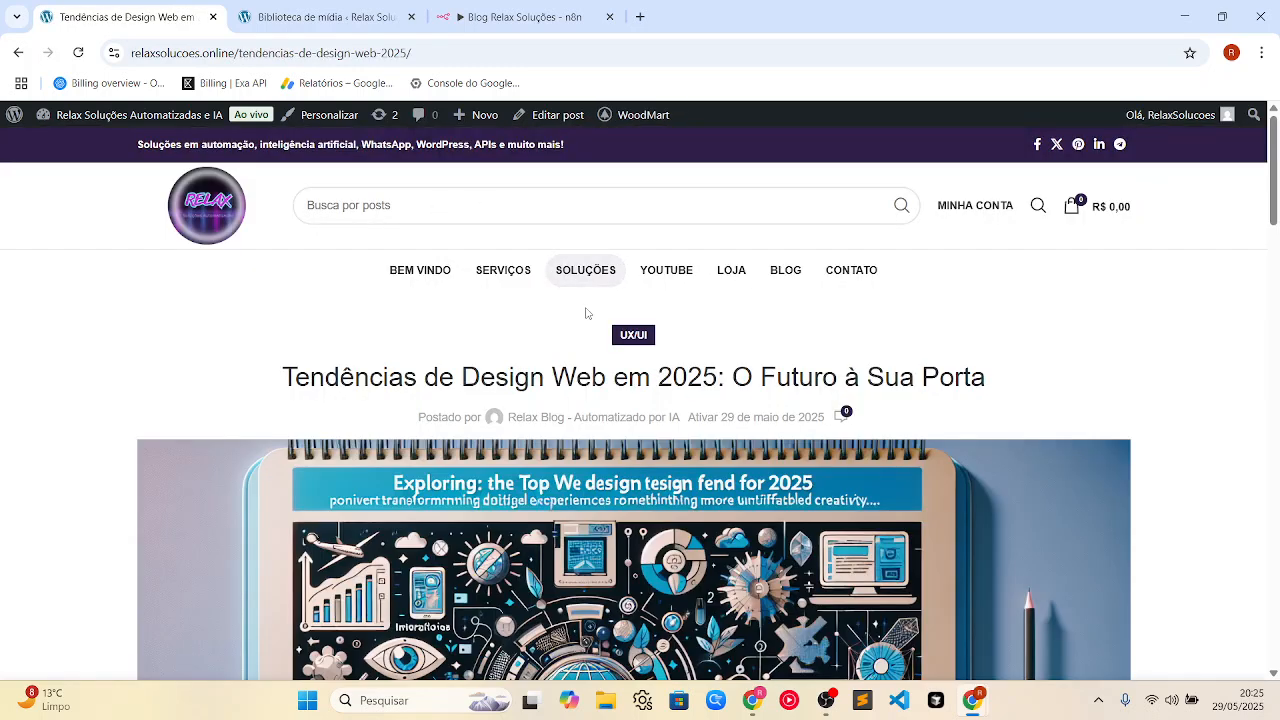
{"action": "scroll", "coordinate": [583, 306], "scroll_direction": "down", "scroll_amount": 6}
{"action": "scroll", "coordinate": [217, 209], "scroll_direction": "down", "scroll_amount": 2}
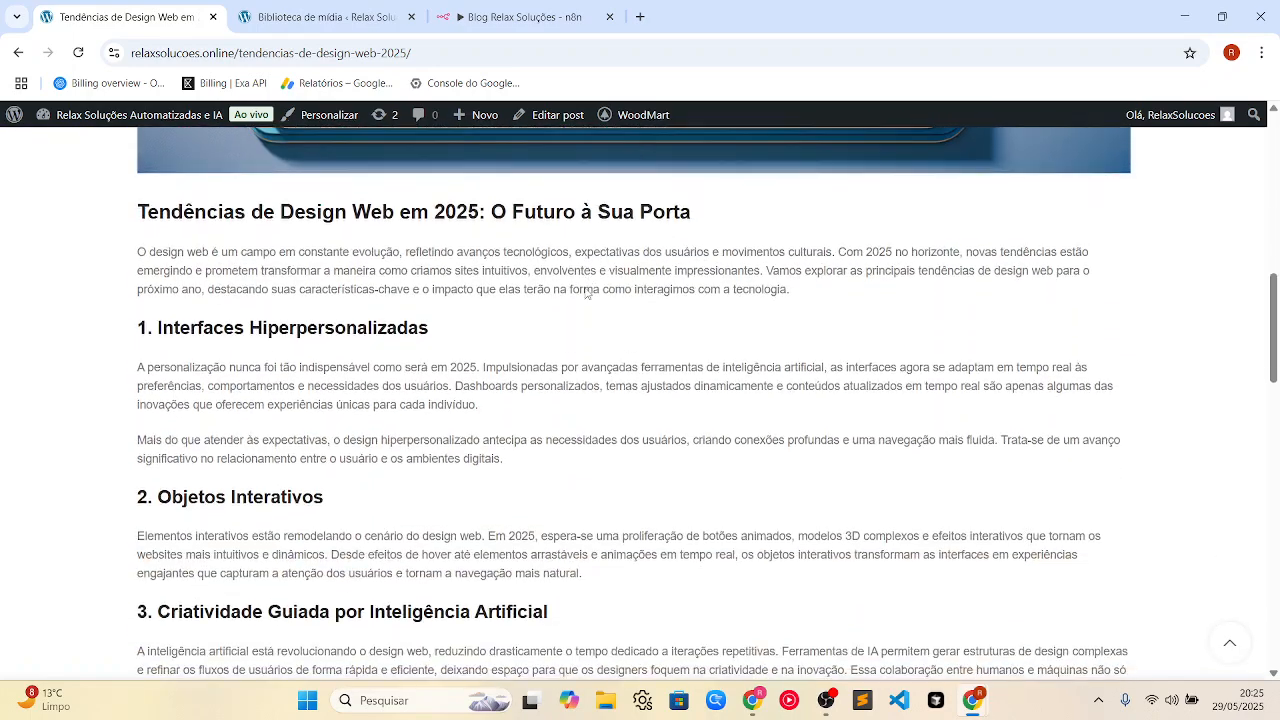
{"action": "left_click_drag", "start_coordinate": [195, 211], "coordinate": [431, 212]}
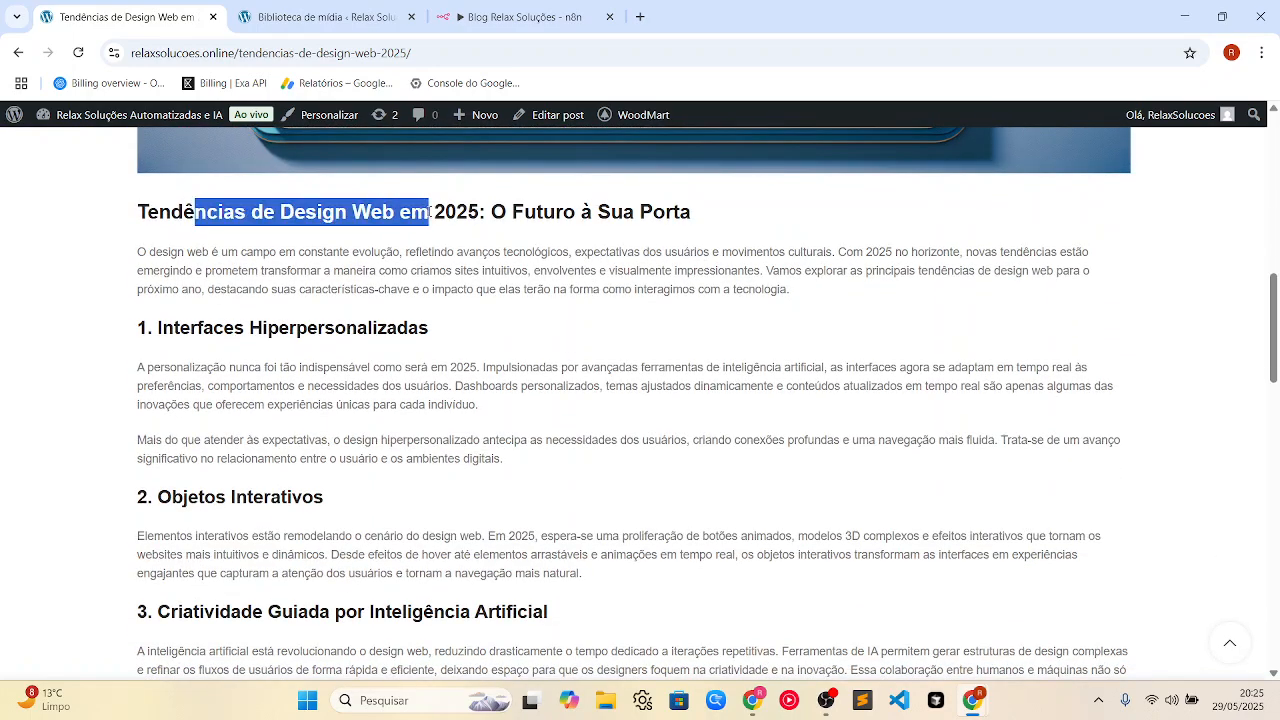
{"action": "left_click", "coordinate": [653, 297]}
Open the HTML source of the post page and look through its head and header code
{"action": "right_click", "coordinate": [670, 326]}
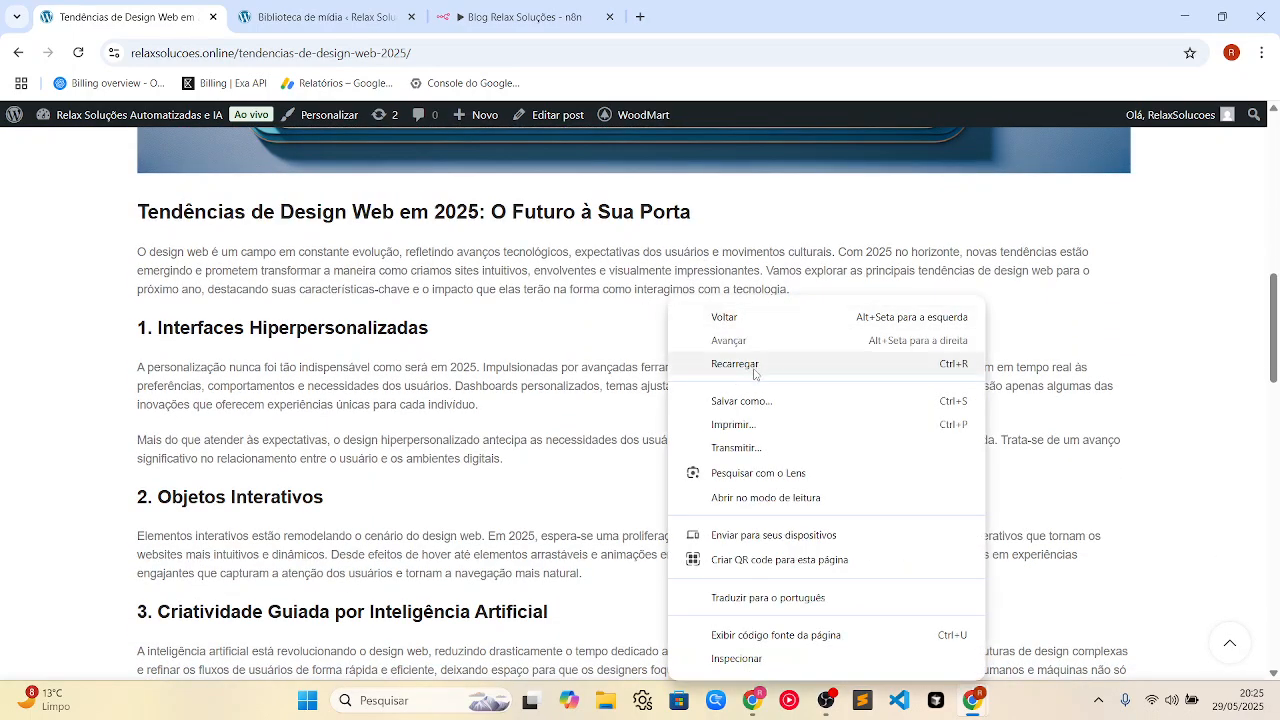
{"action": "left_click", "coordinate": [810, 636]}
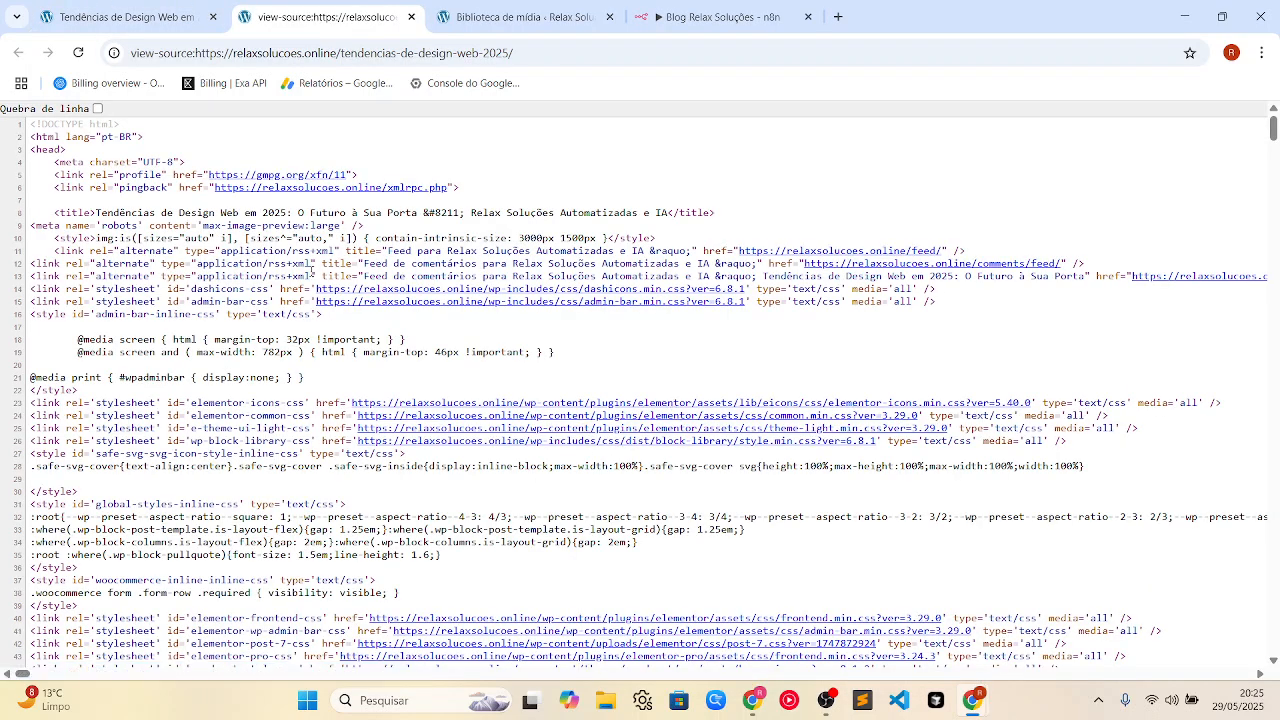
{"action": "scroll", "coordinate": [240, 300], "scroll_direction": "down", "scroll_amount": 1}
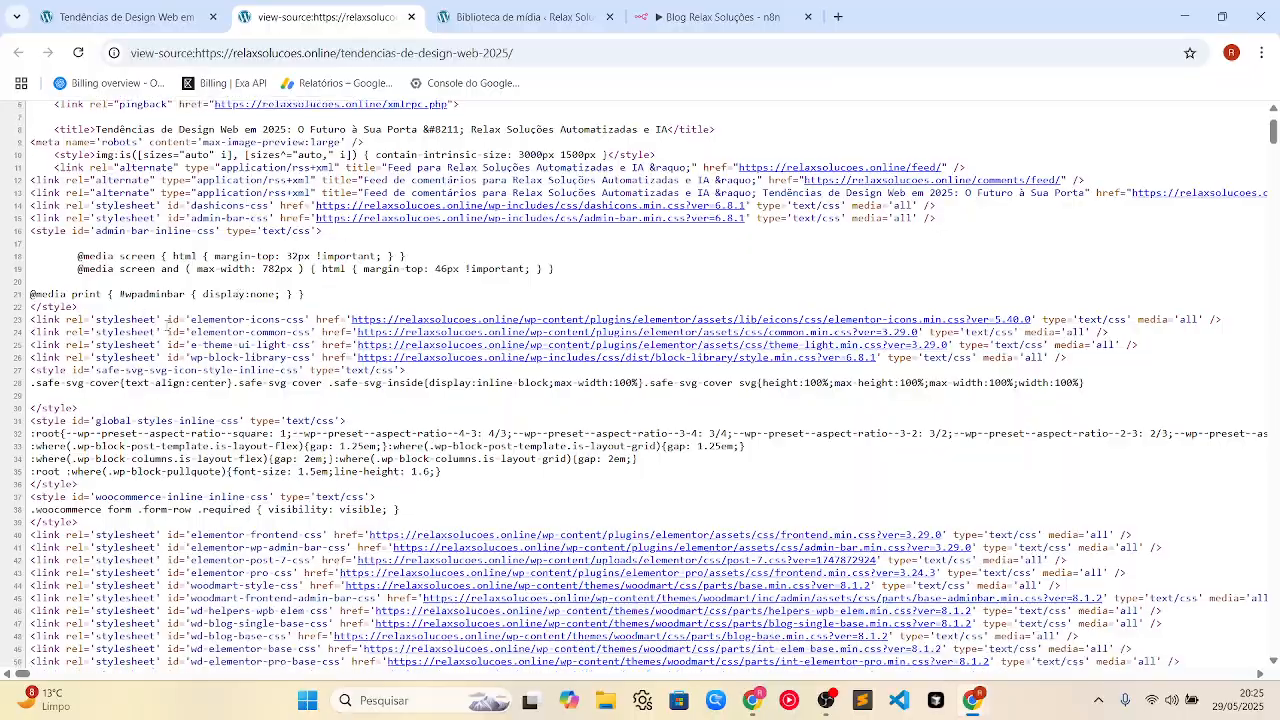
{"action": "scroll", "coordinate": [170, 322], "scroll_direction": "down", "scroll_amount": 8}
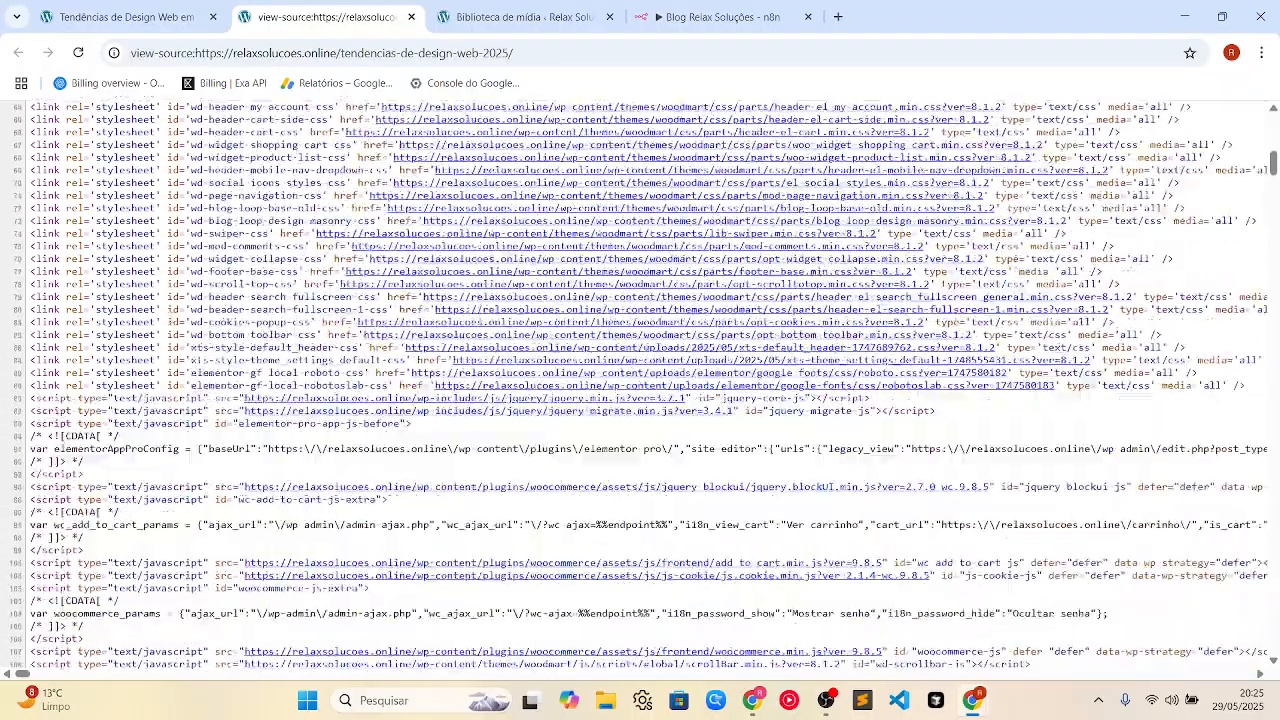
{"action": "scroll", "coordinate": [170, 318], "scroll_direction": "down", "scroll_amount": 2}
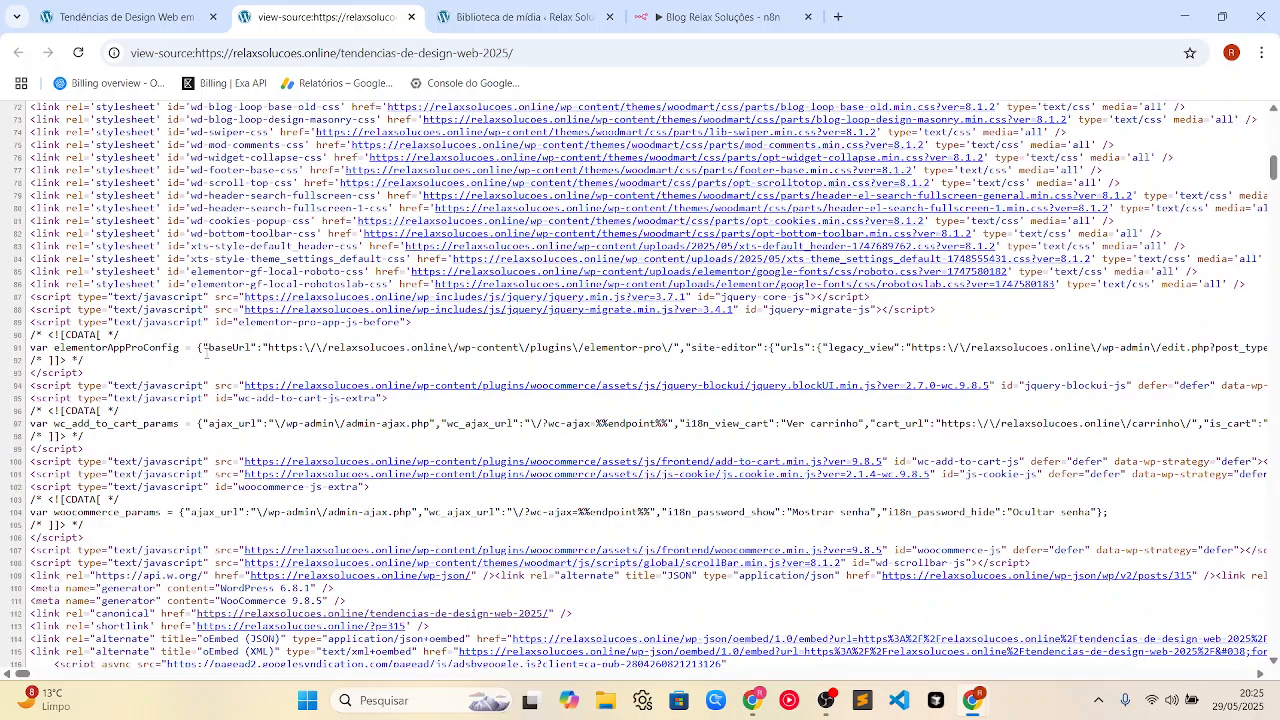
{"action": "scroll", "coordinate": [207, 353], "scroll_direction": "down", "scroll_amount": 9}
{"action": "scroll", "coordinate": [213, 358], "scroll_direction": "down", "scroll_amount": 4}
{"action": "scroll", "coordinate": [211, 346], "scroll_direction": "down", "scroll_amount": 4}
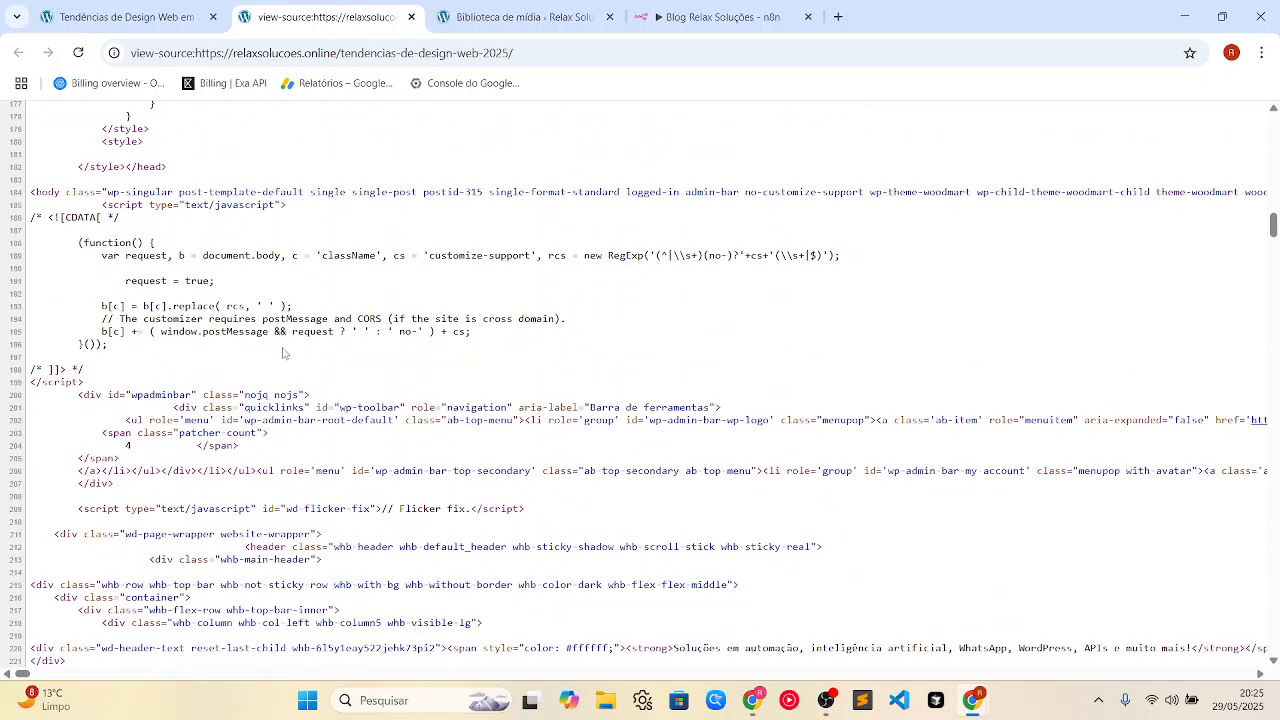
Search the page source for "h1" and highlight the post title inside that tag
{"action": "key", "text": "ctrl+f"}
{"action": "type", "text": "h1"}
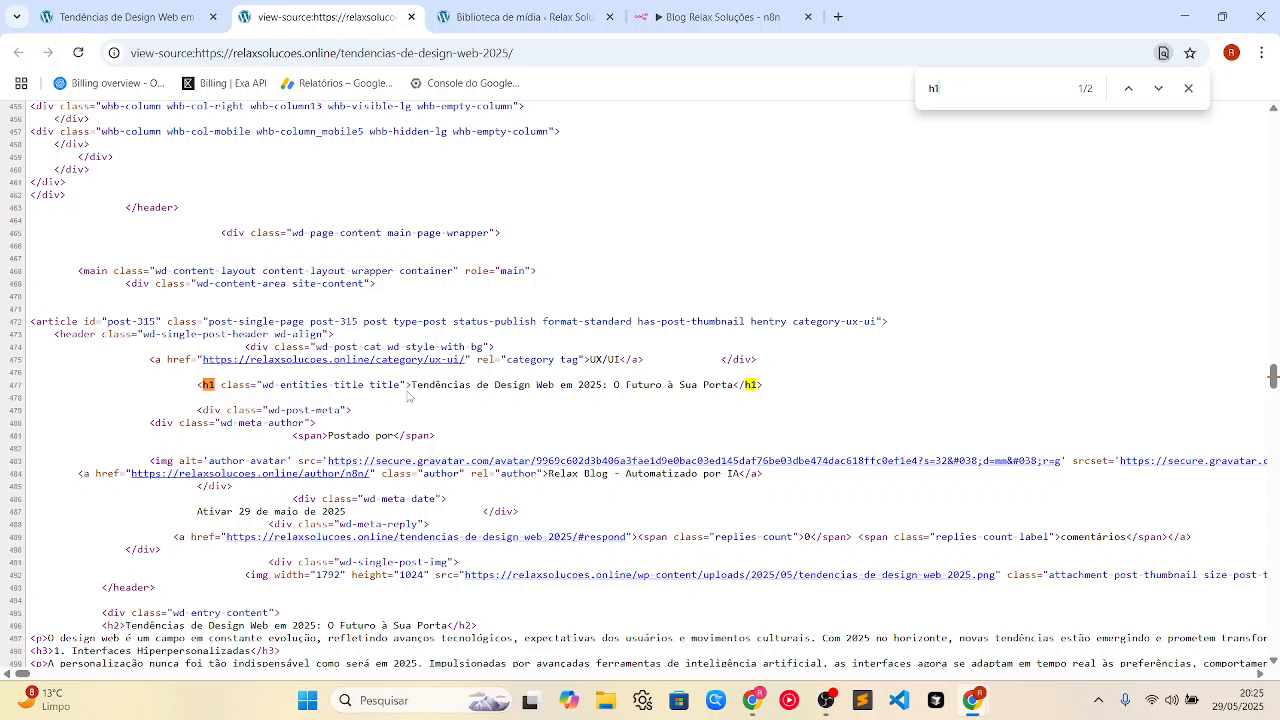
{"action": "left_click_drag", "start_coordinate": [412, 383], "coordinate": [741, 386]}
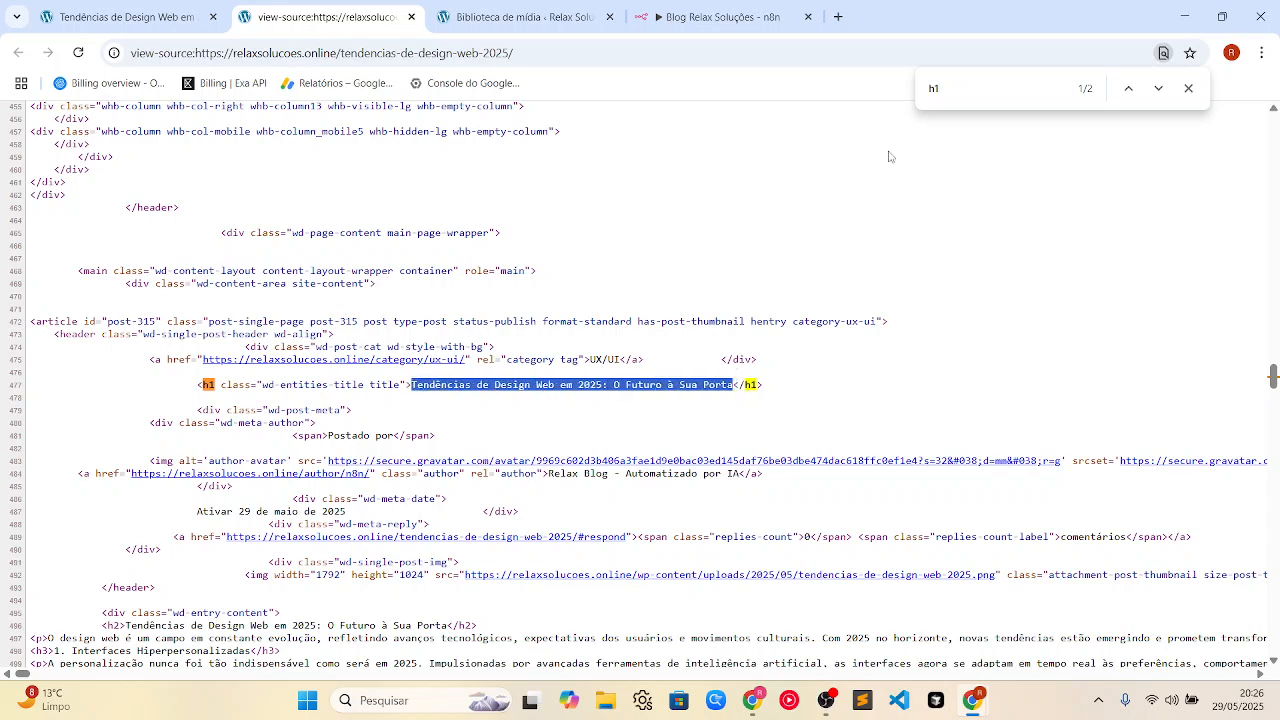
Search the page source for "h2" and examine the matches, highlighting the opening and closing section headings of the article
{"action": "left_click", "coordinate": [956, 89]}
{"action": "type", "text": "2"}
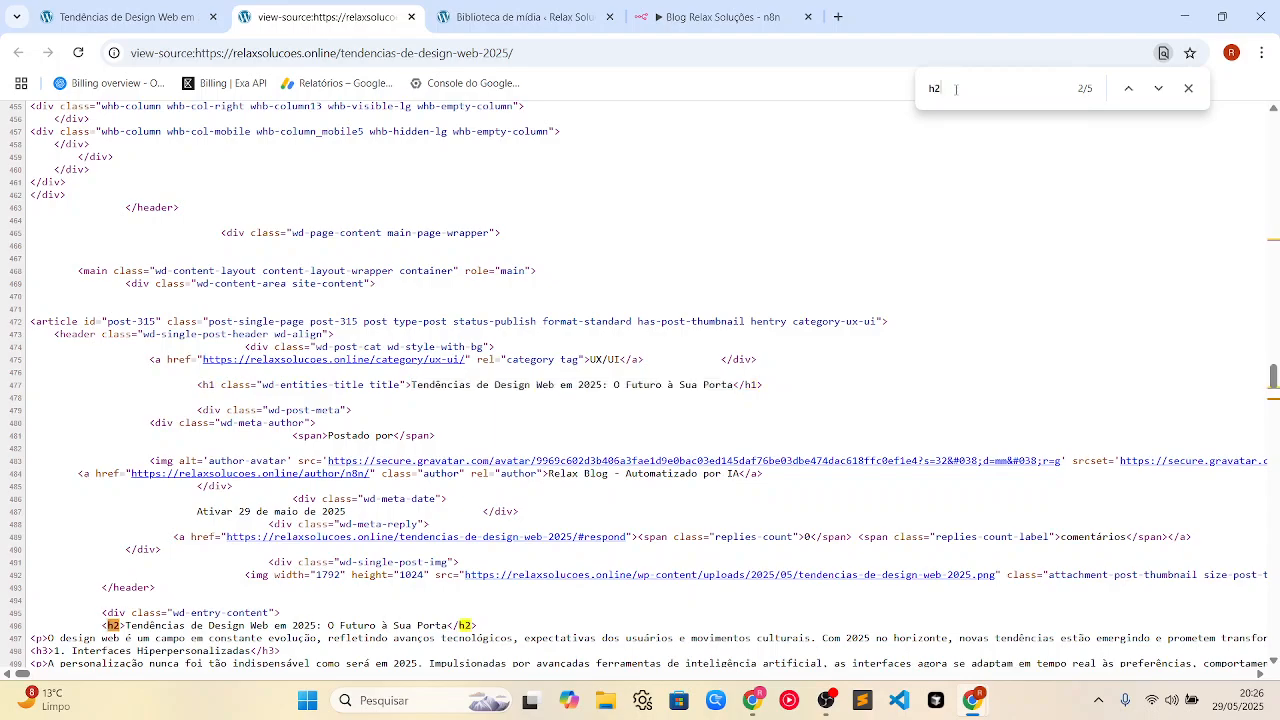
{"action": "scroll", "coordinate": [645, 380], "scroll_direction": "down", "scroll_amount": 4}
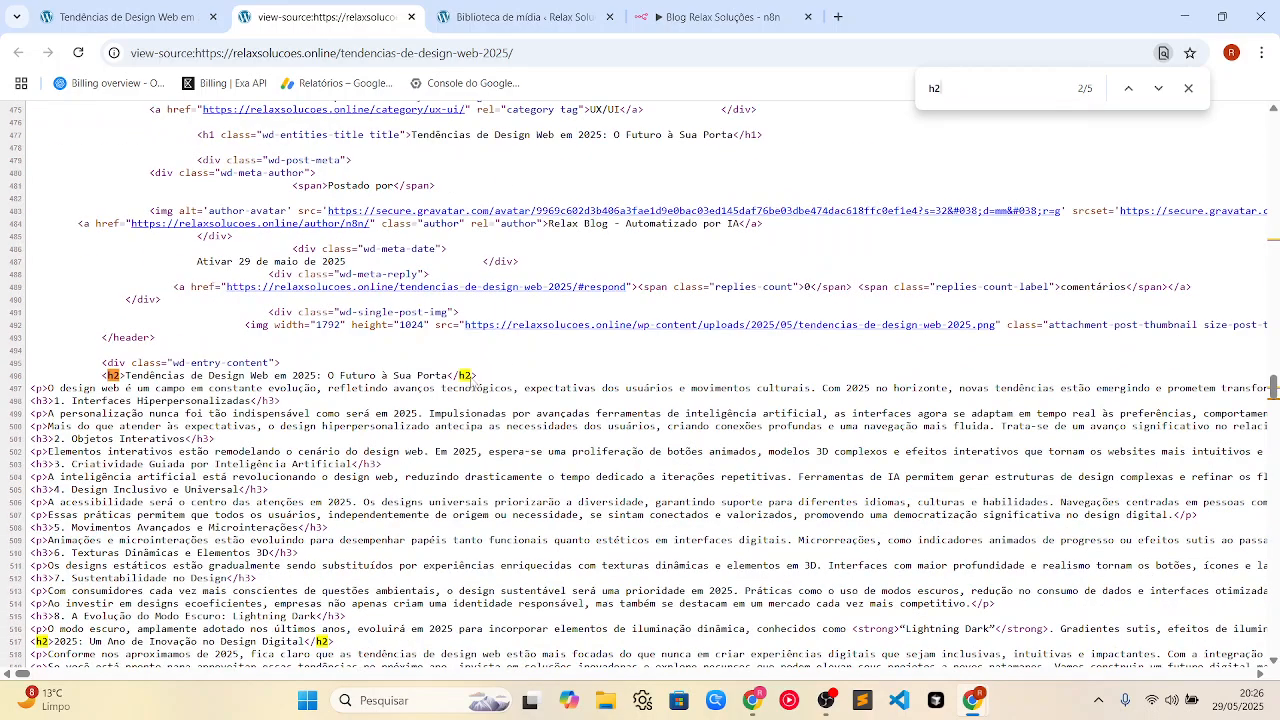
{"action": "left_click_drag", "start_coordinate": [126, 375], "coordinate": [449, 373]}
{"action": "scroll", "coordinate": [408, 448], "scroll_direction": "down", "scroll_amount": 1}
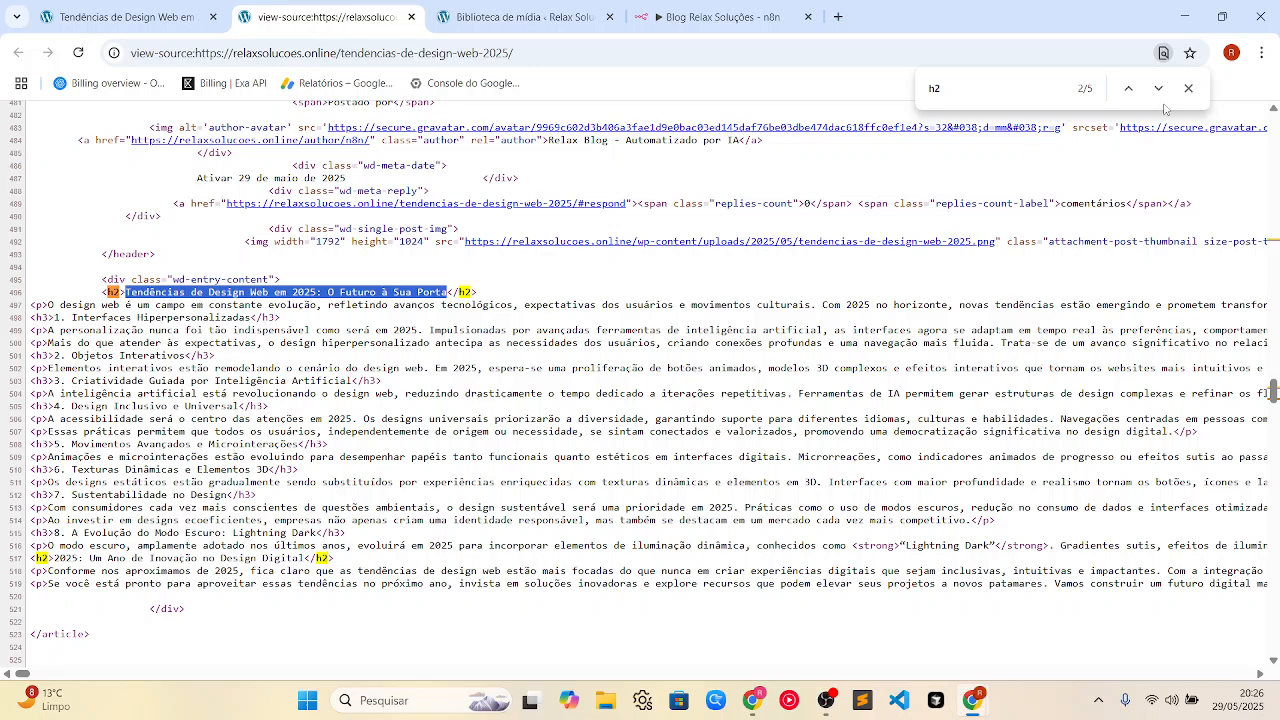
{"action": "left_click", "coordinate": [1159, 89]}
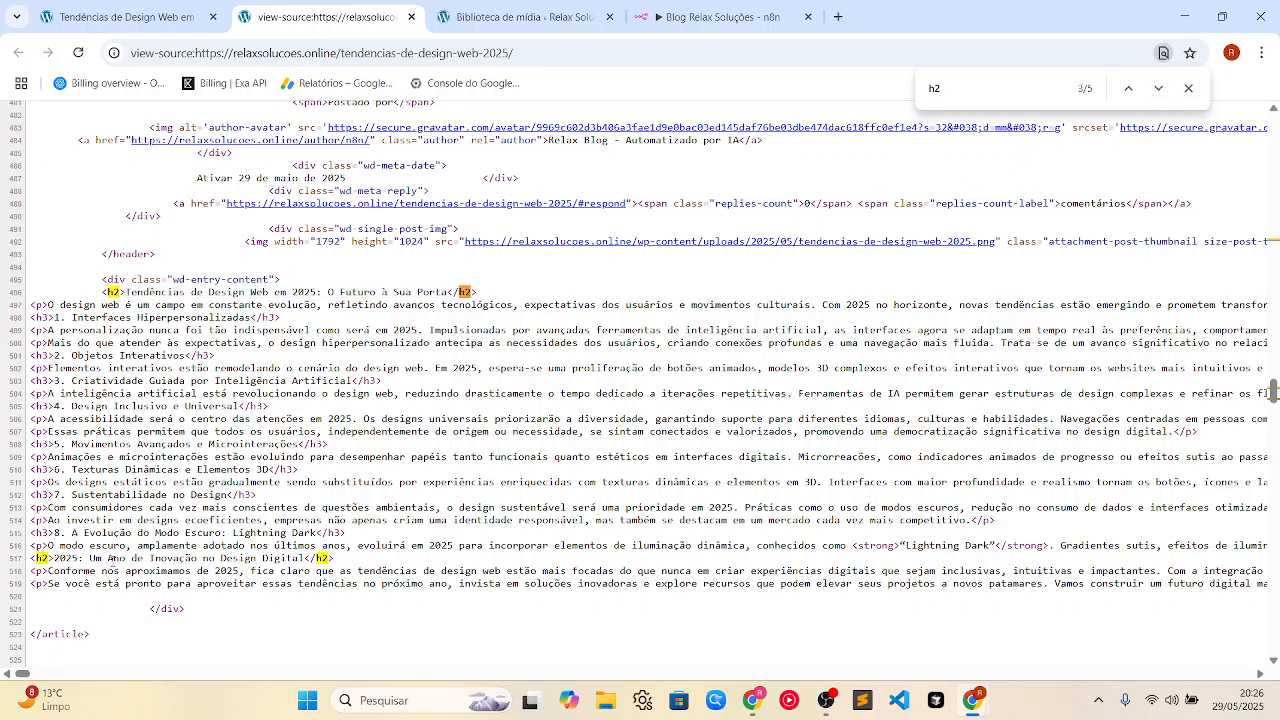
{"action": "left_click_drag", "start_coordinate": [55, 557], "coordinate": [303, 558]}
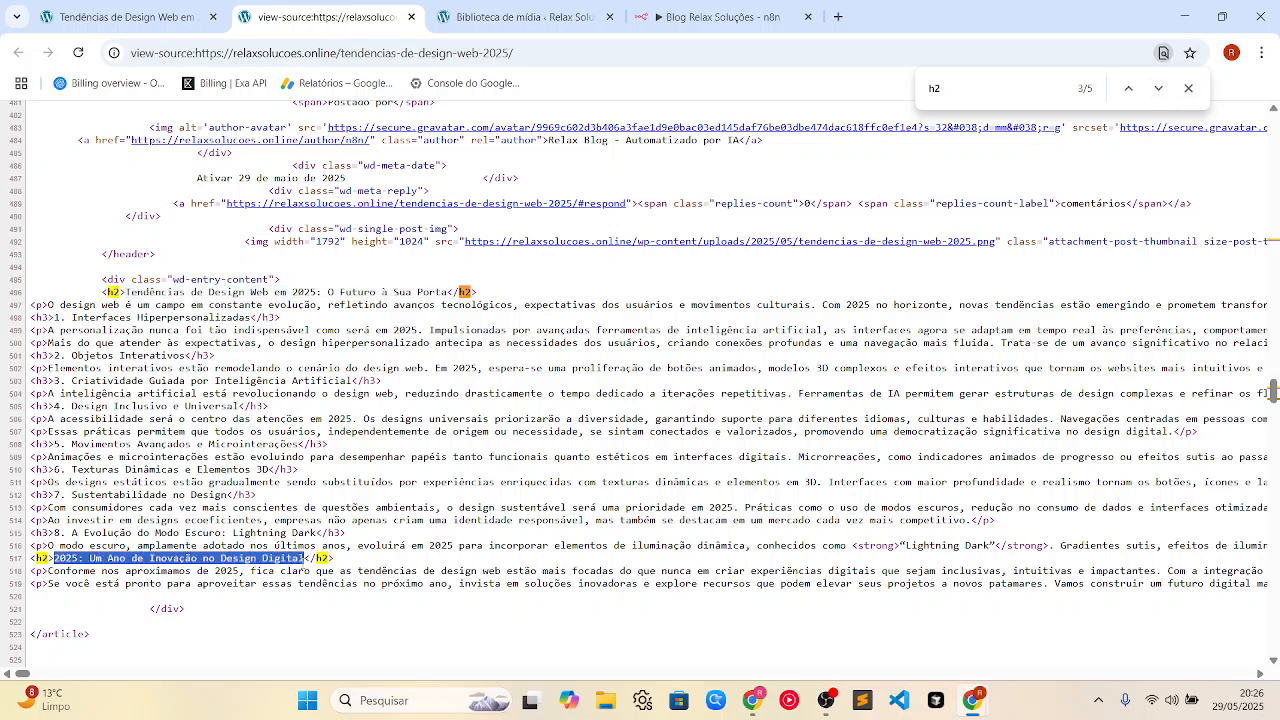
{"action": "left_click", "coordinate": [1159, 89]}
{"action": "left_click", "coordinate": [1159, 89]}
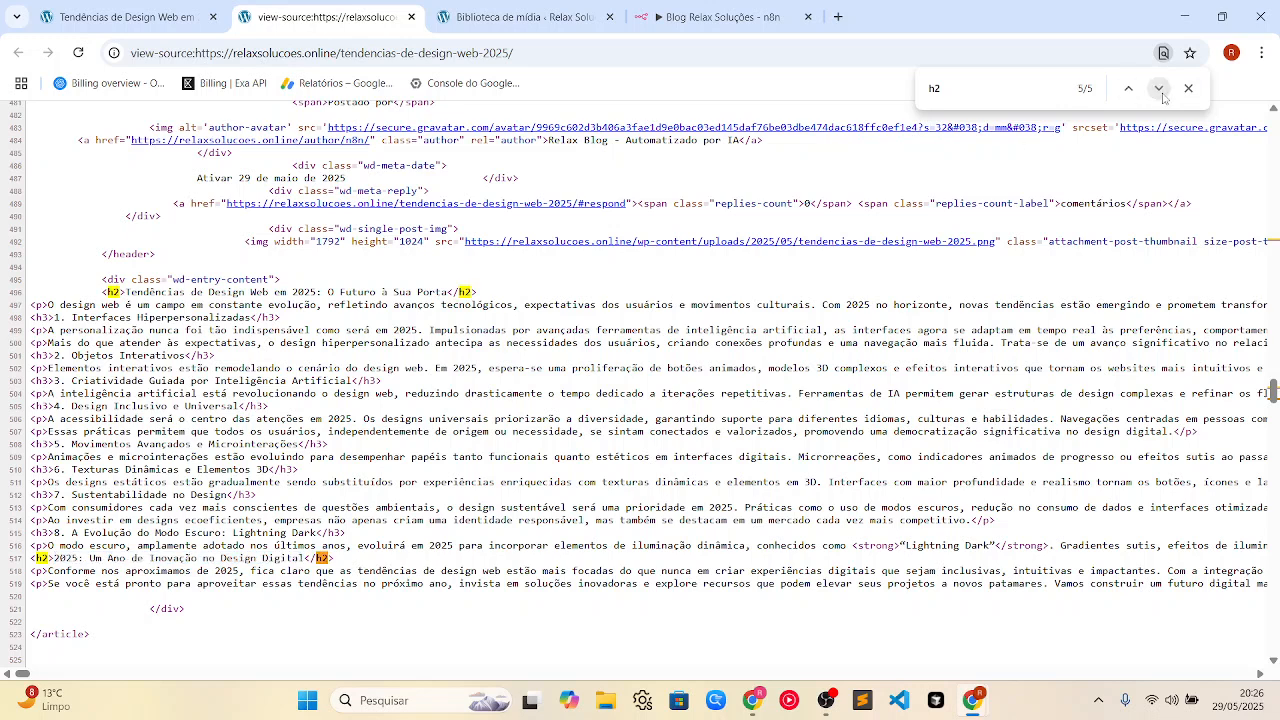
{"action": "left_click", "coordinate": [1159, 89]}
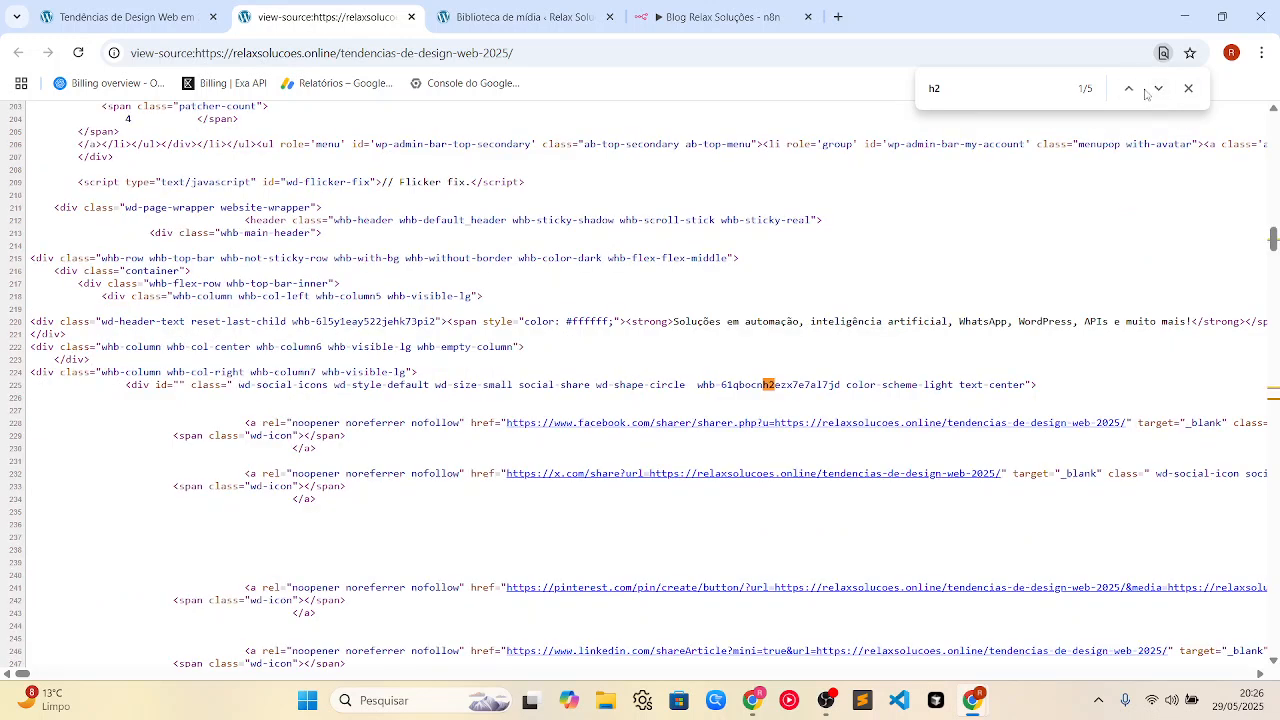
{"action": "left_click", "coordinate": [1128, 89]}
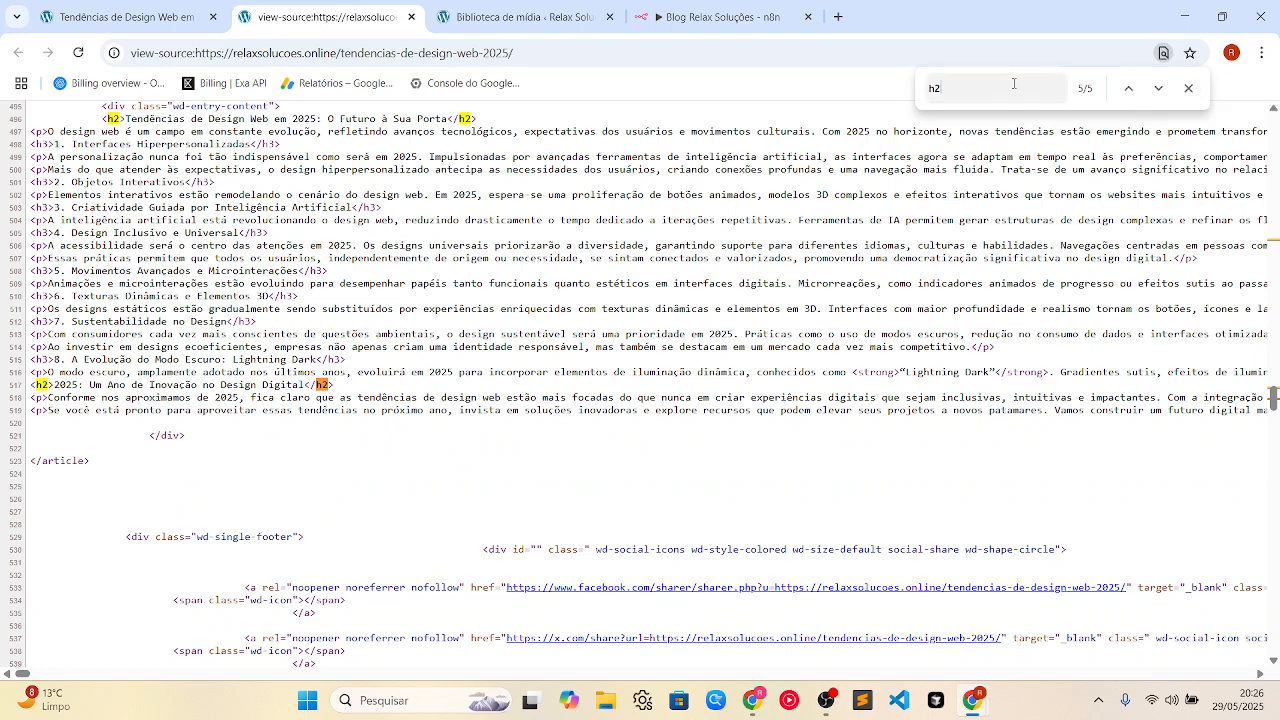
Search the page source for "h3" and examine the numbered subheadings of the article
{"action": "key", "text": "BackSpace"}
{"action": "type", "text": "3"}
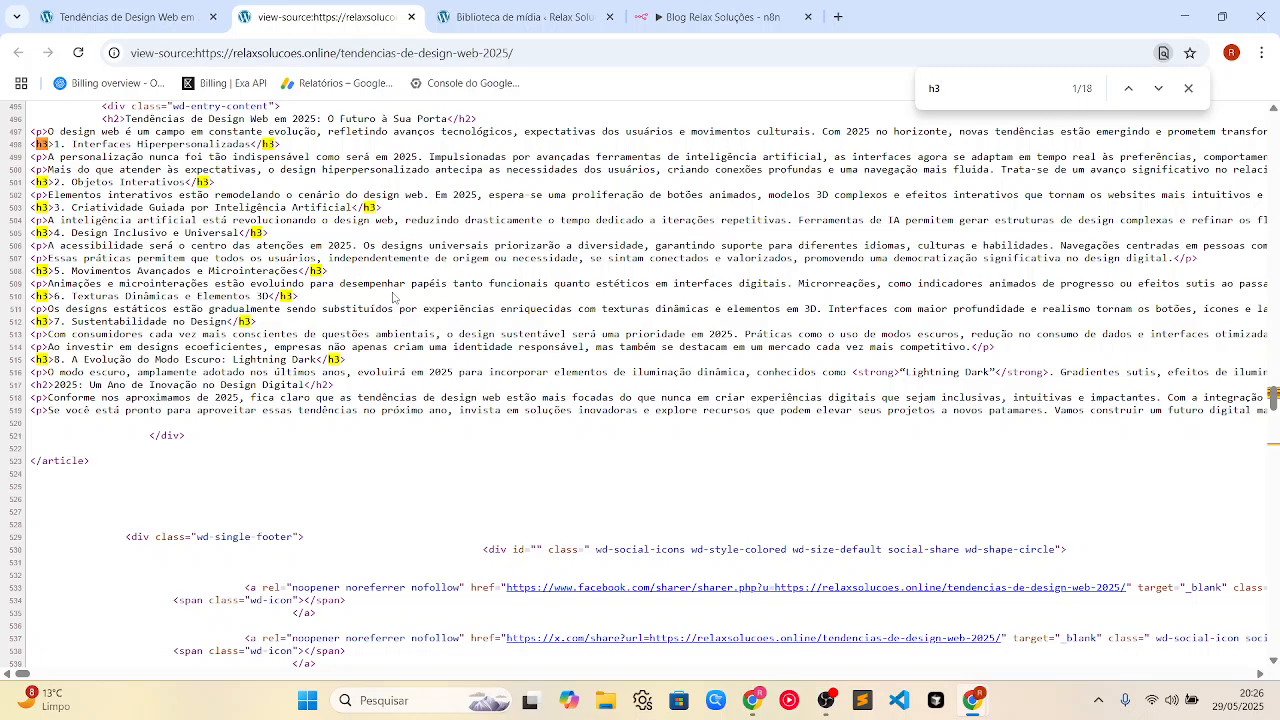
{"action": "scroll", "coordinate": [412, 311], "scroll_direction": "down", "scroll_amount": 2}
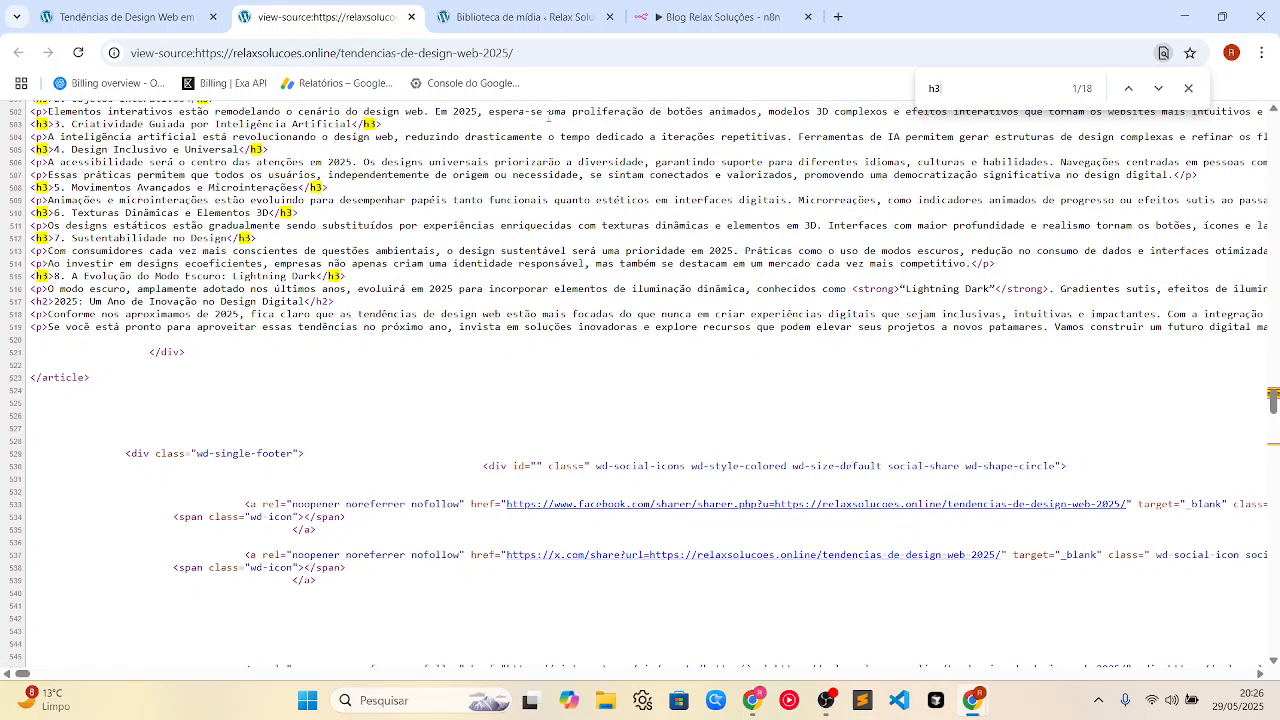
Close the page source and look over the published web design article again
{"action": "left_click", "coordinate": [411, 17]}
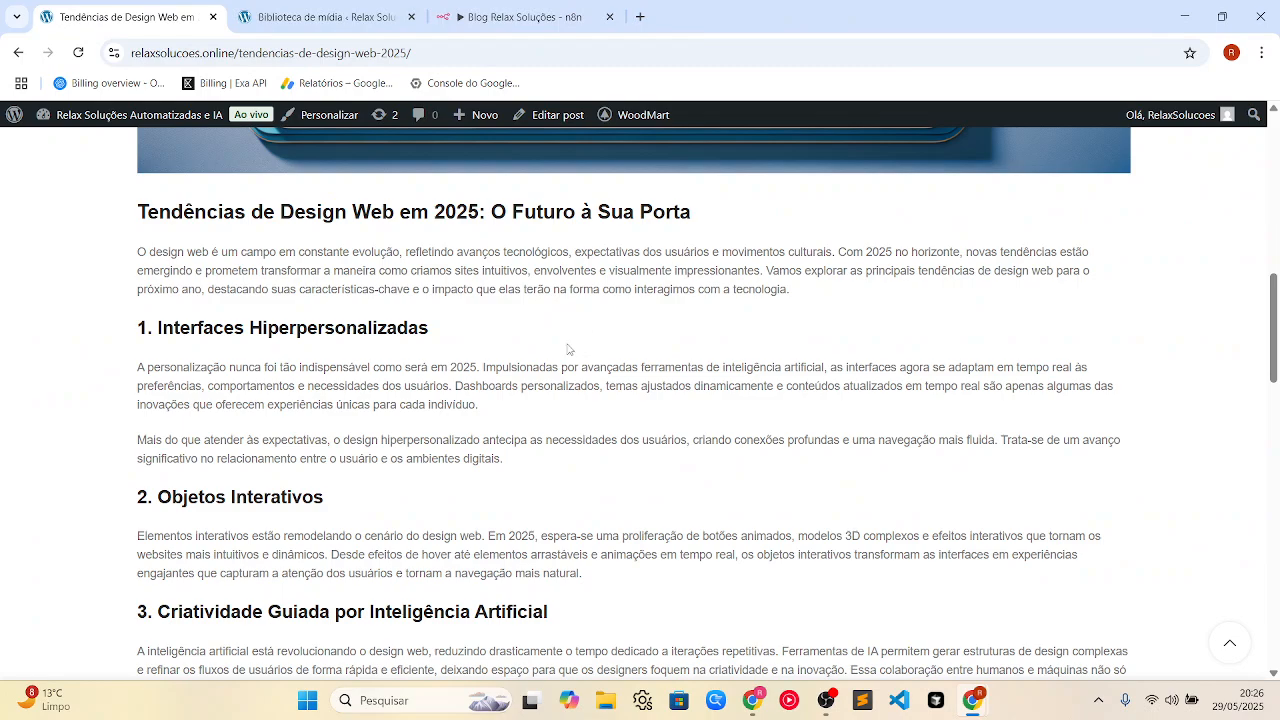
{"action": "scroll", "coordinate": [566, 354], "scroll_direction": "down", "scroll_amount": 8}
{"action": "scroll", "coordinate": [580, 343], "scroll_direction": "up", "scroll_amount": 9}
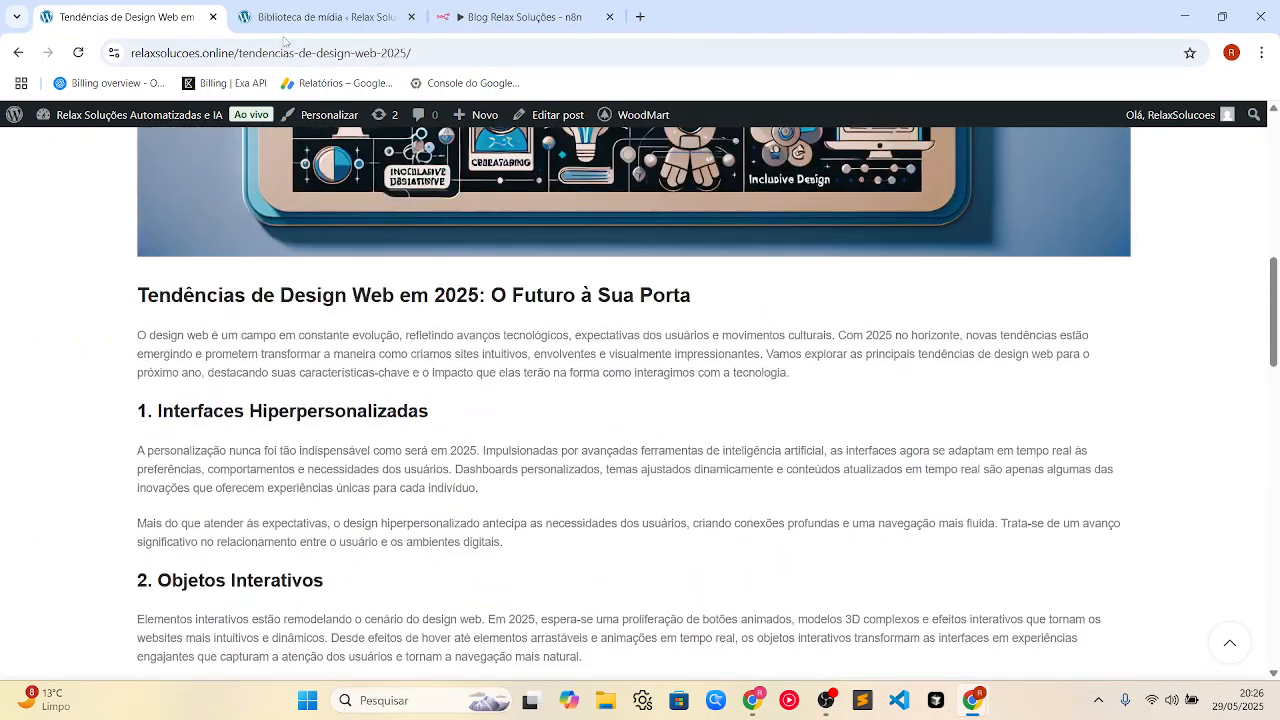
Save and execute the whole Blog Relax Soluções workflow in n8n, and open its execution history
{"action": "left_click", "coordinate": [510, 17]}
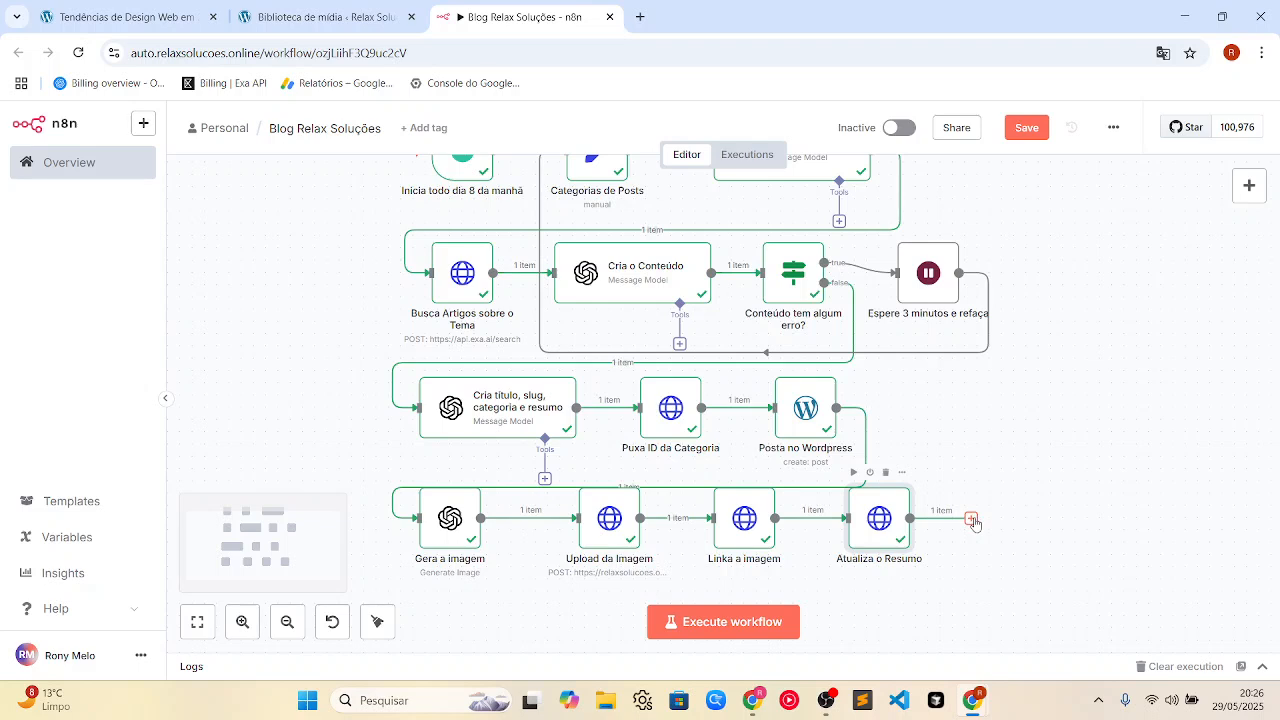
{"action": "left_click", "coordinate": [1027, 127]}
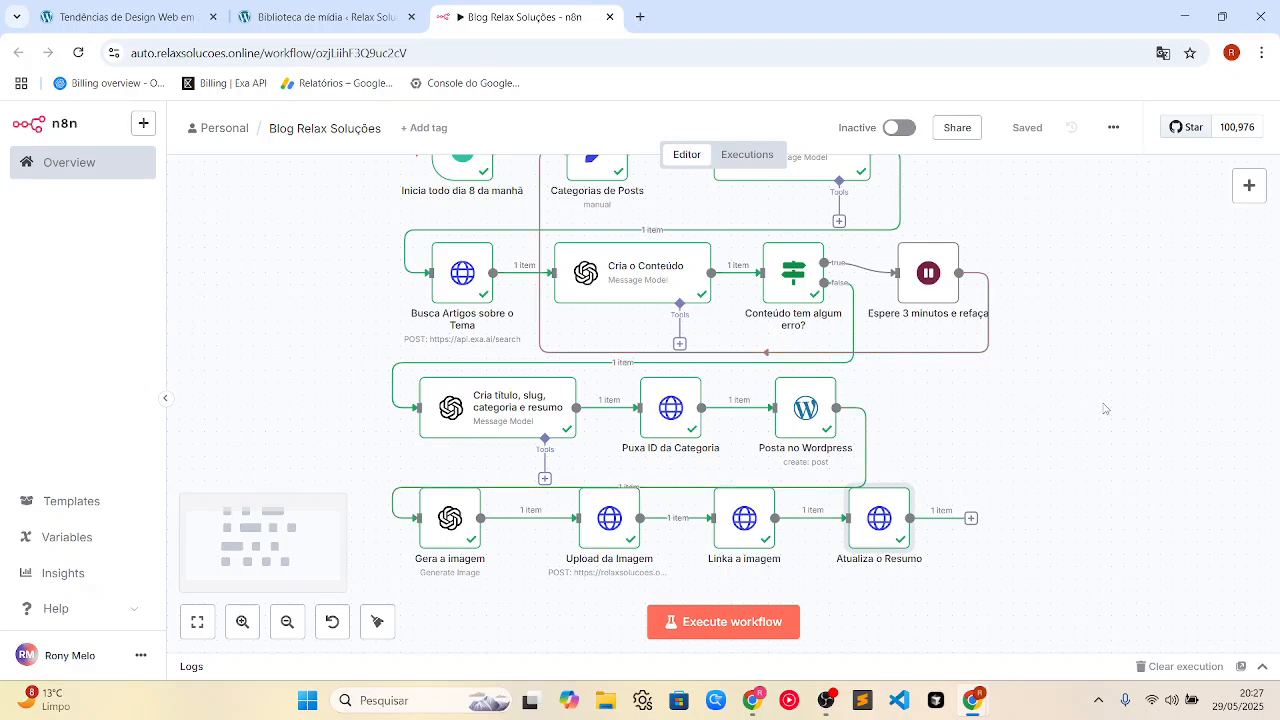
{"action": "scroll", "coordinate": [1104, 408], "scroll_direction": "up", "scroll_amount": 1}
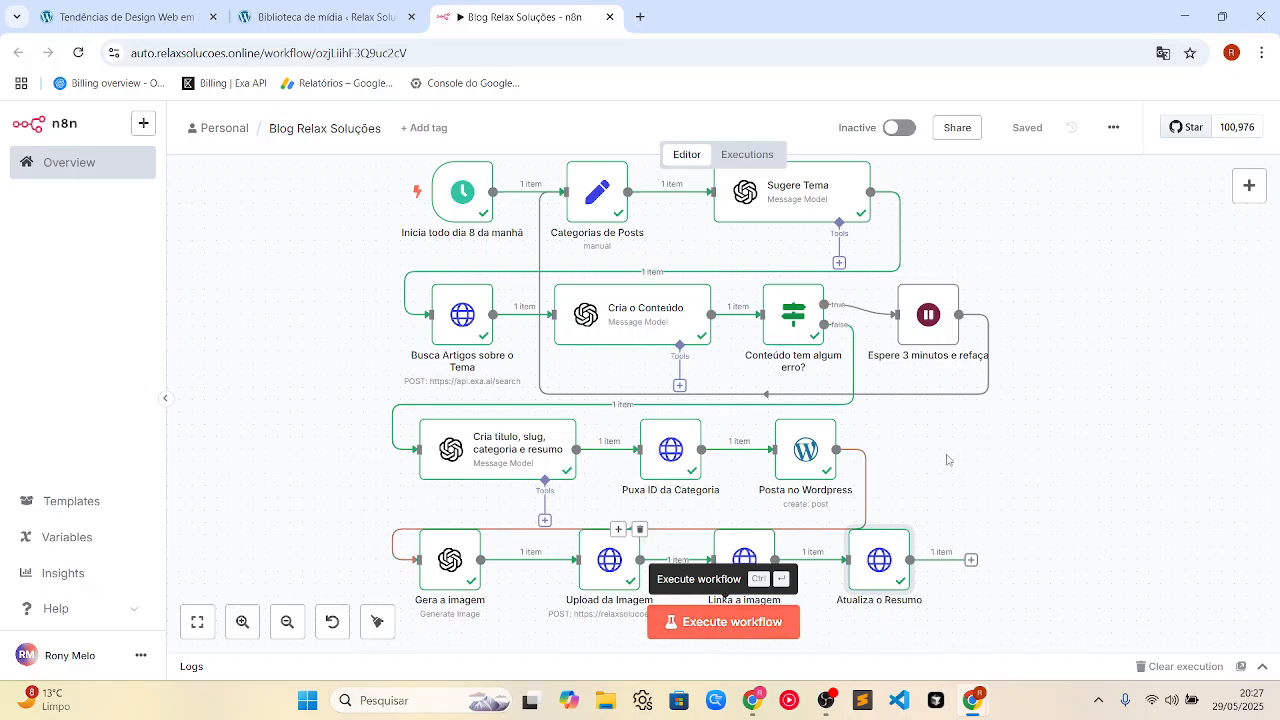
{"action": "scroll", "coordinate": [1071, 434], "scroll_direction": "down", "scroll_amount": 2}
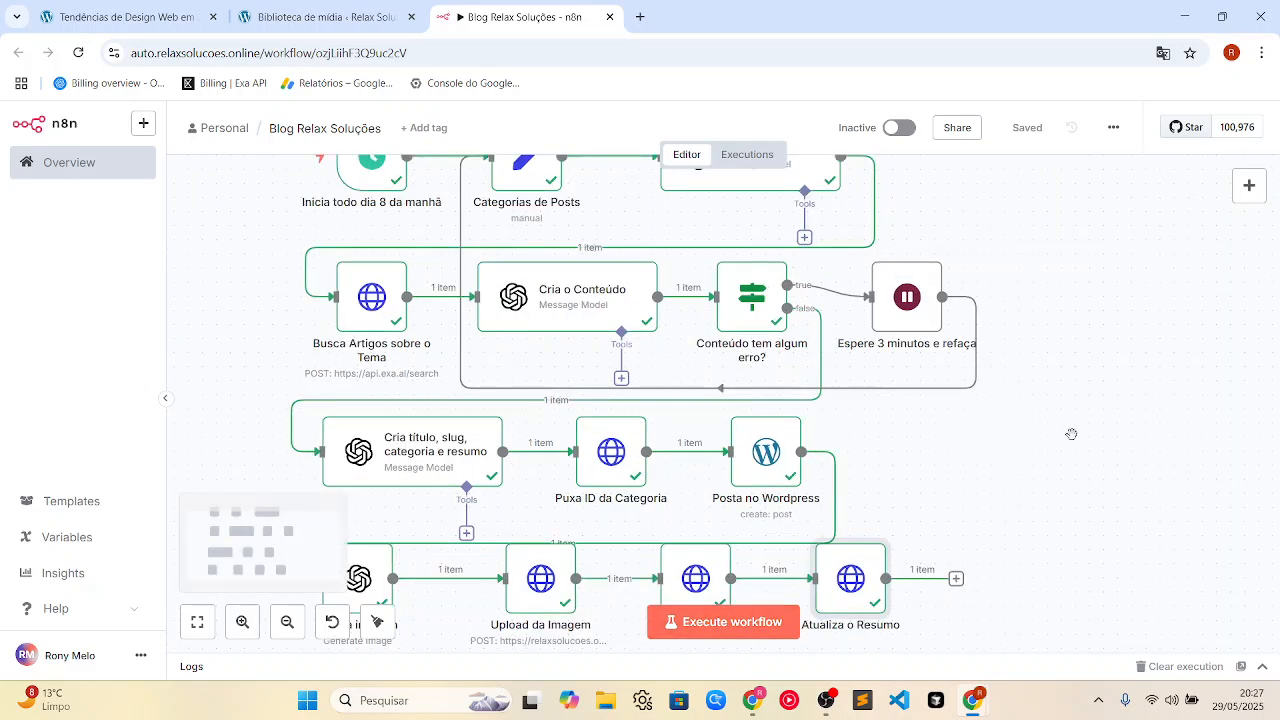
{"action": "left_click", "coordinate": [709, 622]}
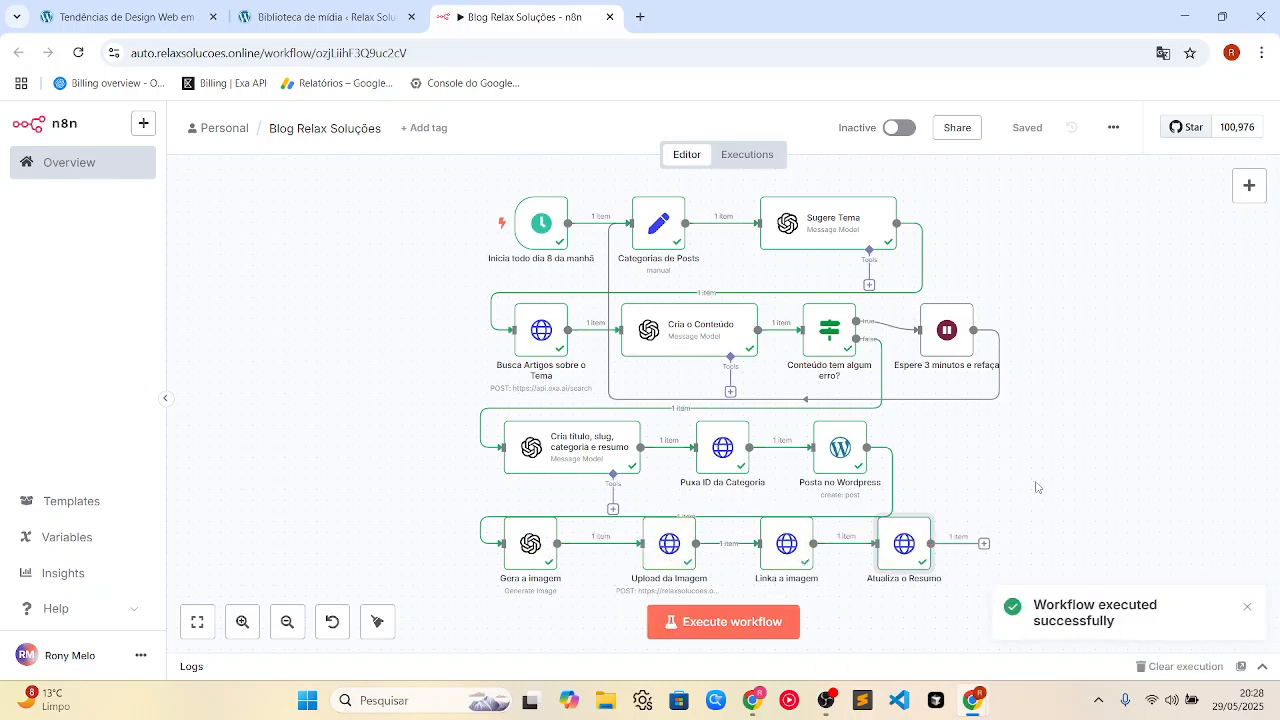
{"action": "left_click", "coordinate": [760, 156]}
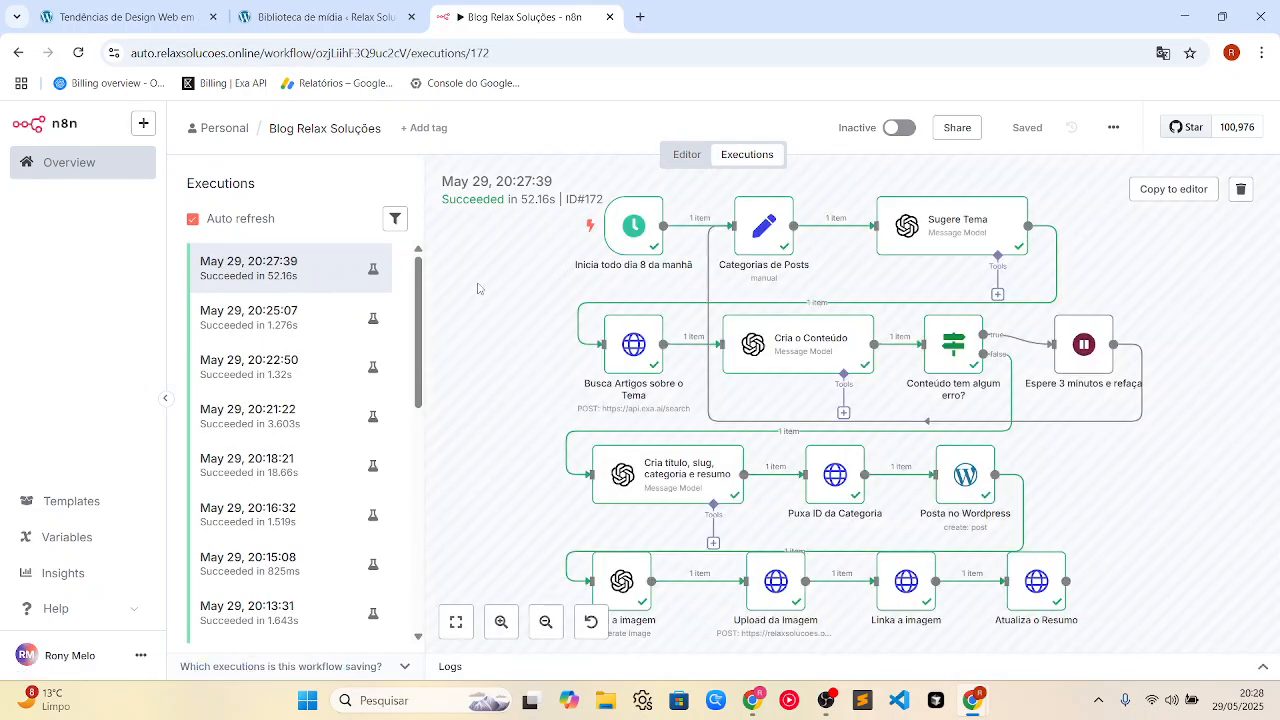
Go back from the web design post to the blog's post list in WordPress and look through the post cards
{"action": "left_click", "coordinate": [120, 17]}
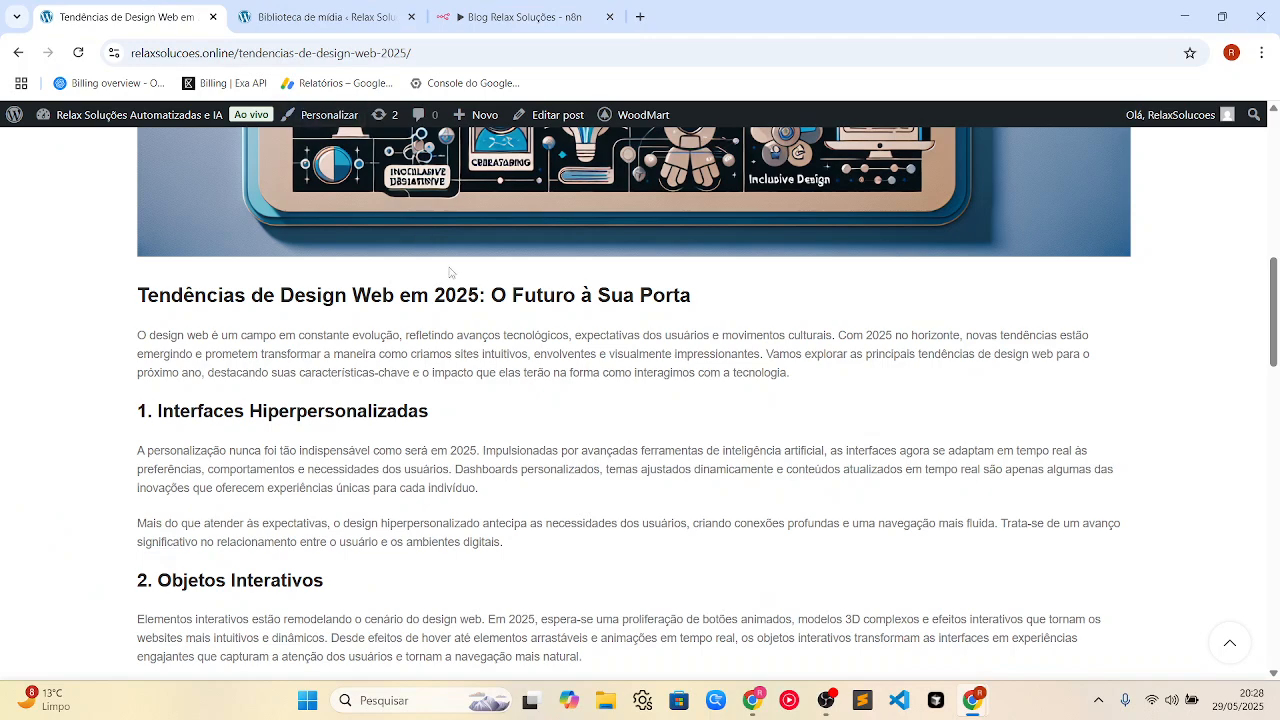
{"action": "scroll", "coordinate": [472, 292], "scroll_direction": "up", "scroll_amount": 3}
{"action": "scroll", "coordinate": [474, 290], "scroll_direction": "up", "scroll_amount": 3}
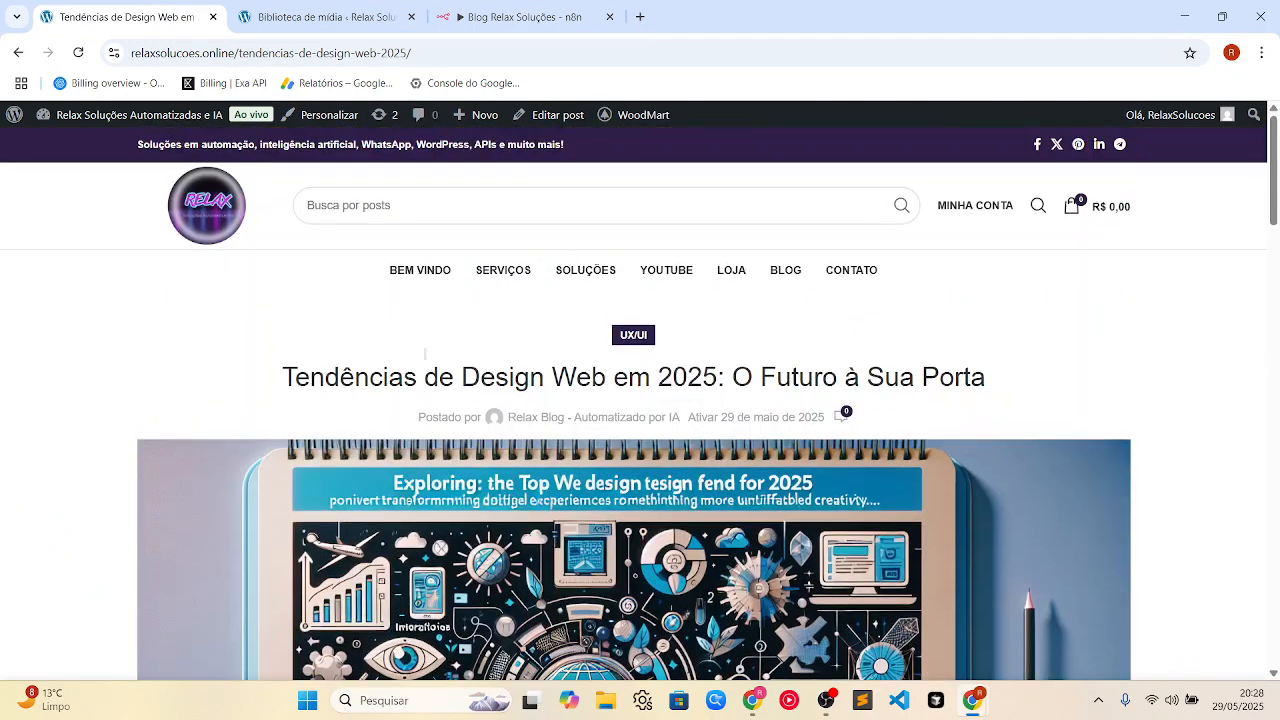
{"action": "left_click", "coordinate": [19, 53]}
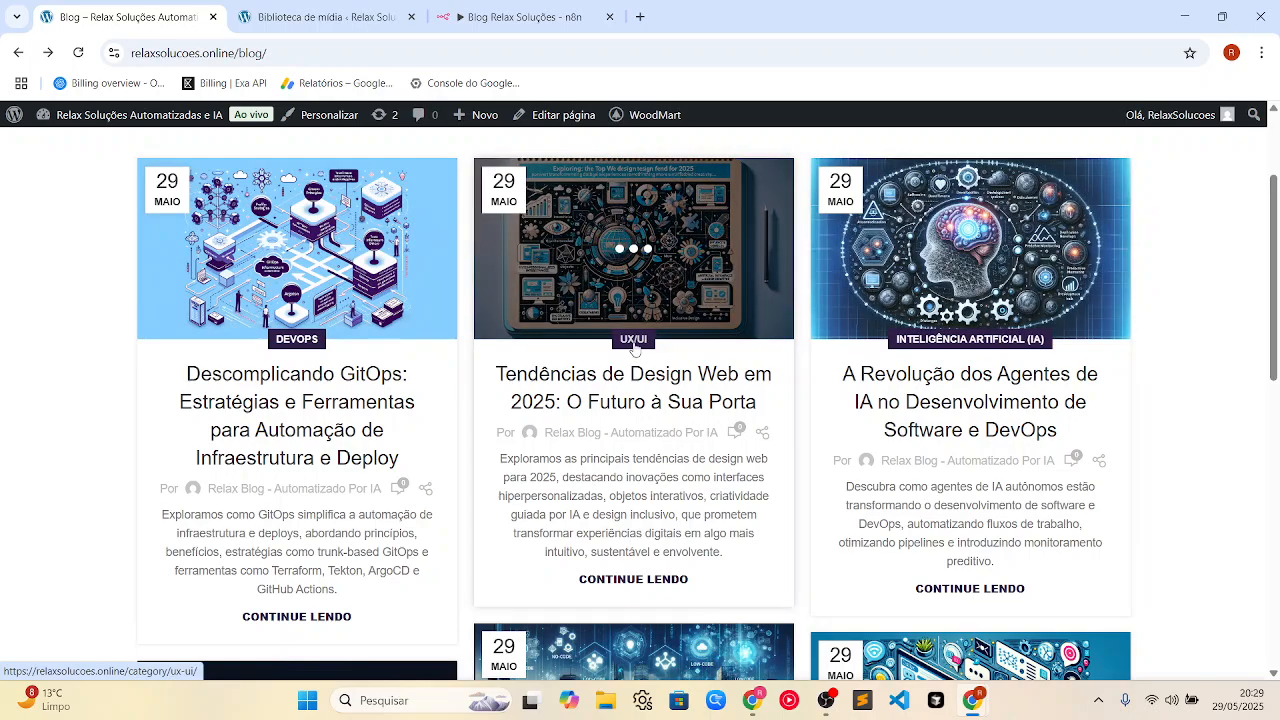
{"action": "scroll", "coordinate": [297, 350], "scroll_direction": "down", "scroll_amount": 3}
{"action": "scroll", "coordinate": [297, 350], "scroll_direction": "down", "scroll_amount": 1}
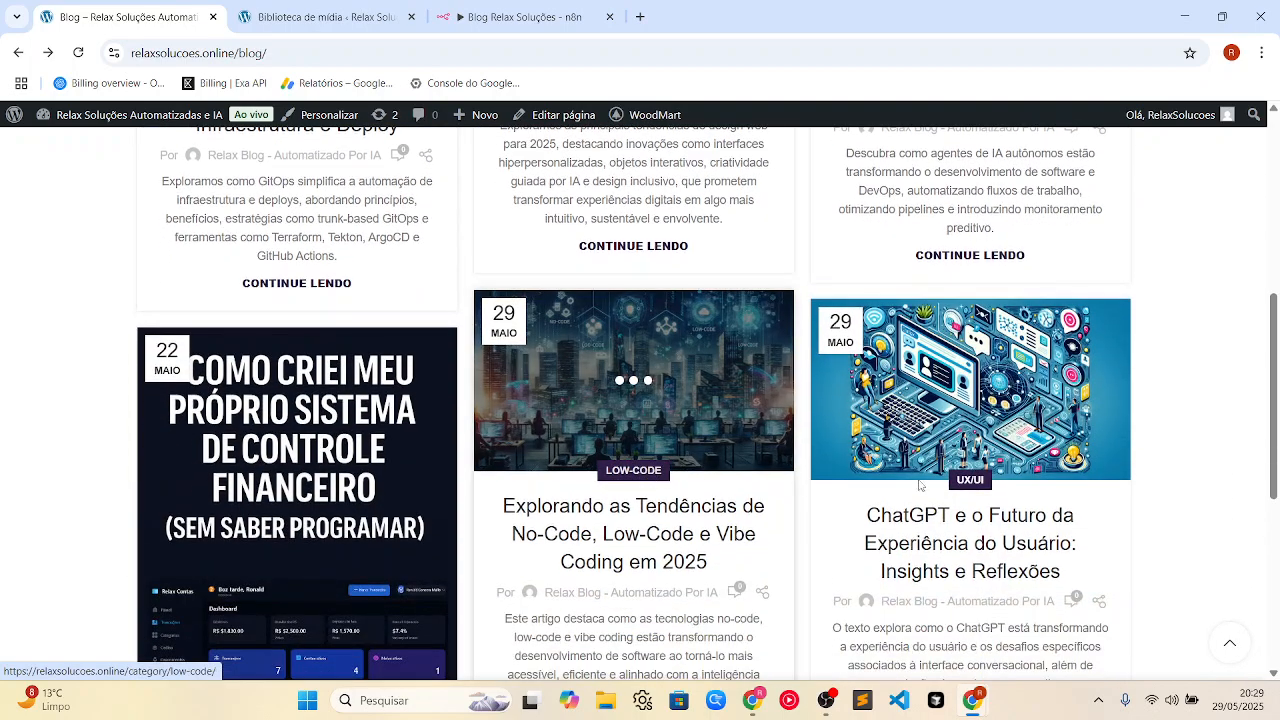
{"action": "scroll", "coordinate": [988, 486], "scroll_direction": "down", "scroll_amount": 3}
{"action": "scroll", "coordinate": [791, 506], "scroll_direction": "up", "scroll_amount": 7}
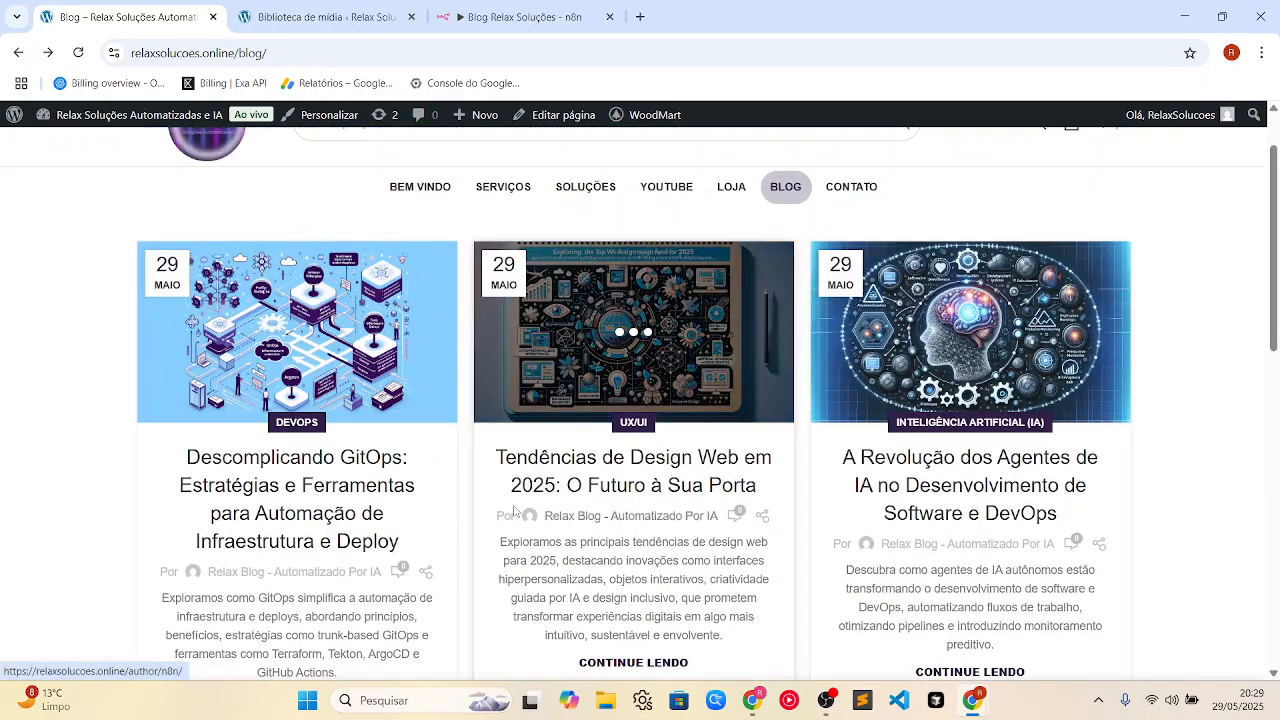
Open the "Descomplicando GitOps" post briefly, return to the blog list, and highlight the excerpt on its card
{"action": "left_click", "coordinate": [357, 459]}
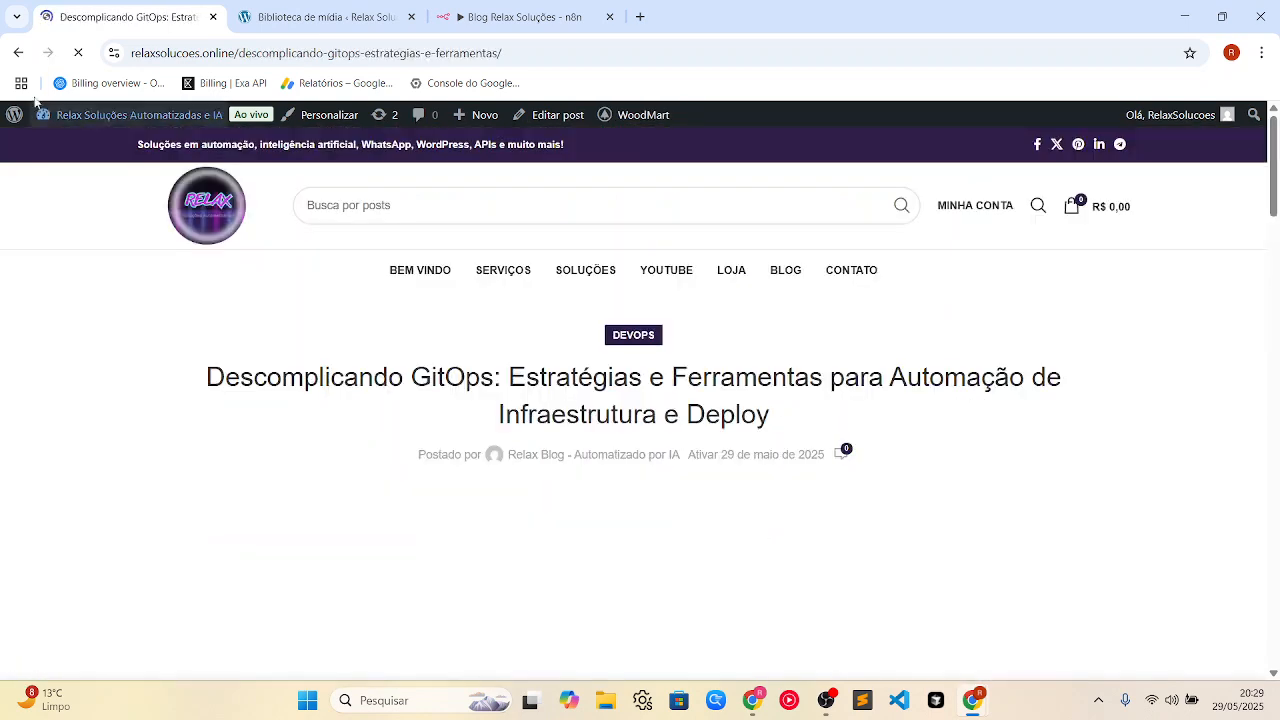
{"action": "left_click", "coordinate": [18, 54]}
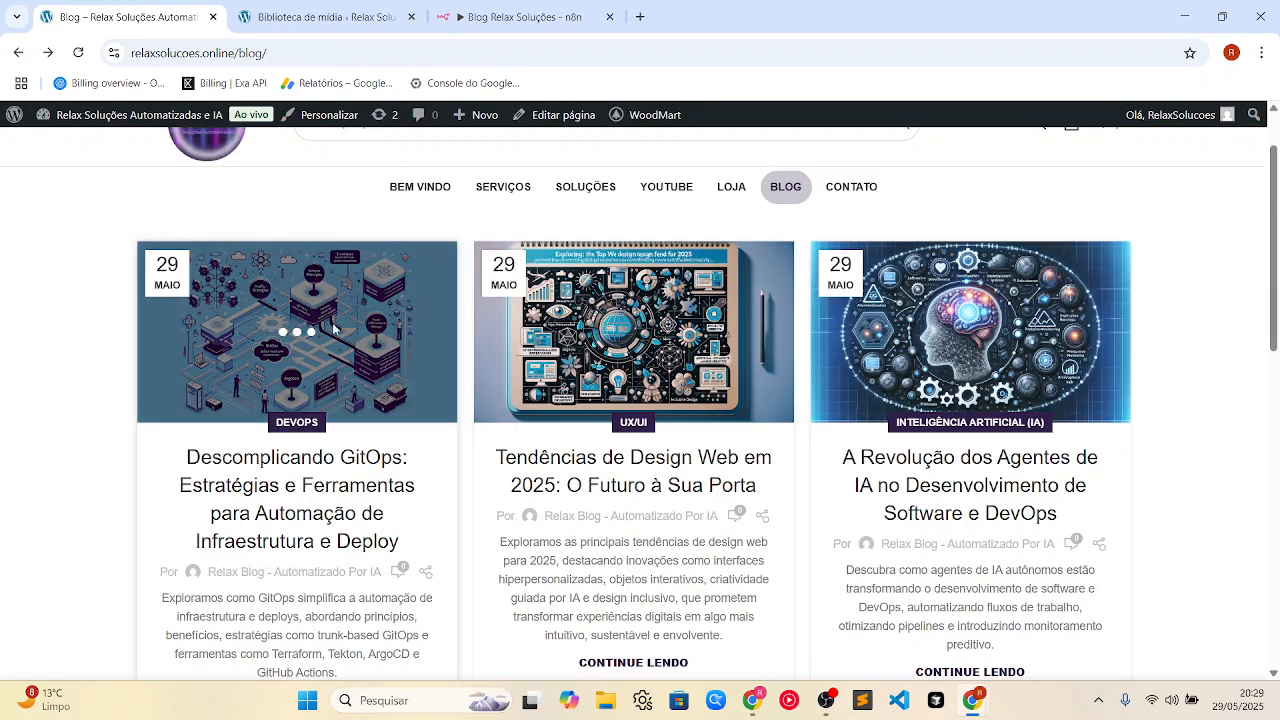
{"action": "scroll", "coordinate": [305, 371], "scroll_direction": "down", "scroll_amount": 1}
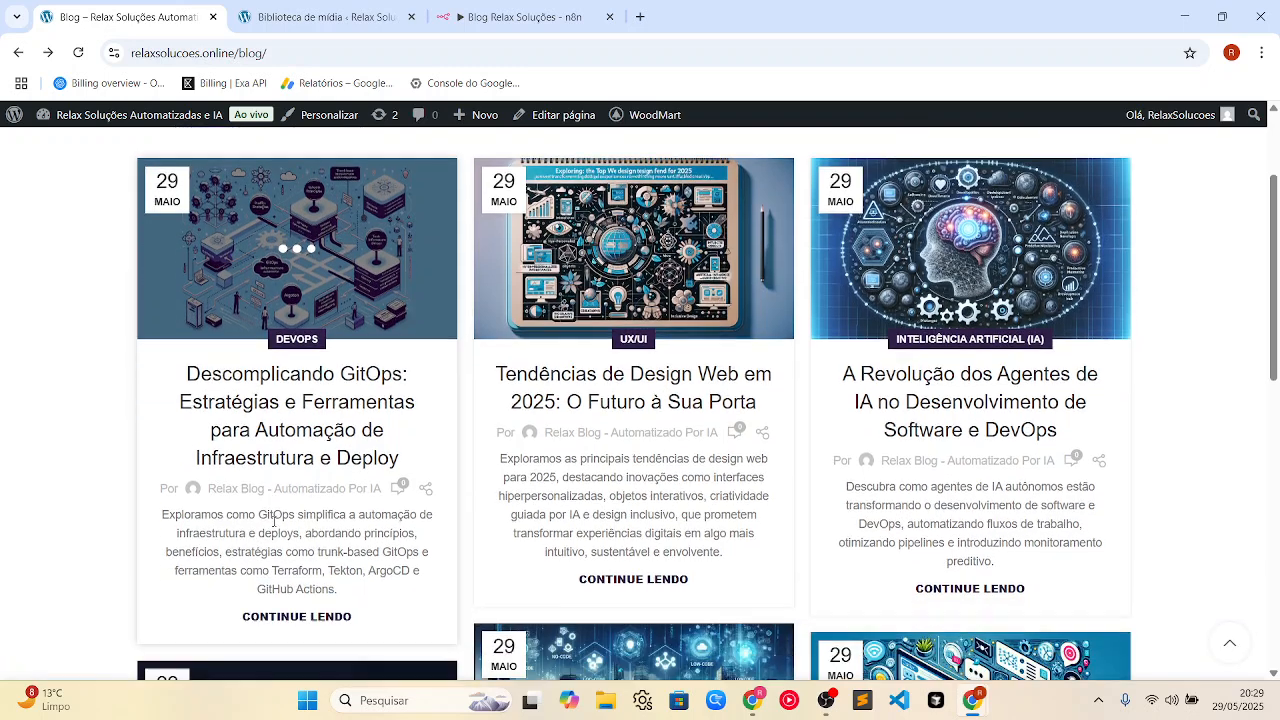
{"action": "left_click_drag", "start_coordinate": [162, 514], "coordinate": [375, 598]}
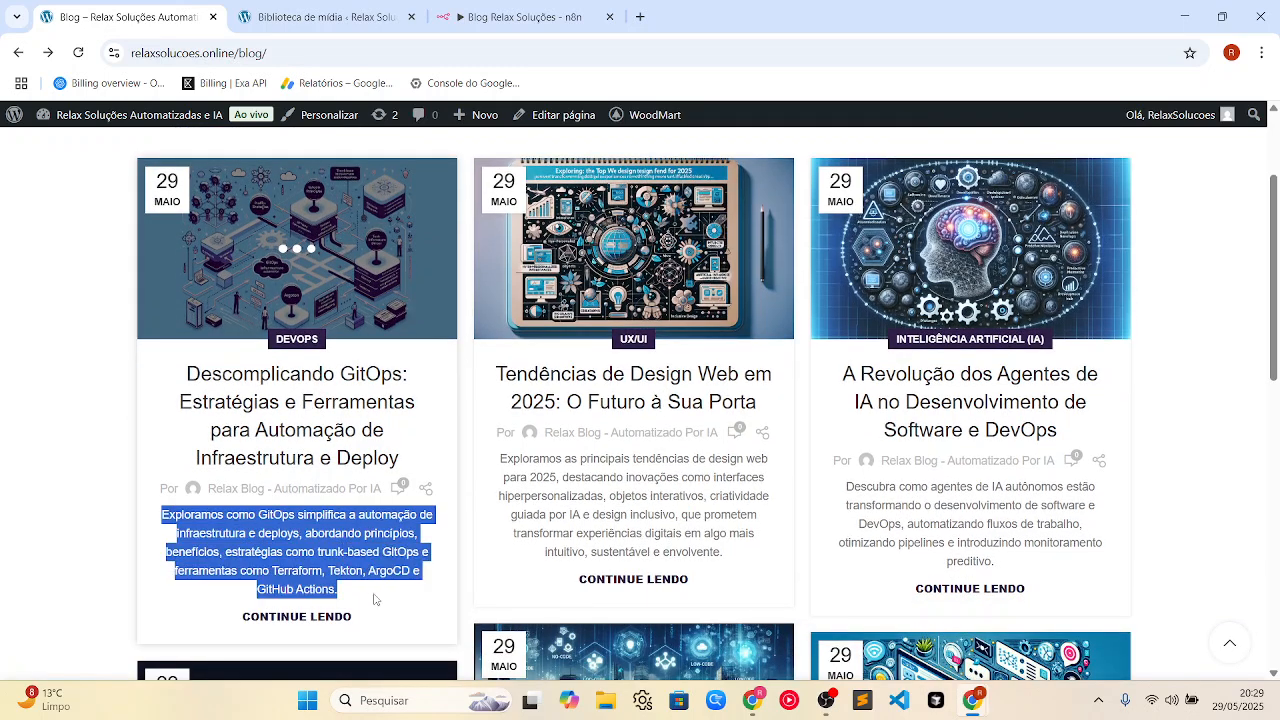
Open the full GitOps post, read through its sections, and highlight the stray "html" code-fence text above the first heading
{"action": "left_click", "coordinate": [326, 616]}
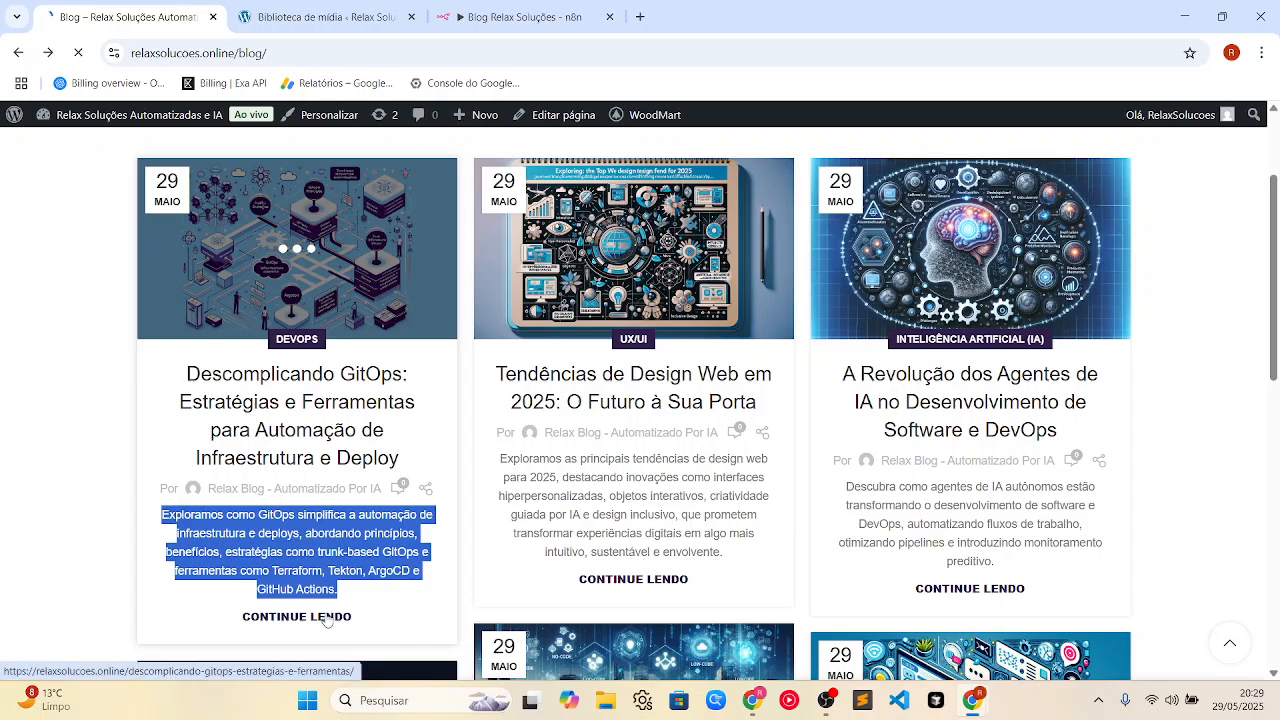
{"action": "scroll", "coordinate": [437, 621], "scroll_direction": "down", "scroll_amount": 9}
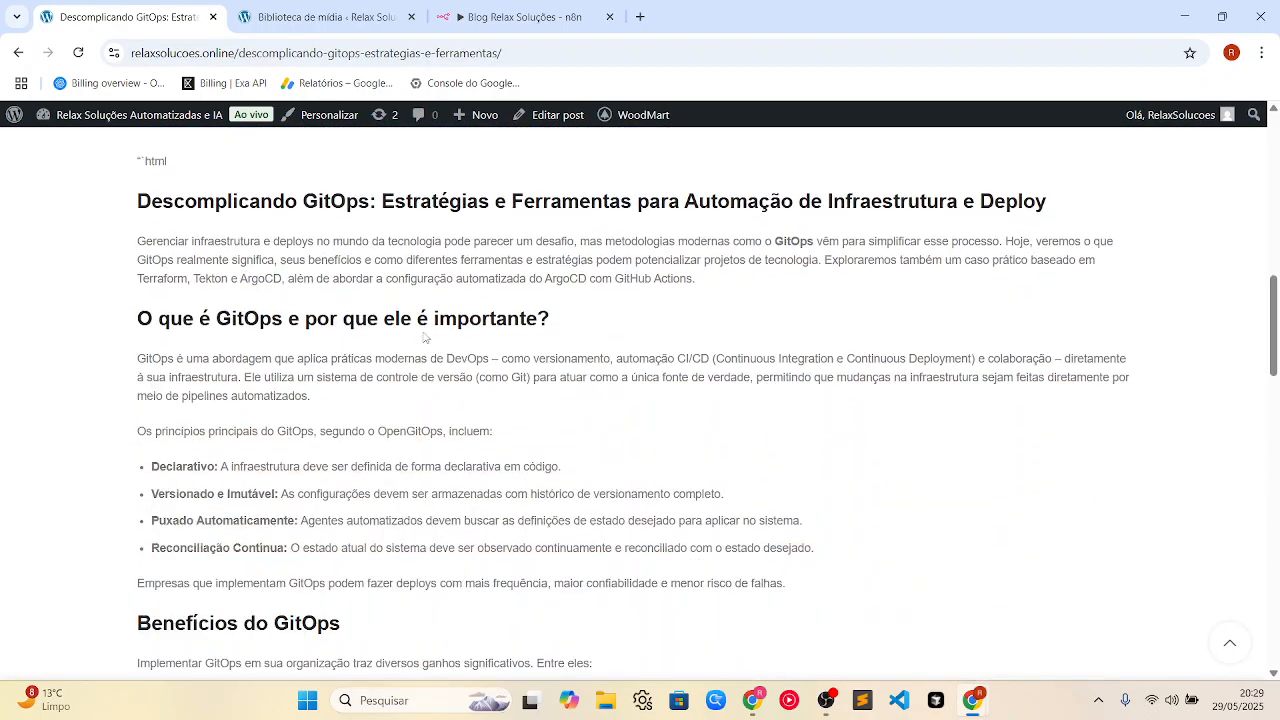
{"action": "scroll", "coordinate": [446, 344], "scroll_direction": "down", "scroll_amount": 7}
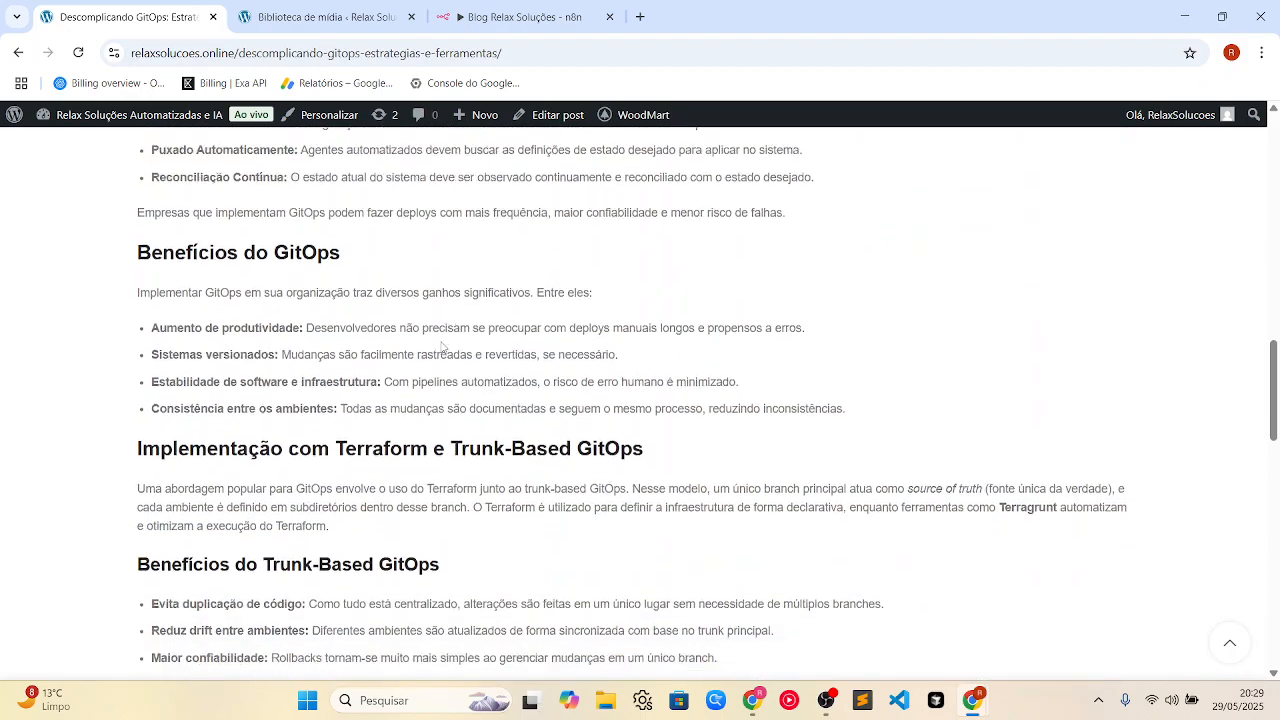
{"action": "scroll", "coordinate": [443, 346], "scroll_direction": "down", "scroll_amount": 5}
{"action": "scroll", "coordinate": [444, 345], "scroll_direction": "up", "scroll_amount": 2}
{"action": "scroll", "coordinate": [444, 345], "scroll_direction": "up", "scroll_amount": 6}
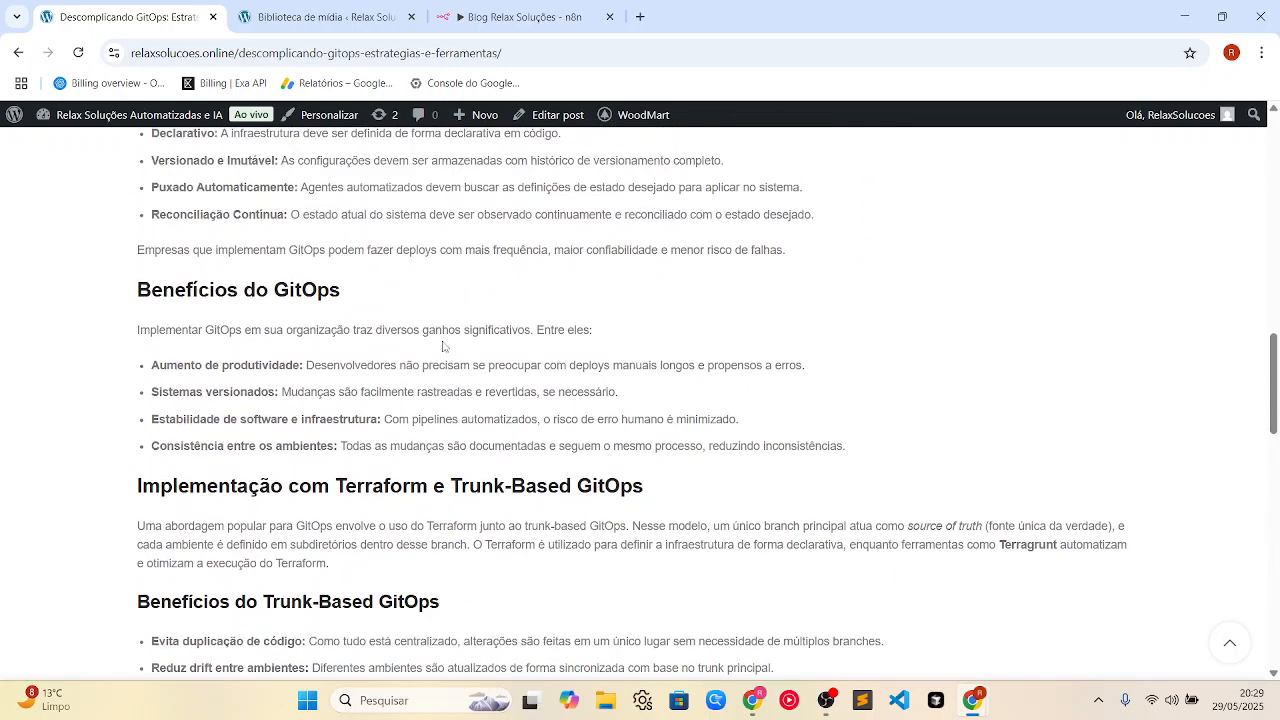
{"action": "scroll", "coordinate": [444, 346], "scroll_direction": "up", "scroll_amount": 4}
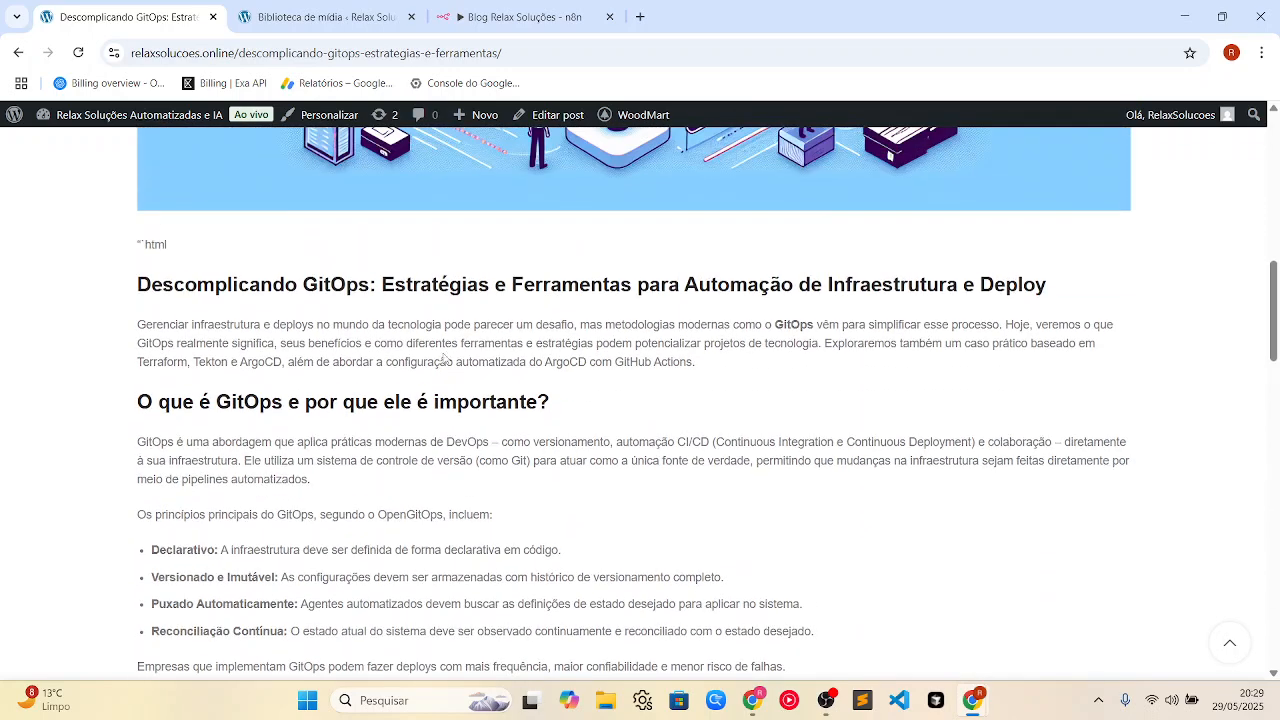
{"action": "left_click_drag", "start_coordinate": [170, 249], "coordinate": [140, 252]}
In the n8n editor, open the Posta no Wordpress node and highlight the replace call in its Content expression
{"action": "left_click", "coordinate": [507, 16]}
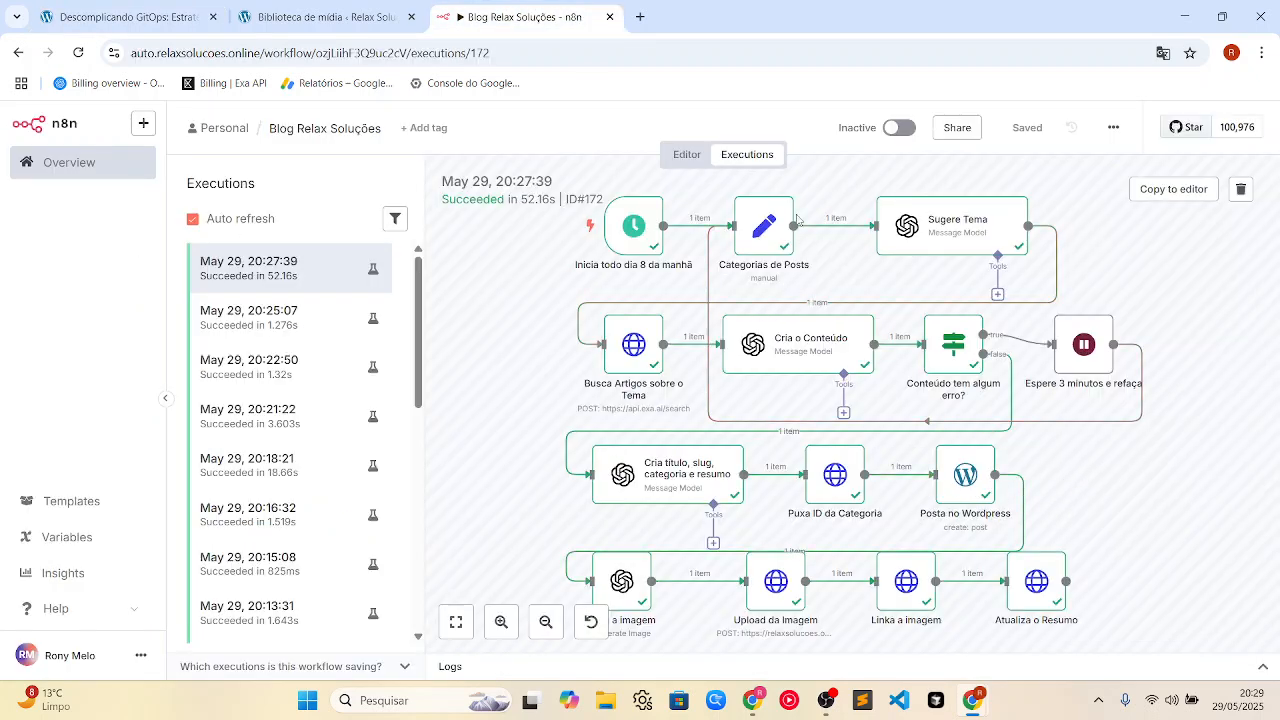
{"action": "left_click", "coordinate": [686, 154]}
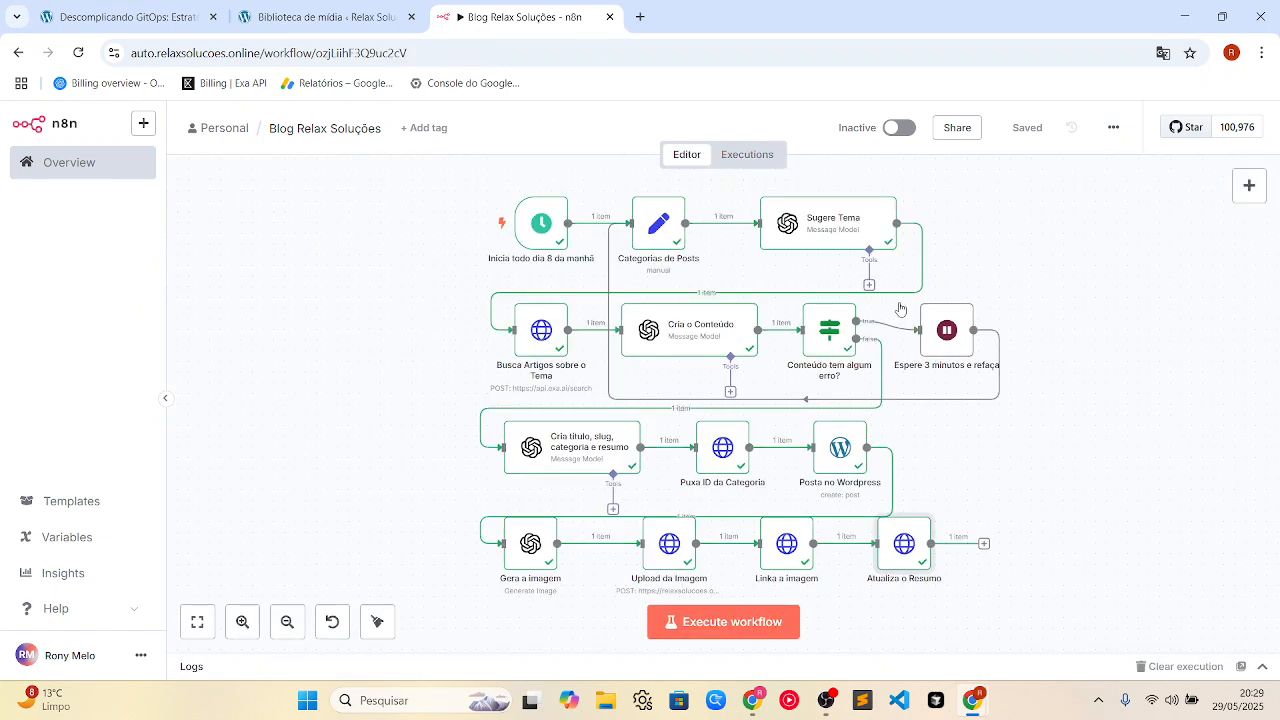
{"action": "double_click", "coordinate": [838, 449]}
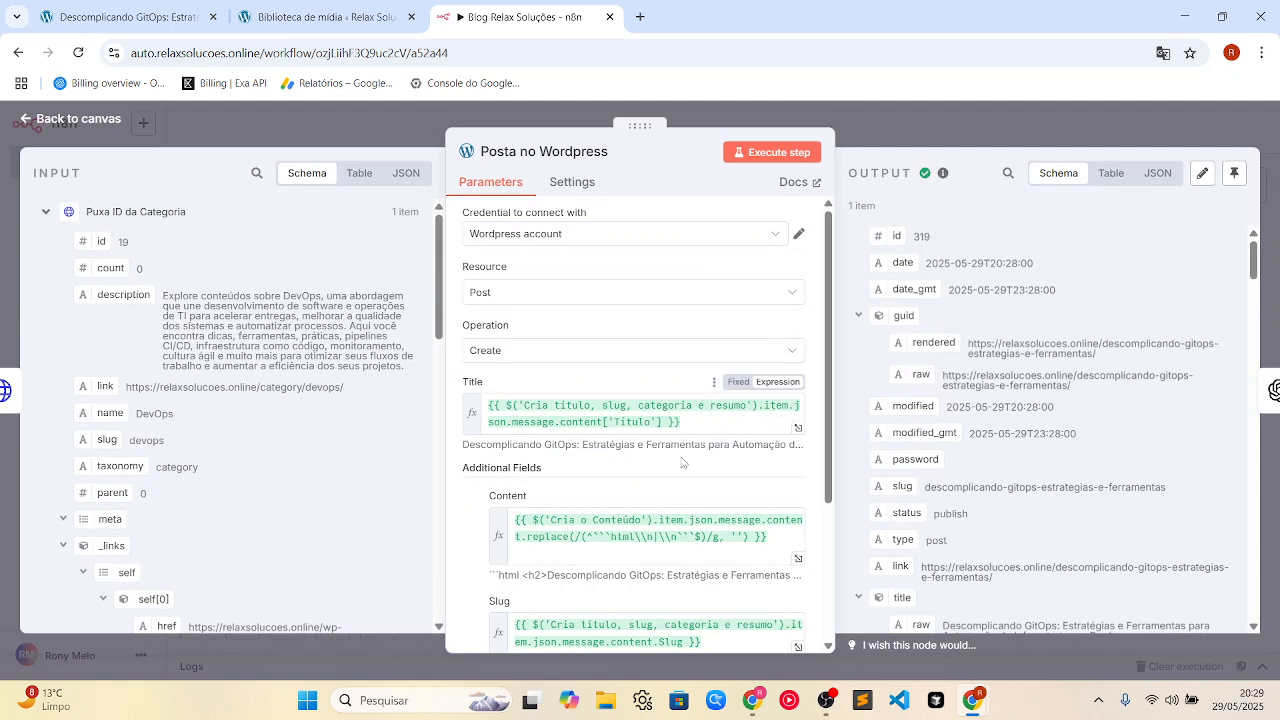
{"action": "scroll", "coordinate": [698, 443], "scroll_direction": "down", "scroll_amount": 1}
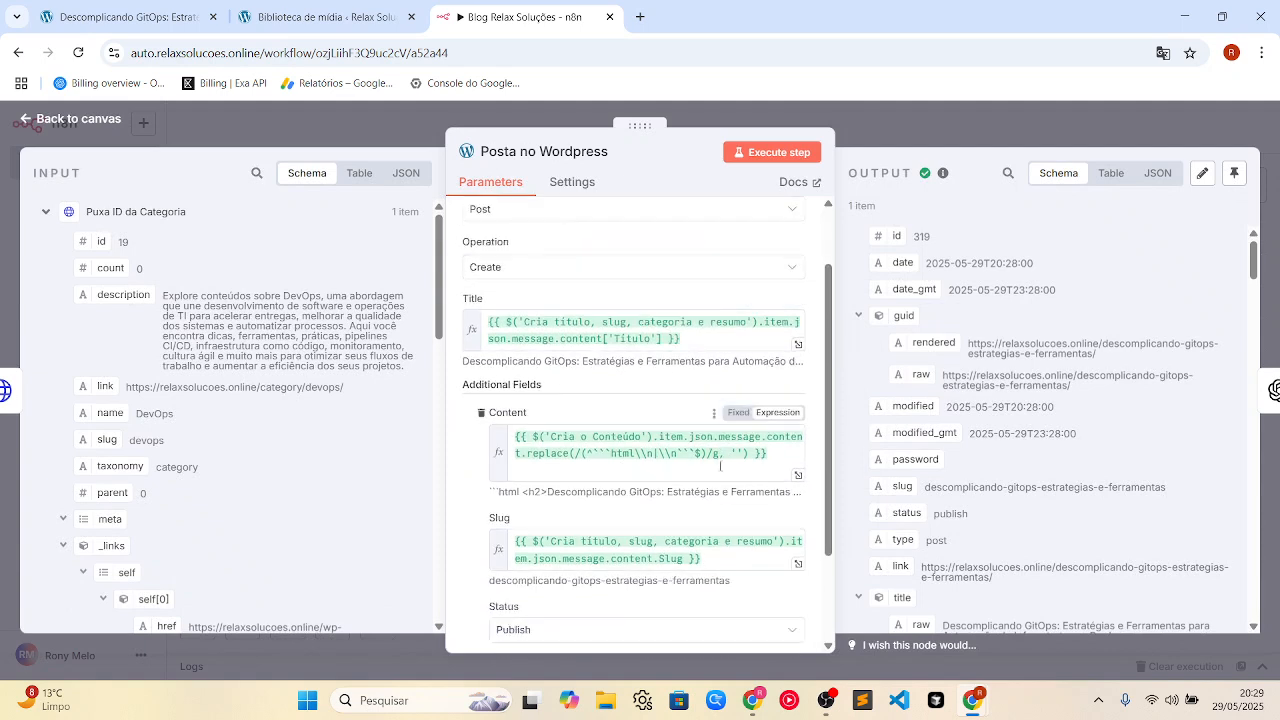
{"action": "left_click", "coordinate": [779, 451]}
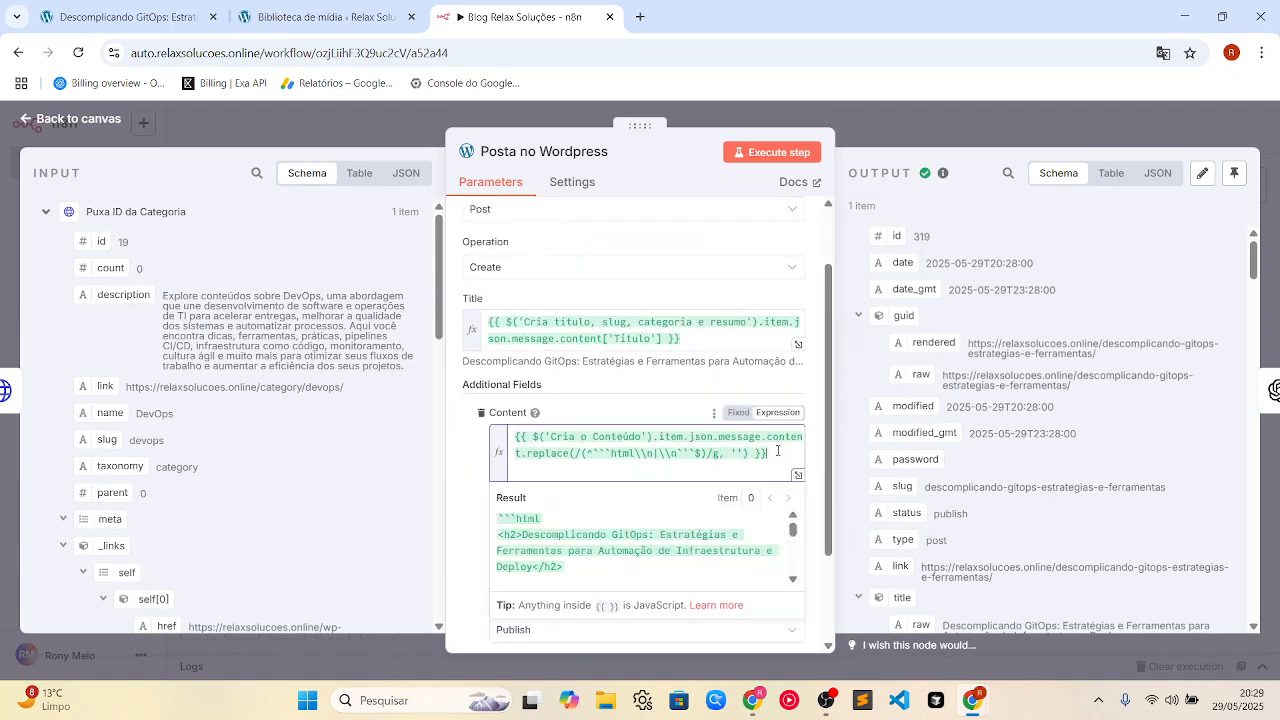
{"action": "left_click_drag", "start_coordinate": [769, 447], "coordinate": [527, 453]}
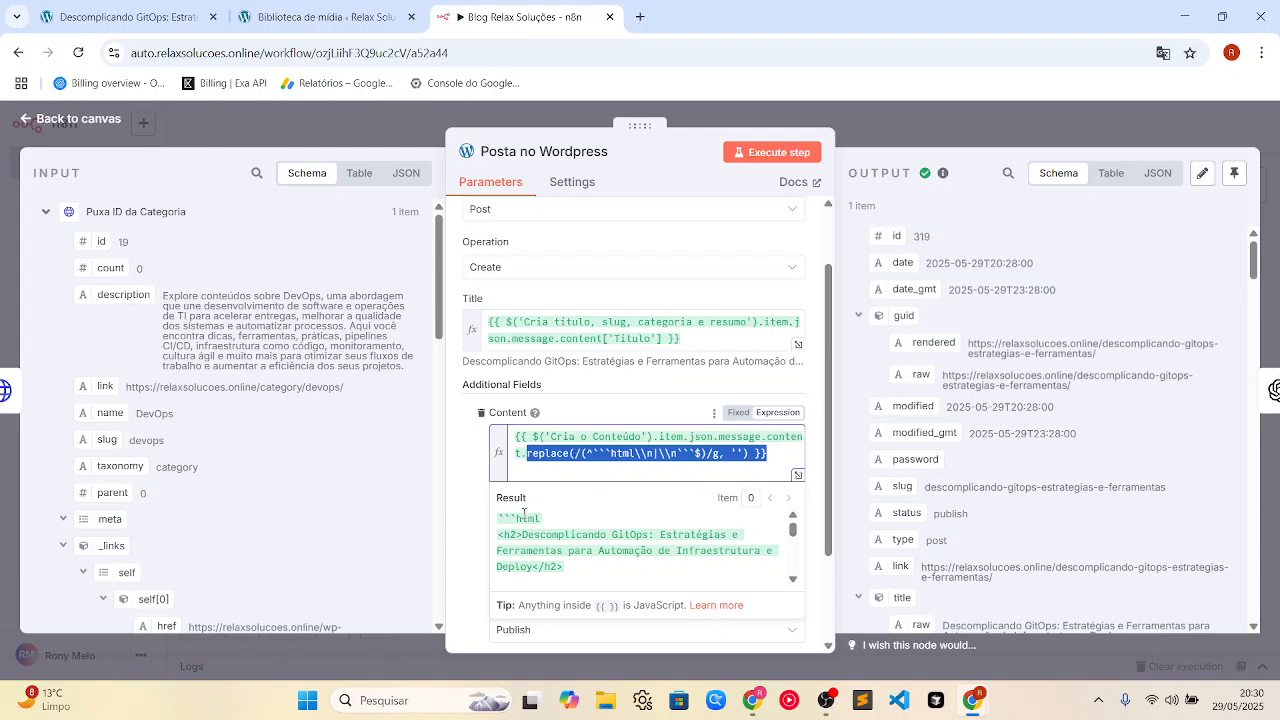
Return to the GitOps post, examine its image and text, and highlight the stray backticks after the Conclusão section
{"action": "left_click", "coordinate": [128, 6]}
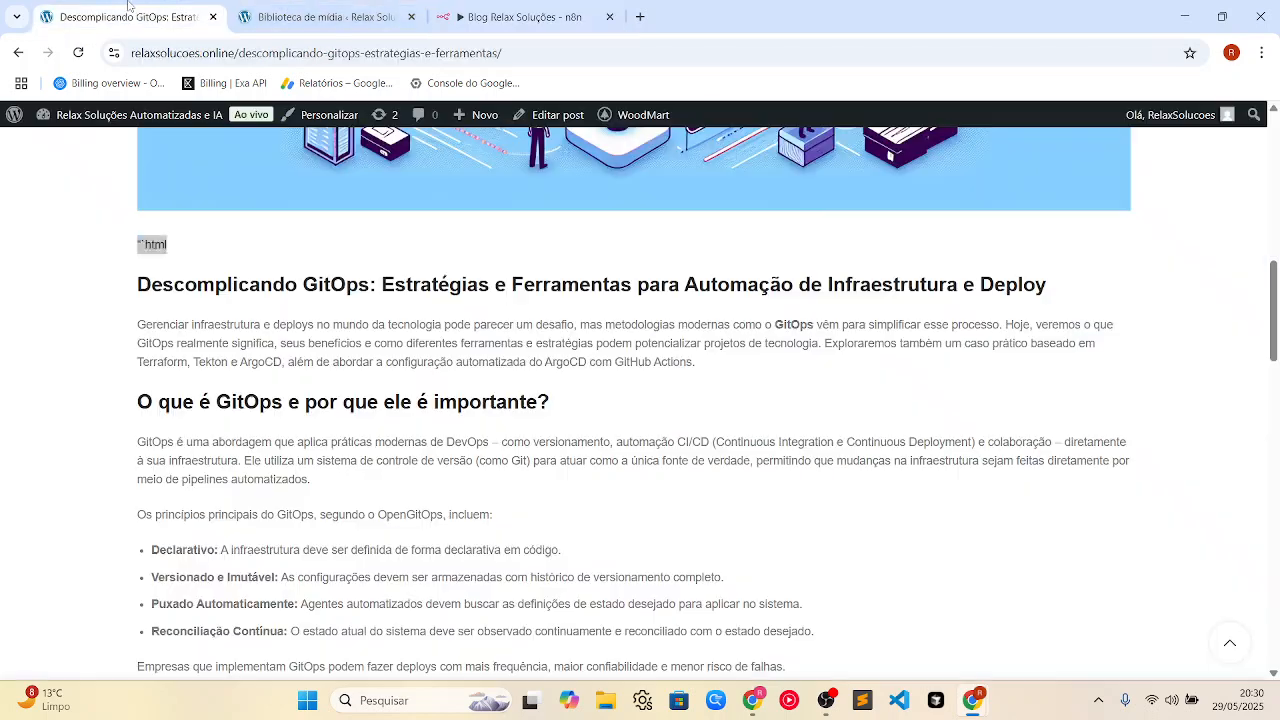
{"action": "scroll", "coordinate": [605, 268], "scroll_direction": "up", "scroll_amount": 3}
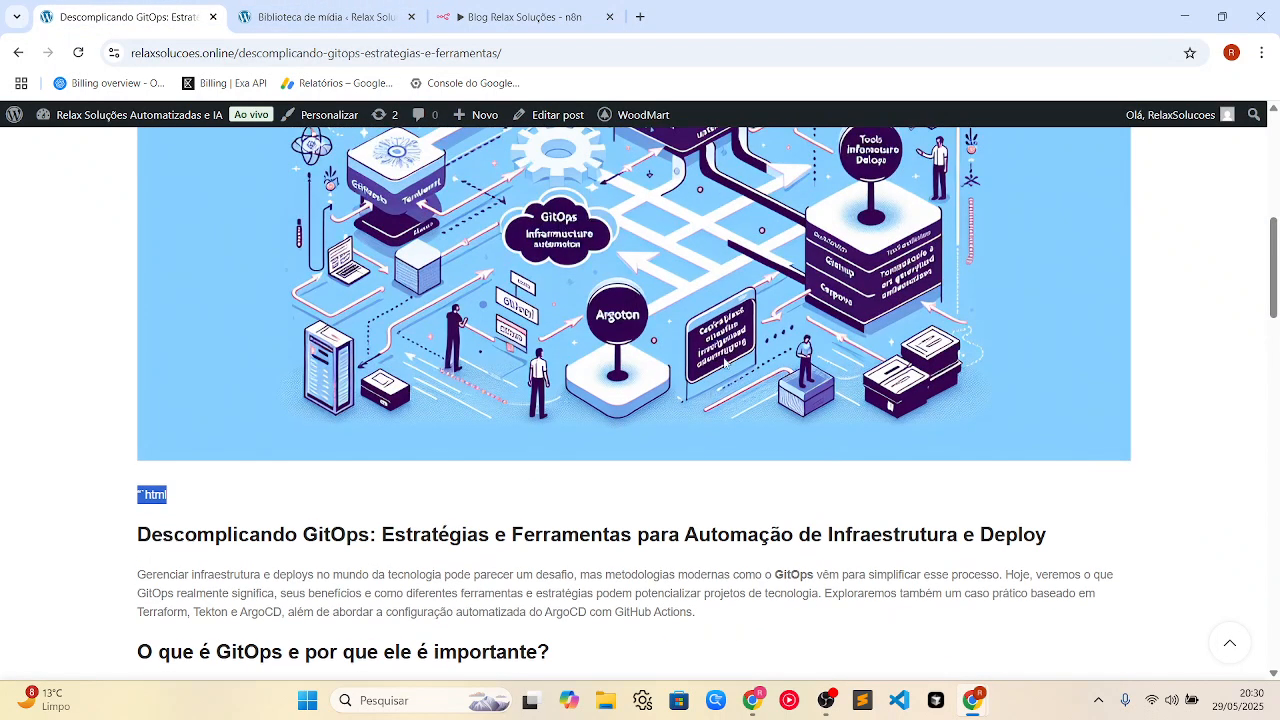
{"action": "scroll", "coordinate": [655, 410], "scroll_direction": "down", "scroll_amount": 3}
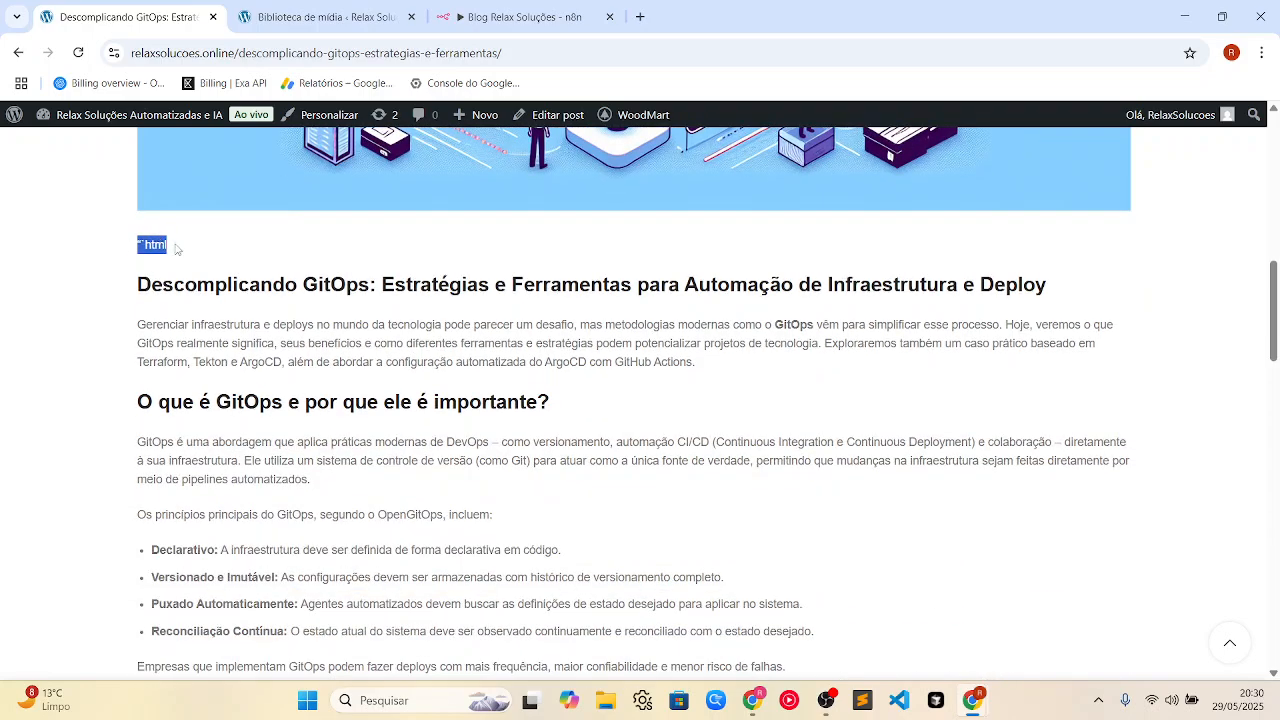
{"action": "scroll", "coordinate": [340, 389], "scroll_direction": "down", "scroll_amount": 15}
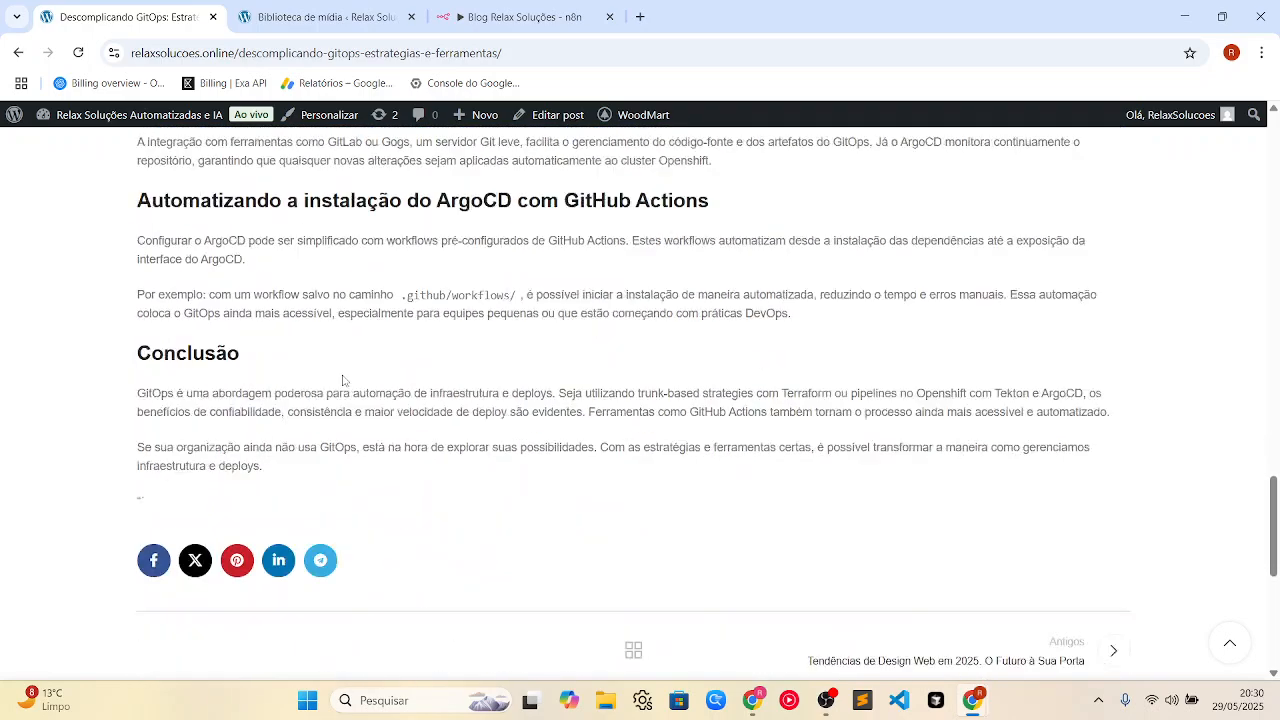
{"action": "scroll", "coordinate": [340, 389], "scroll_direction": "up", "scroll_amount": 5}
{"action": "left_click_drag", "start_coordinate": [153, 497], "coordinate": [137, 498]}
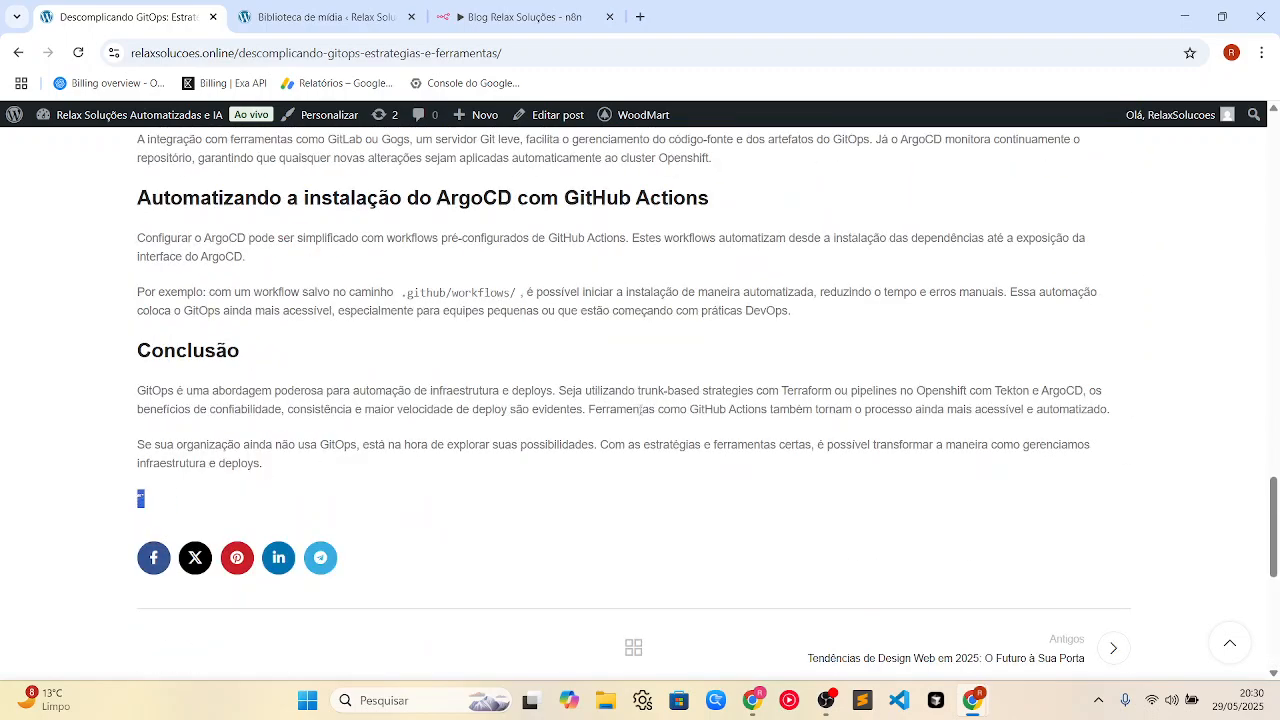
{"action": "scroll", "coordinate": [623, 429], "scroll_direction": "up", "scroll_amount": 20}
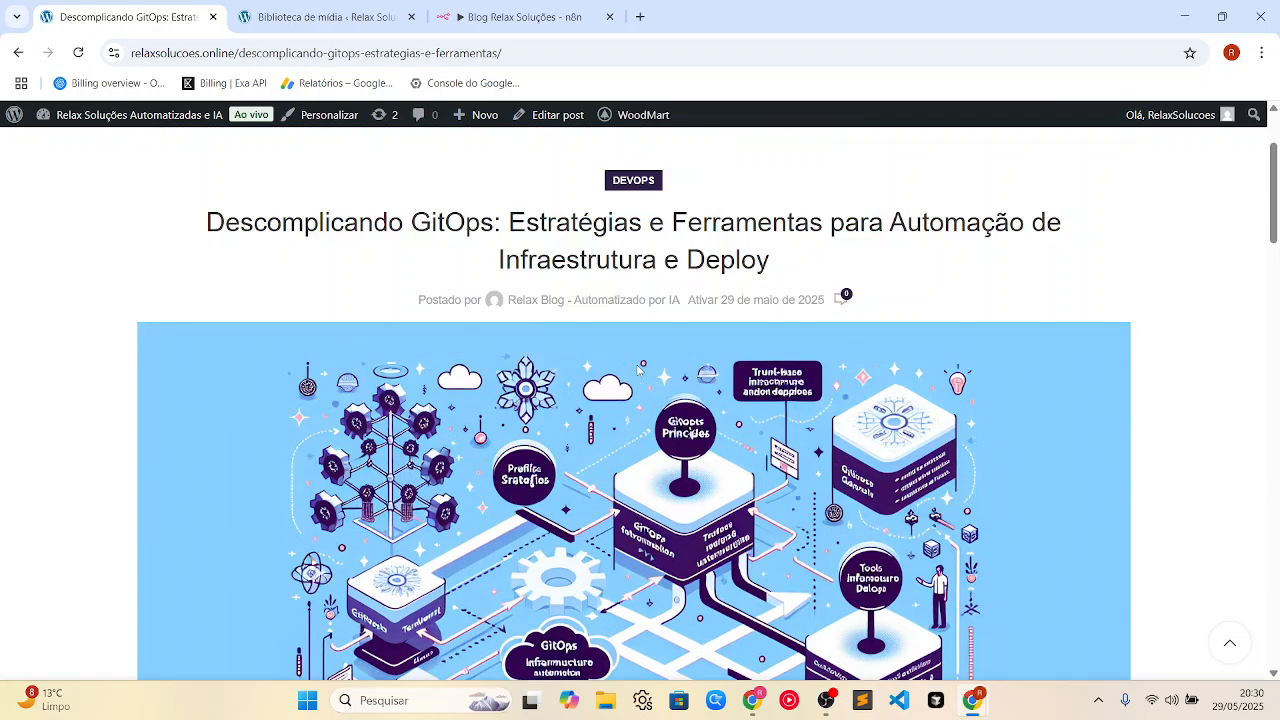
{"action": "scroll", "coordinate": [600, 320], "scroll_direction": "up", "scroll_amount": 2}
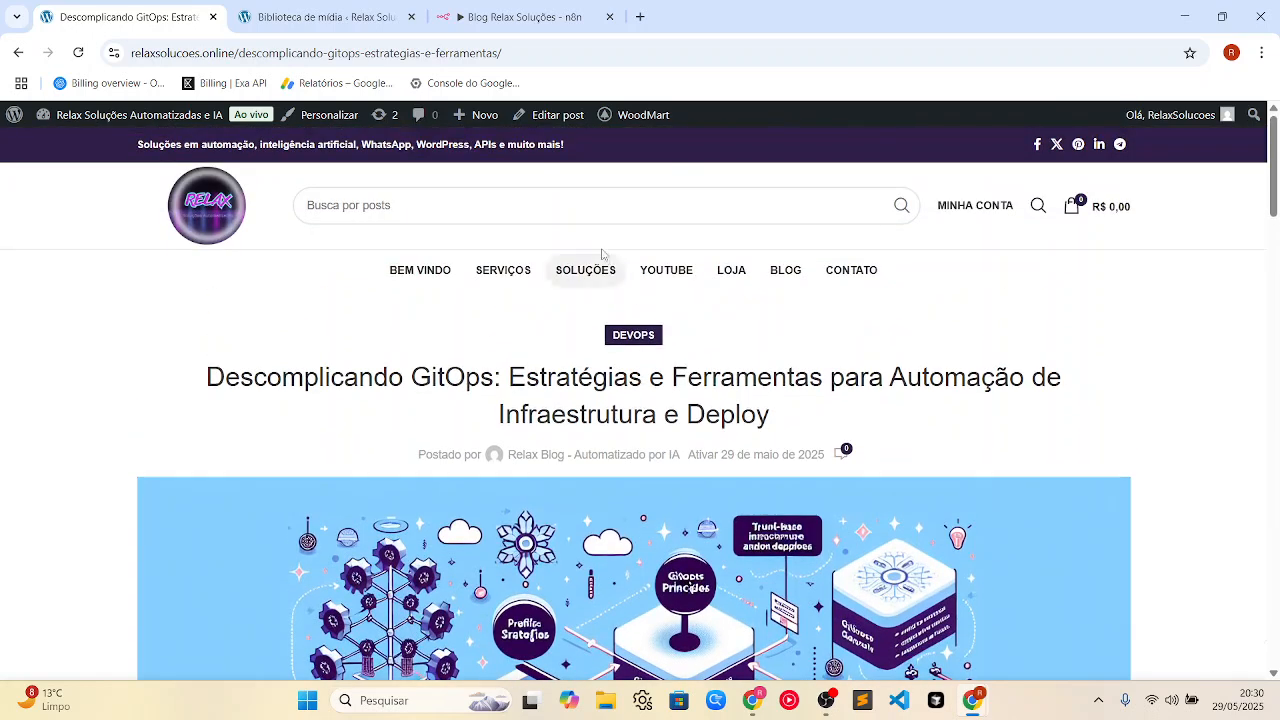
Close the Posta no Wordpress node in n8n, activate the Blog Relax Soluções workflow, and dismiss the activation notice
{"action": "left_click", "coordinate": [491, 5]}
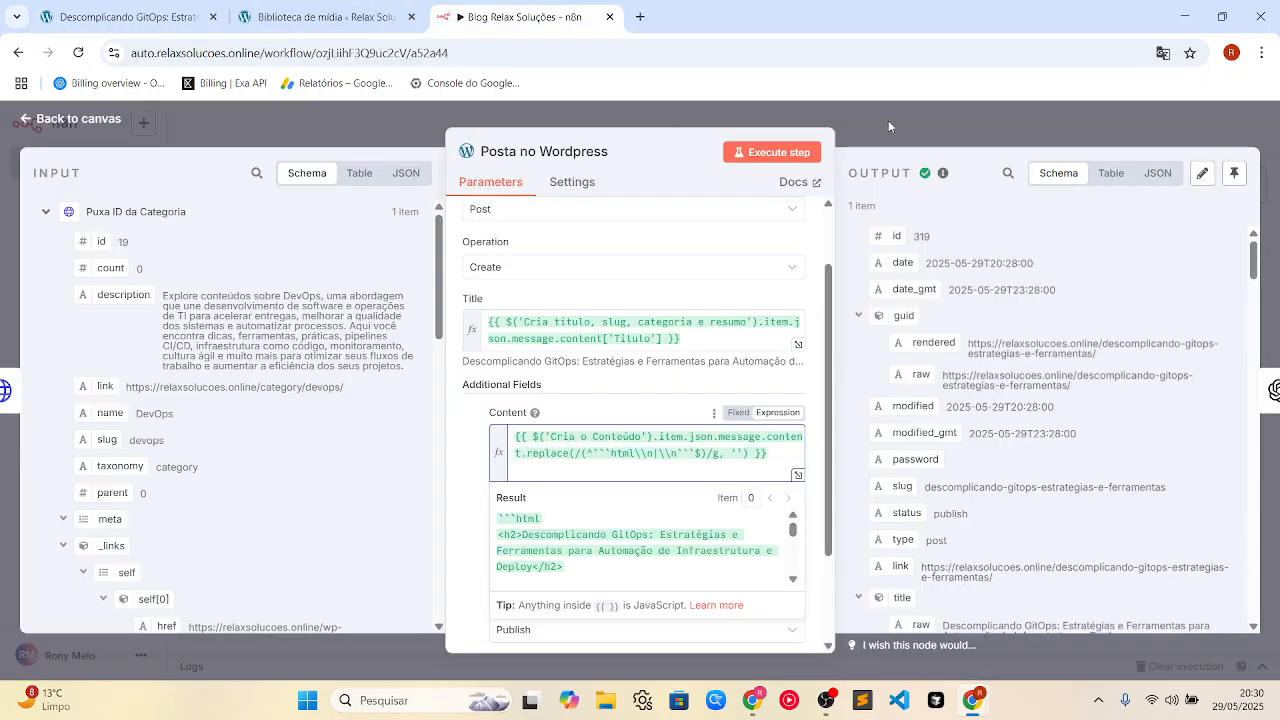
{"action": "left_click", "coordinate": [888, 120]}
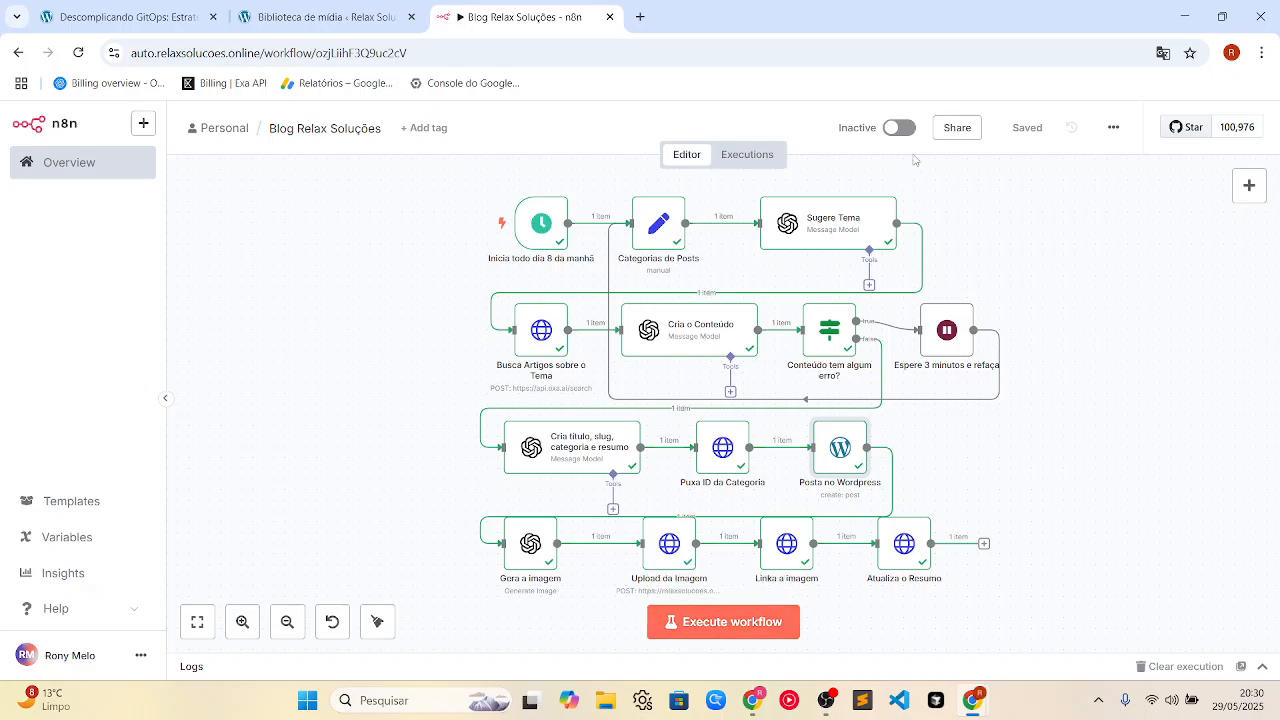
{"action": "left_click", "coordinate": [899, 128]}
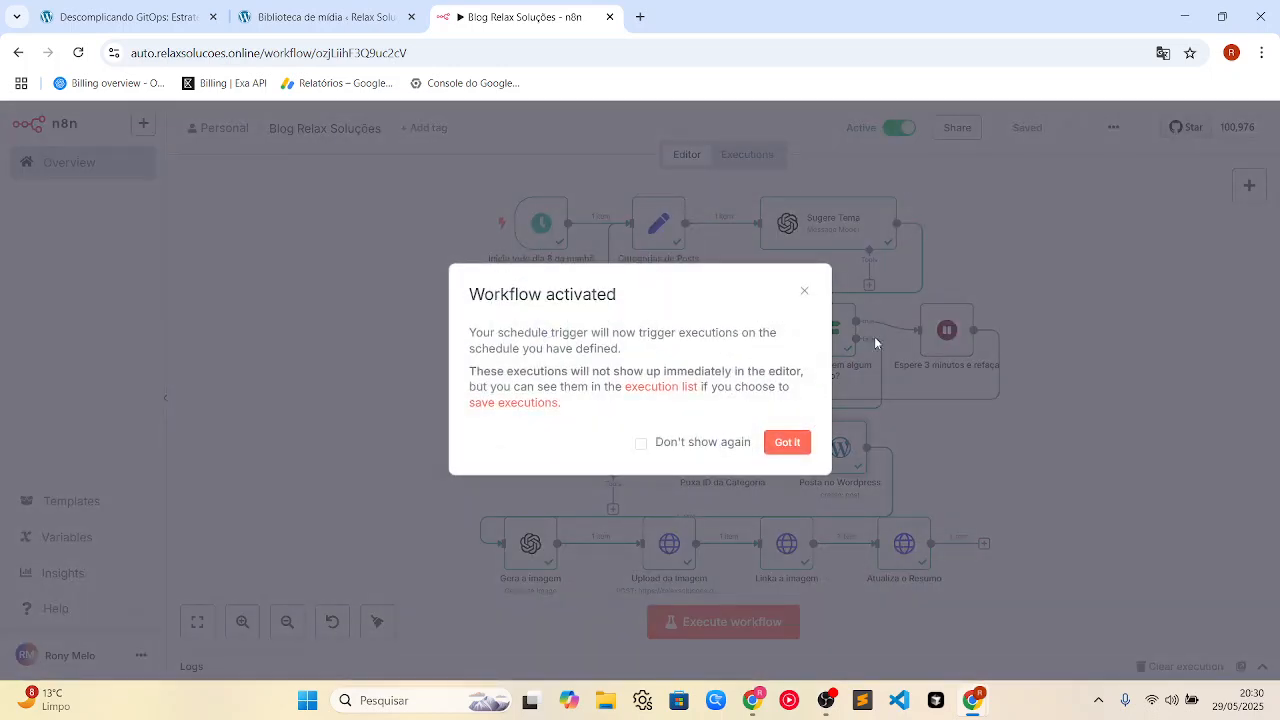
{"action": "left_click", "coordinate": [783, 445]}
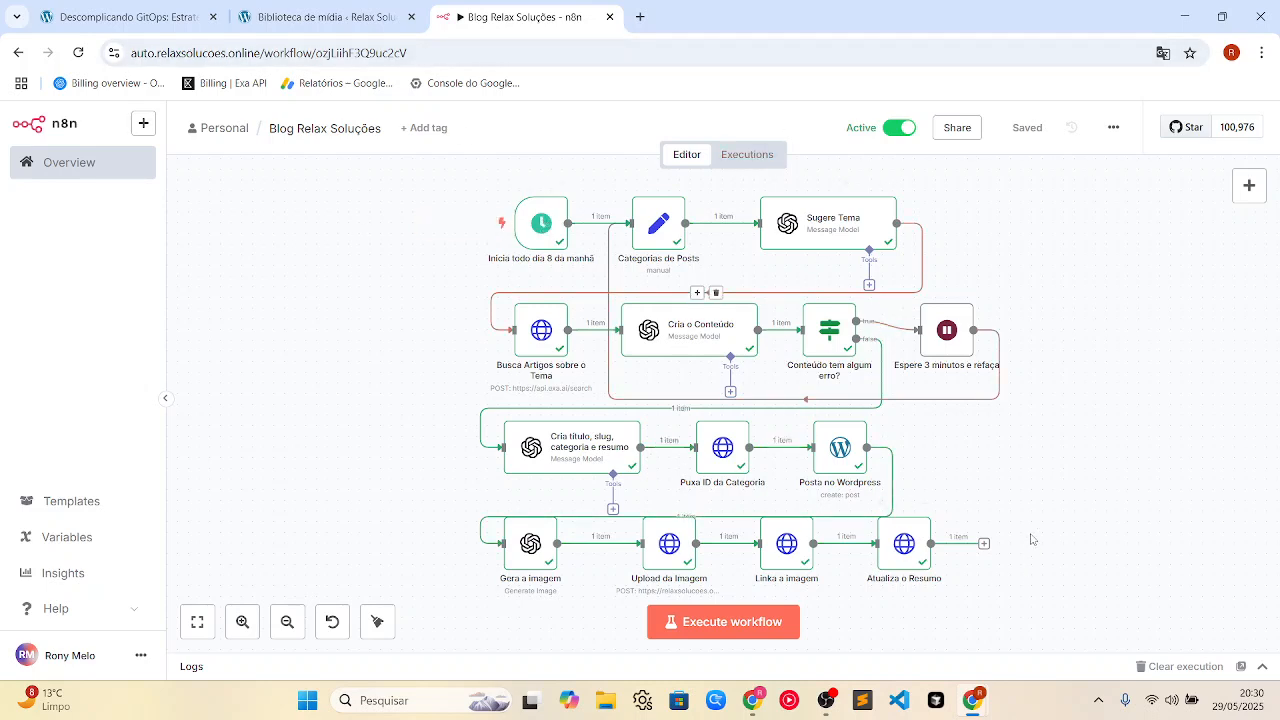
Return from the GitOps post to the blog list and examine the images, titles and excerpts on the newest post cards
{"action": "left_click", "coordinate": [113, 22]}
{"action": "left_click", "coordinate": [22, 53]}
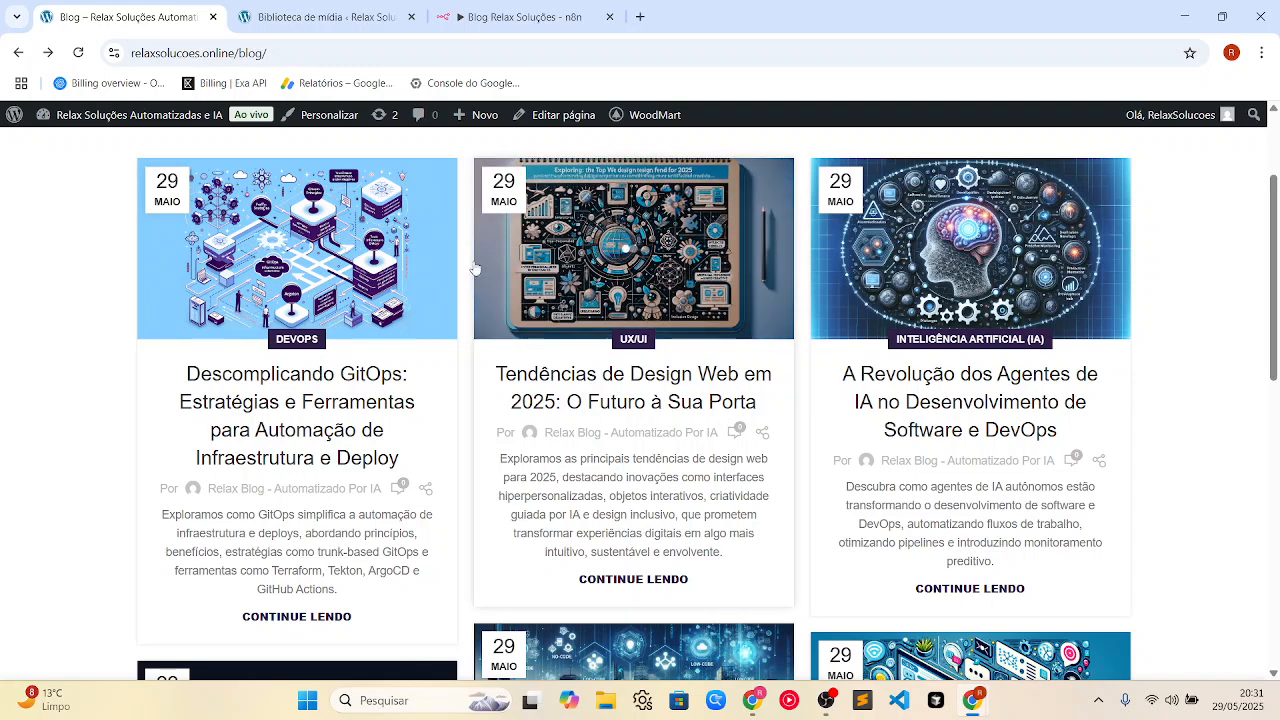
{"action": "left_click", "coordinate": [409, 253]}
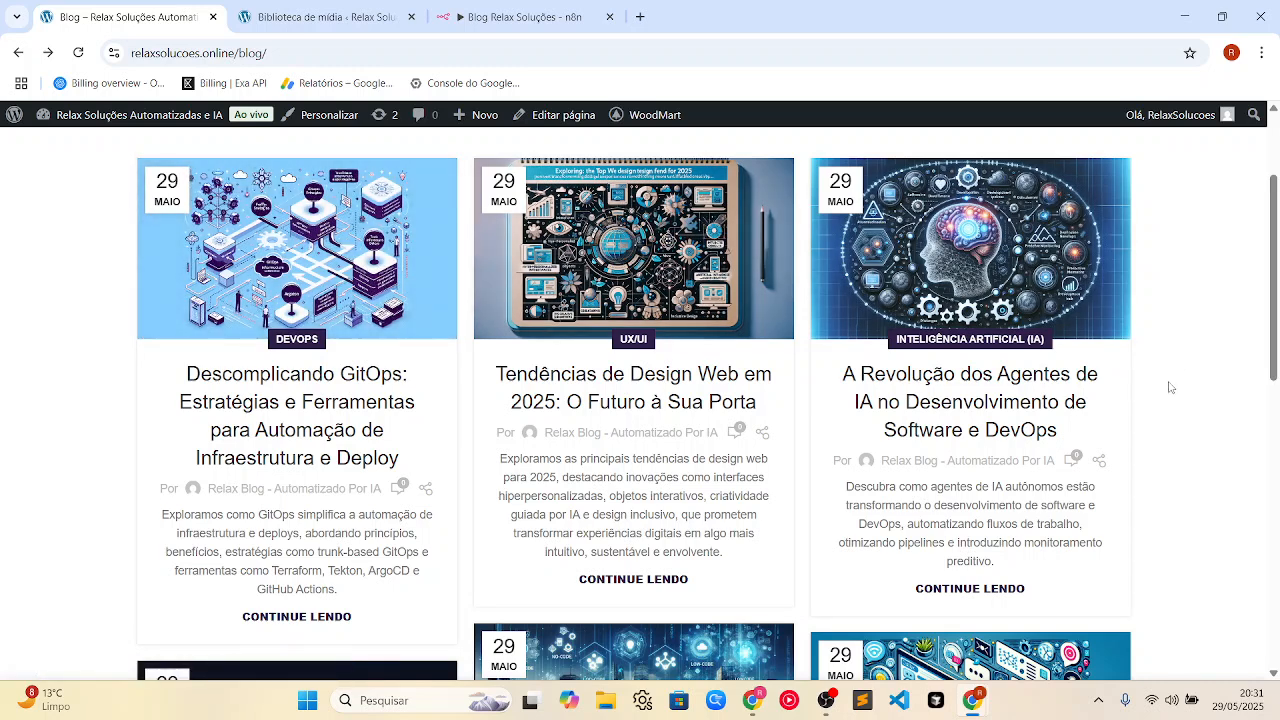
{"action": "left_click", "coordinate": [980, 292]}
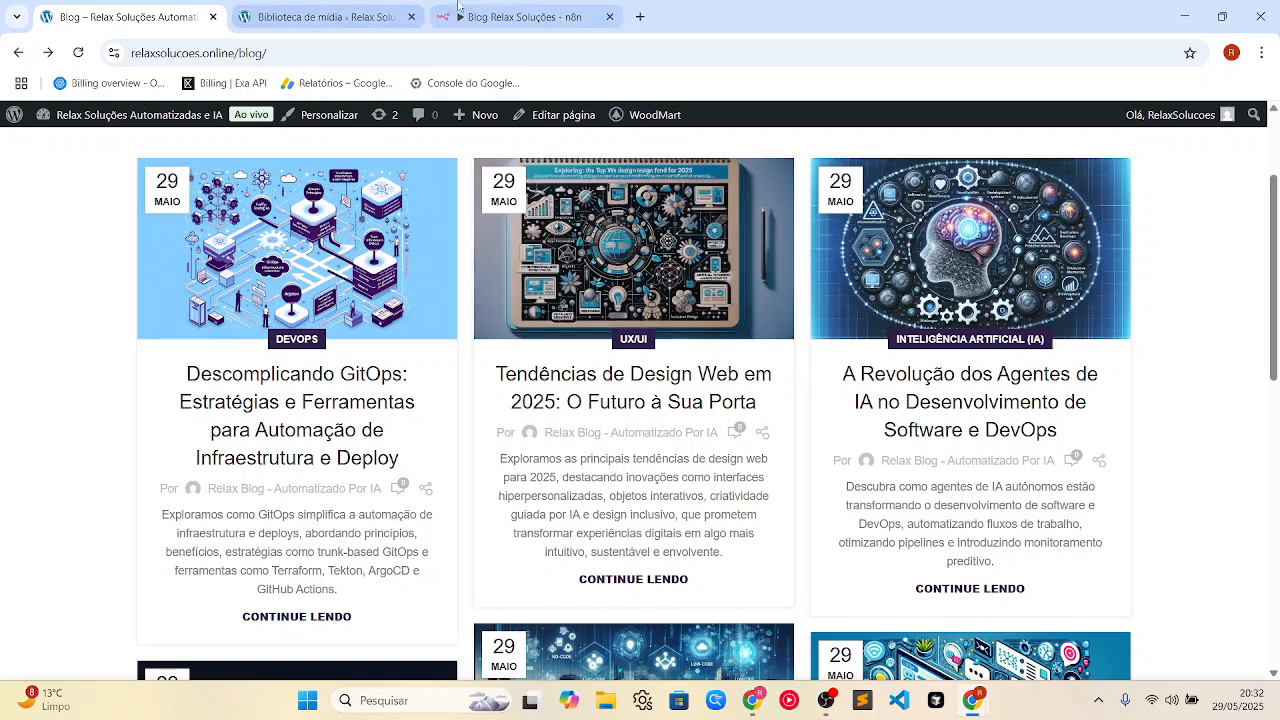
Review the activated workflow in the n8n editor, return to the blog list, and briefly highlight the blog's web address
{"action": "left_click", "coordinate": [524, 16]}
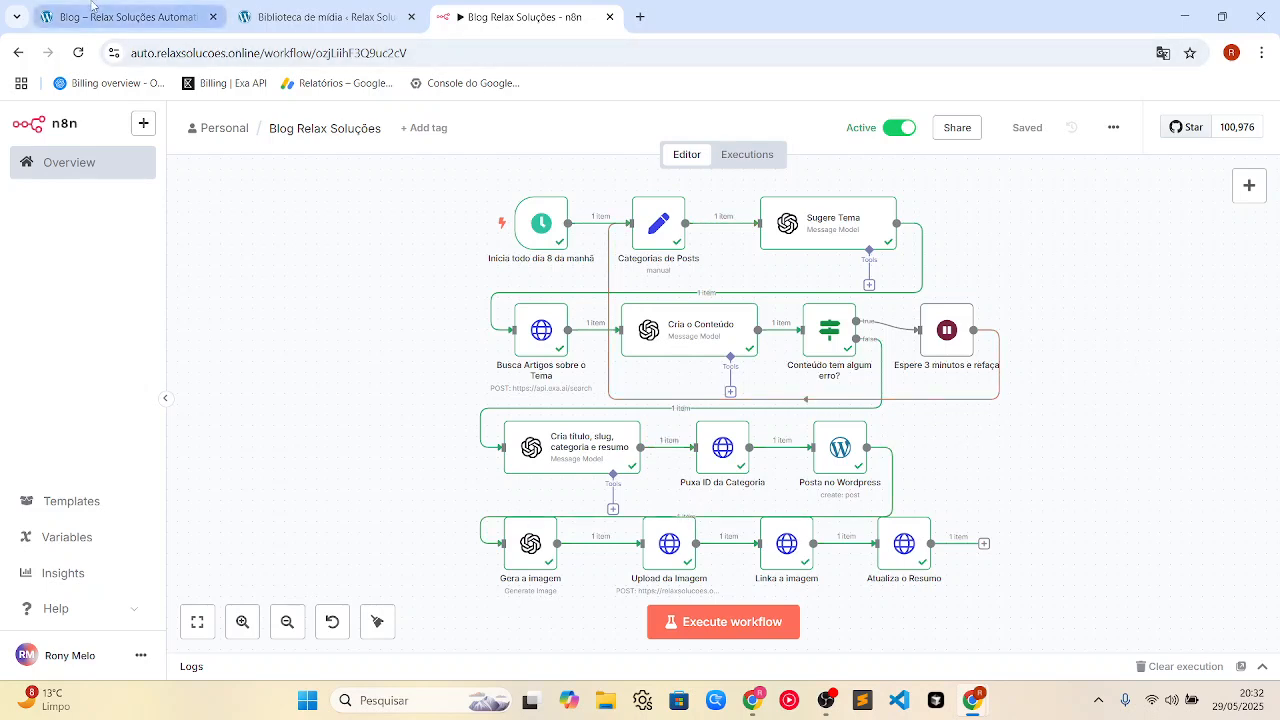
{"action": "mouse_move", "coordinate": [91, 5]}
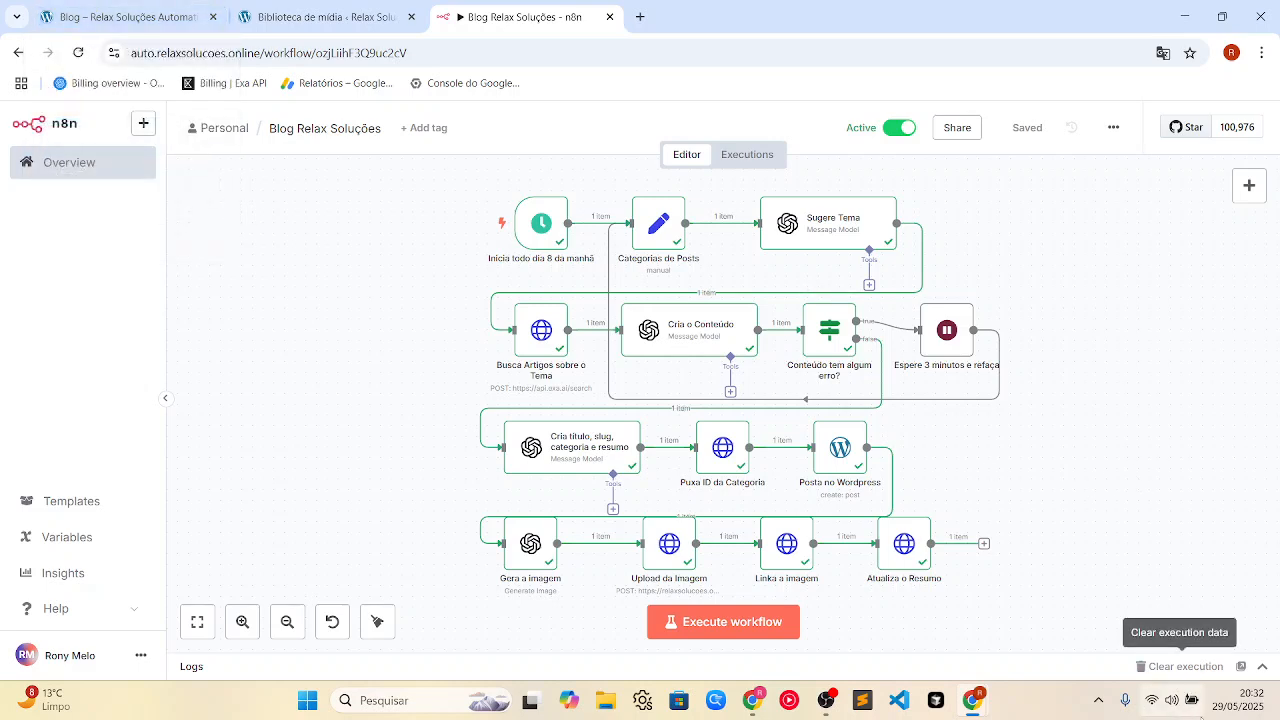
{"action": "left_click", "coordinate": [116, 12]}
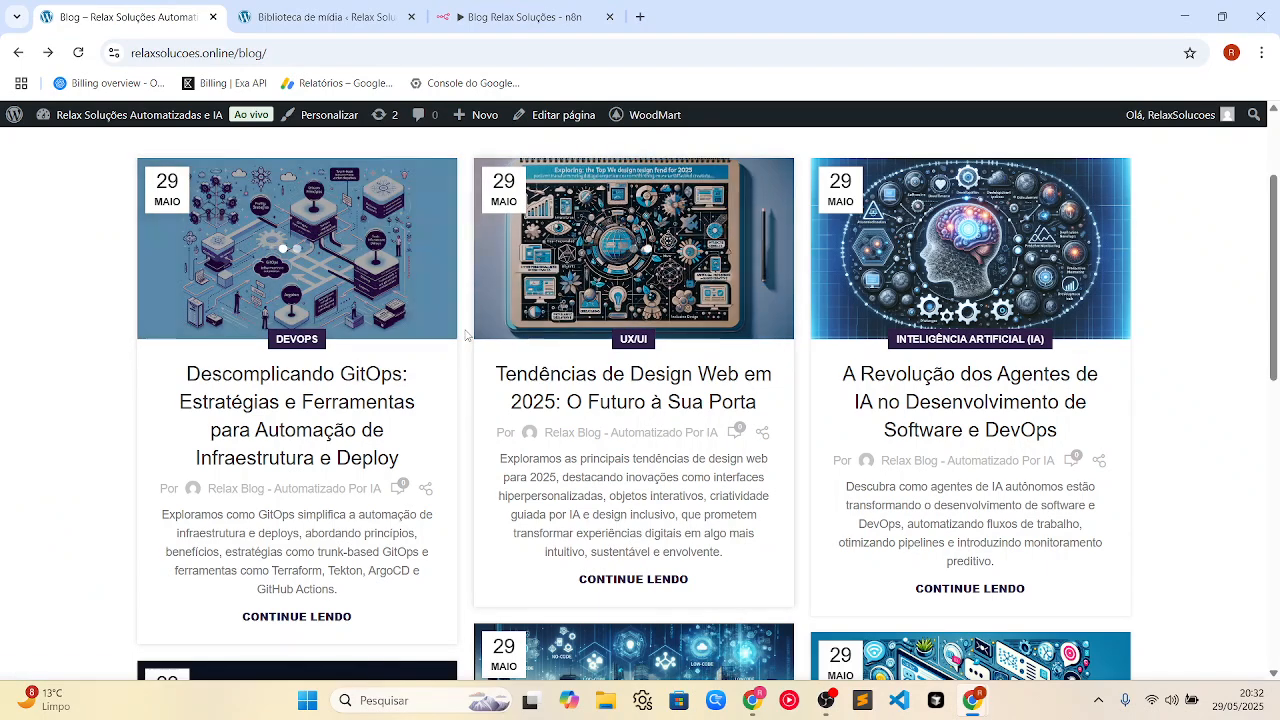
{"action": "left_click", "coordinate": [284, 53]}
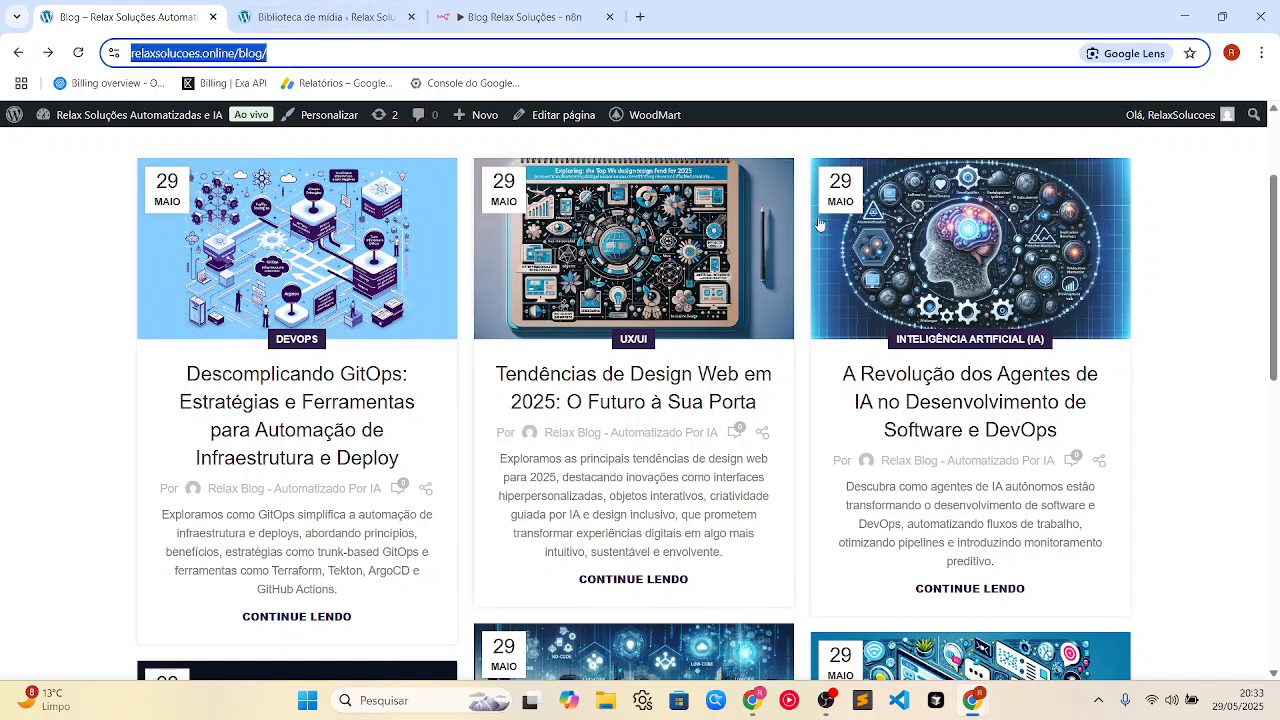
{"action": "left_click", "coordinate": [1195, 355]}
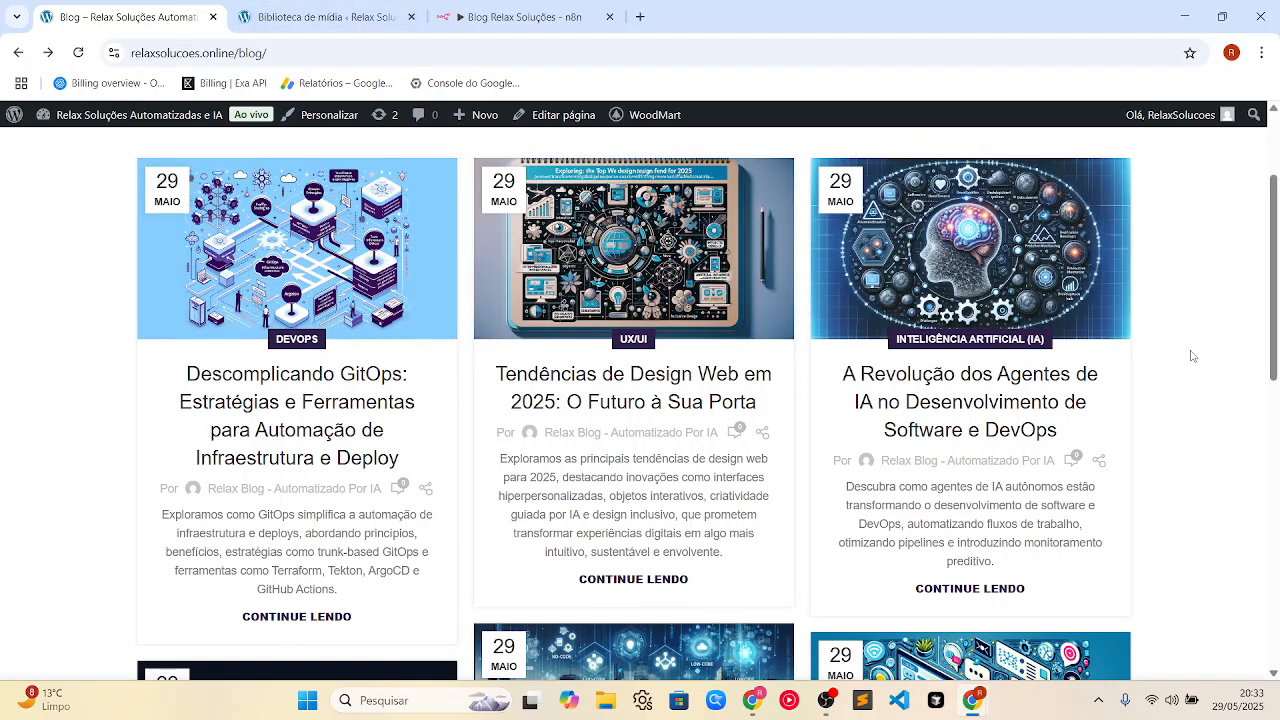